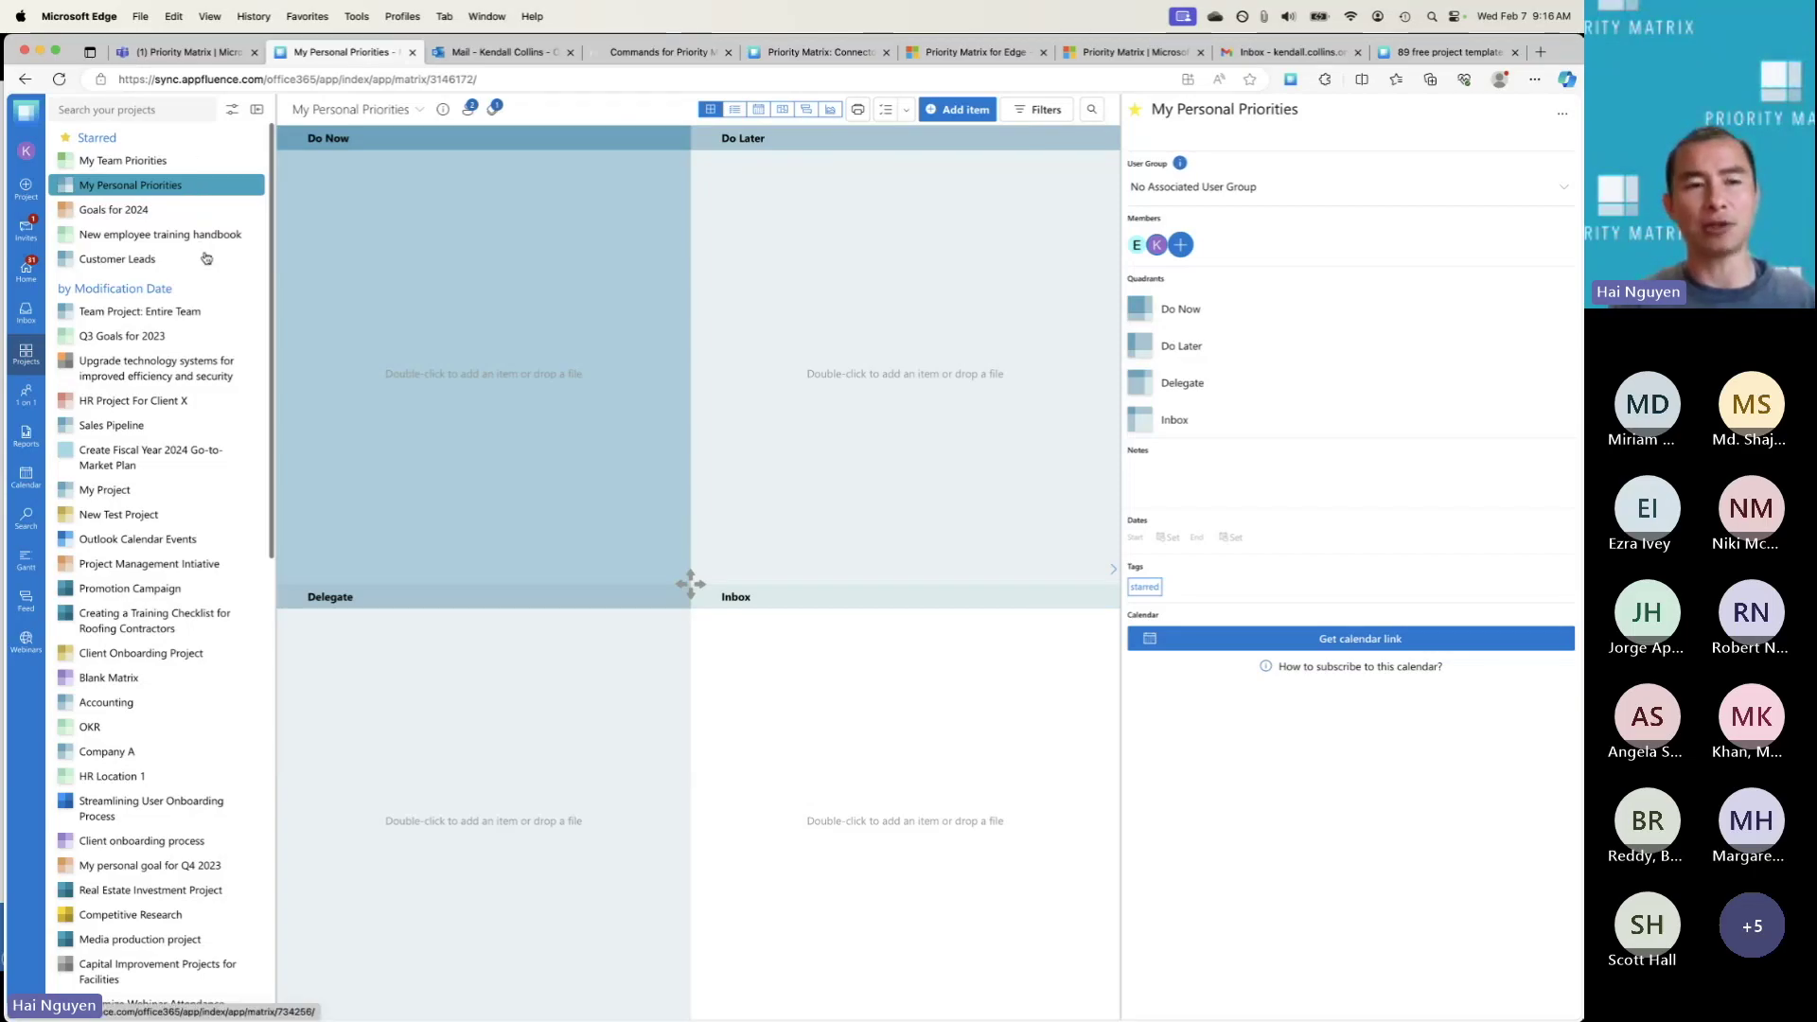
{"action": "scroll", "coordinate": [204, 284], "scroll_direction": "down", "scroll_amount": 5}
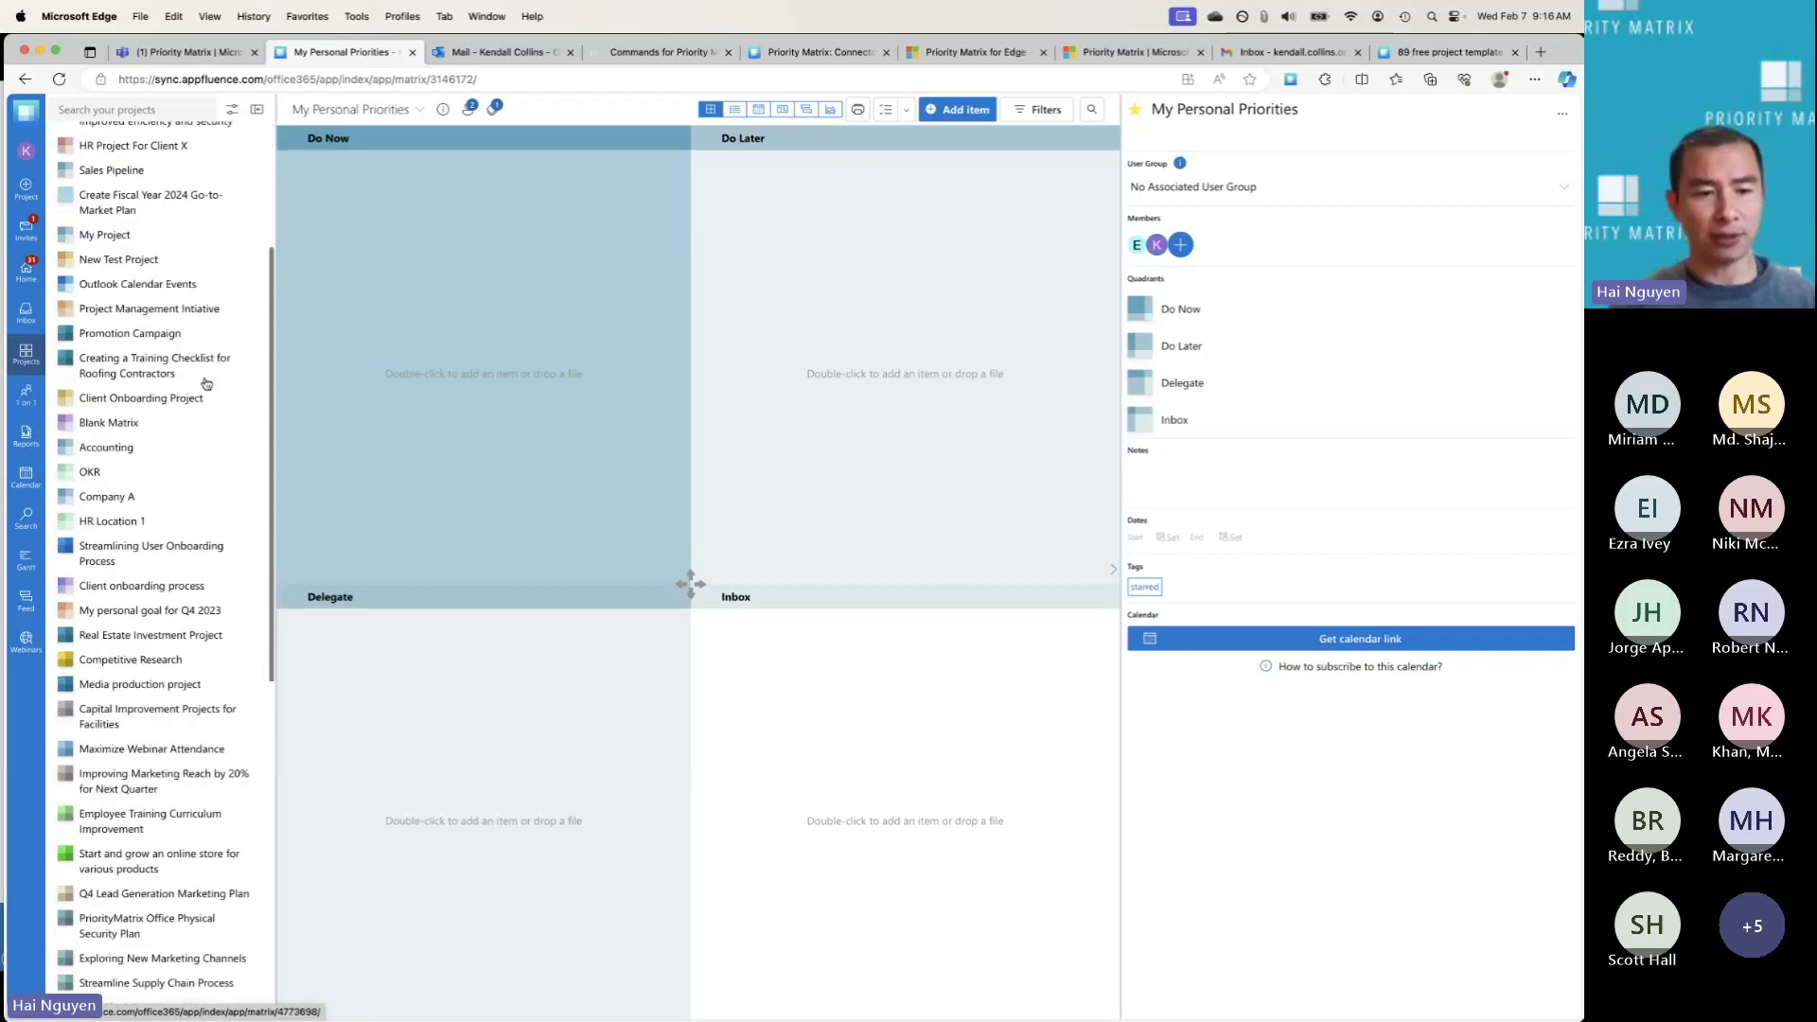
{"action": "scroll", "coordinate": [207, 413], "scroll_direction": "up", "scroll_amount": 5}
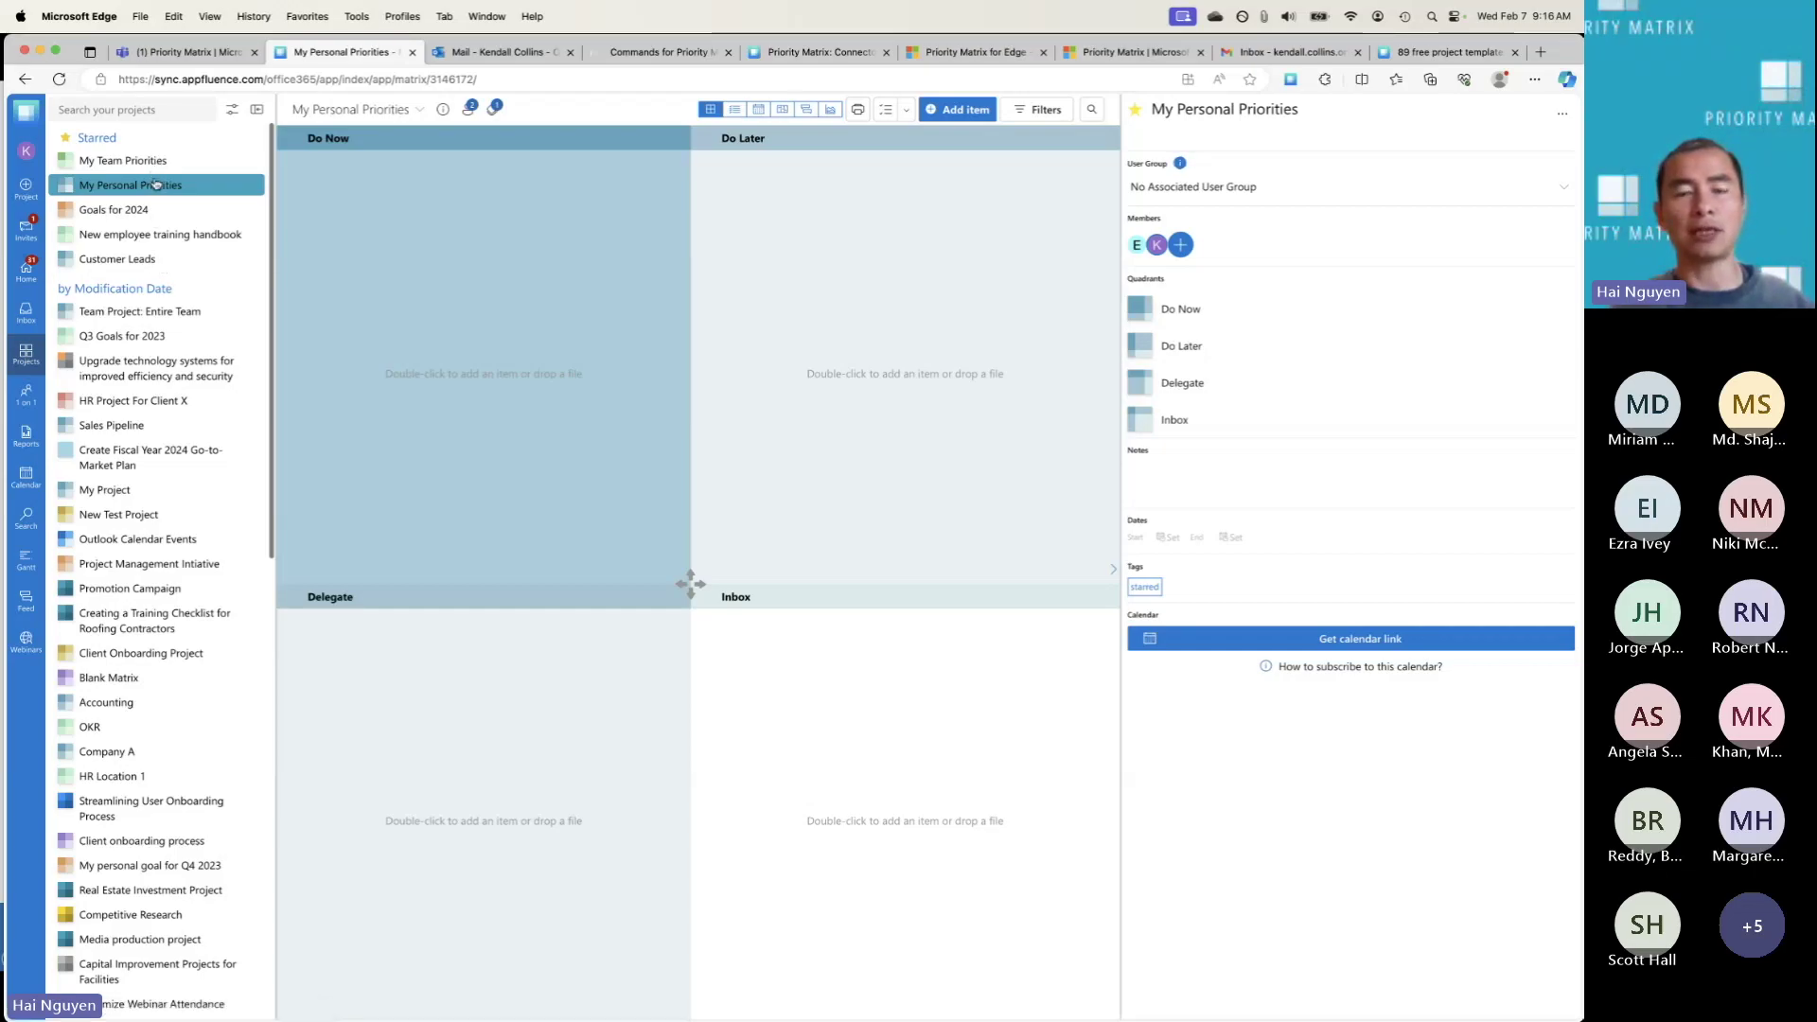
{"action": "mouse_move", "coordinate": [568, 251]}
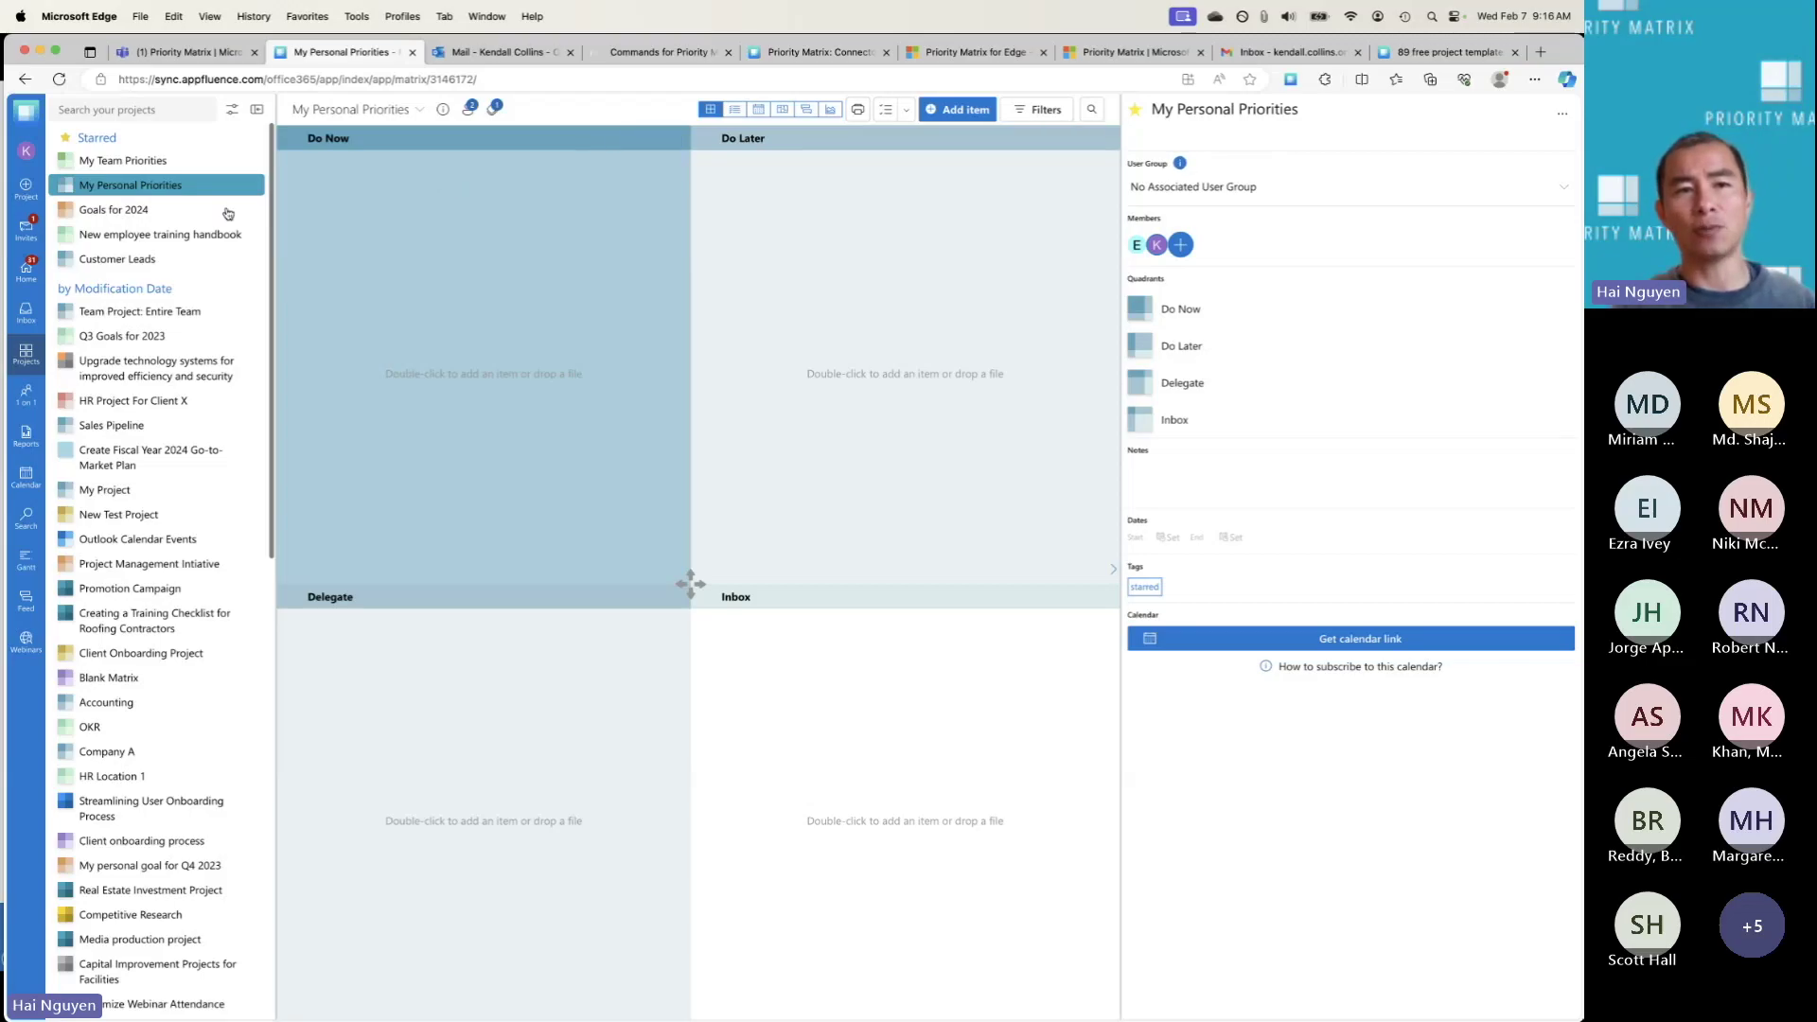
{"action": "mouse_move", "coordinate": [1107, 132]}
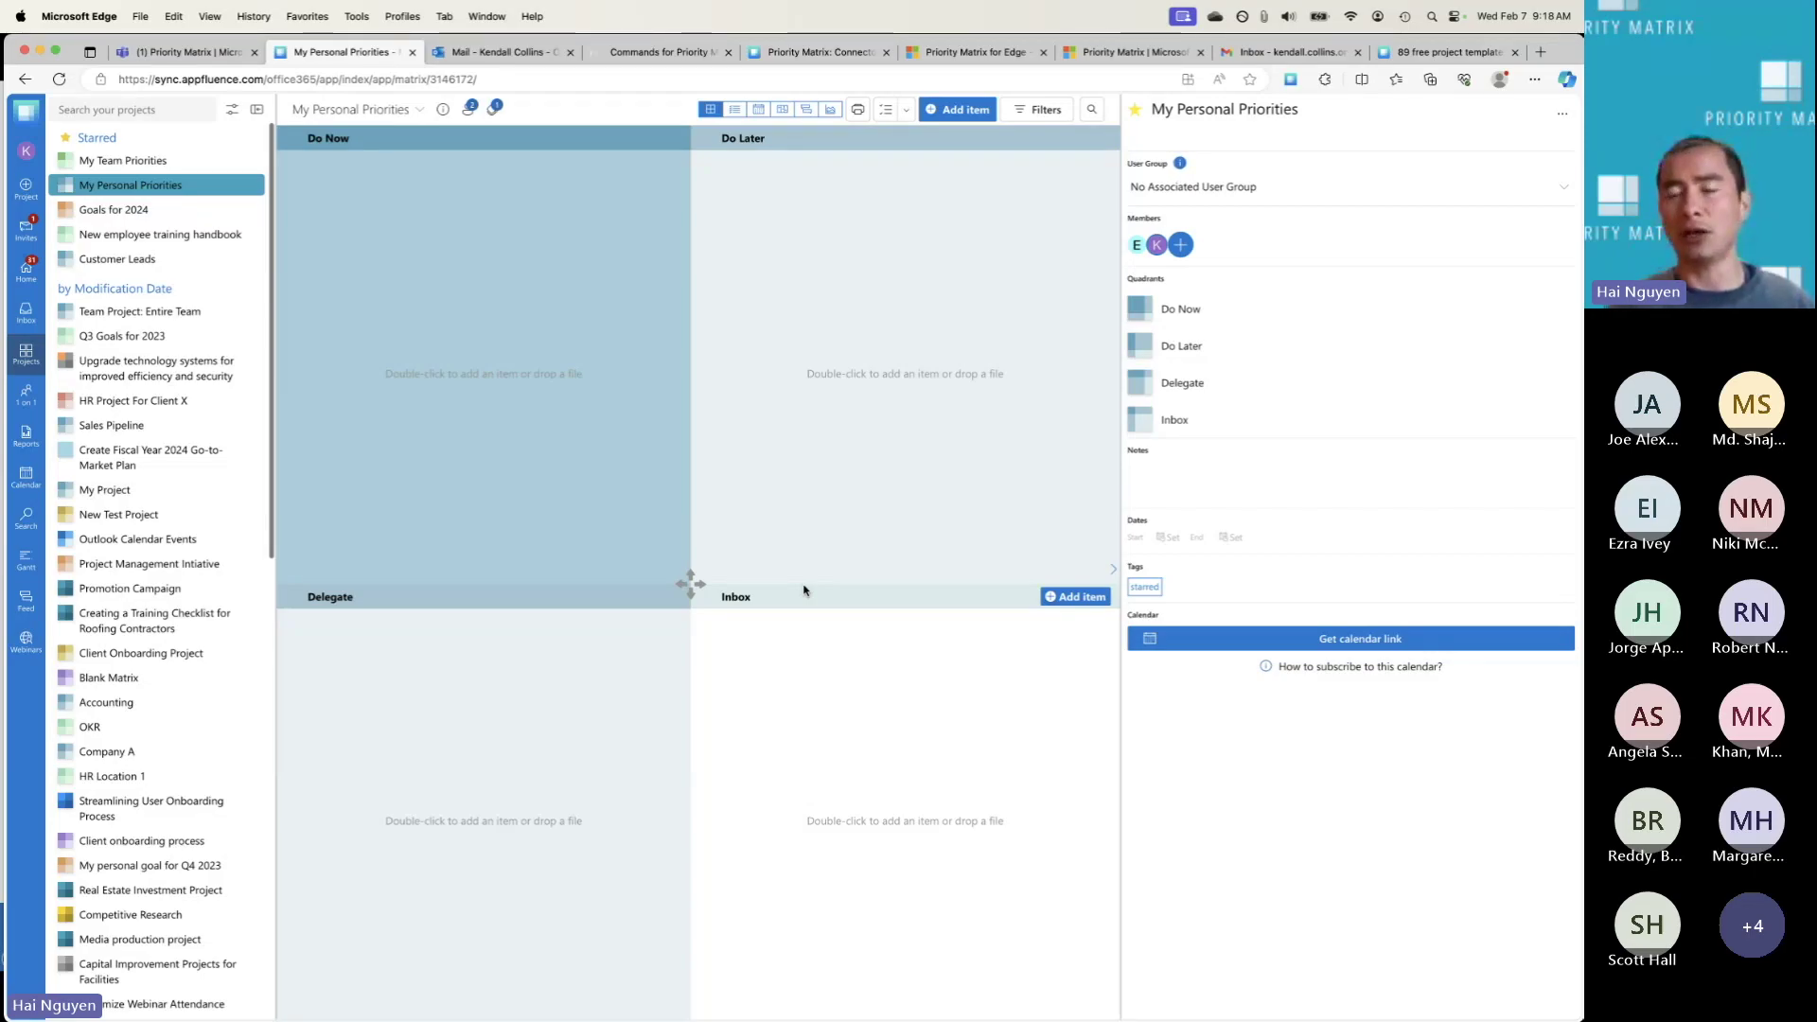
Step: Add an item titled "Follow up with webinar participants due 2pm" to the Inbox quadrant of My Personal Priorities
{"action": "left_click", "coordinate": [1085, 602]}
{"action": "type", "text": "Fol"}
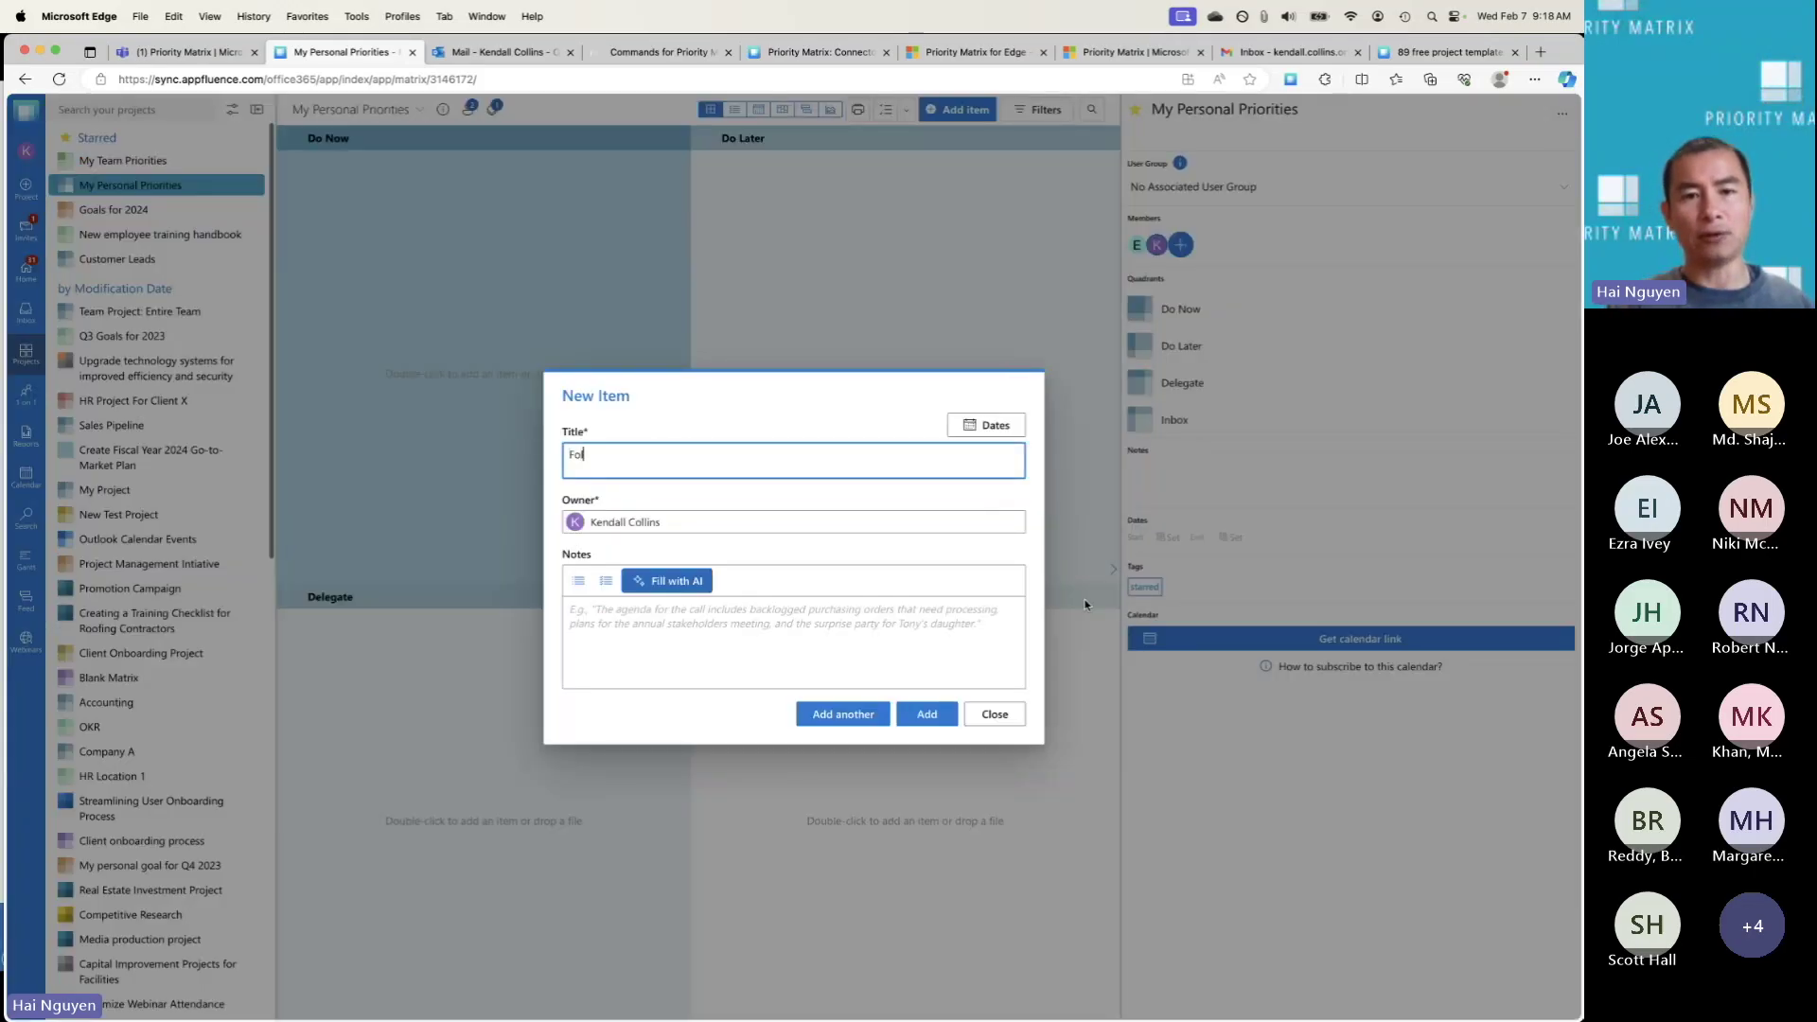
{"action": "type", "text": "low up wiht webi"}
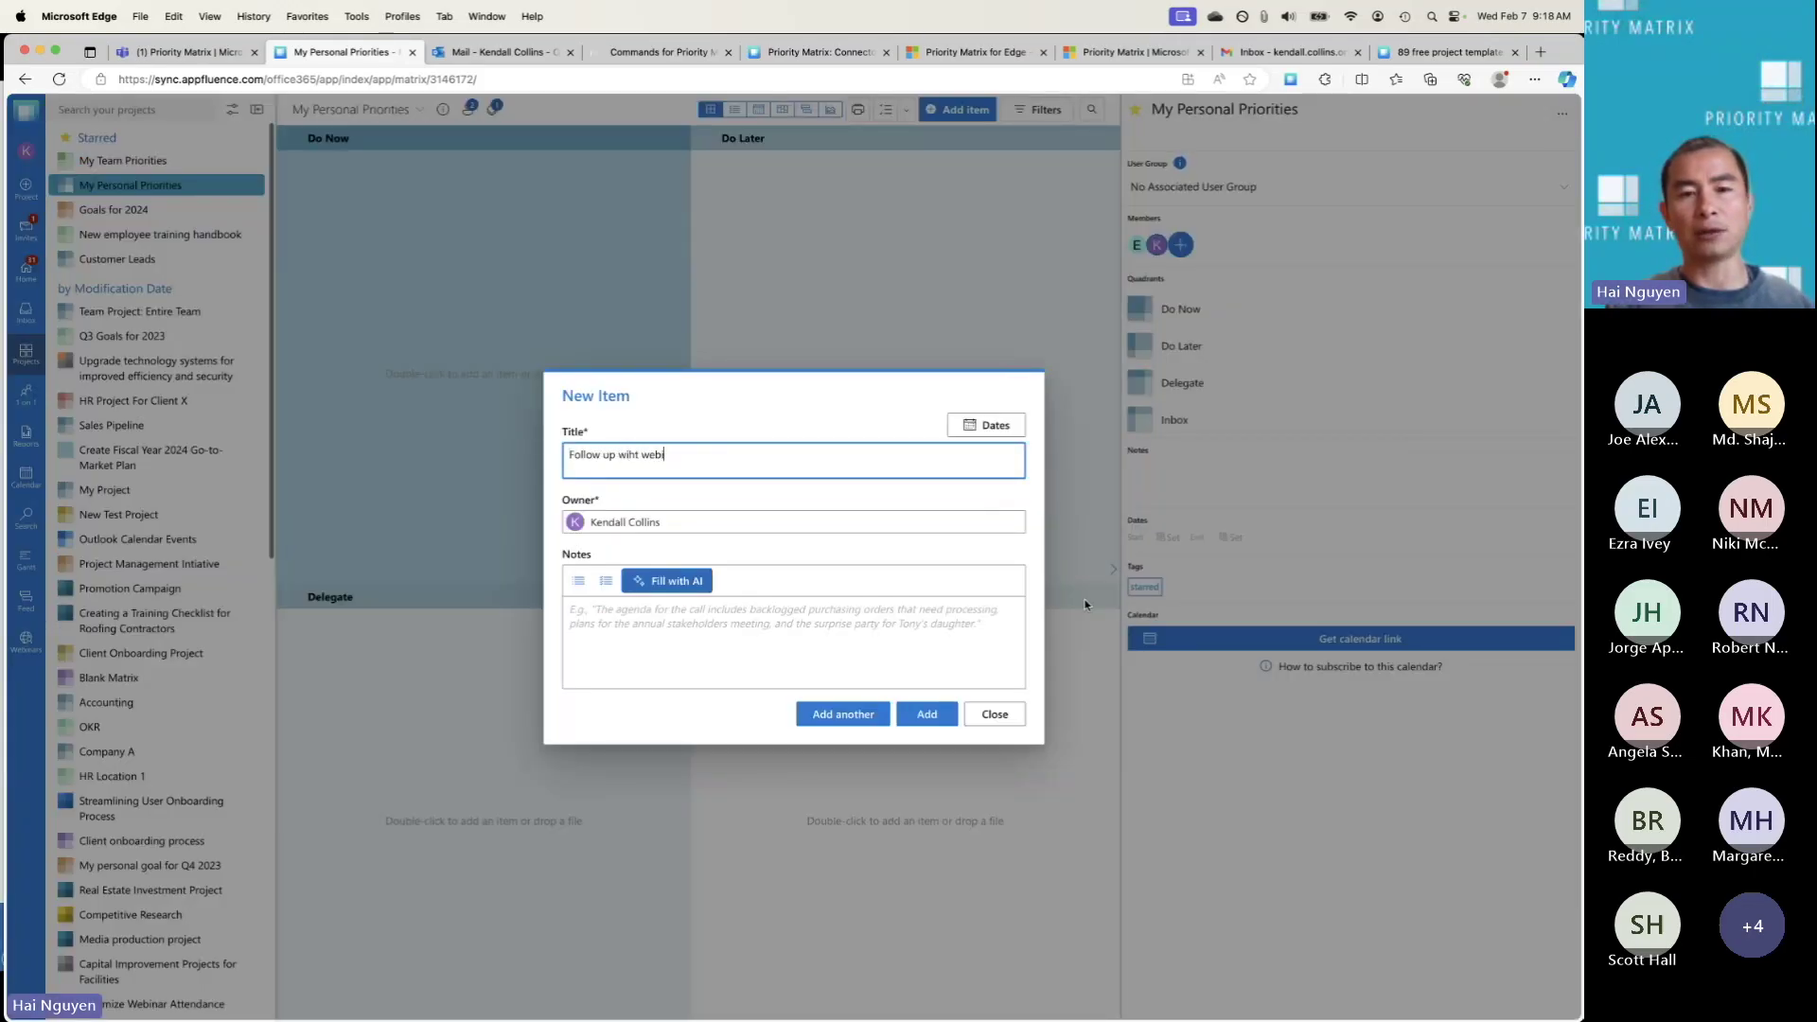
{"action": "key", "text": "BackSpace"}
{"action": "key", "text": "BackSpace"}
{"action": "key", "text": "BackSpace"}
{"action": "key", "text": "BackSpace"}
{"action": "key", "text": "BackSpace"}
{"action": "key", "text": "BackSpace"}
{"action": "key", "text": "BackSpace"}
{"action": "type", "text": "th we"}
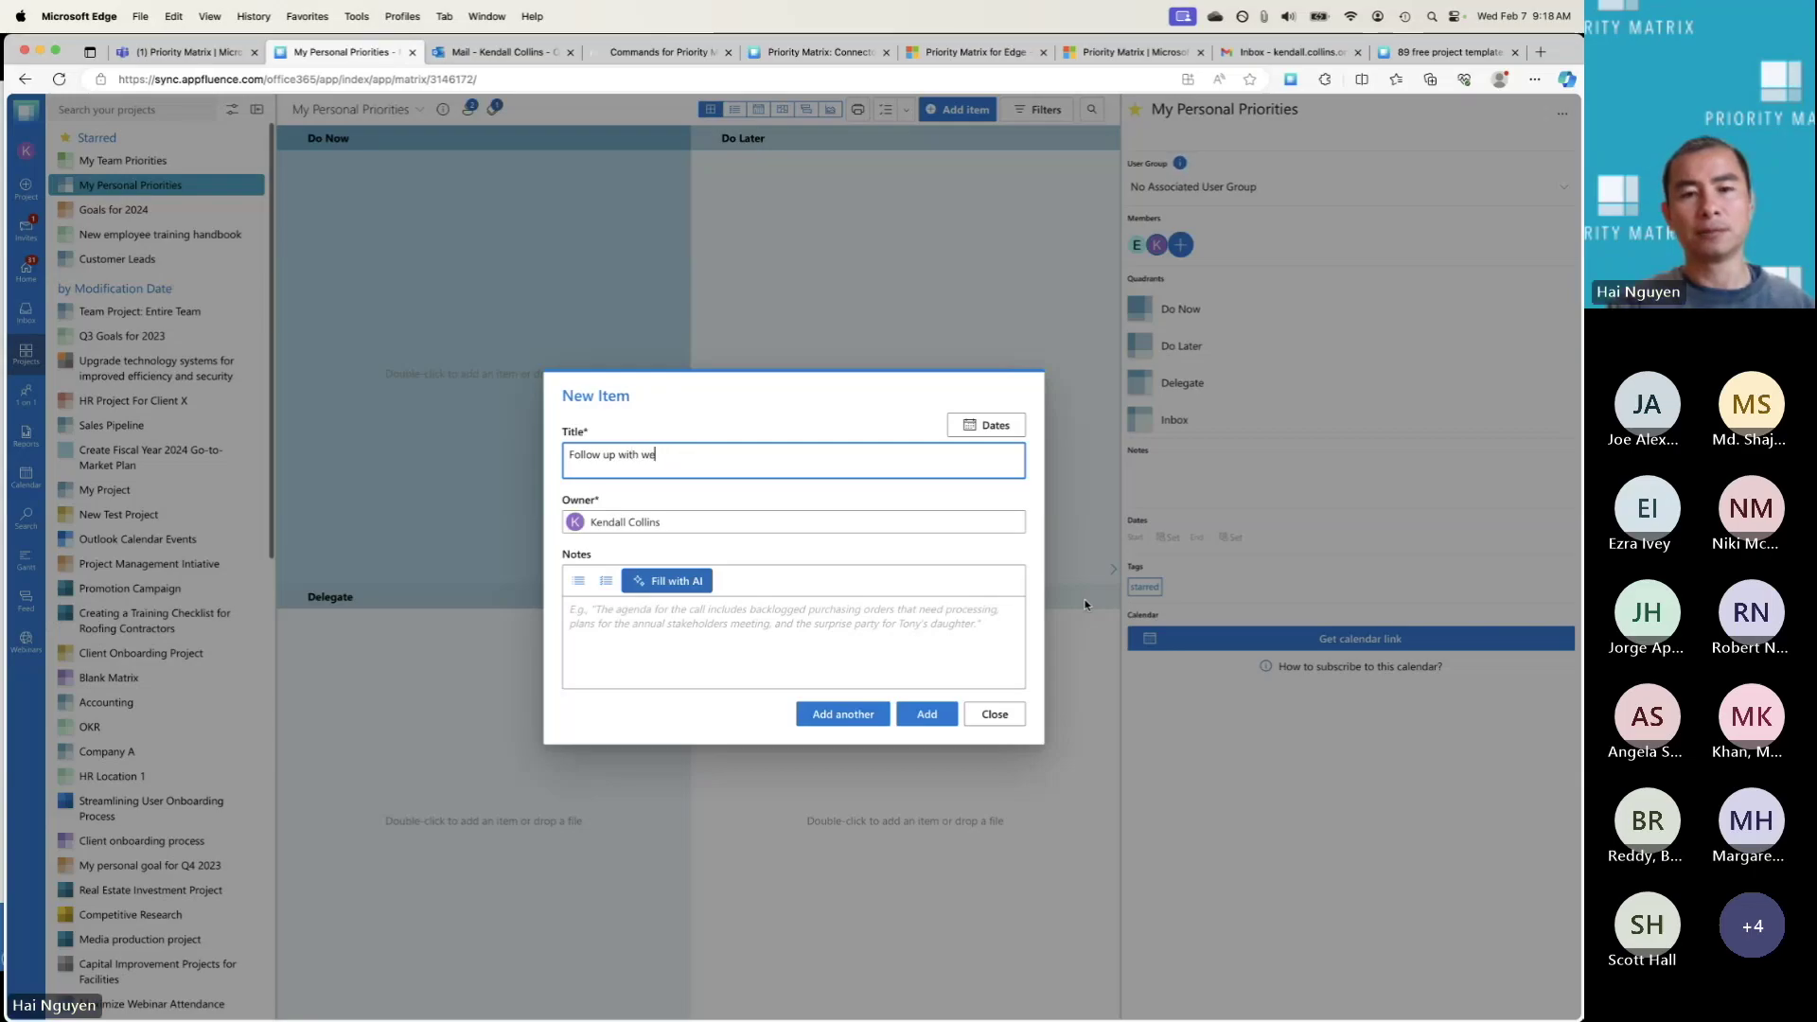
{"action": "type", "text": "binar participants"}
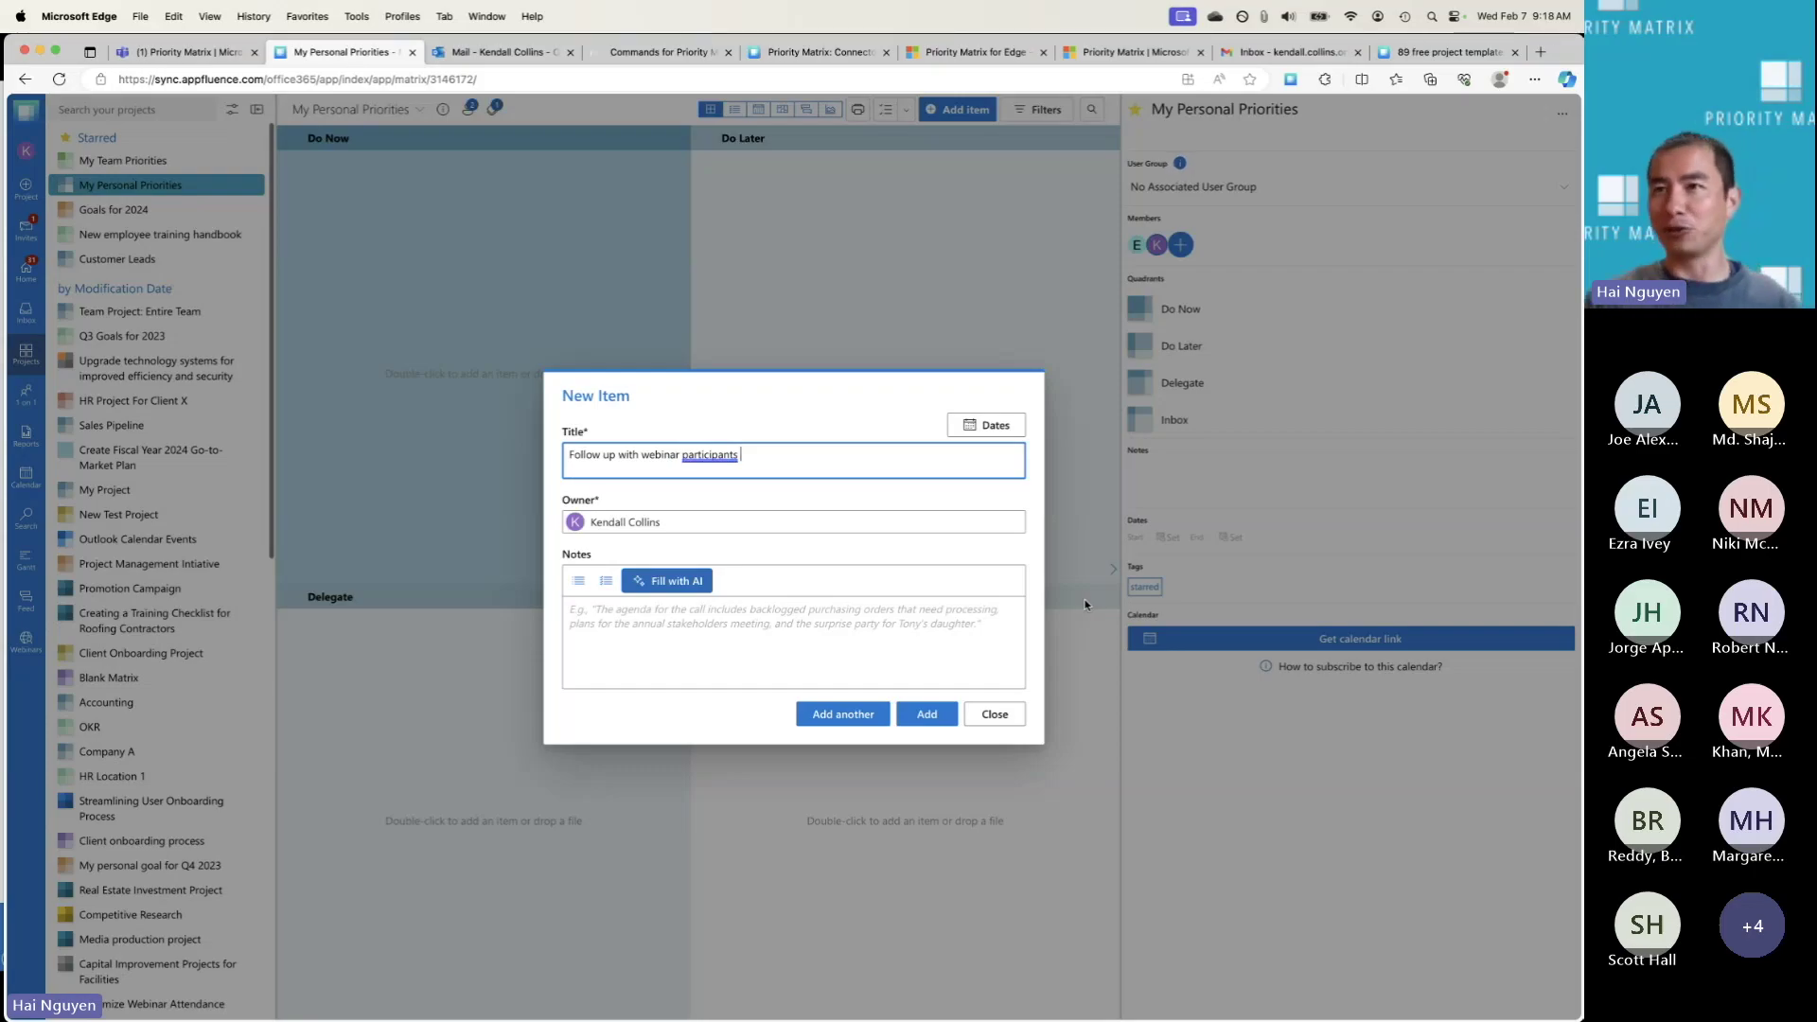
{"action": "type", "text": " due 2"}
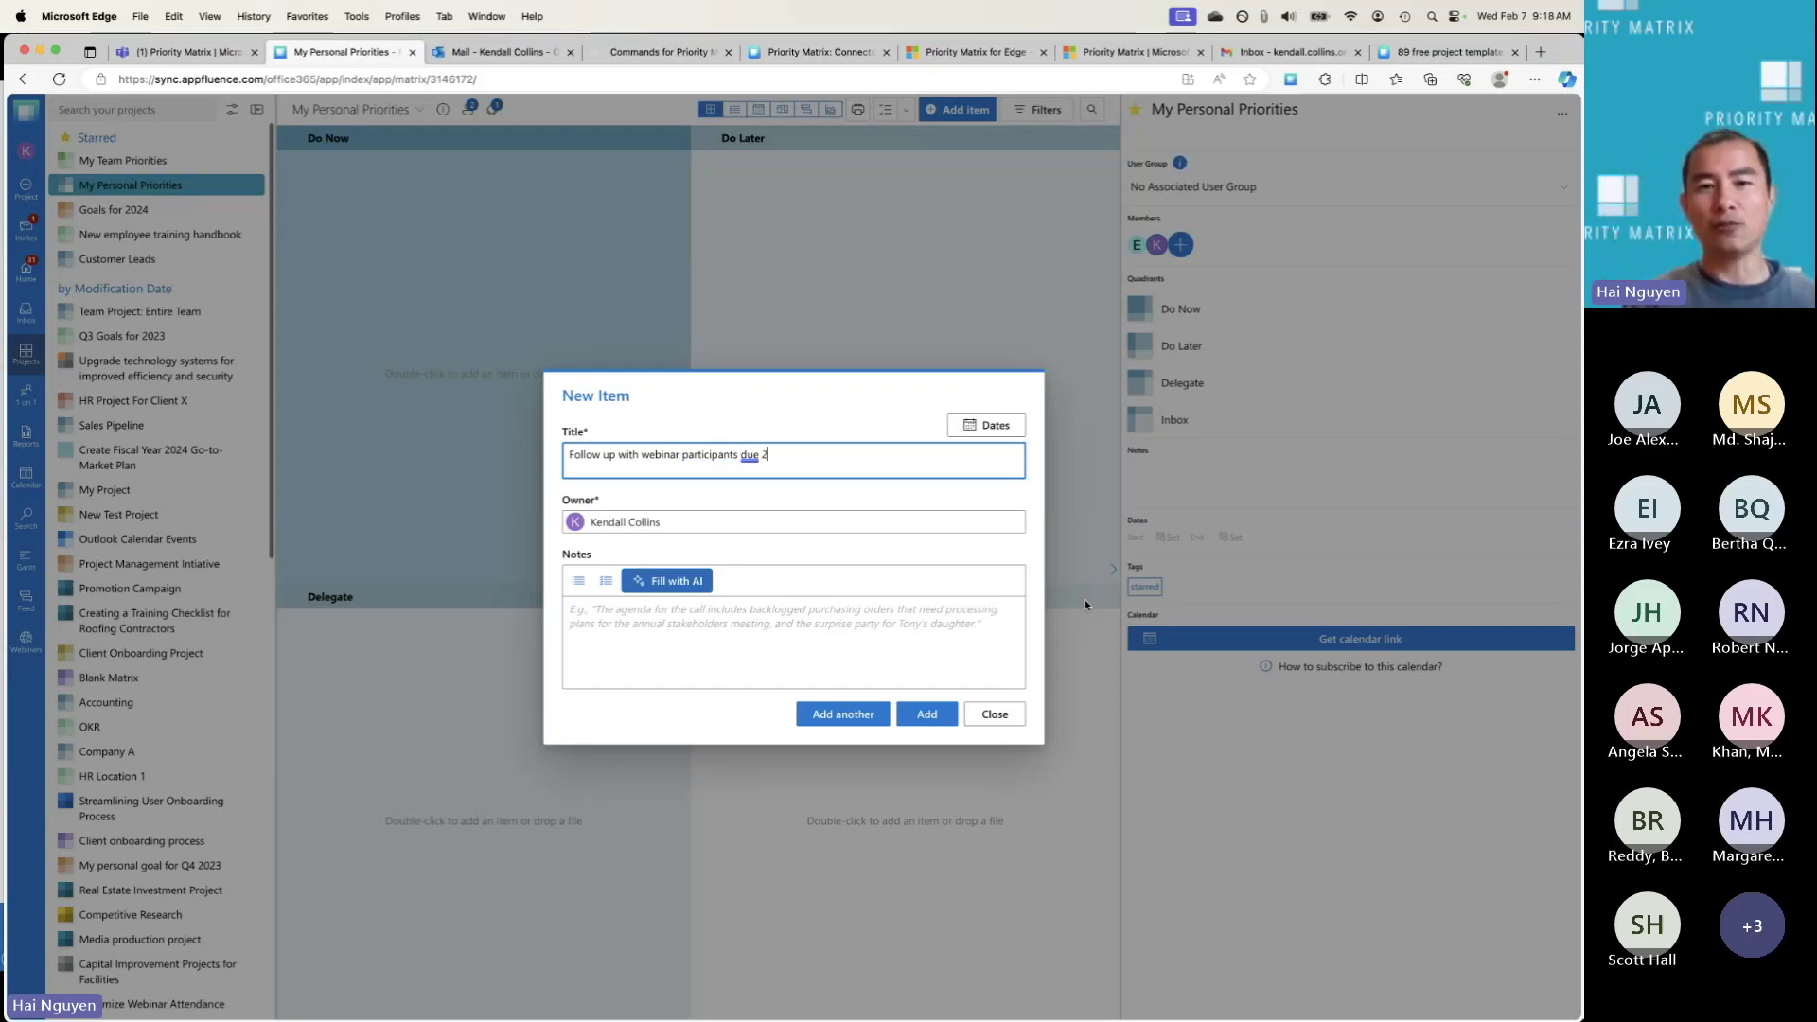
{"action": "type", "text": "pm"}
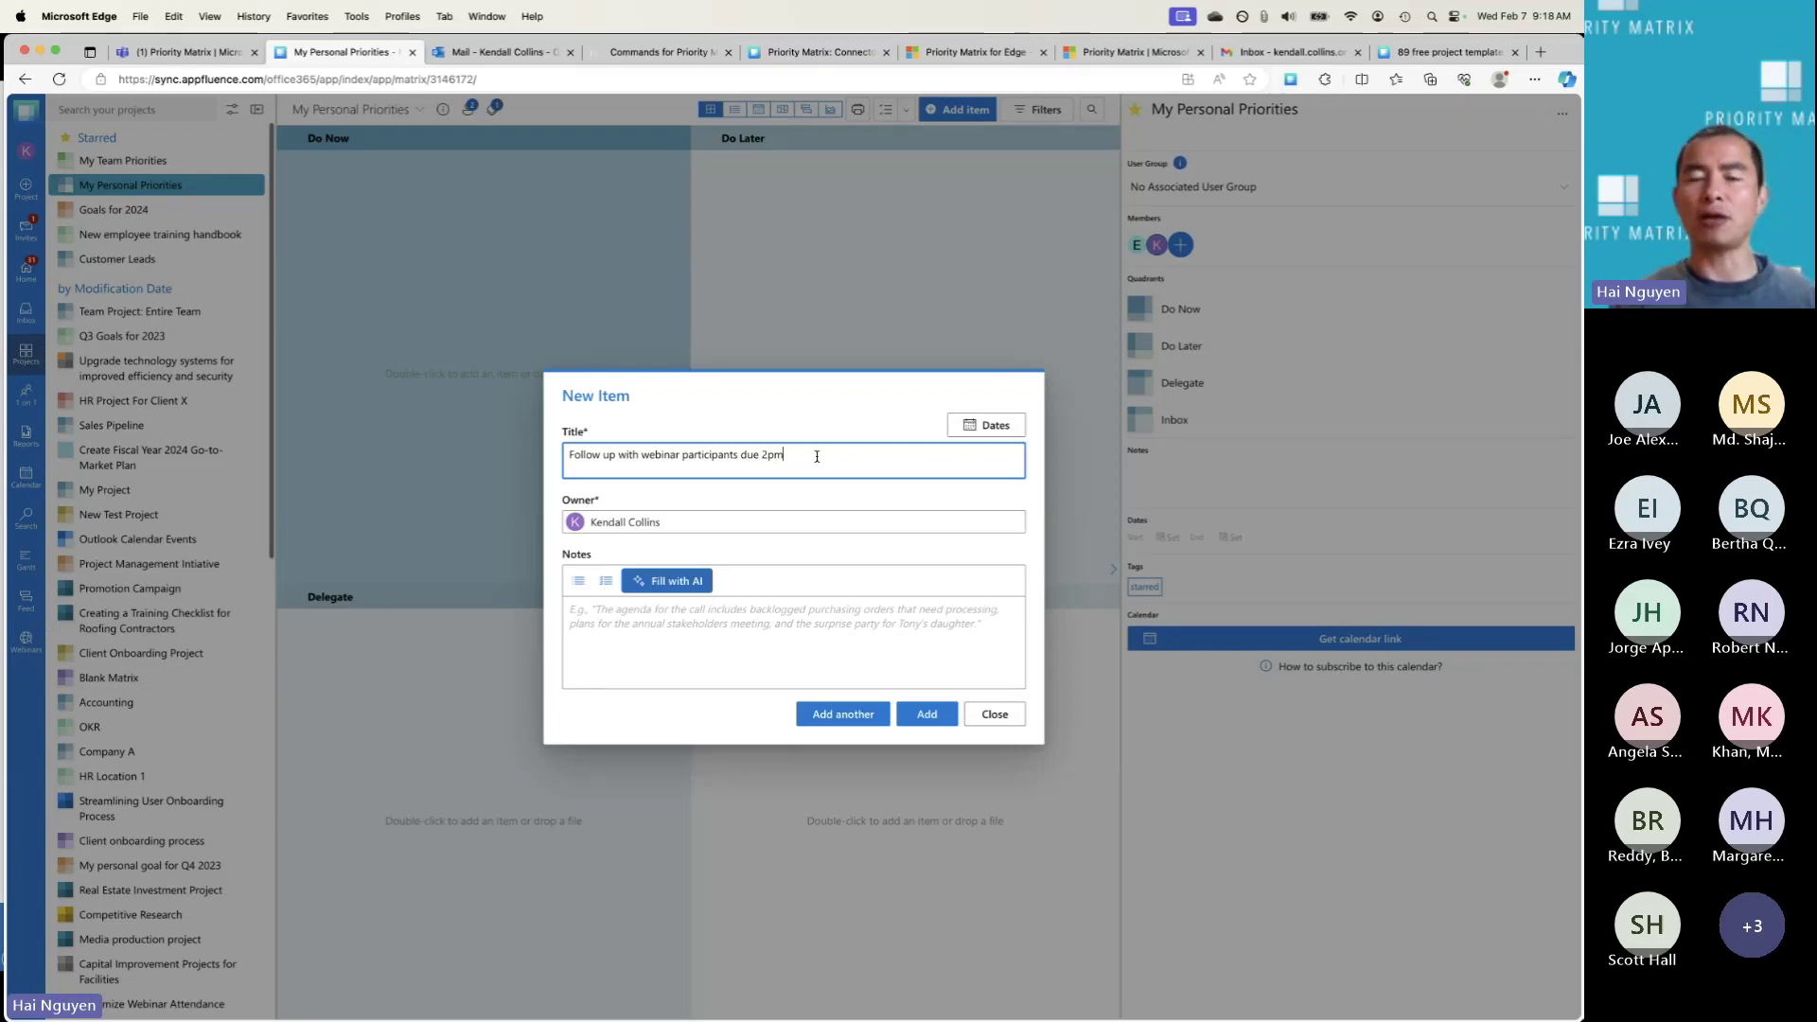
{"action": "left_click", "coordinate": [930, 717]}
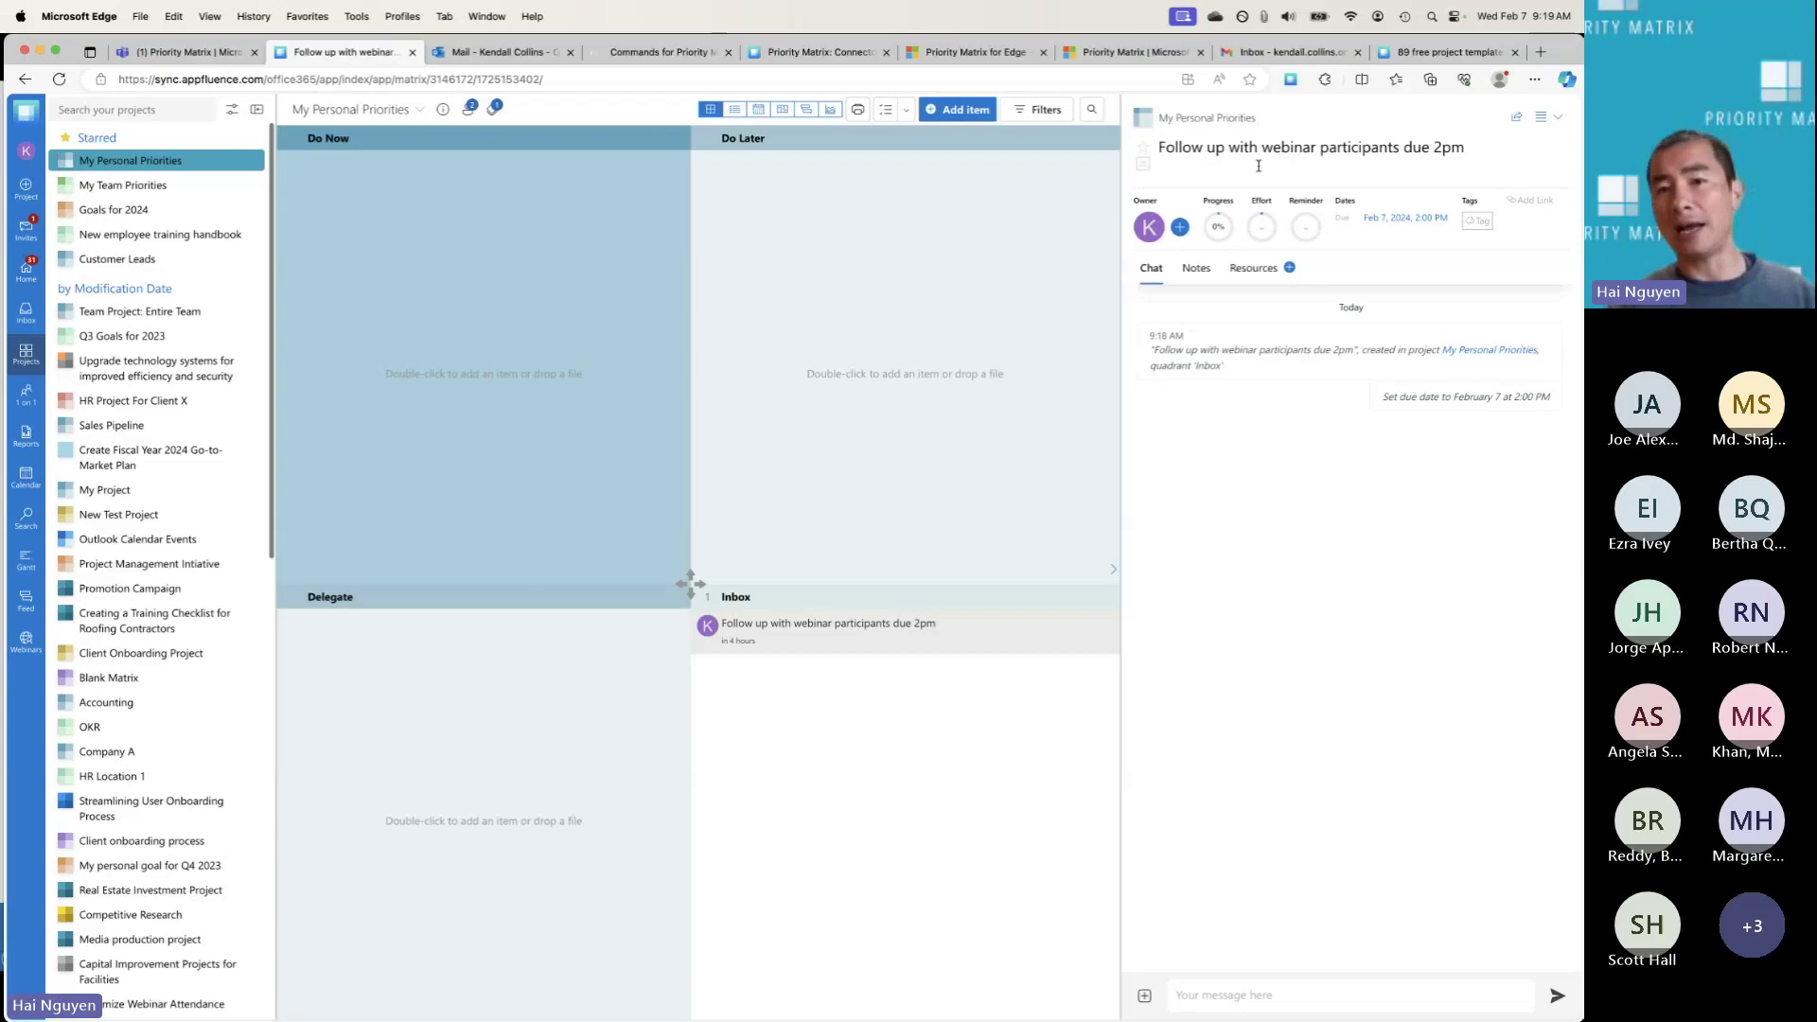
Step: Star the webinar follow-up item and look through the available icons without choosing one
{"action": "left_click", "coordinate": [1146, 151]}
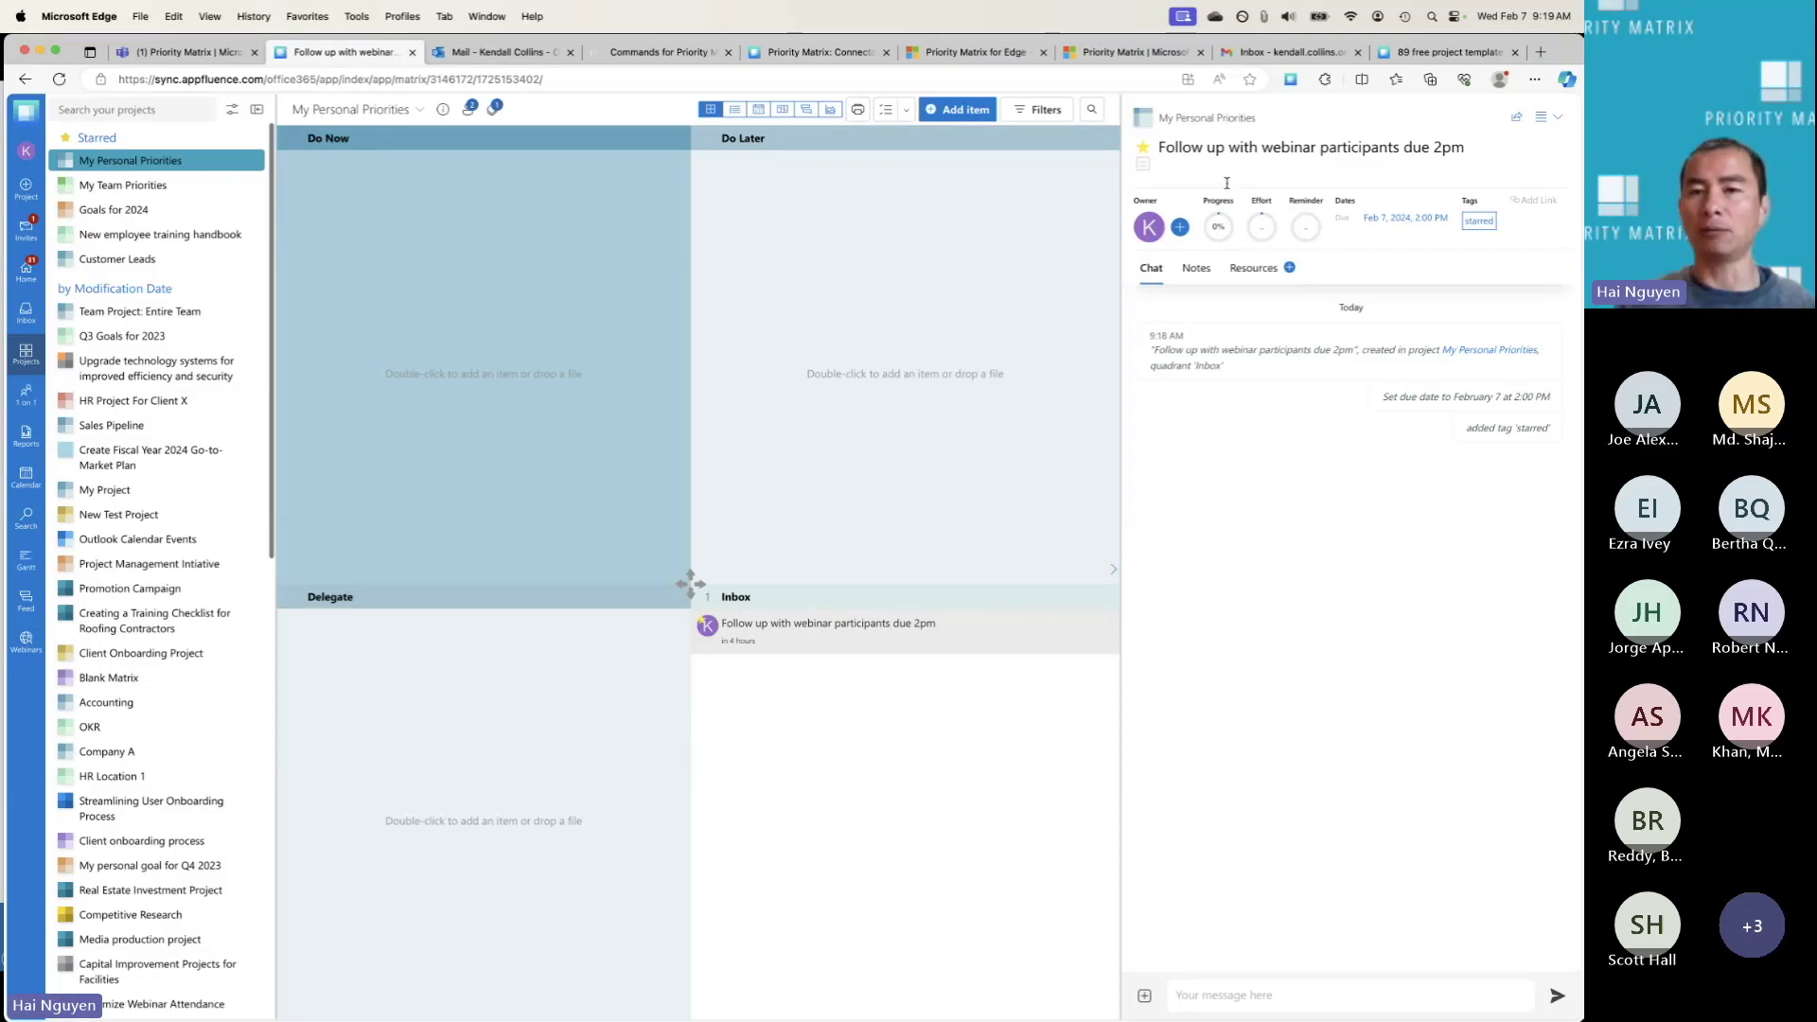
{"action": "left_click", "coordinate": [1147, 172]}
{"action": "scroll", "coordinate": [966, 606], "scroll_direction": "down", "scroll_amount": 3}
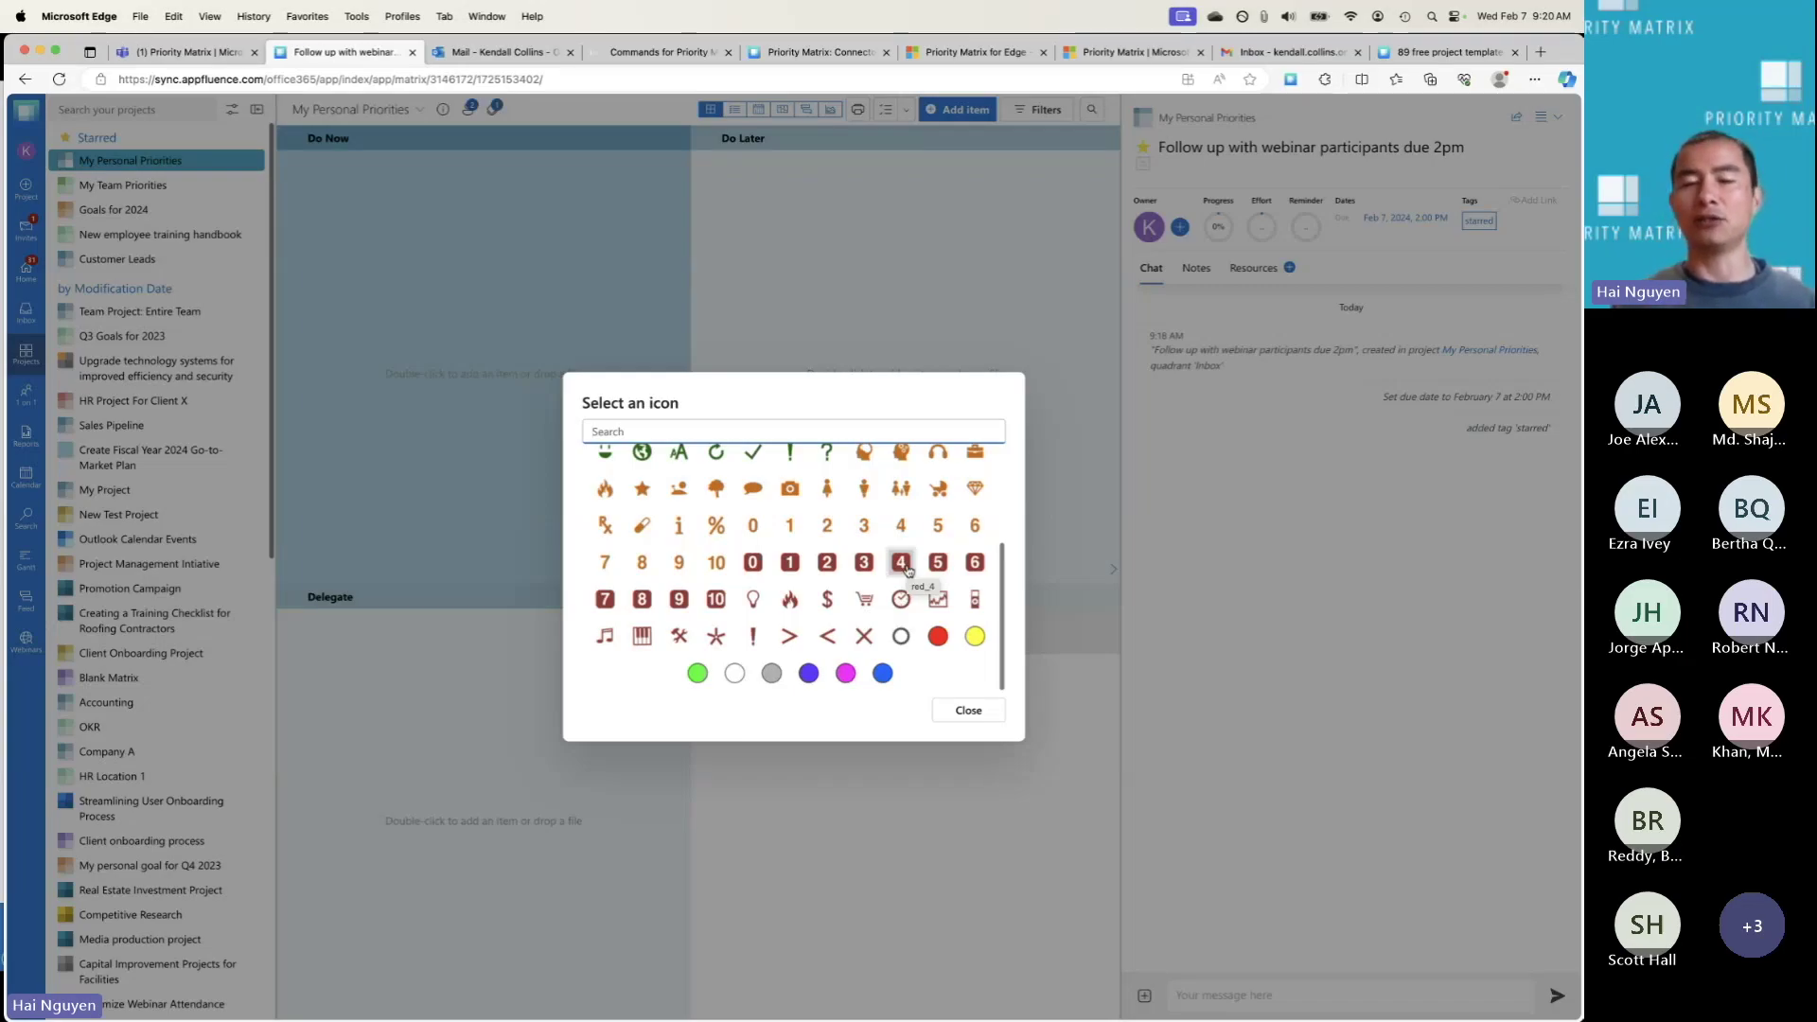
{"action": "left_click", "coordinate": [968, 710]}
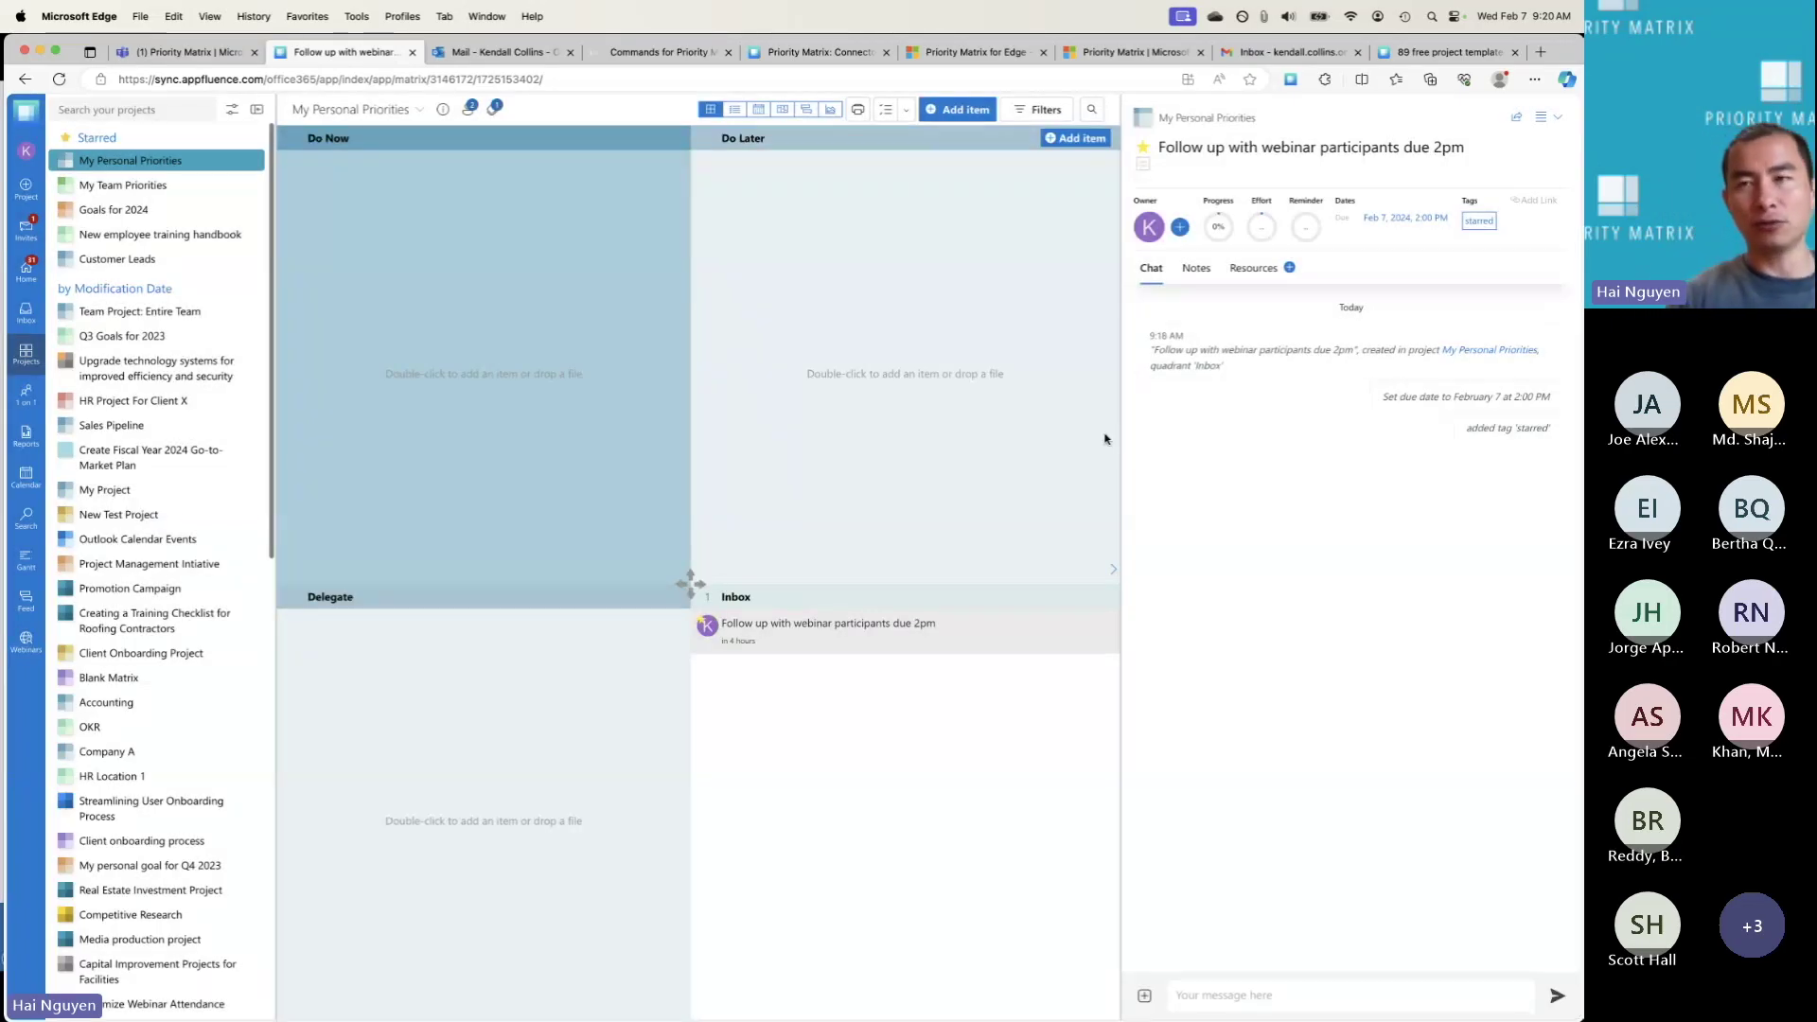
Step: Hand ownership of the webinar follow-up item to the other member of My Personal Priorities
{"action": "left_click", "coordinate": [1147, 236]}
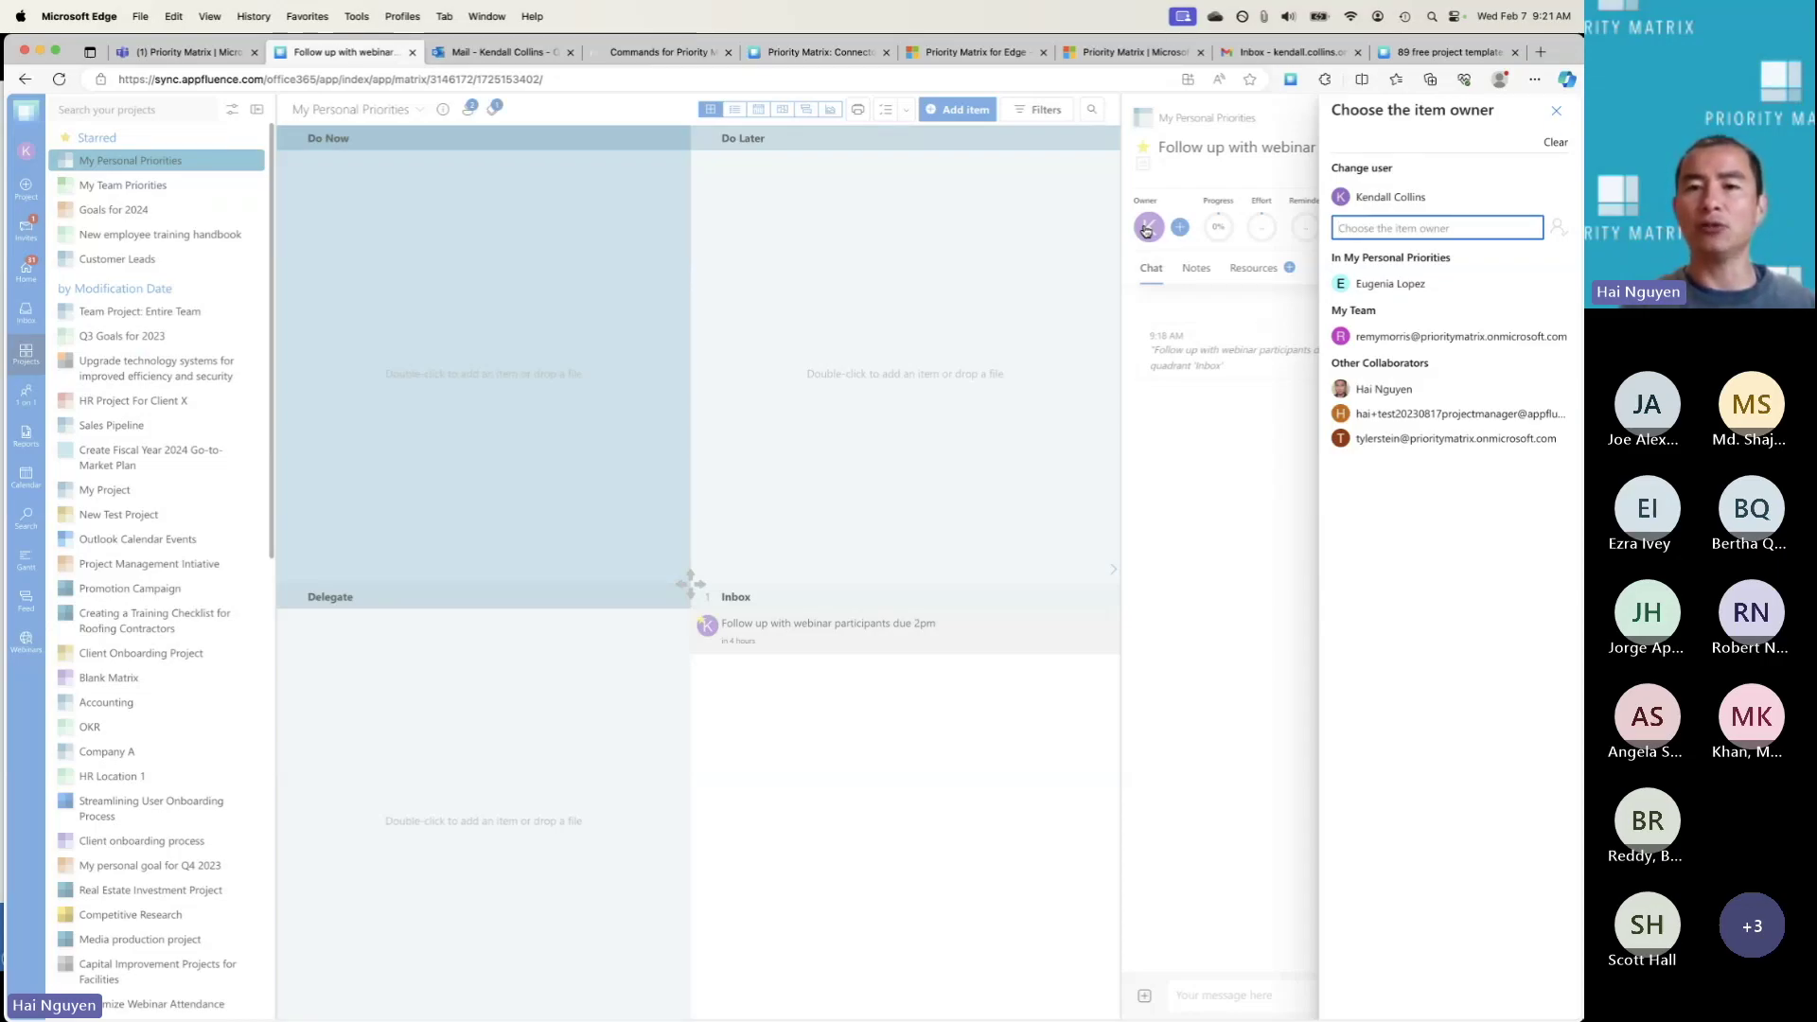
{"action": "left_click", "coordinate": [1425, 283]}
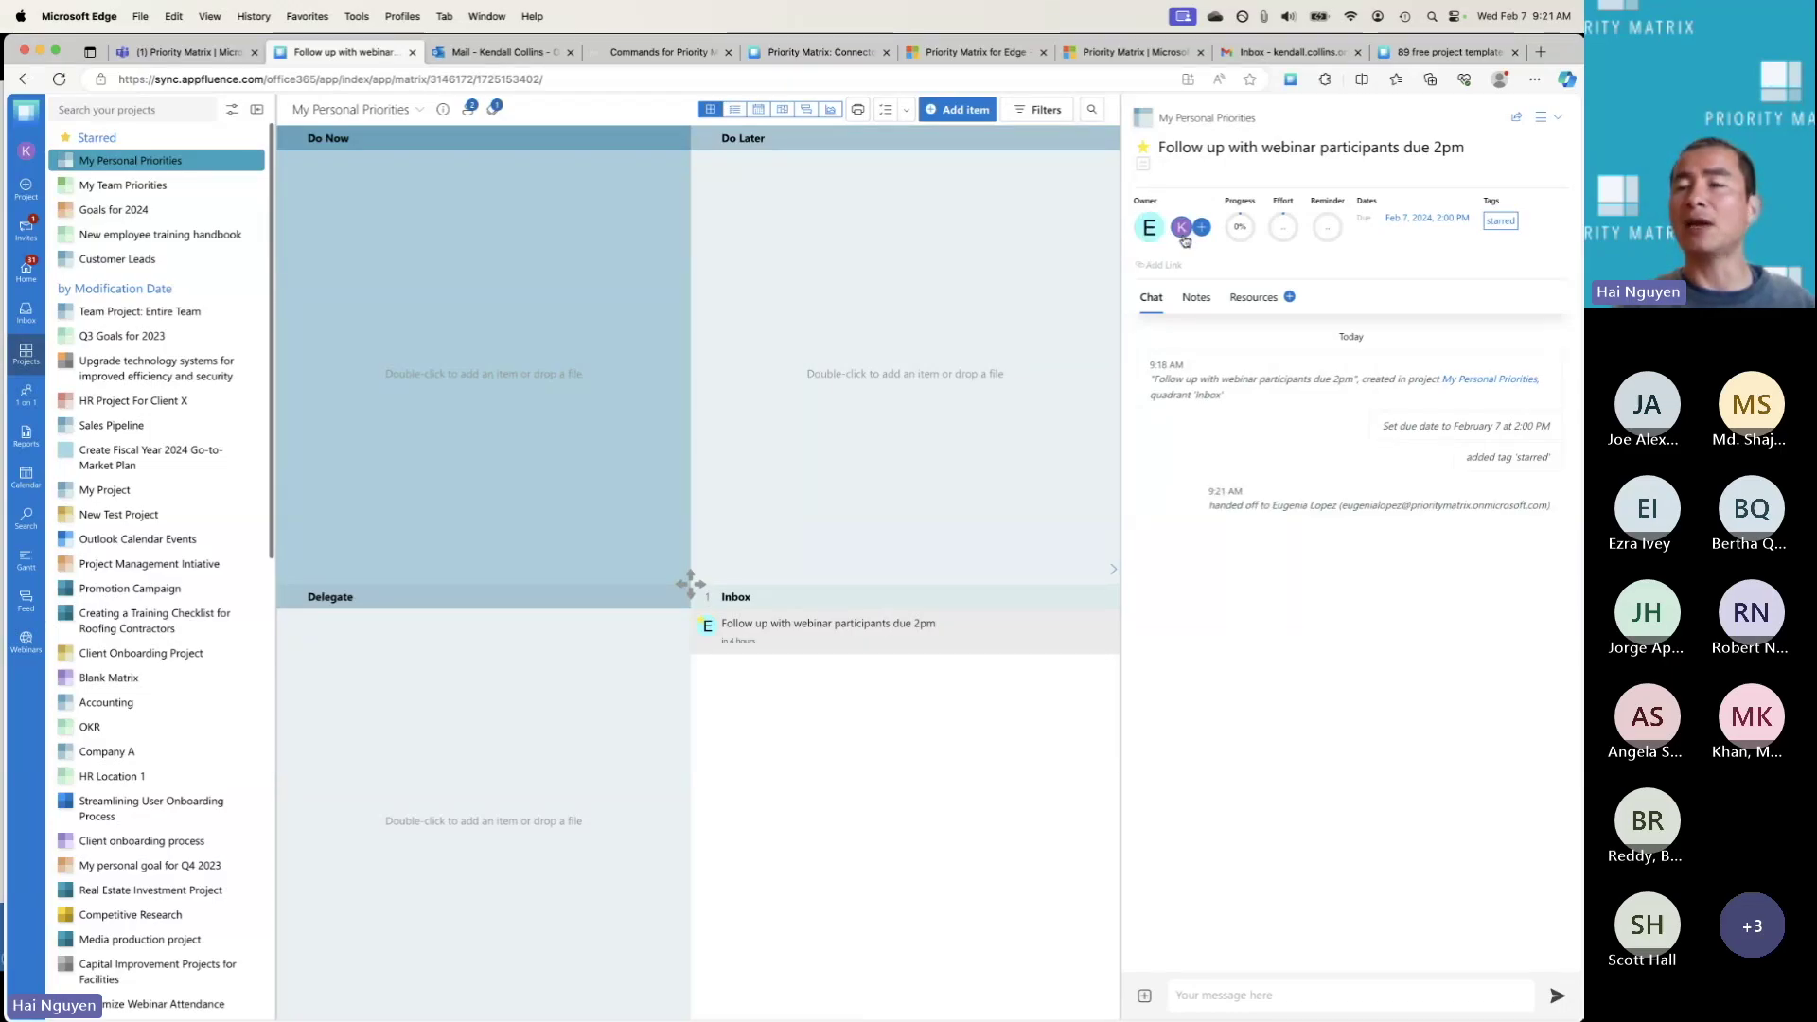
{"action": "mouse_move", "coordinate": [1184, 241]}
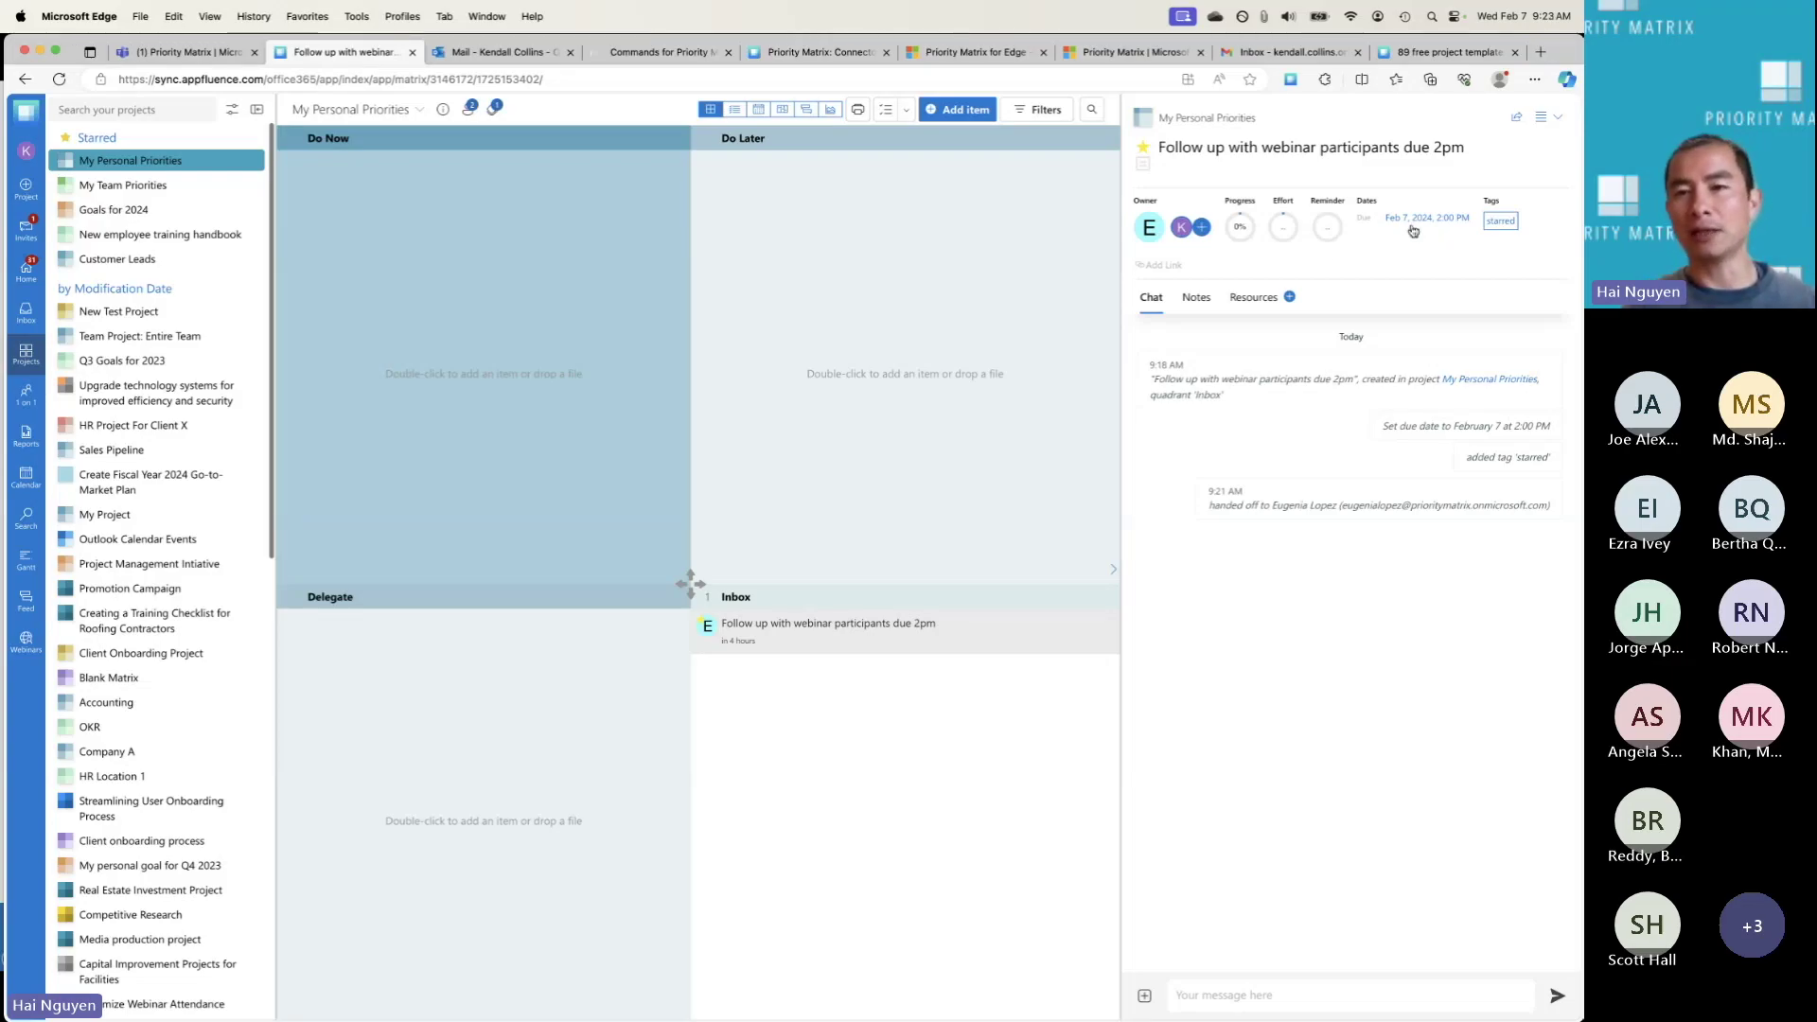
Step: Set a recurring reminder on the webinar follow-up item by sending the chat message "remind me daily"
{"action": "left_click", "coordinate": [1327, 229]}
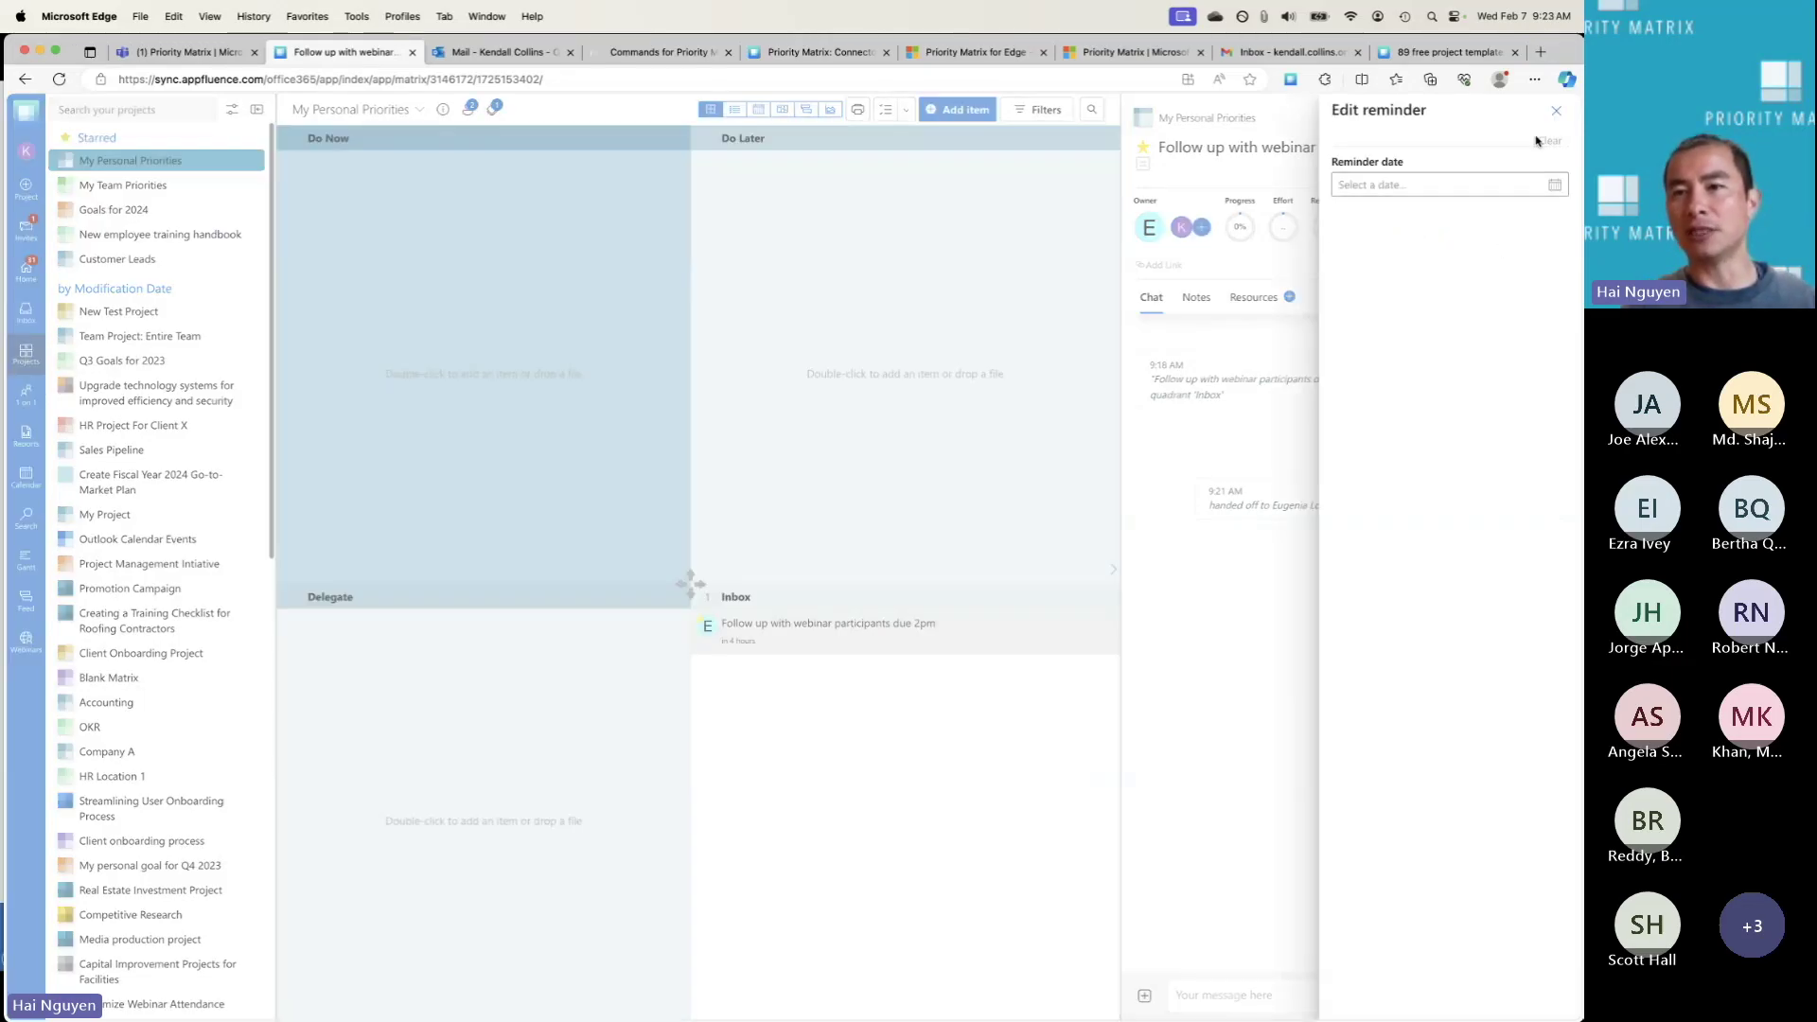
{"action": "left_click", "coordinate": [1557, 110]}
{"action": "left_click", "coordinate": [1245, 996]}
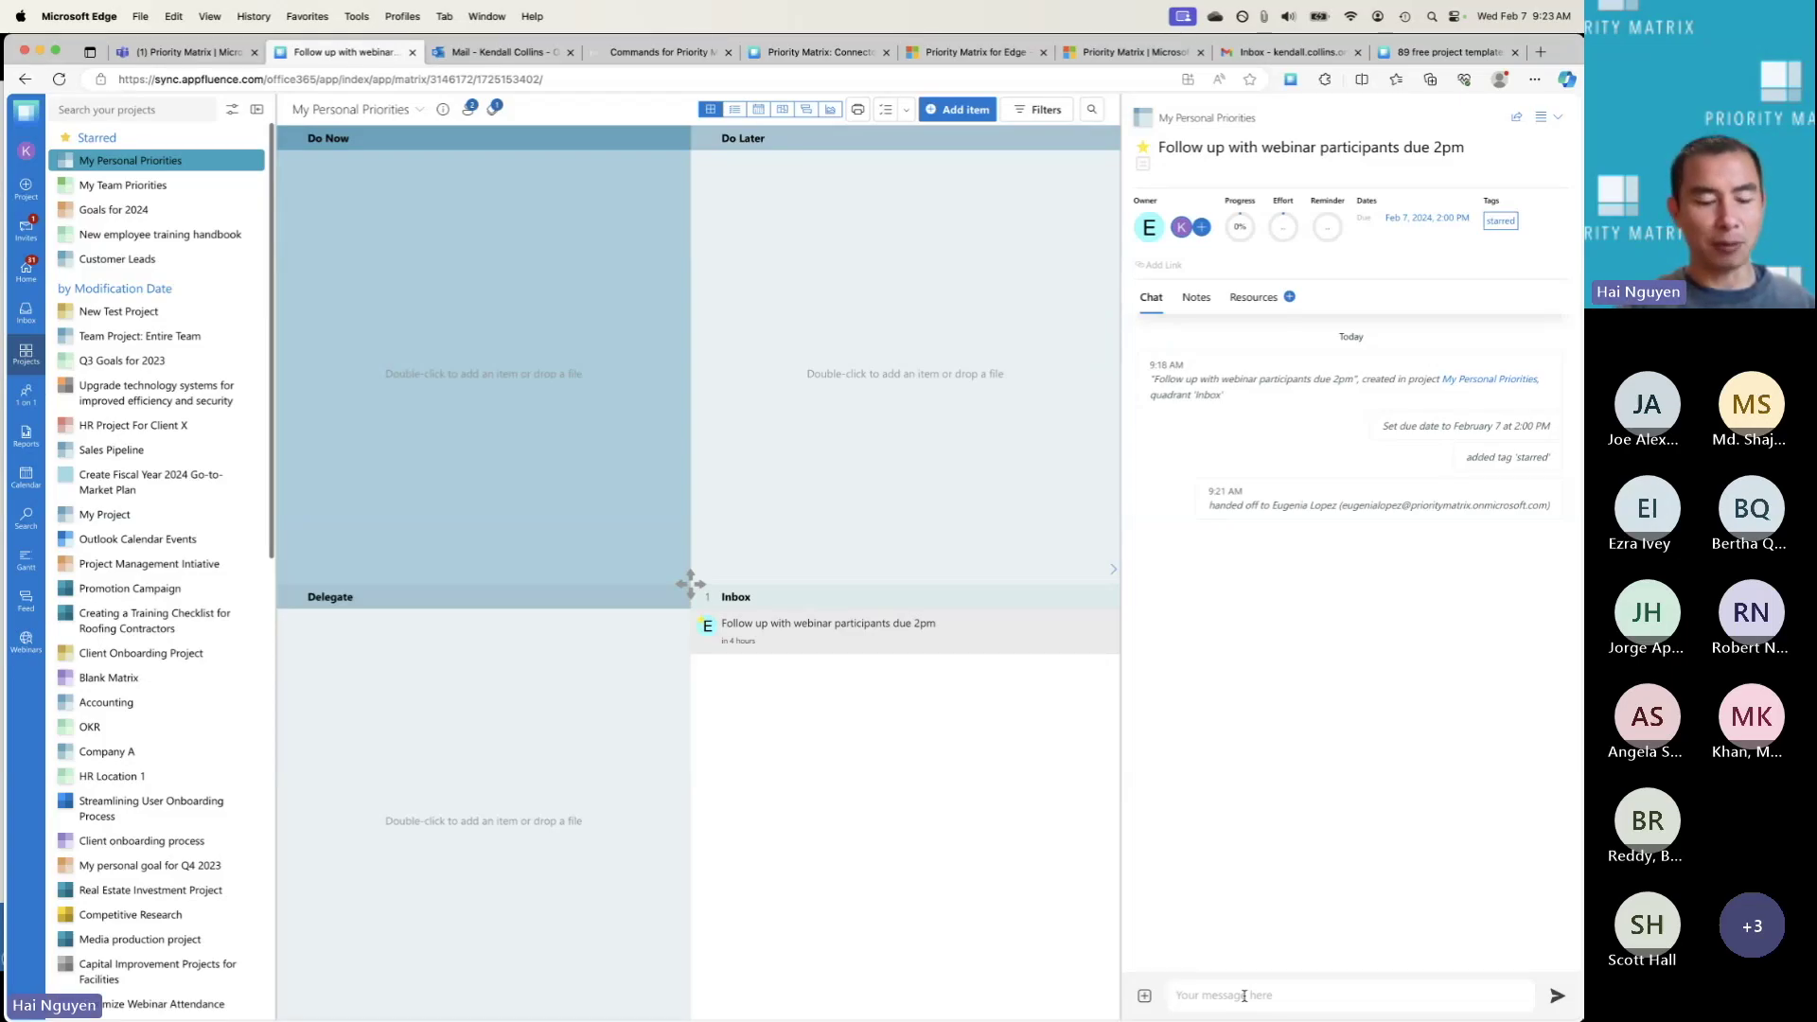
{"action": "type", "text": "remind me daily"}
{"action": "key", "text": "Return"}
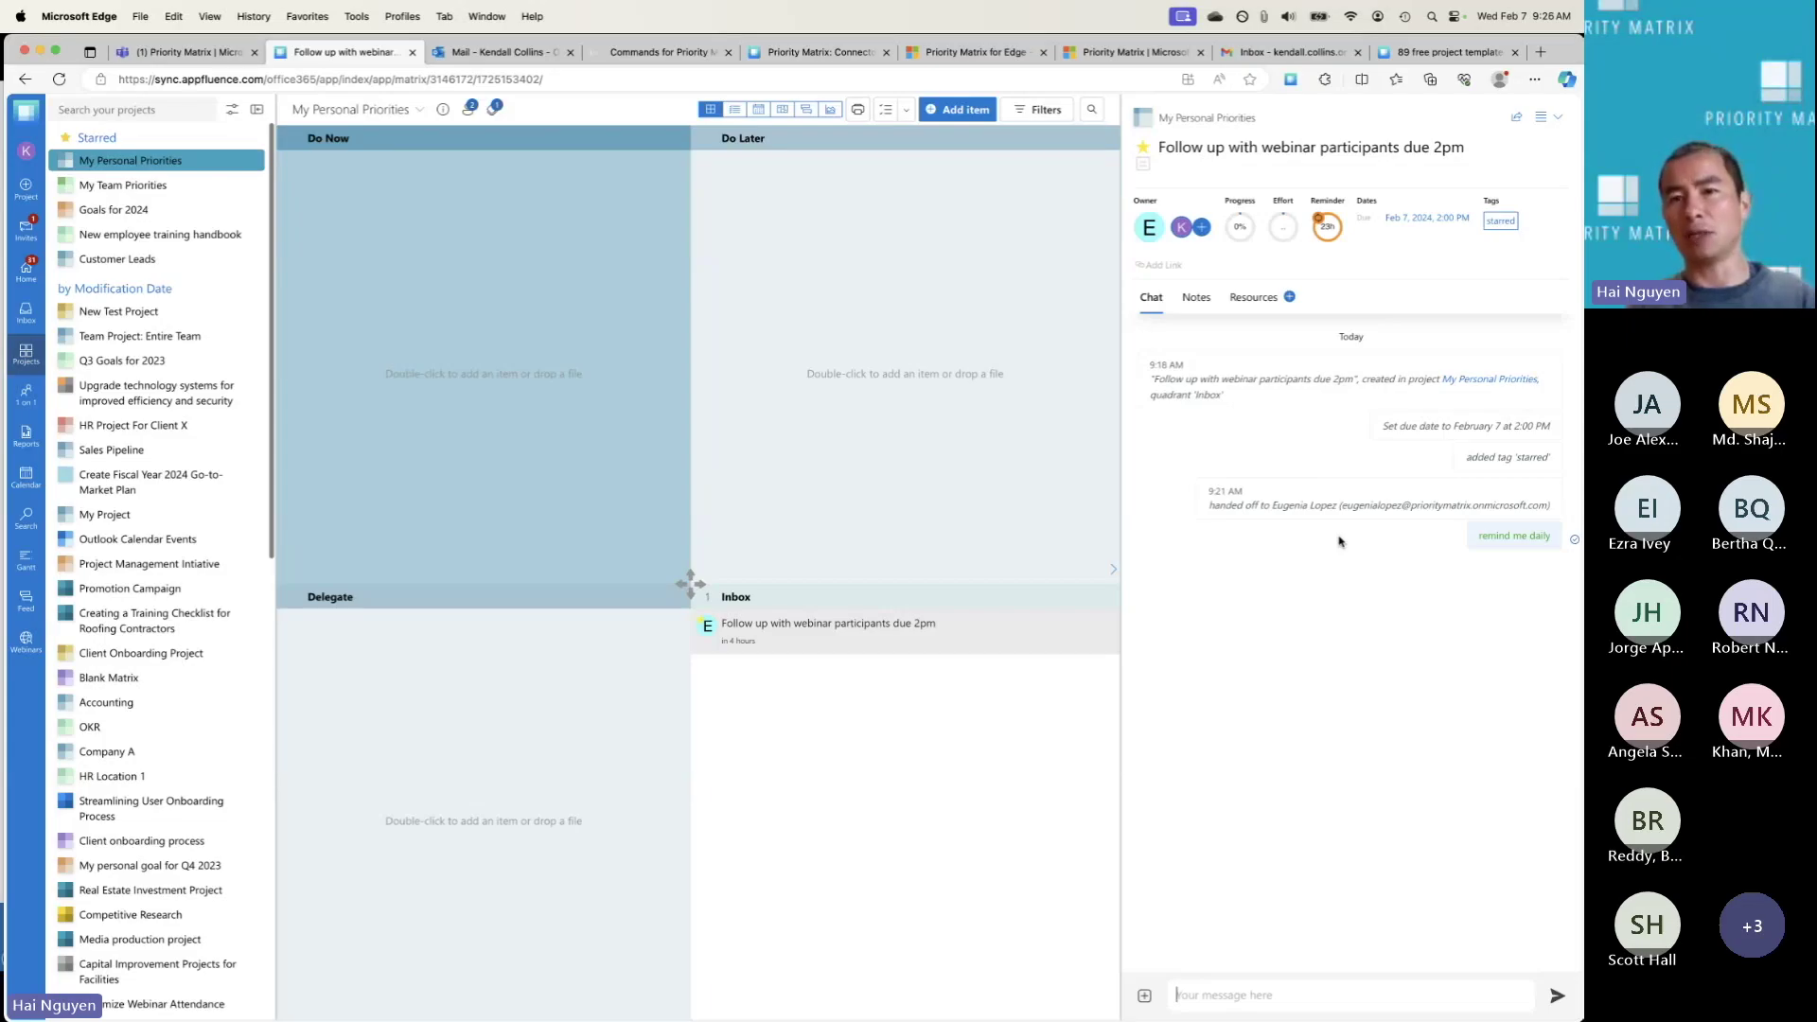
Step: View the webinar follow-up item's notes and its attached files and links
{"action": "left_click", "coordinate": [1197, 297]}
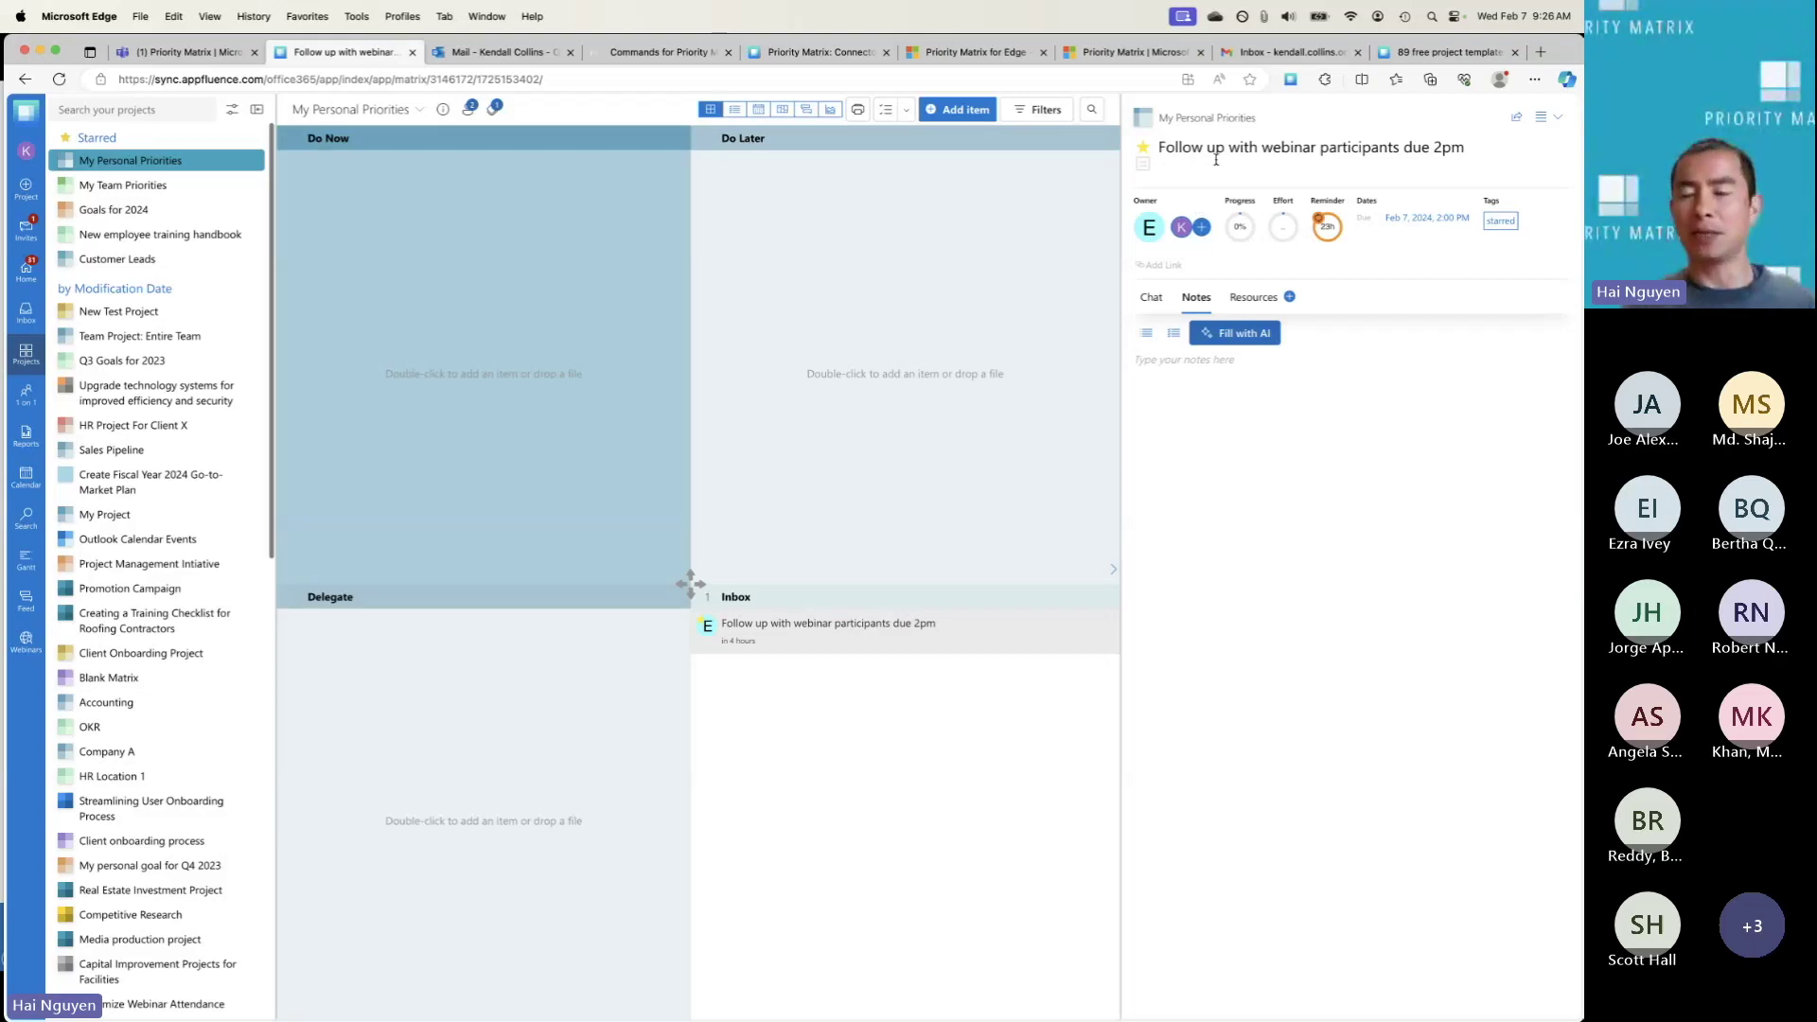
{"action": "left_click", "coordinate": [1254, 299]}
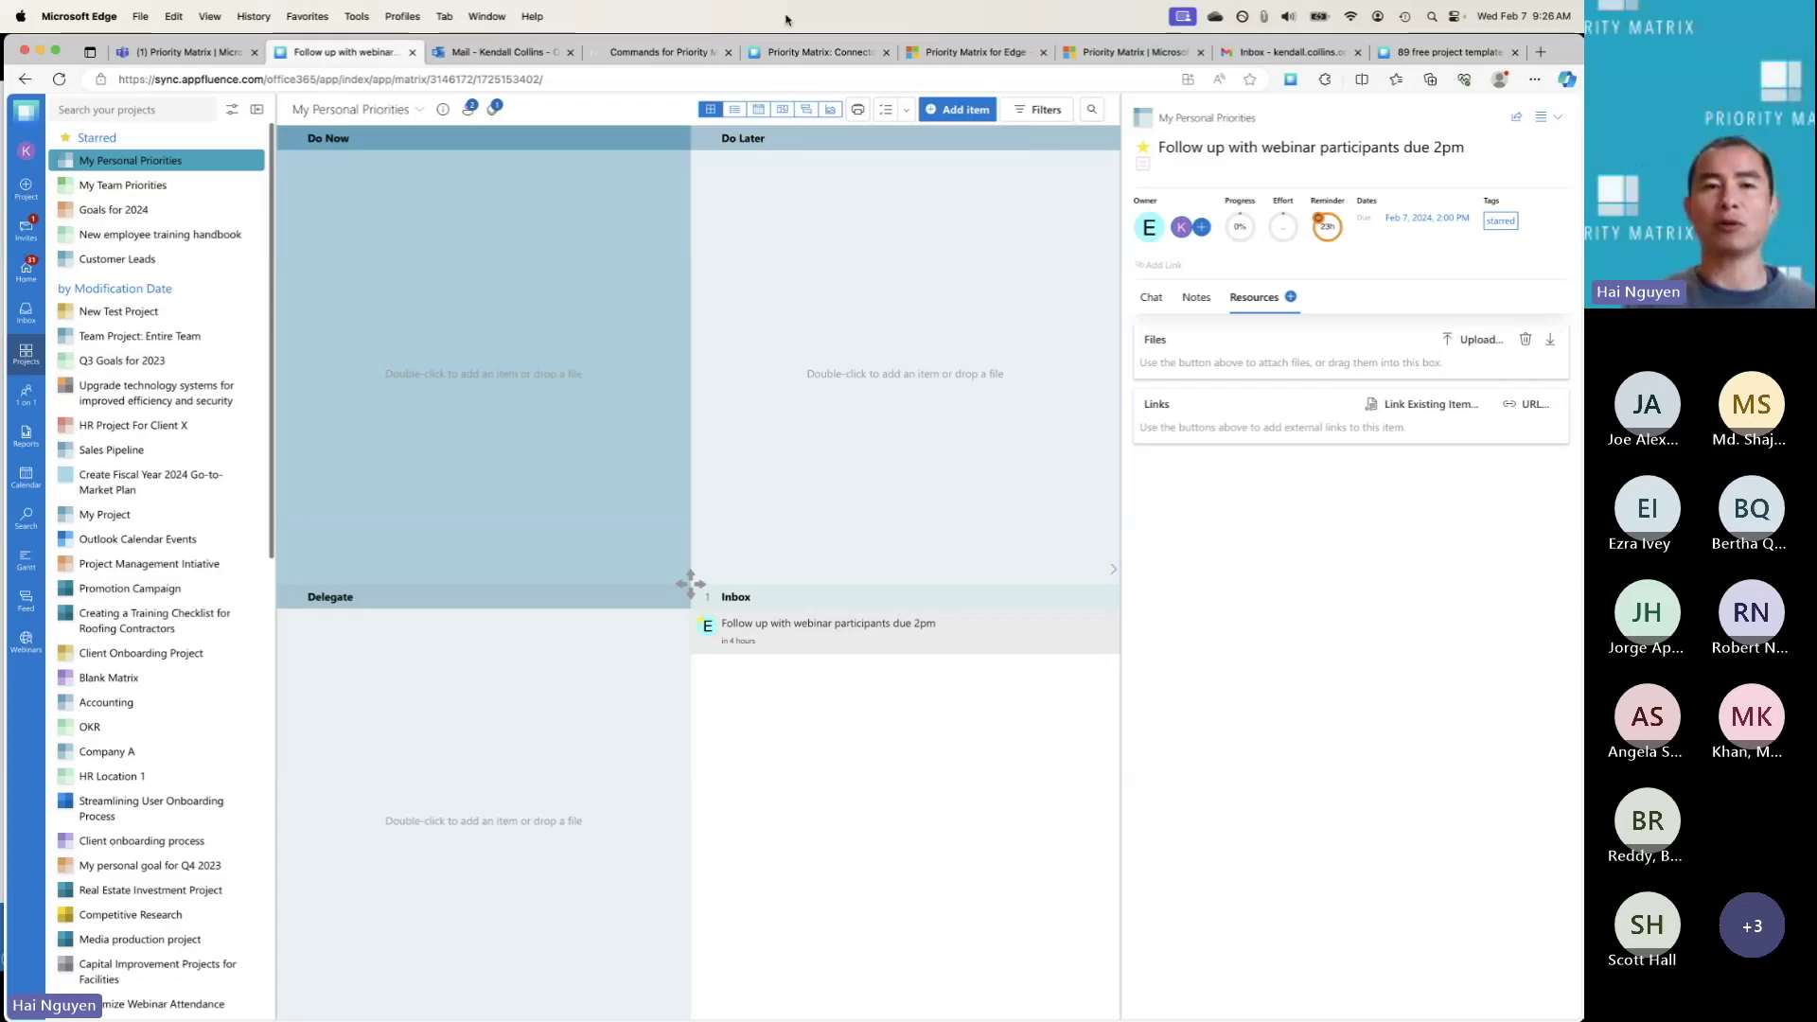
Step: Switch to Outlook and start Prioritize Email from the Priority Matrix add-in on the "Roofing customer request" email
{"action": "left_click", "coordinate": [507, 54]}
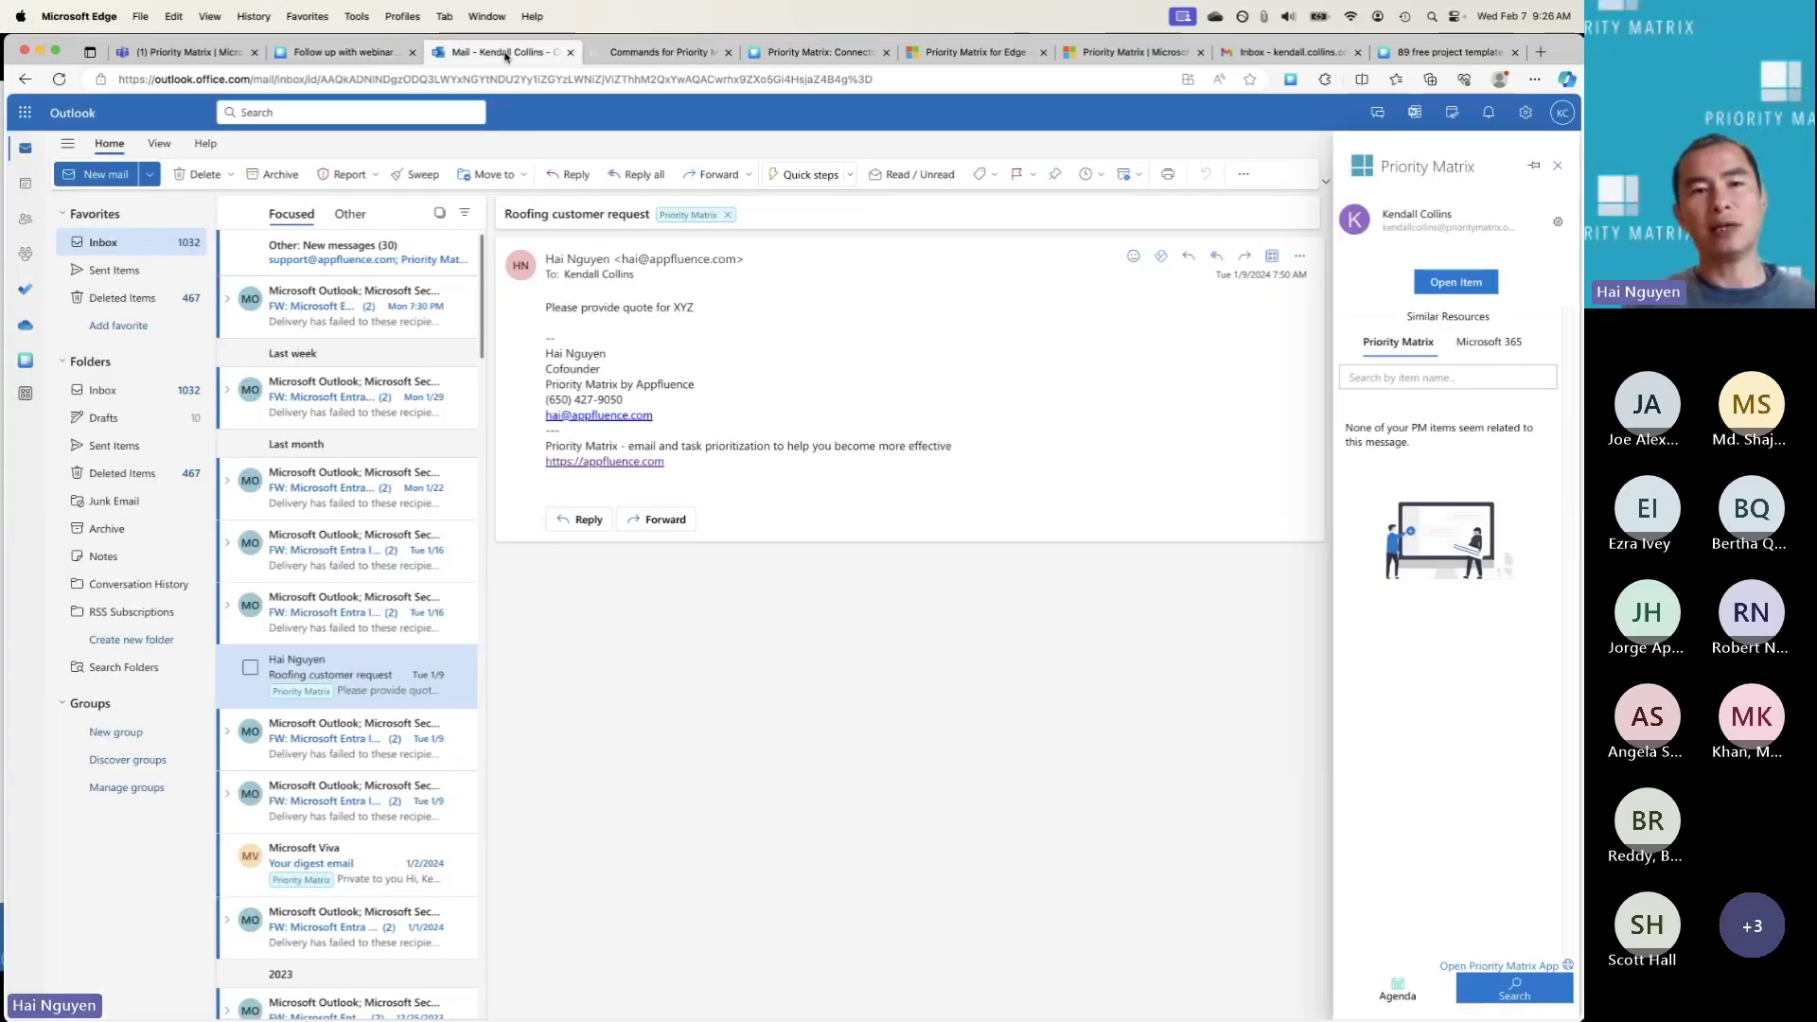
{"action": "mouse_move", "coordinate": [470, 405]}
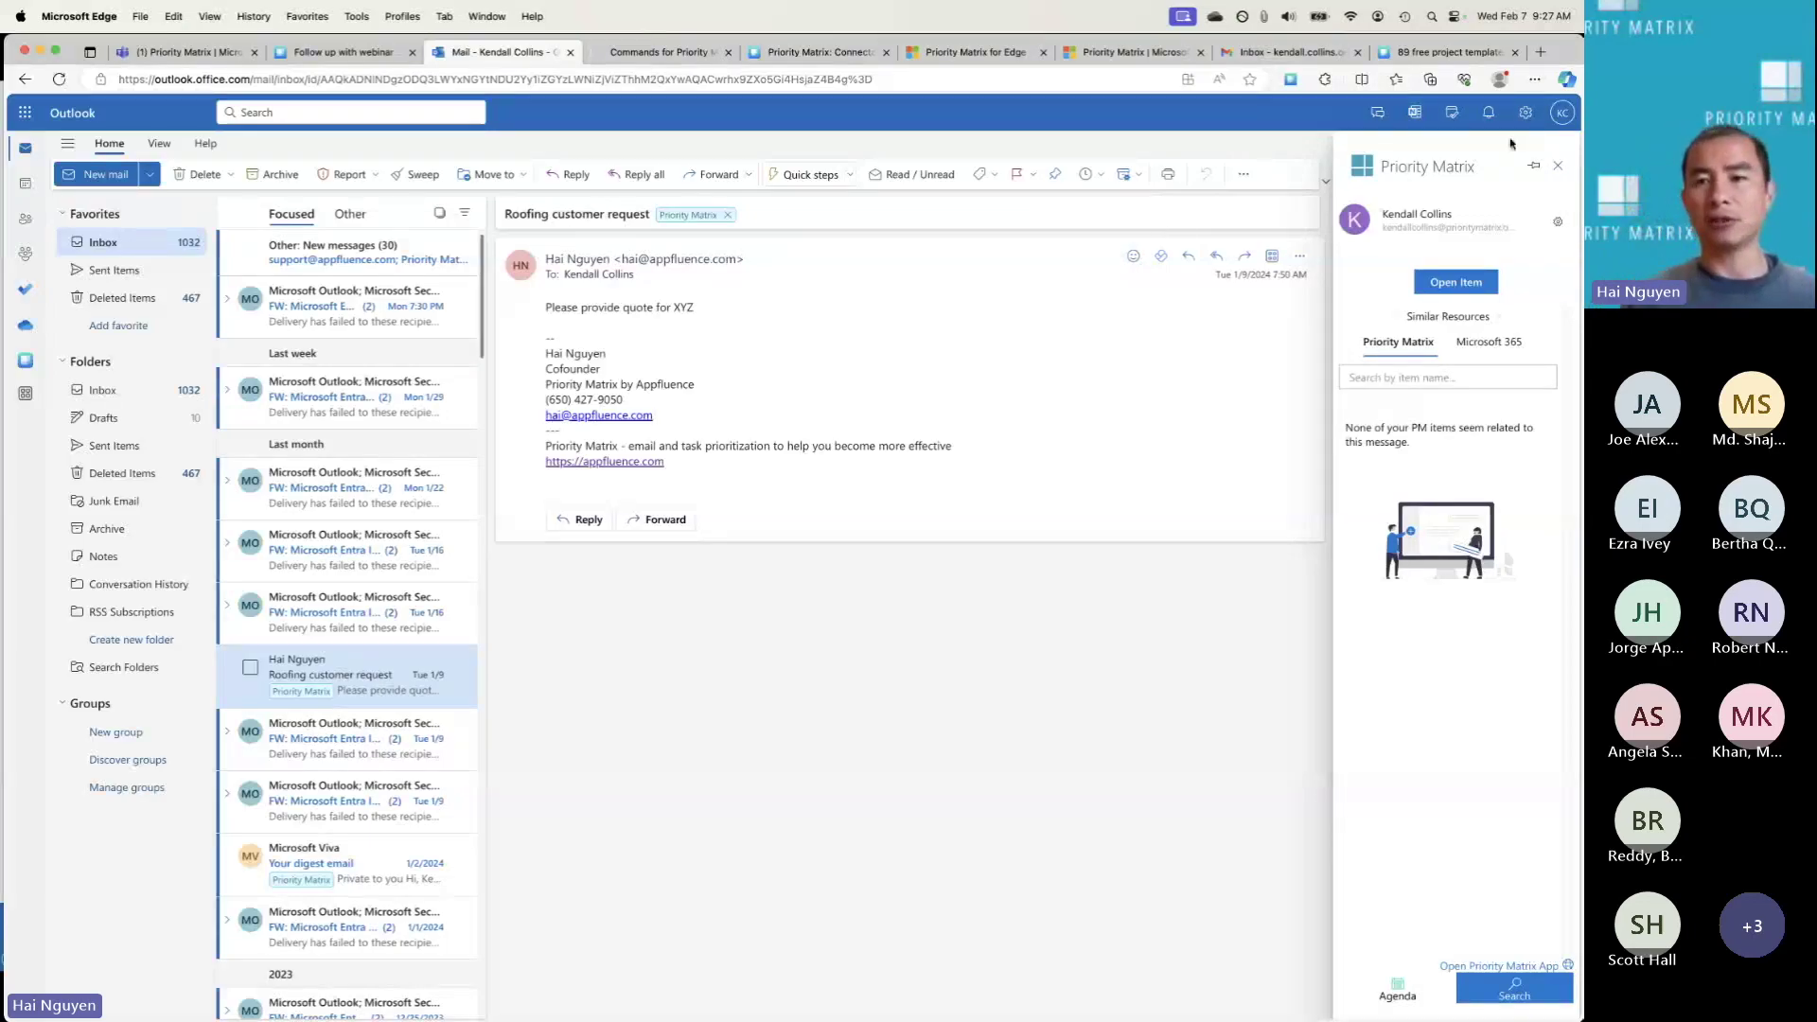
{"action": "left_click", "coordinate": [1558, 166]}
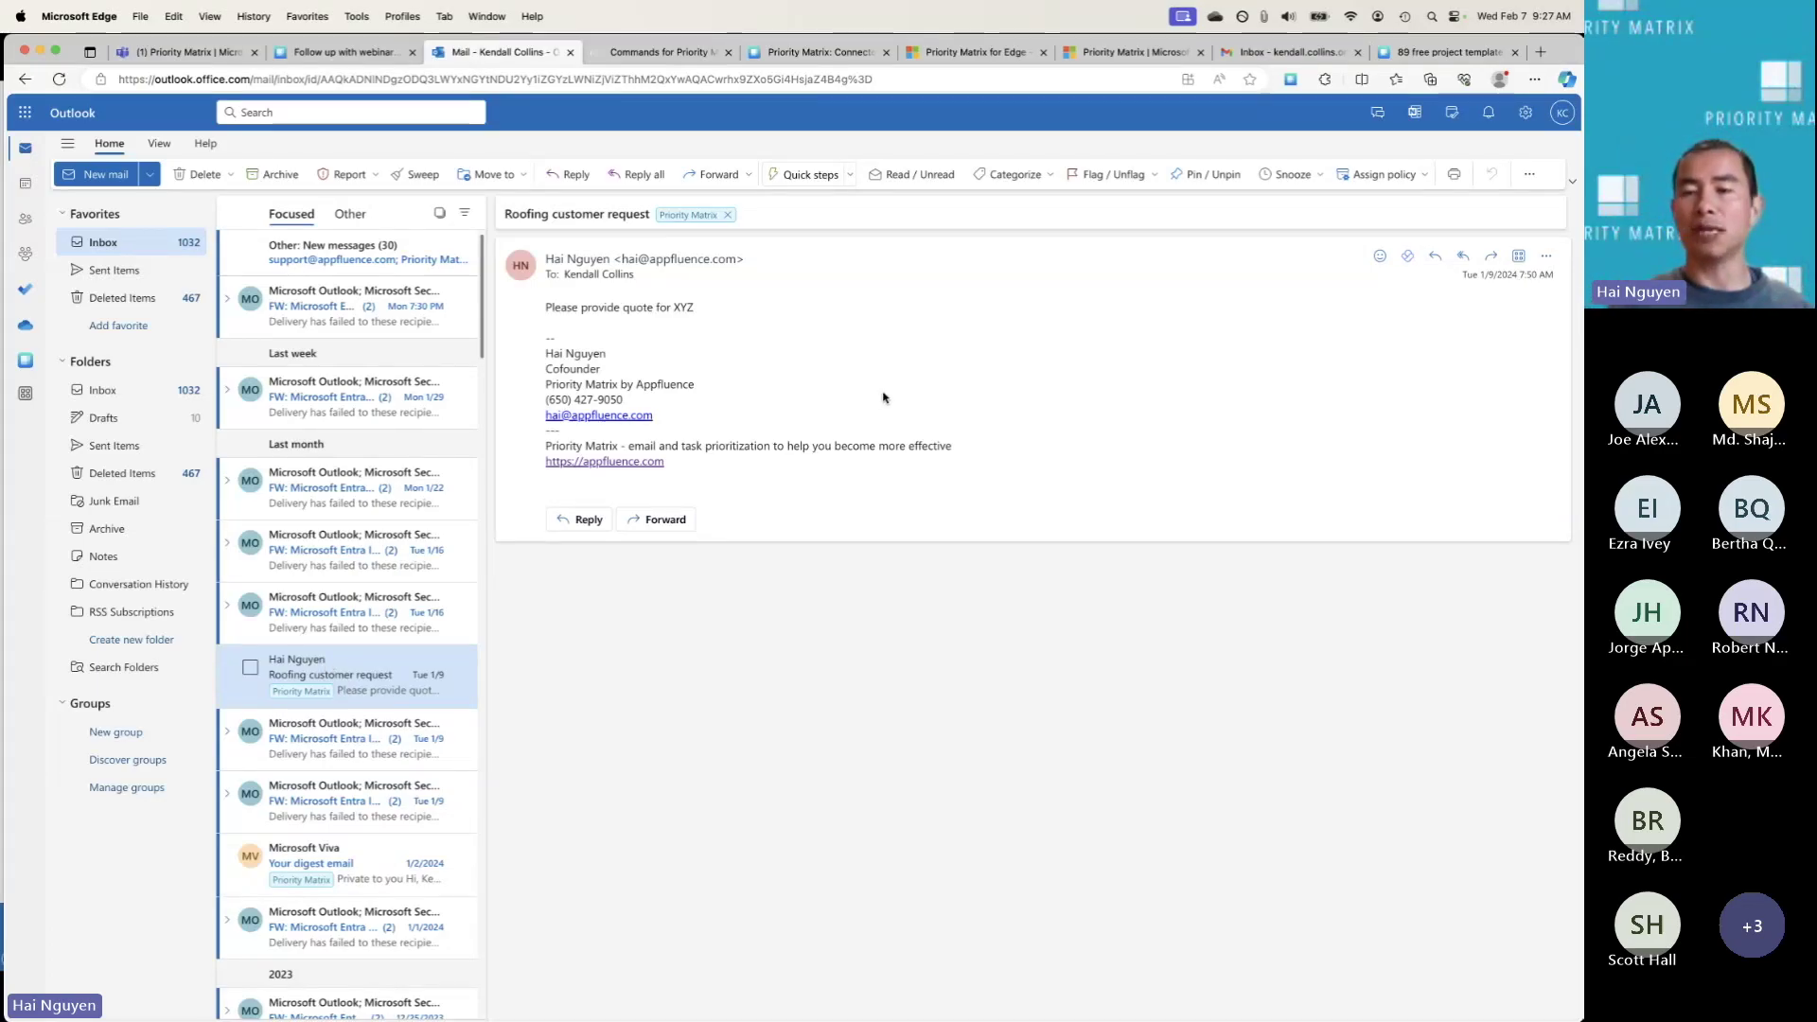
{"action": "left_click", "coordinate": [1519, 255]}
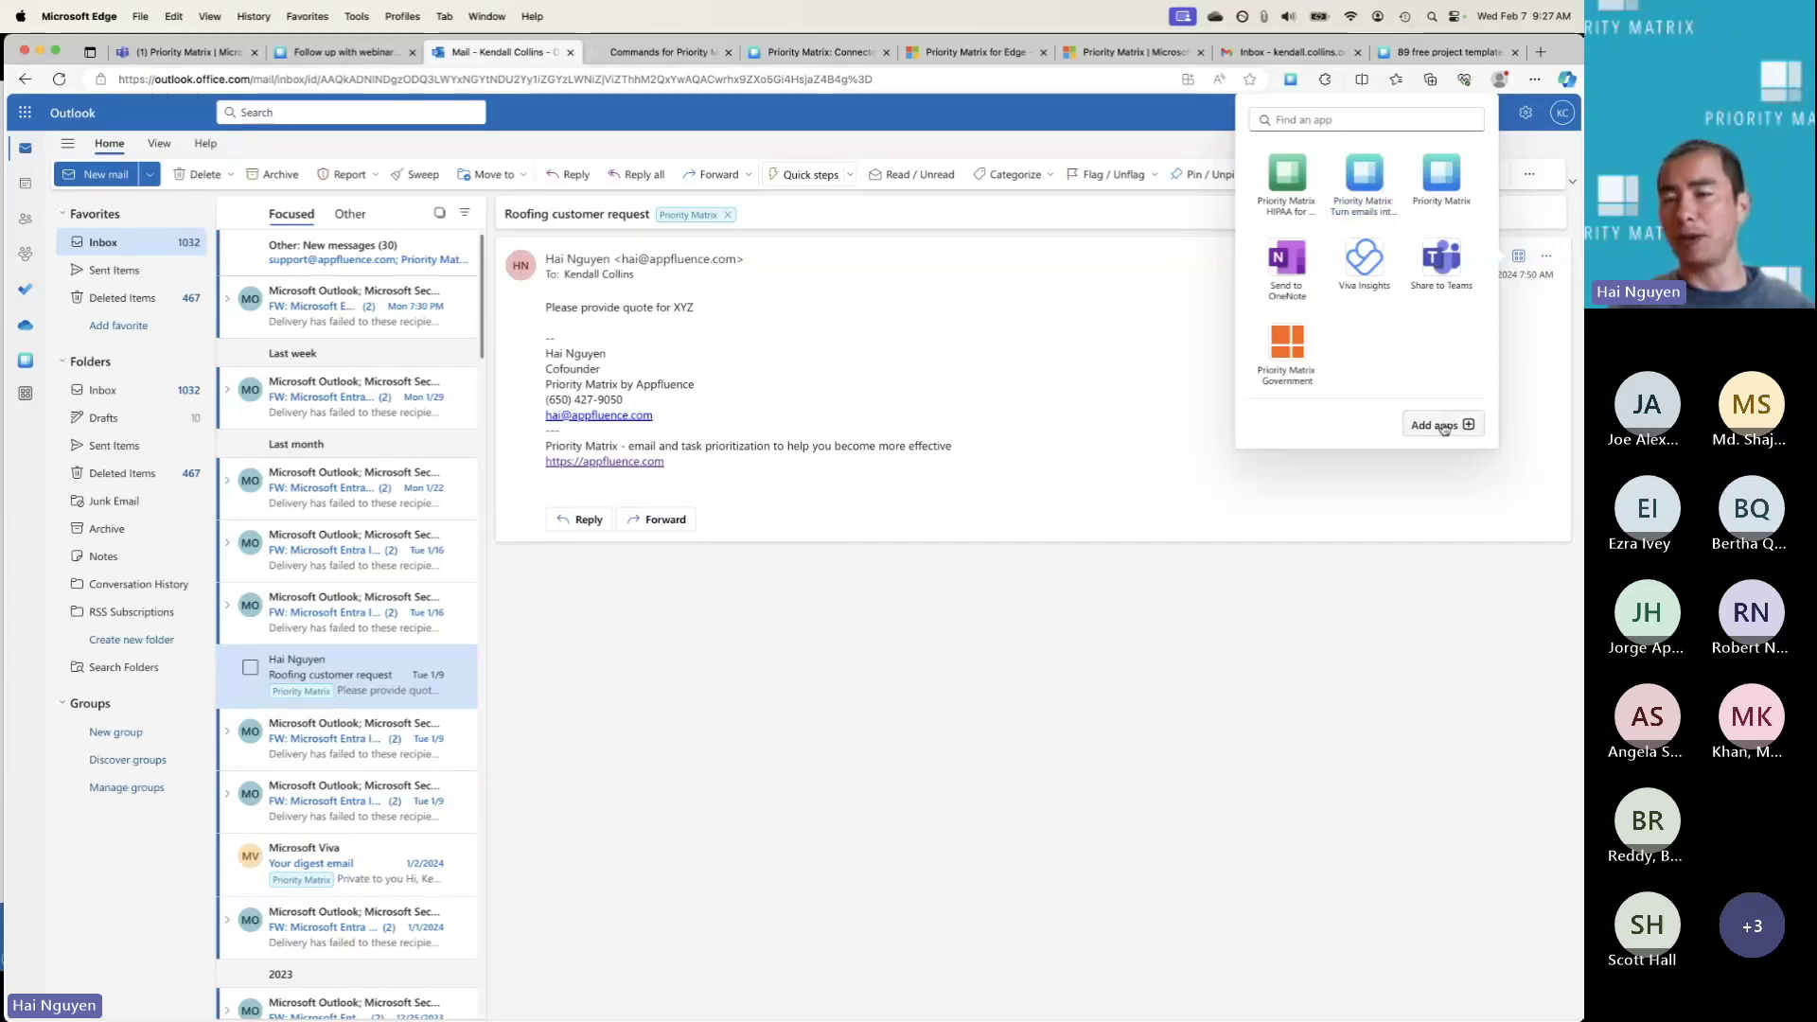
{"action": "left_click", "coordinate": [1369, 193]}
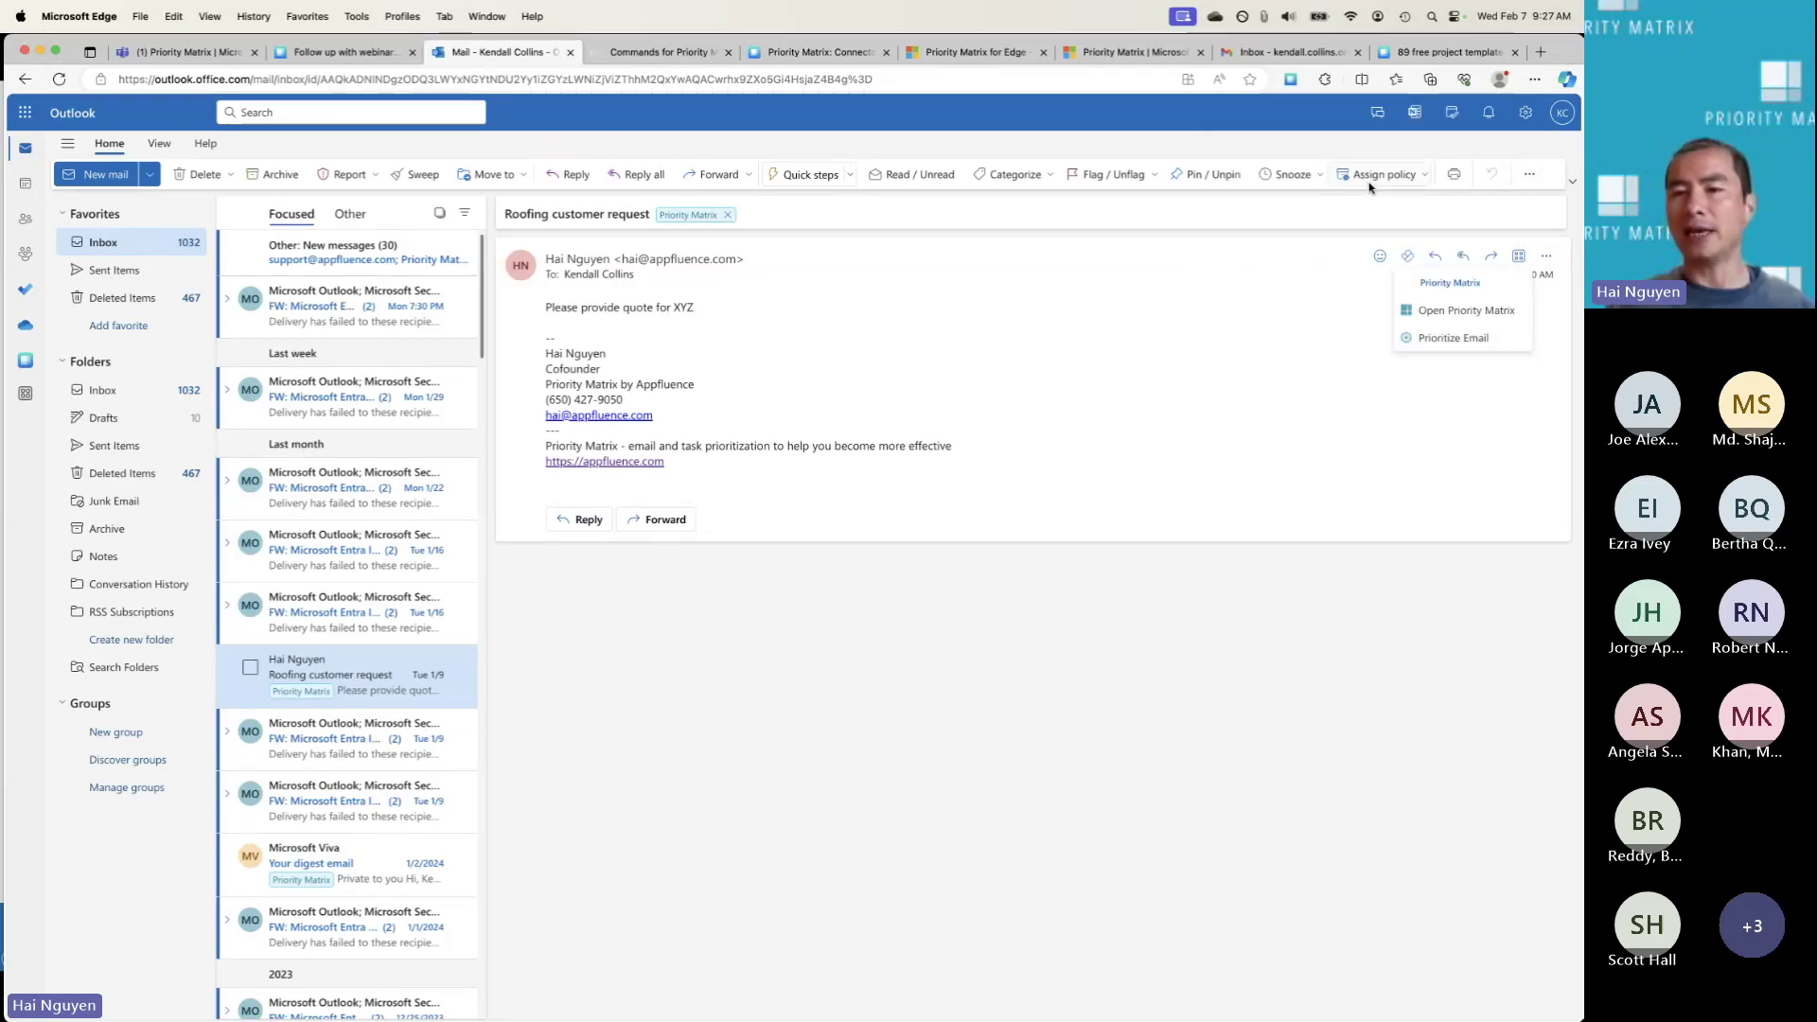
{"action": "left_click", "coordinate": [1458, 338]}
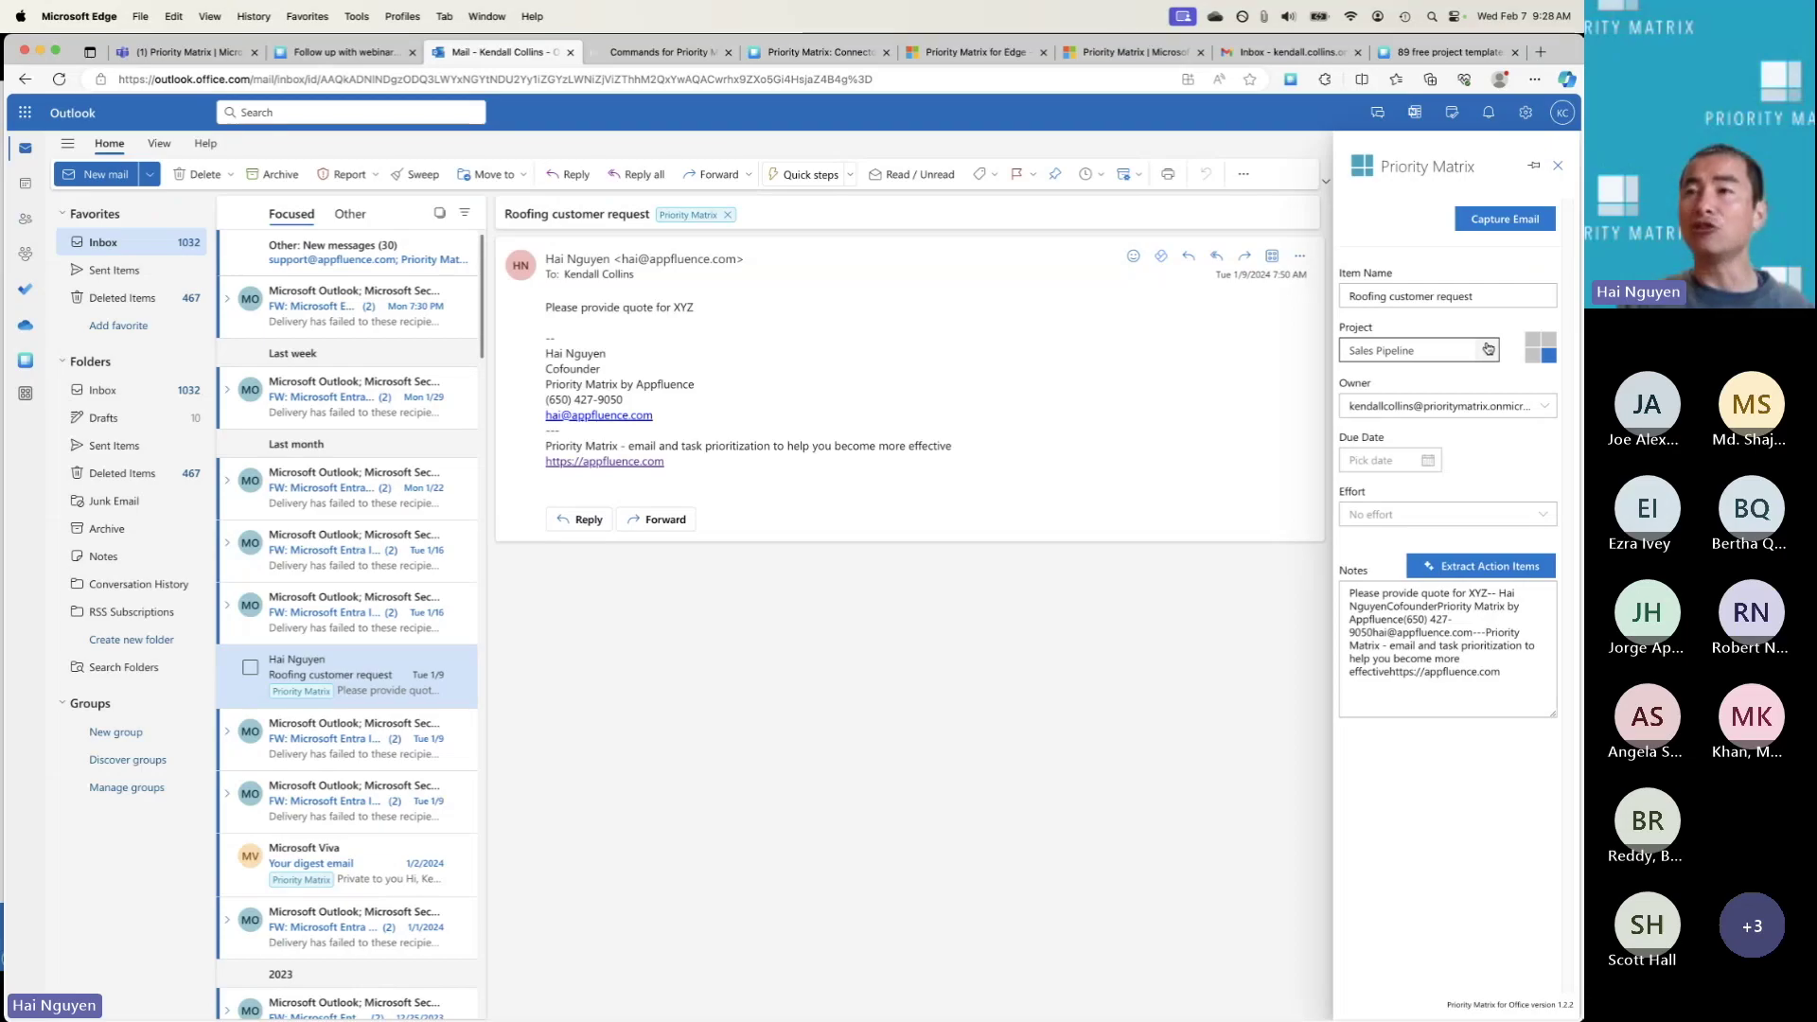
Step: Capture the email as a Sales Pipeline item in the Delegate quadrant with the due date February 8, 2024
{"action": "left_click", "coordinate": [1546, 344]}
{"action": "left_click", "coordinate": [1550, 356]}
{"action": "left_click", "coordinate": [1535, 358]}
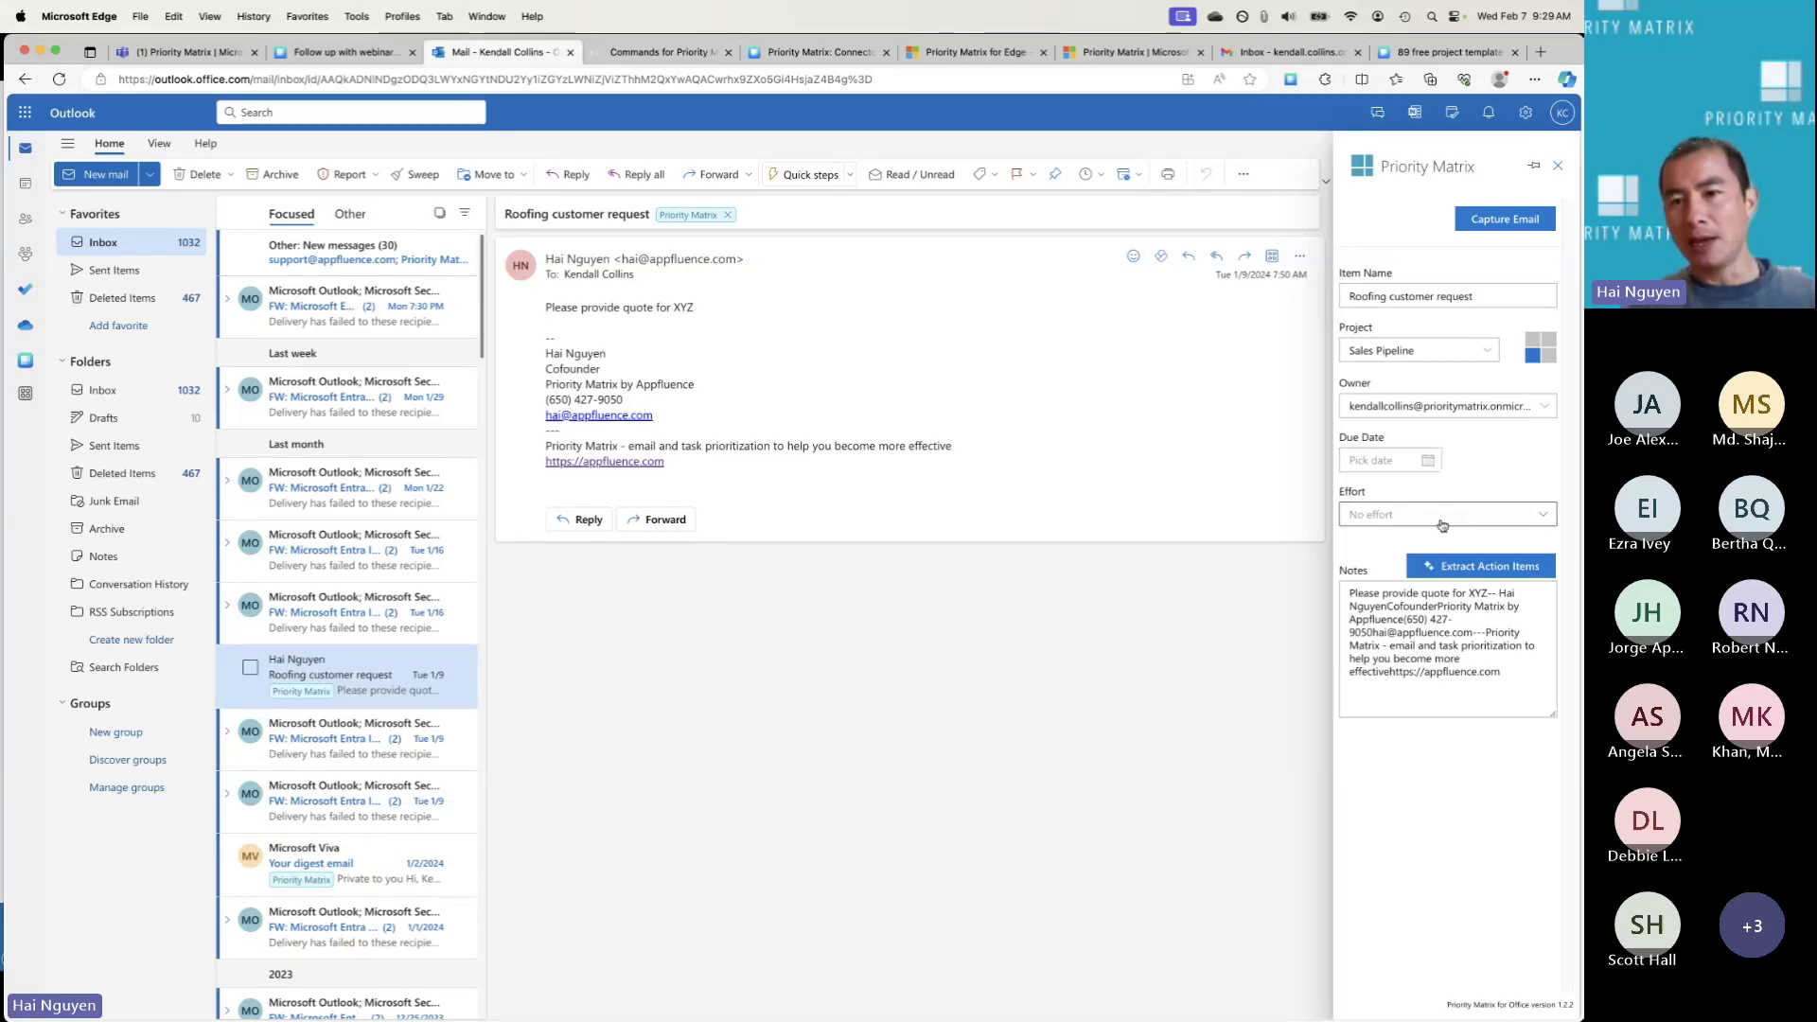
{"action": "left_click", "coordinate": [1428, 461]}
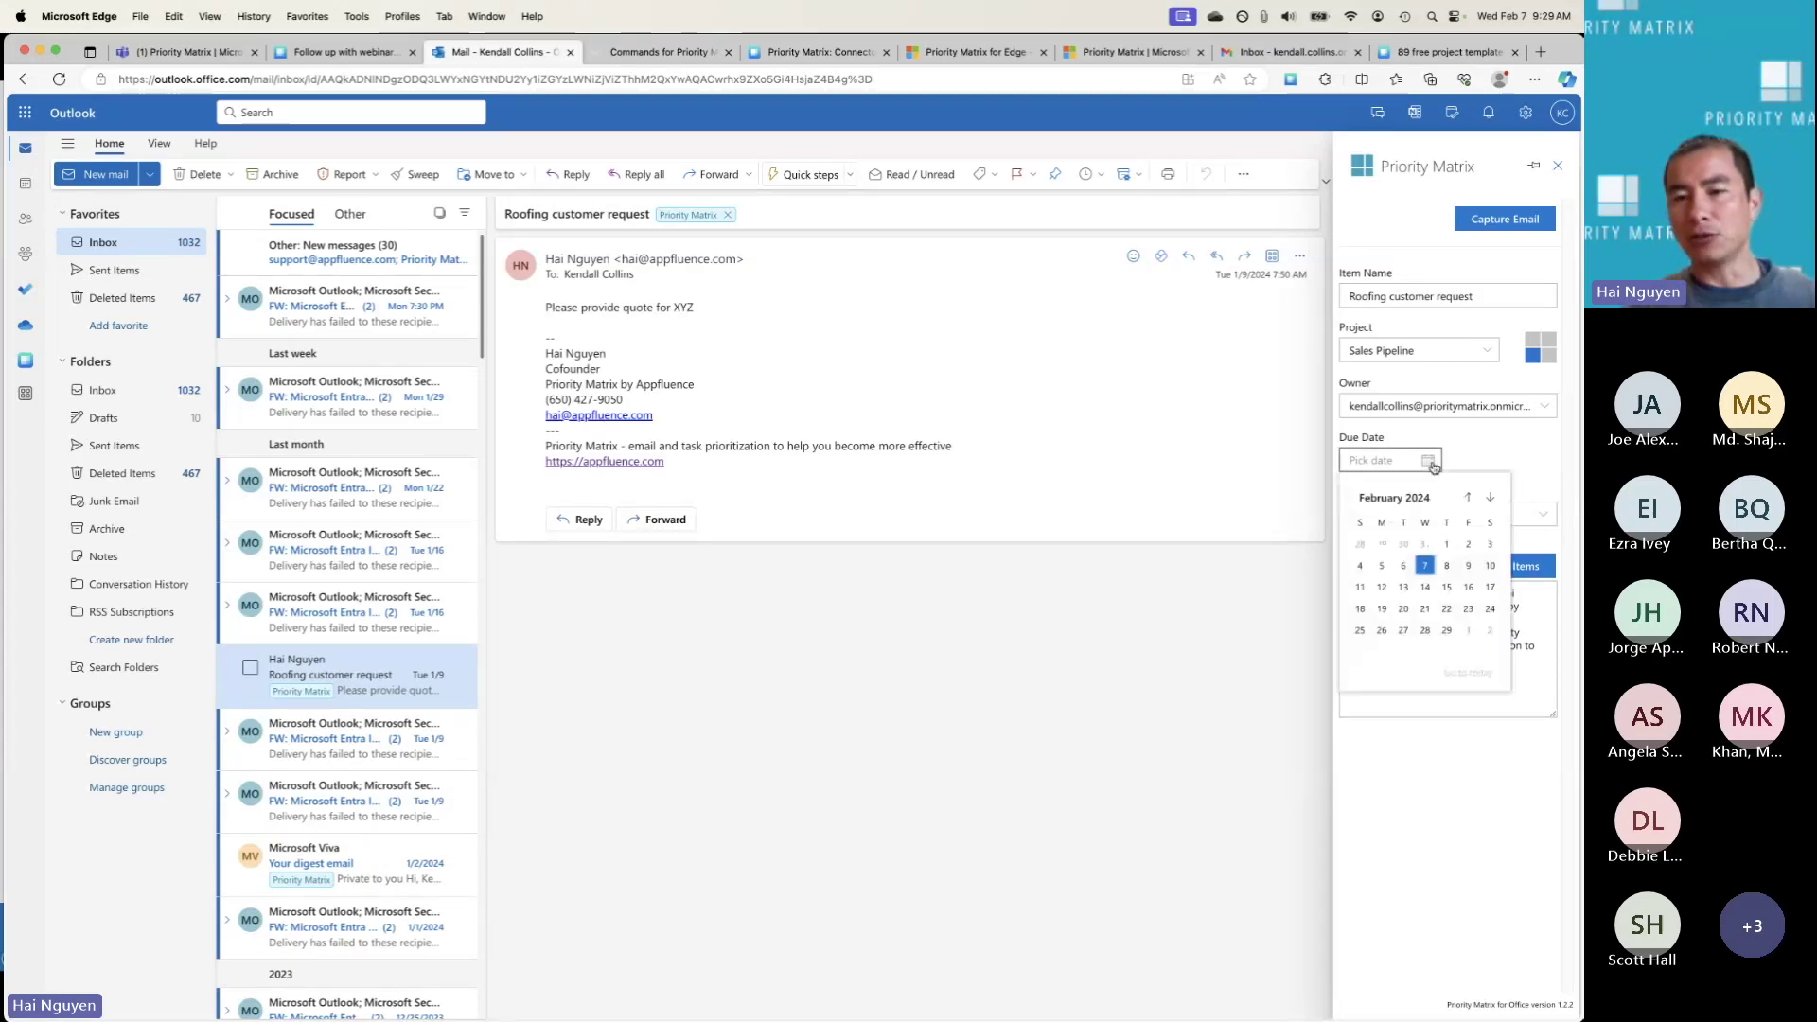
{"action": "left_click", "coordinate": [1446, 565]}
{"action": "left_click", "coordinate": [1473, 218]}
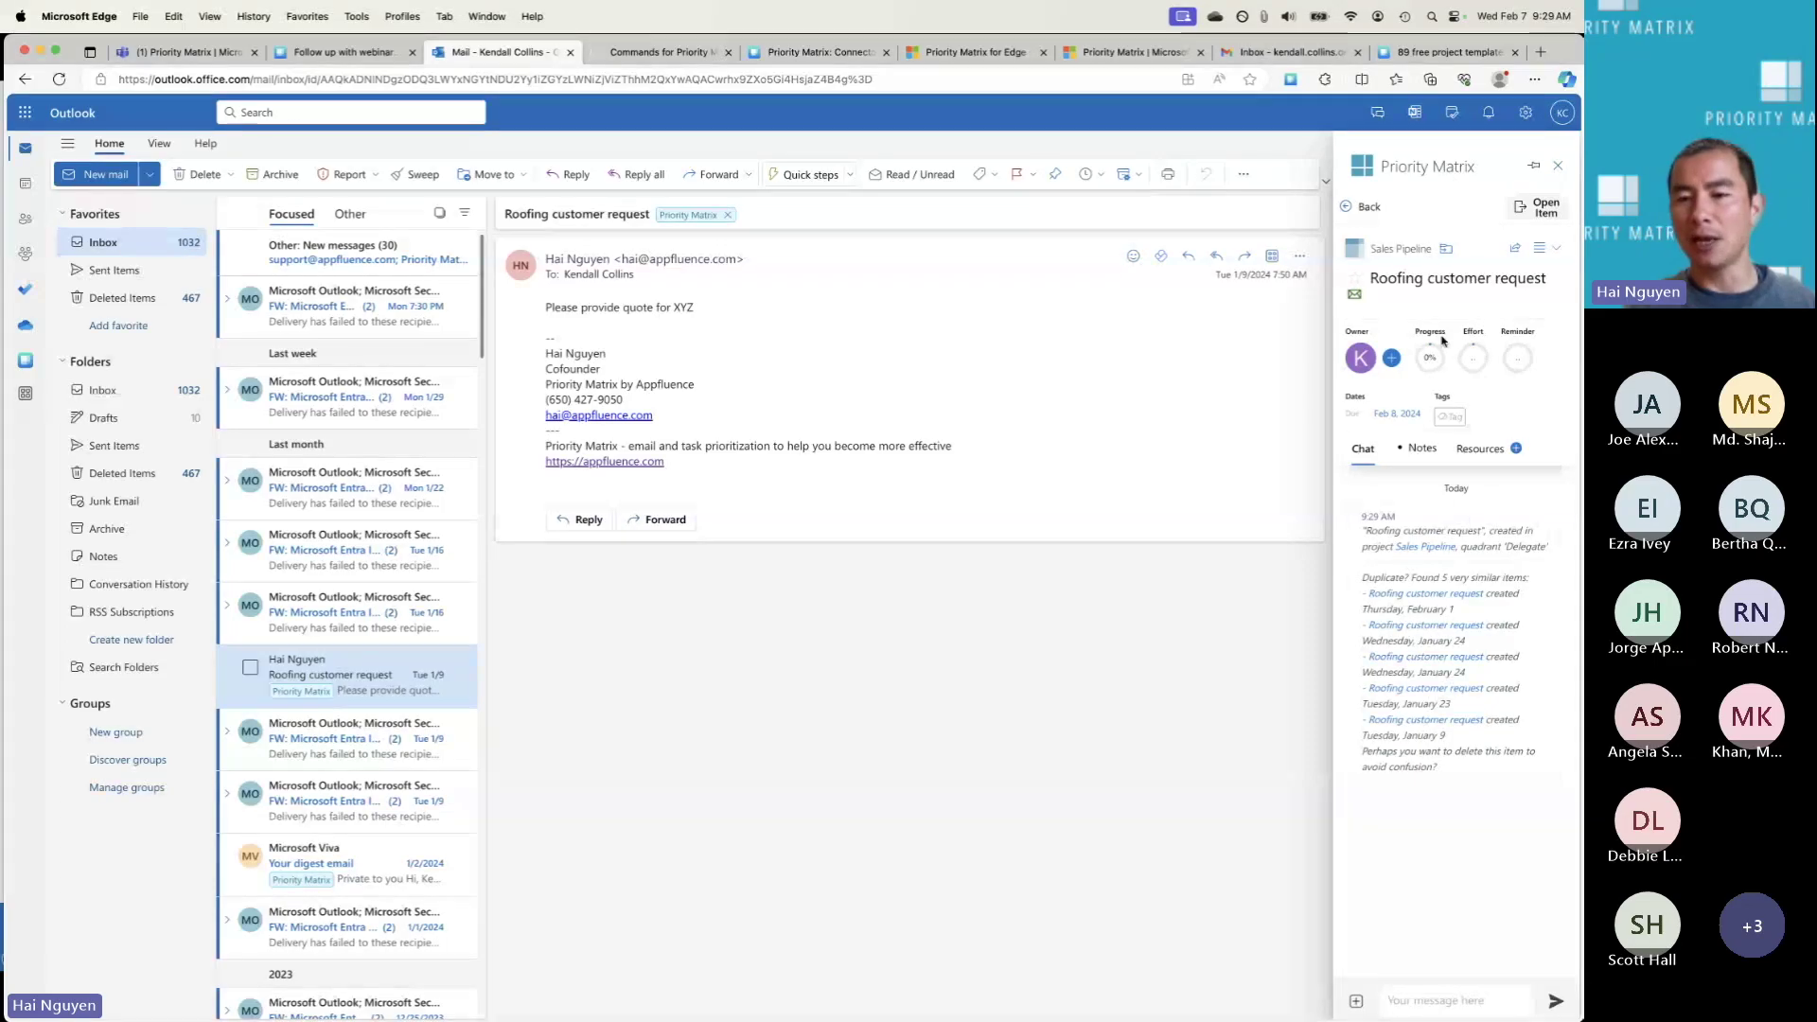
Step: Hand the captured roofing item to the first person listed under My Team, and check its resources and chat history
{"action": "left_click", "coordinate": [1467, 454]}
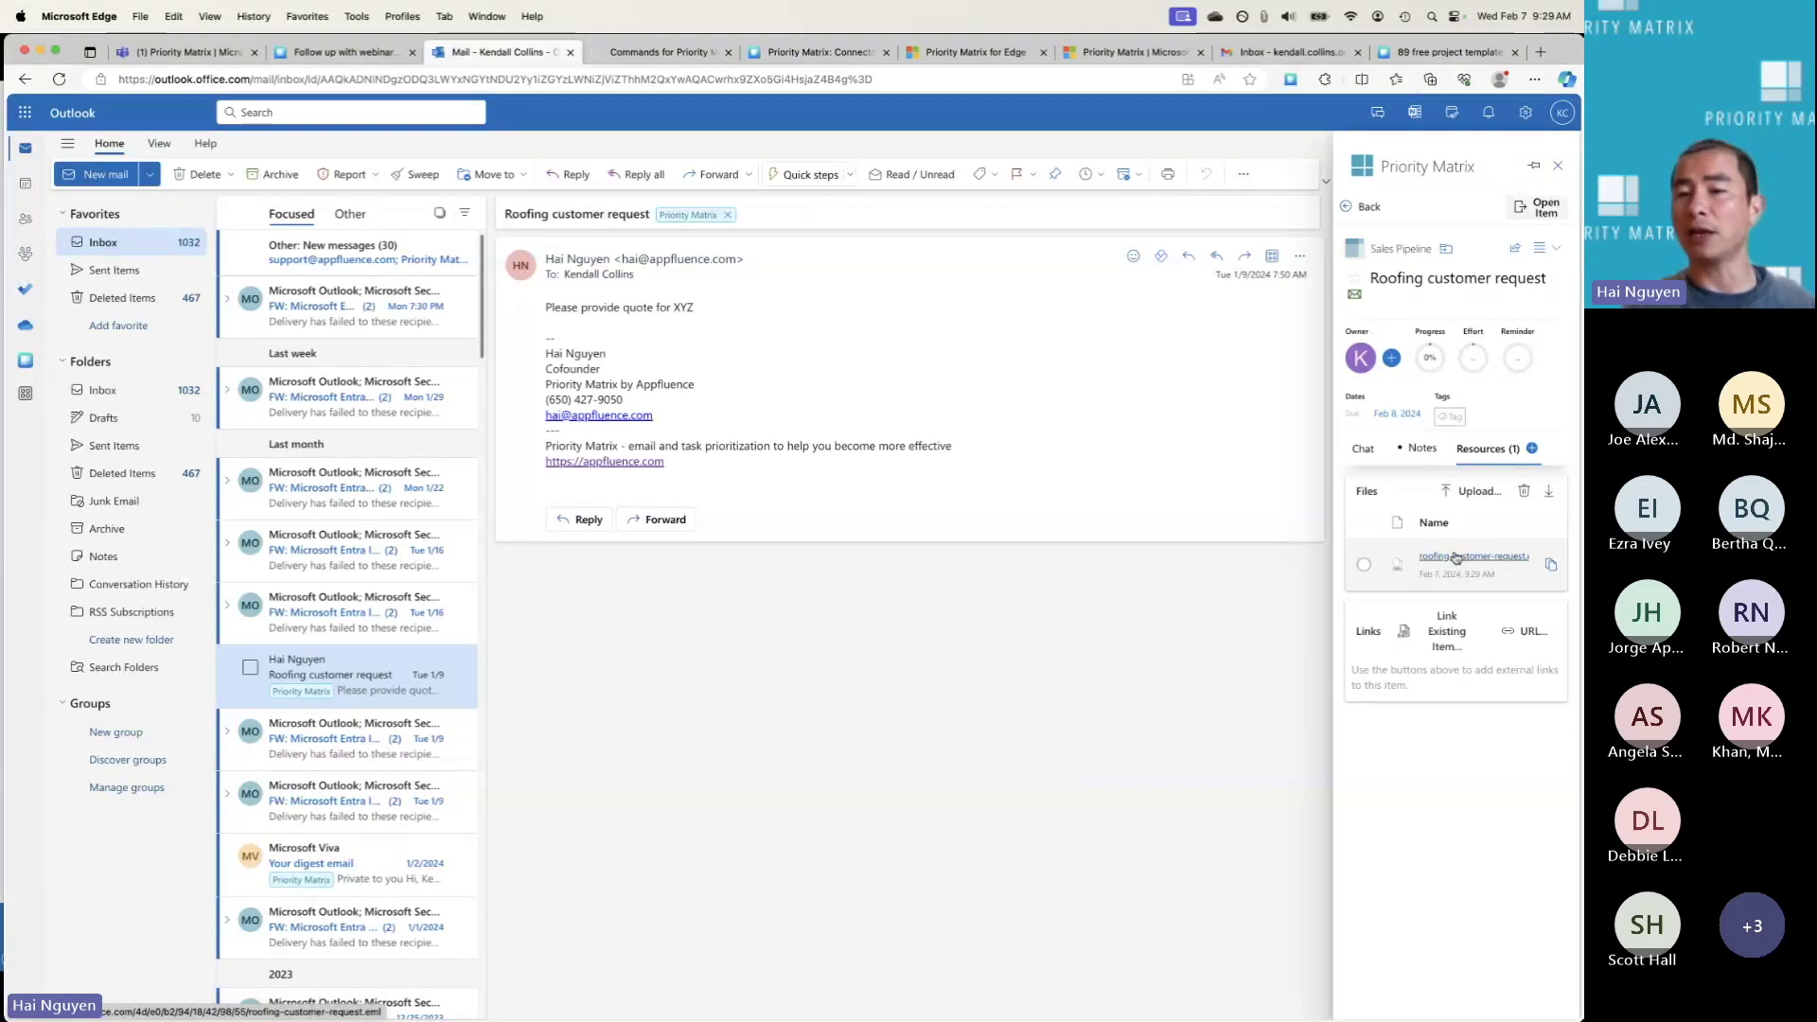
{"action": "left_click", "coordinate": [1391, 358]}
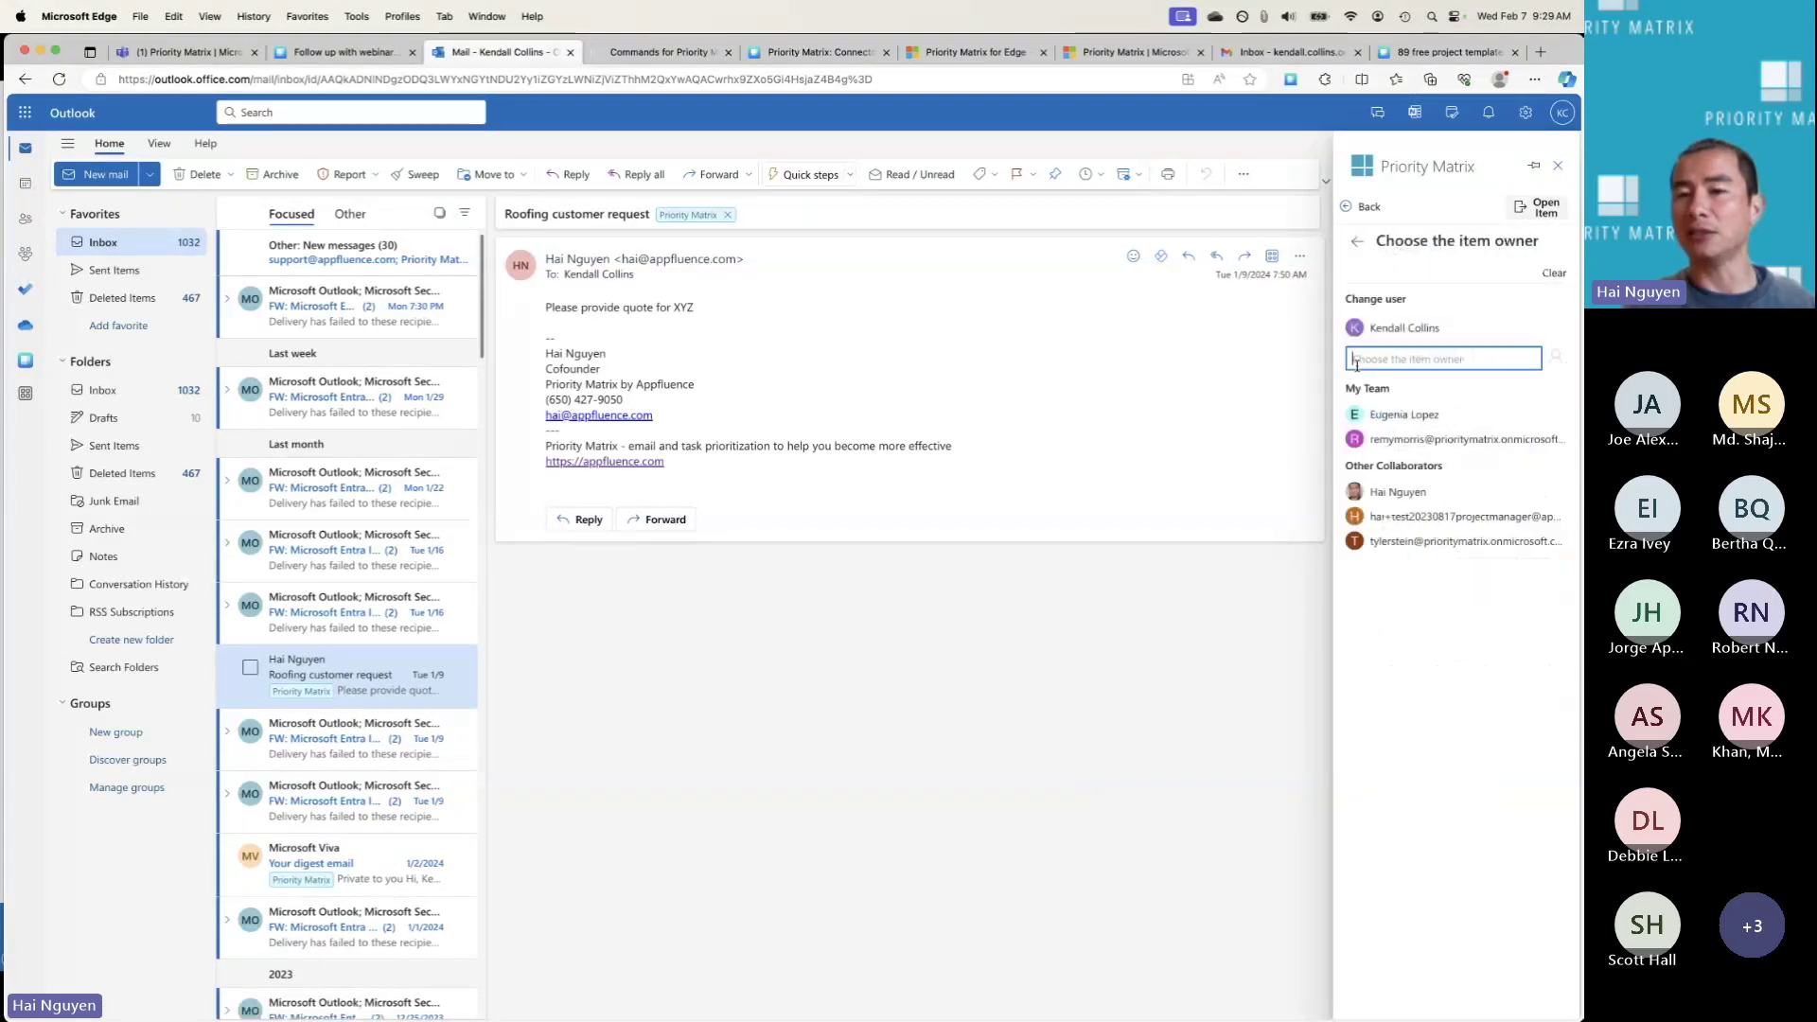
{"action": "left_click", "coordinate": [1407, 415]}
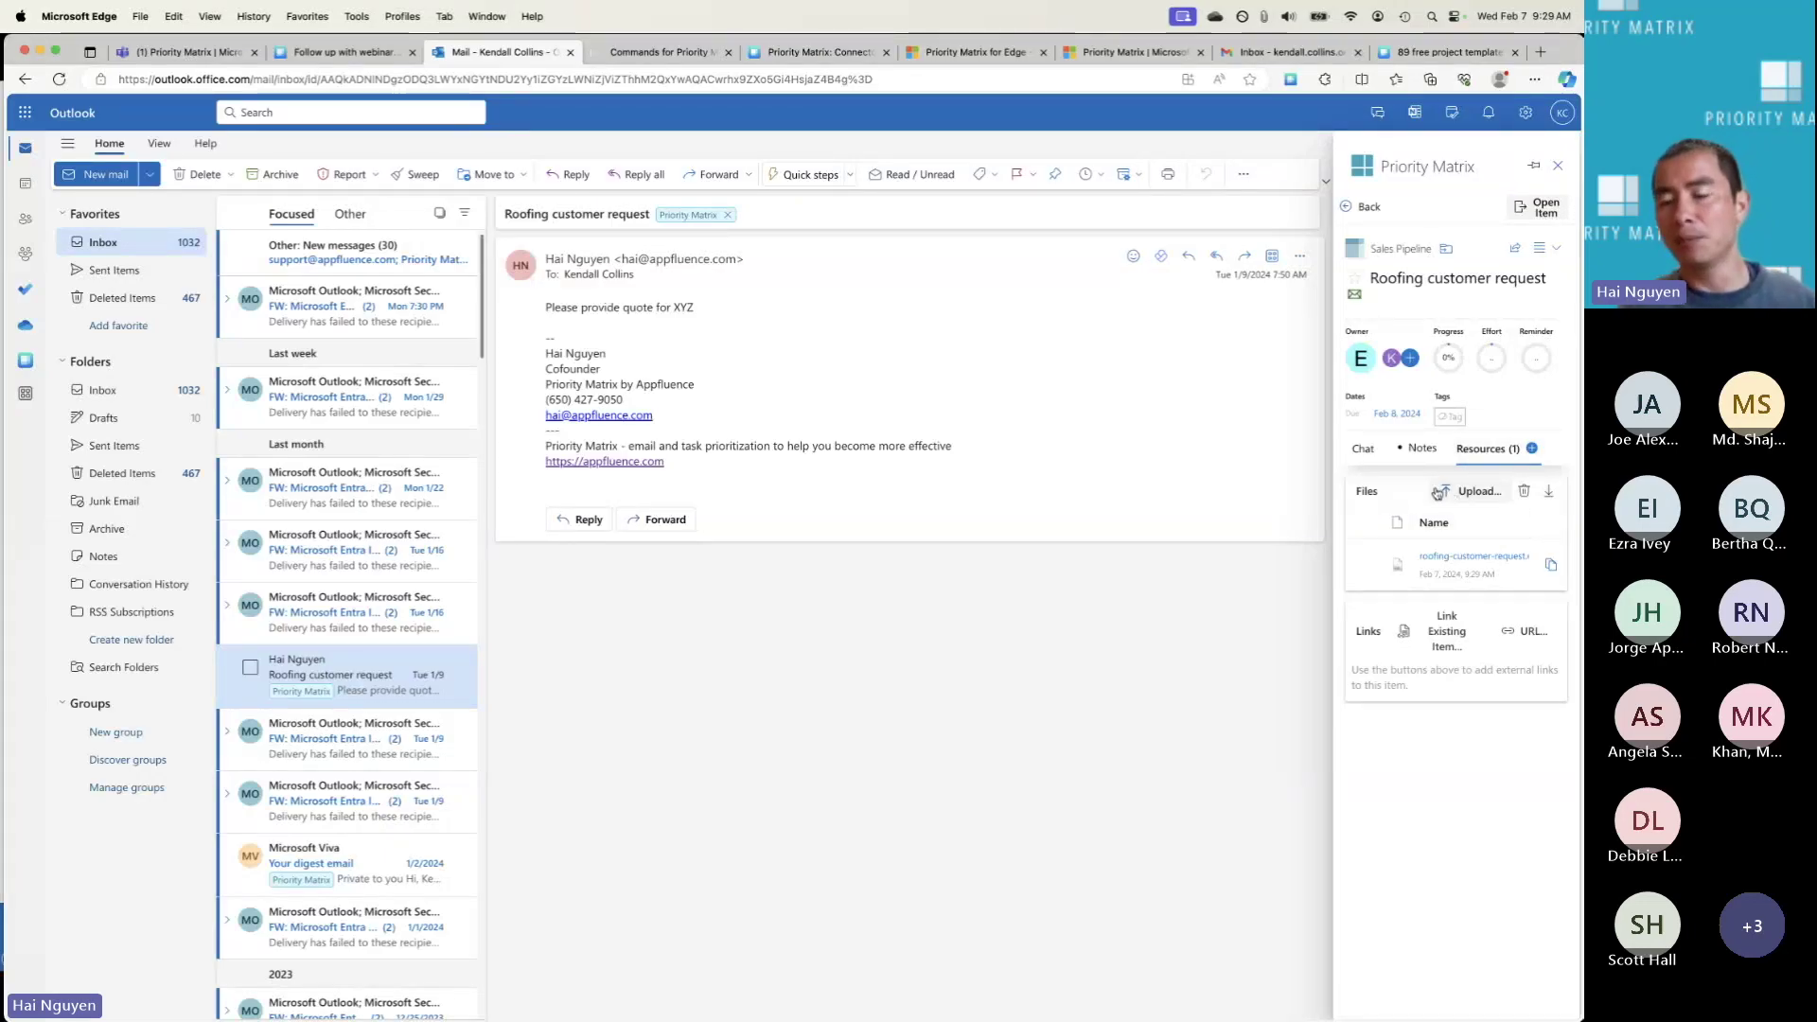
{"action": "left_click", "coordinate": [1365, 448]}
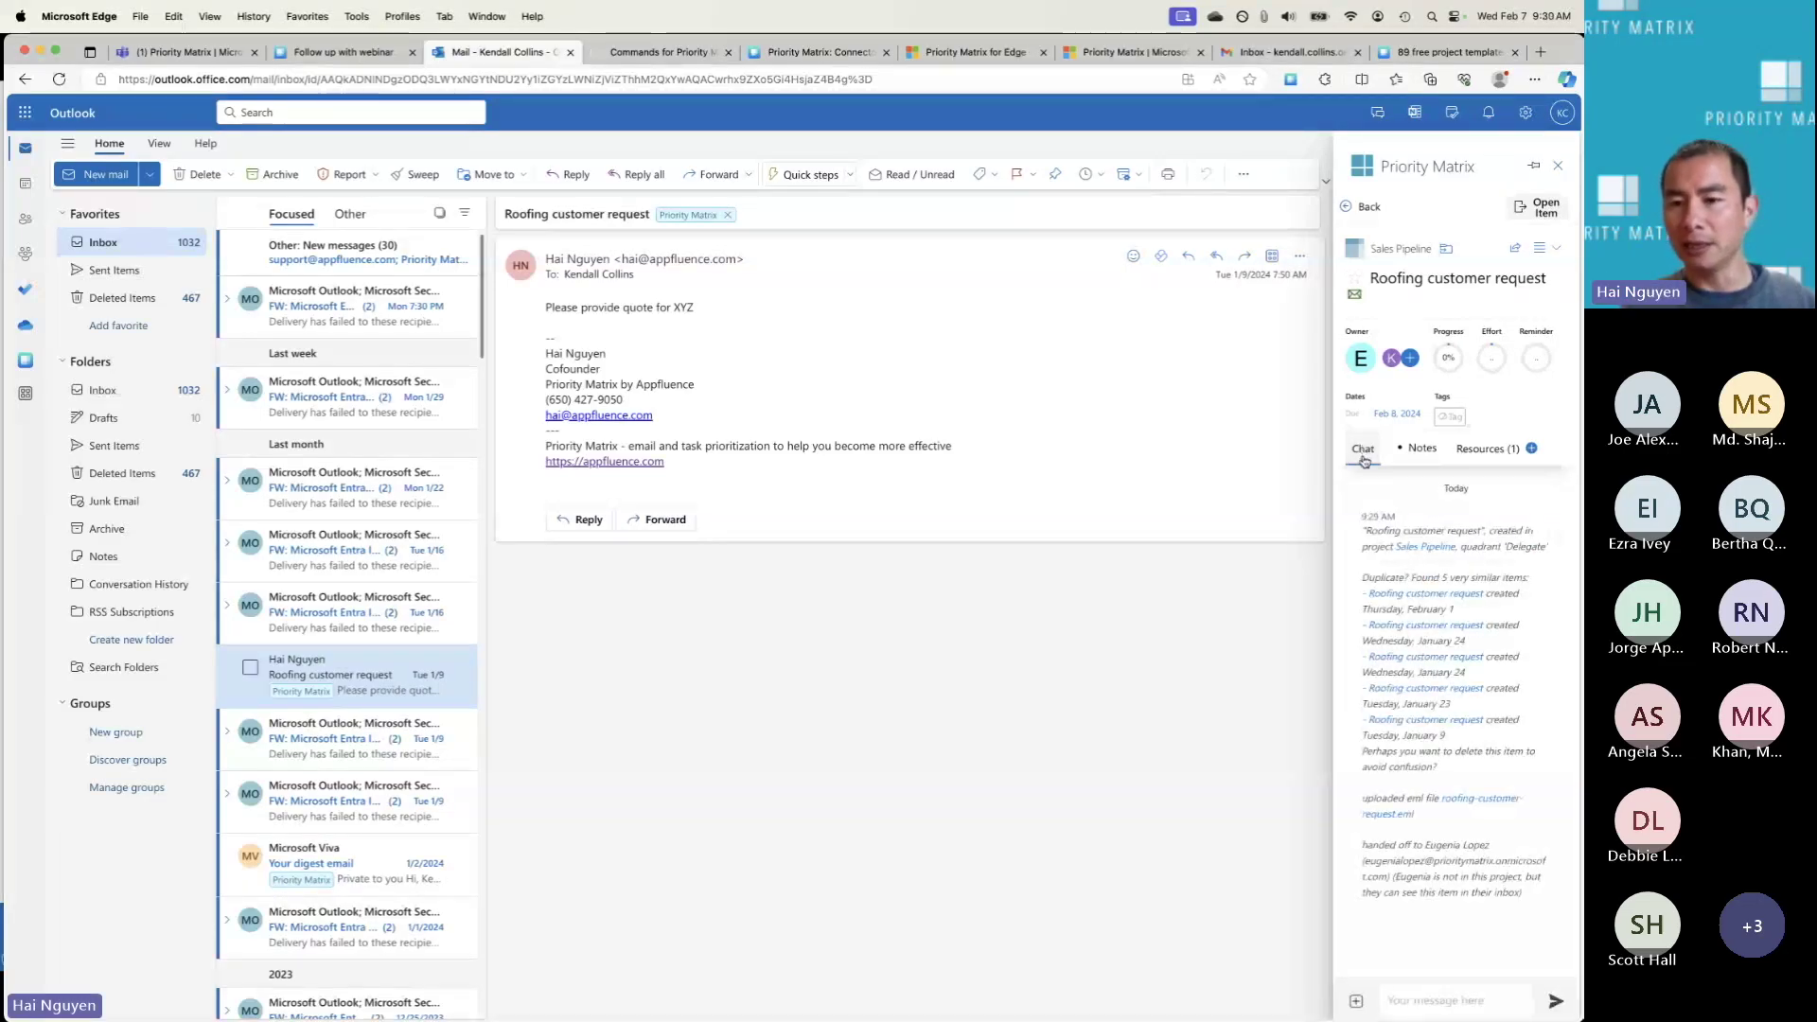
Step: Send the message "remind me daily" in the roofing item's chat and close the Priority Matrix pane
{"action": "left_click", "coordinate": [1414, 997]}
{"action": "type", "text": "remind"}
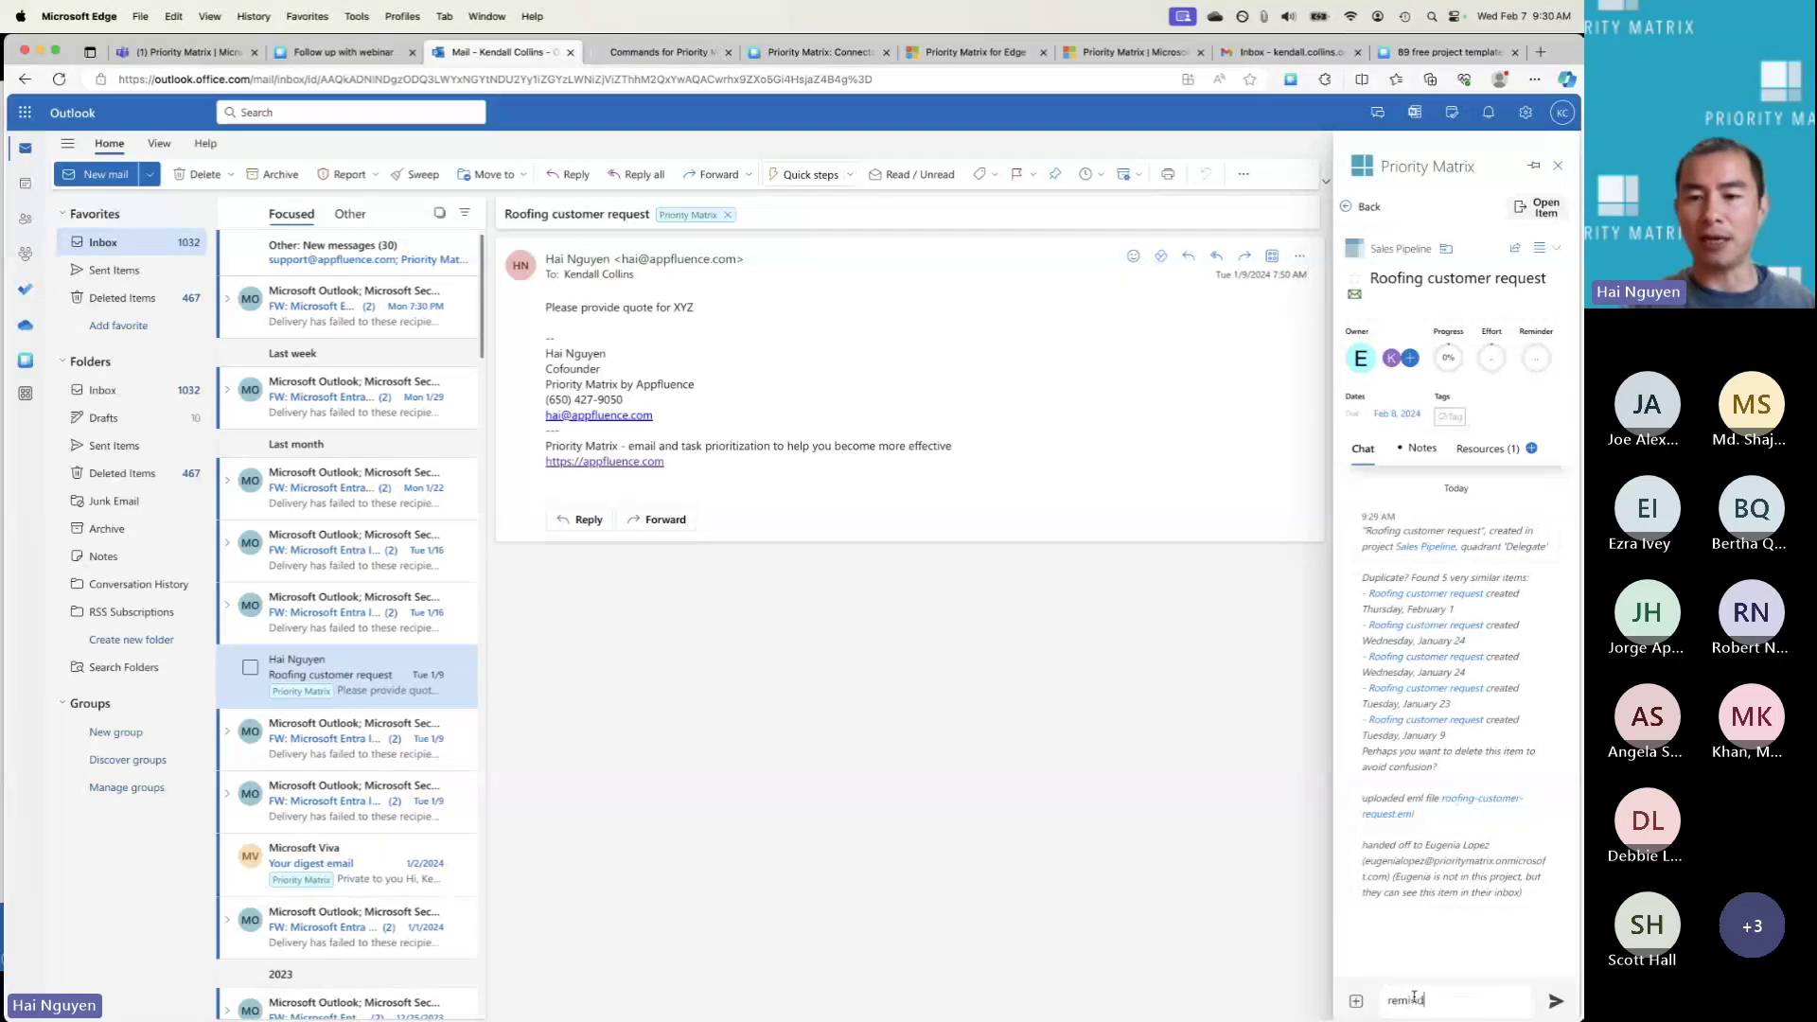
{"action": "type", "text": " me daily"}
{"action": "key", "text": "Return"}
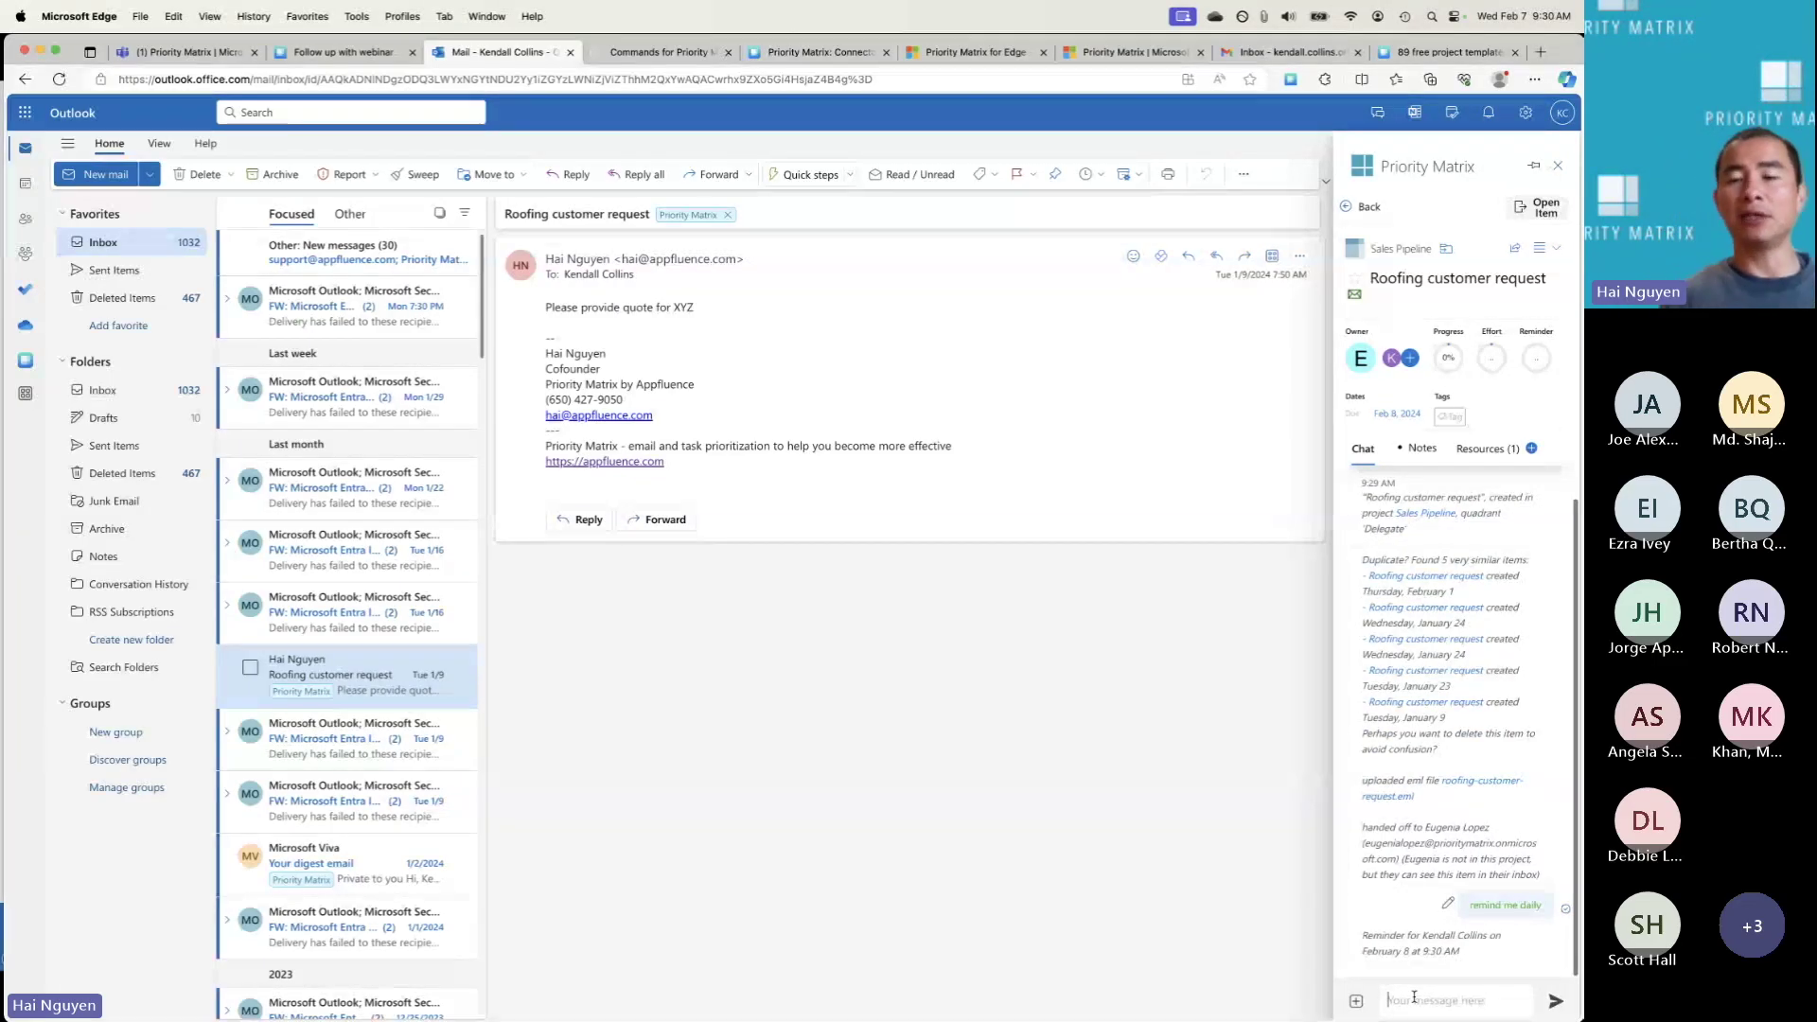
{"action": "left_click", "coordinate": [1414, 997]}
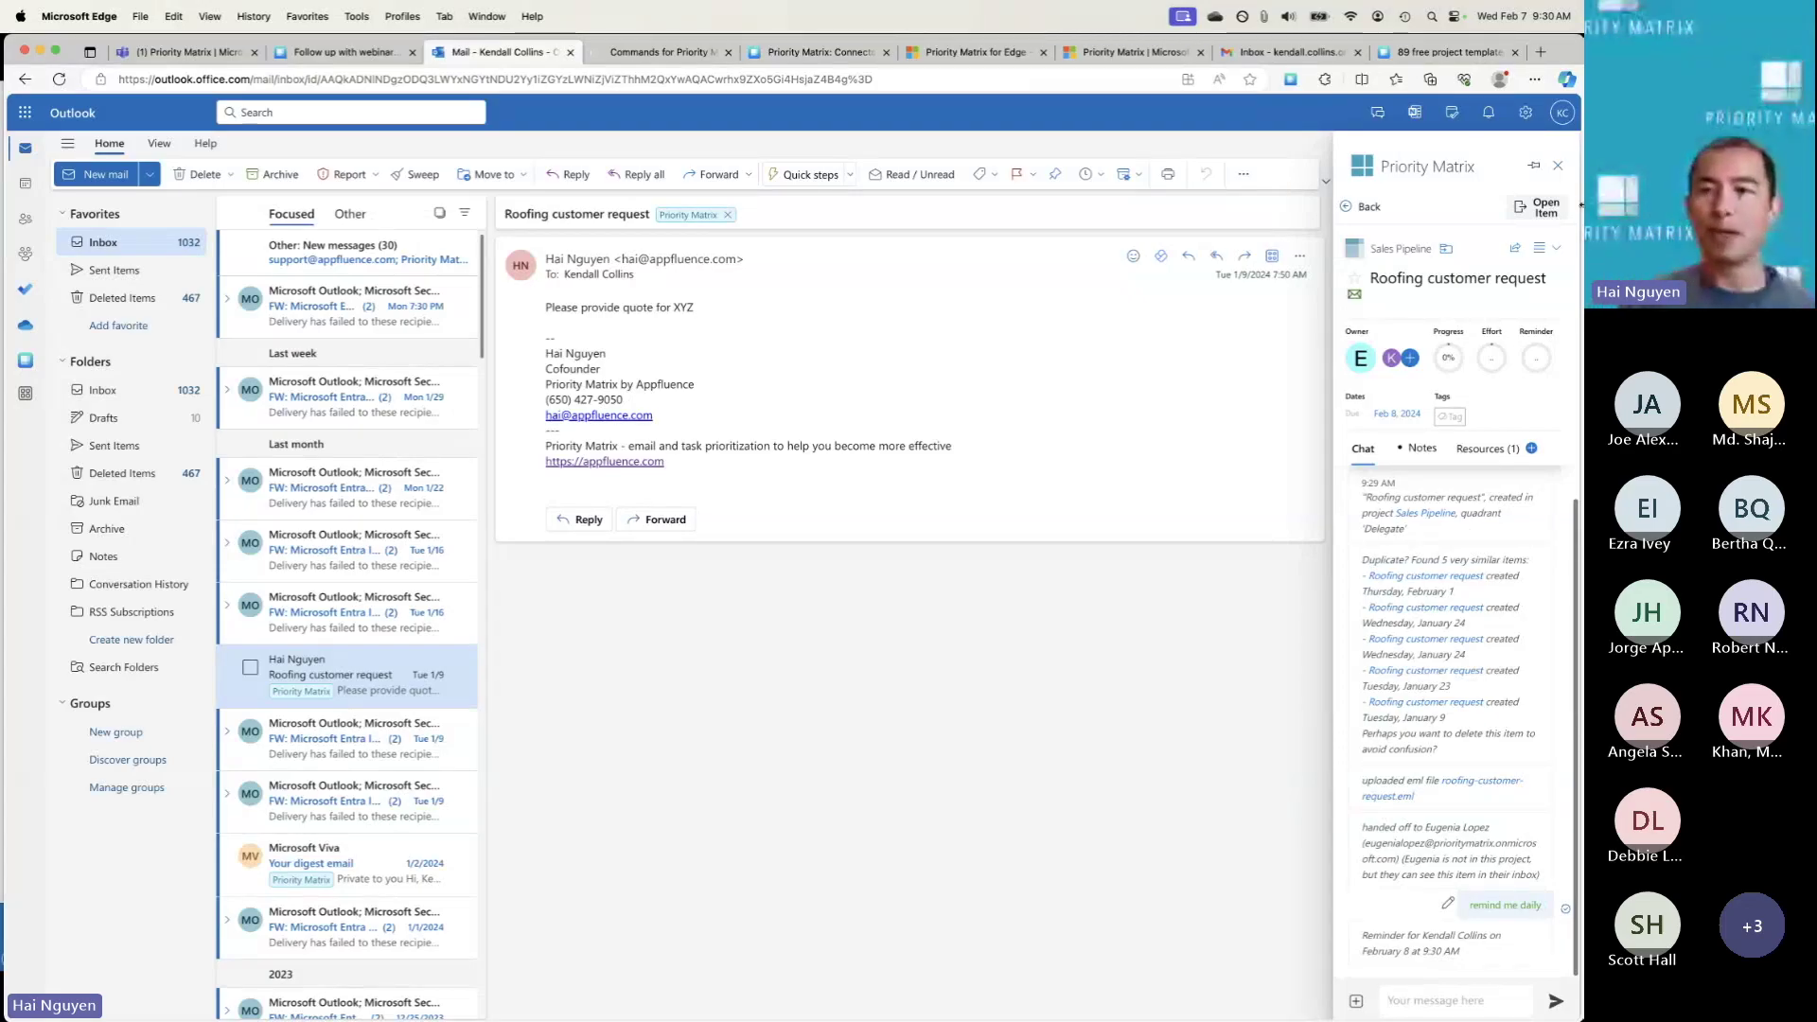
{"action": "left_click", "coordinate": [1558, 166]}
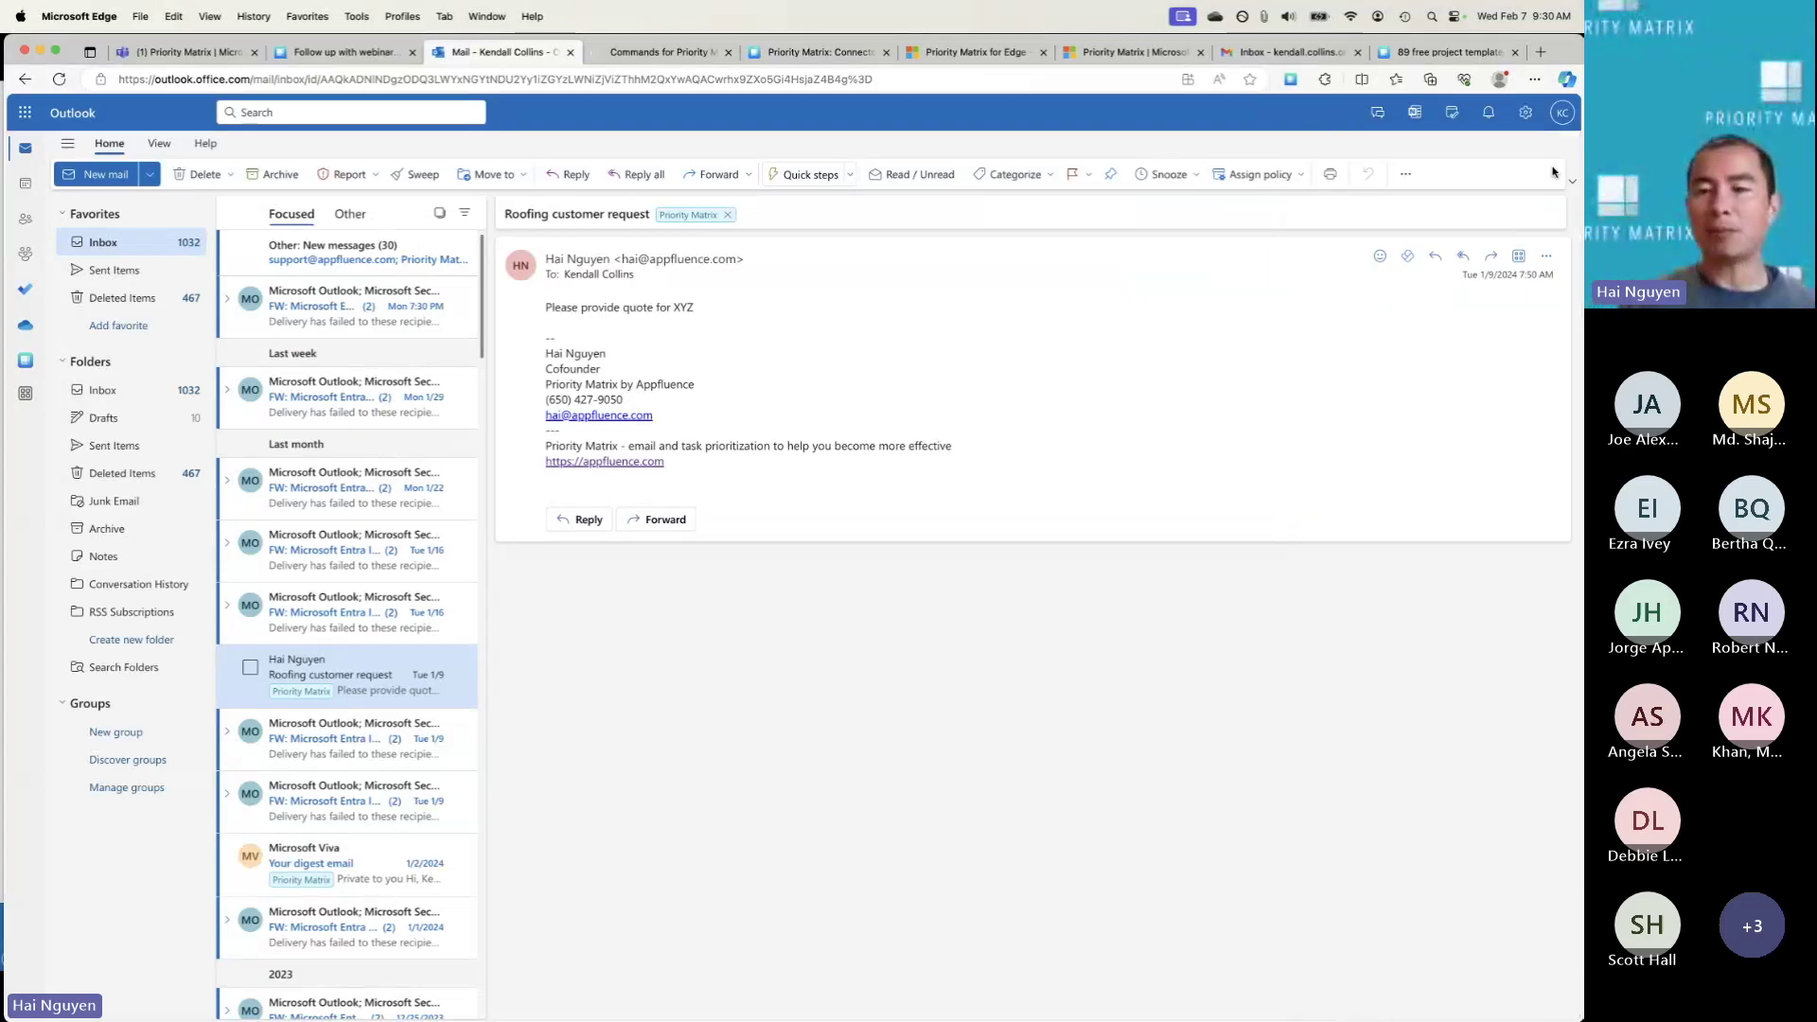
Step: Open Priority Matrix from the email's add-ins, search its similar resources for "roofing", and close the pane
{"action": "left_click", "coordinate": [1520, 256]}
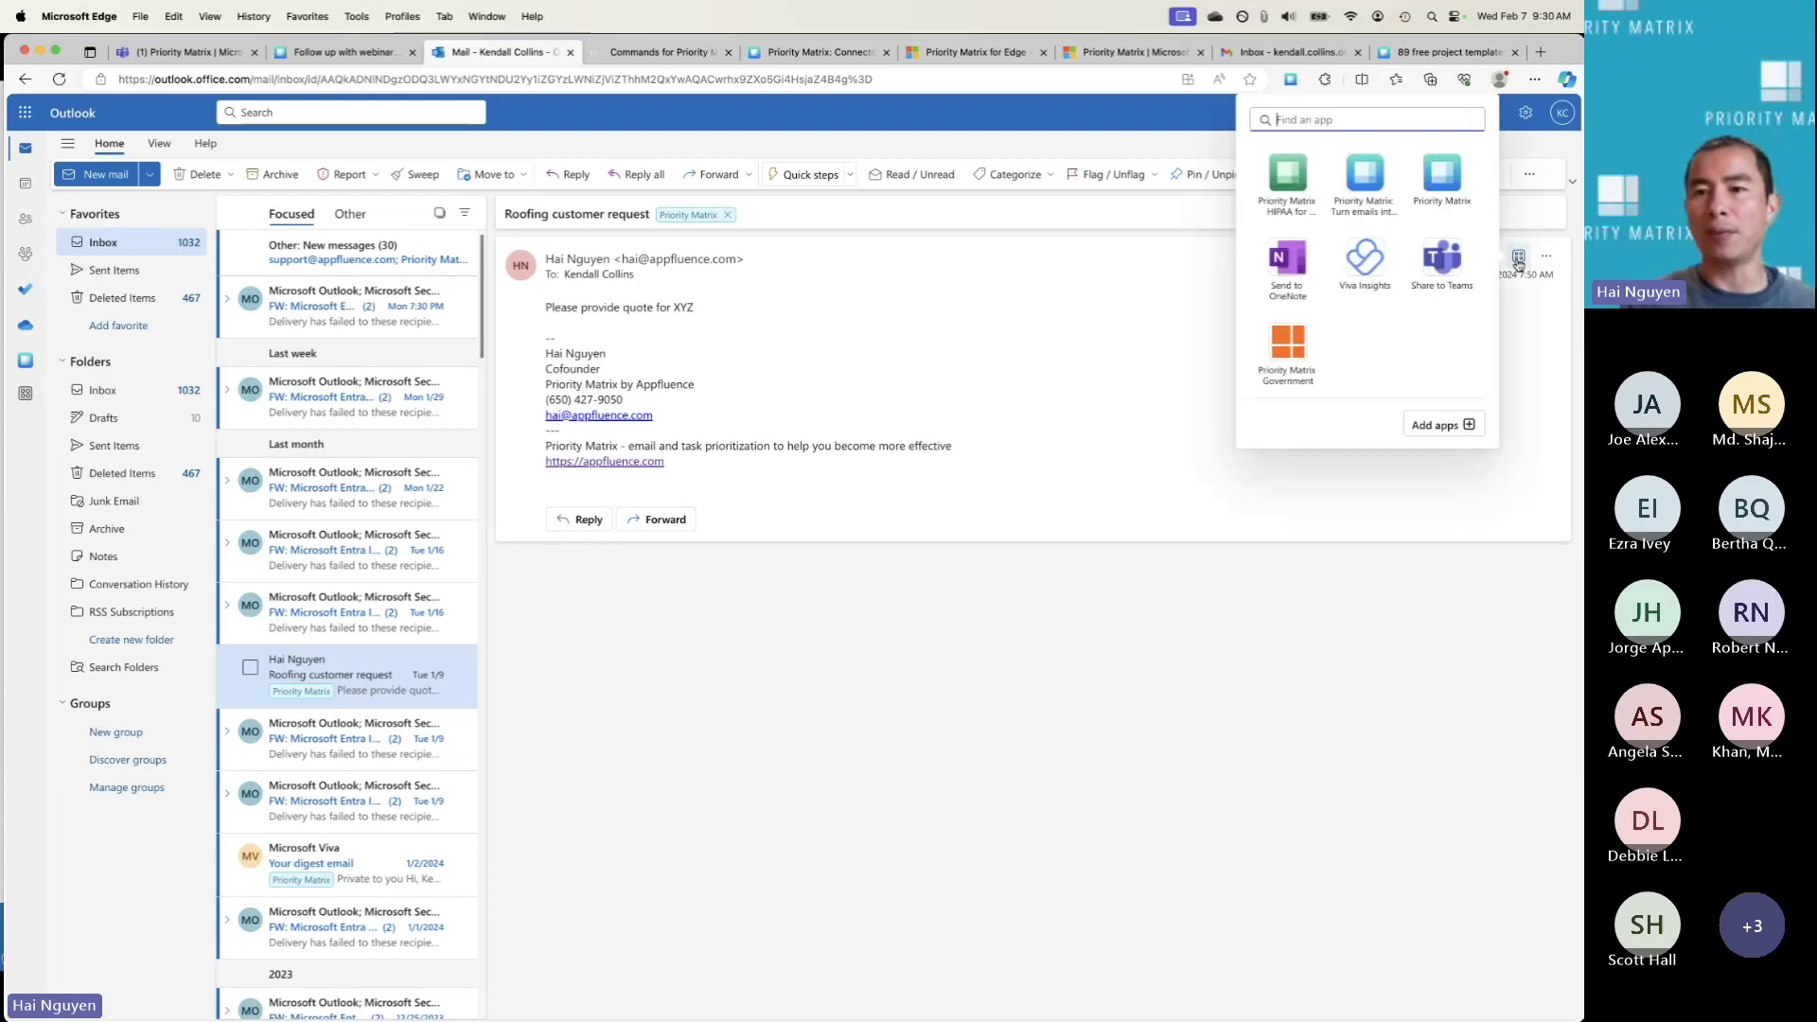
{"action": "left_click", "coordinate": [1366, 187]}
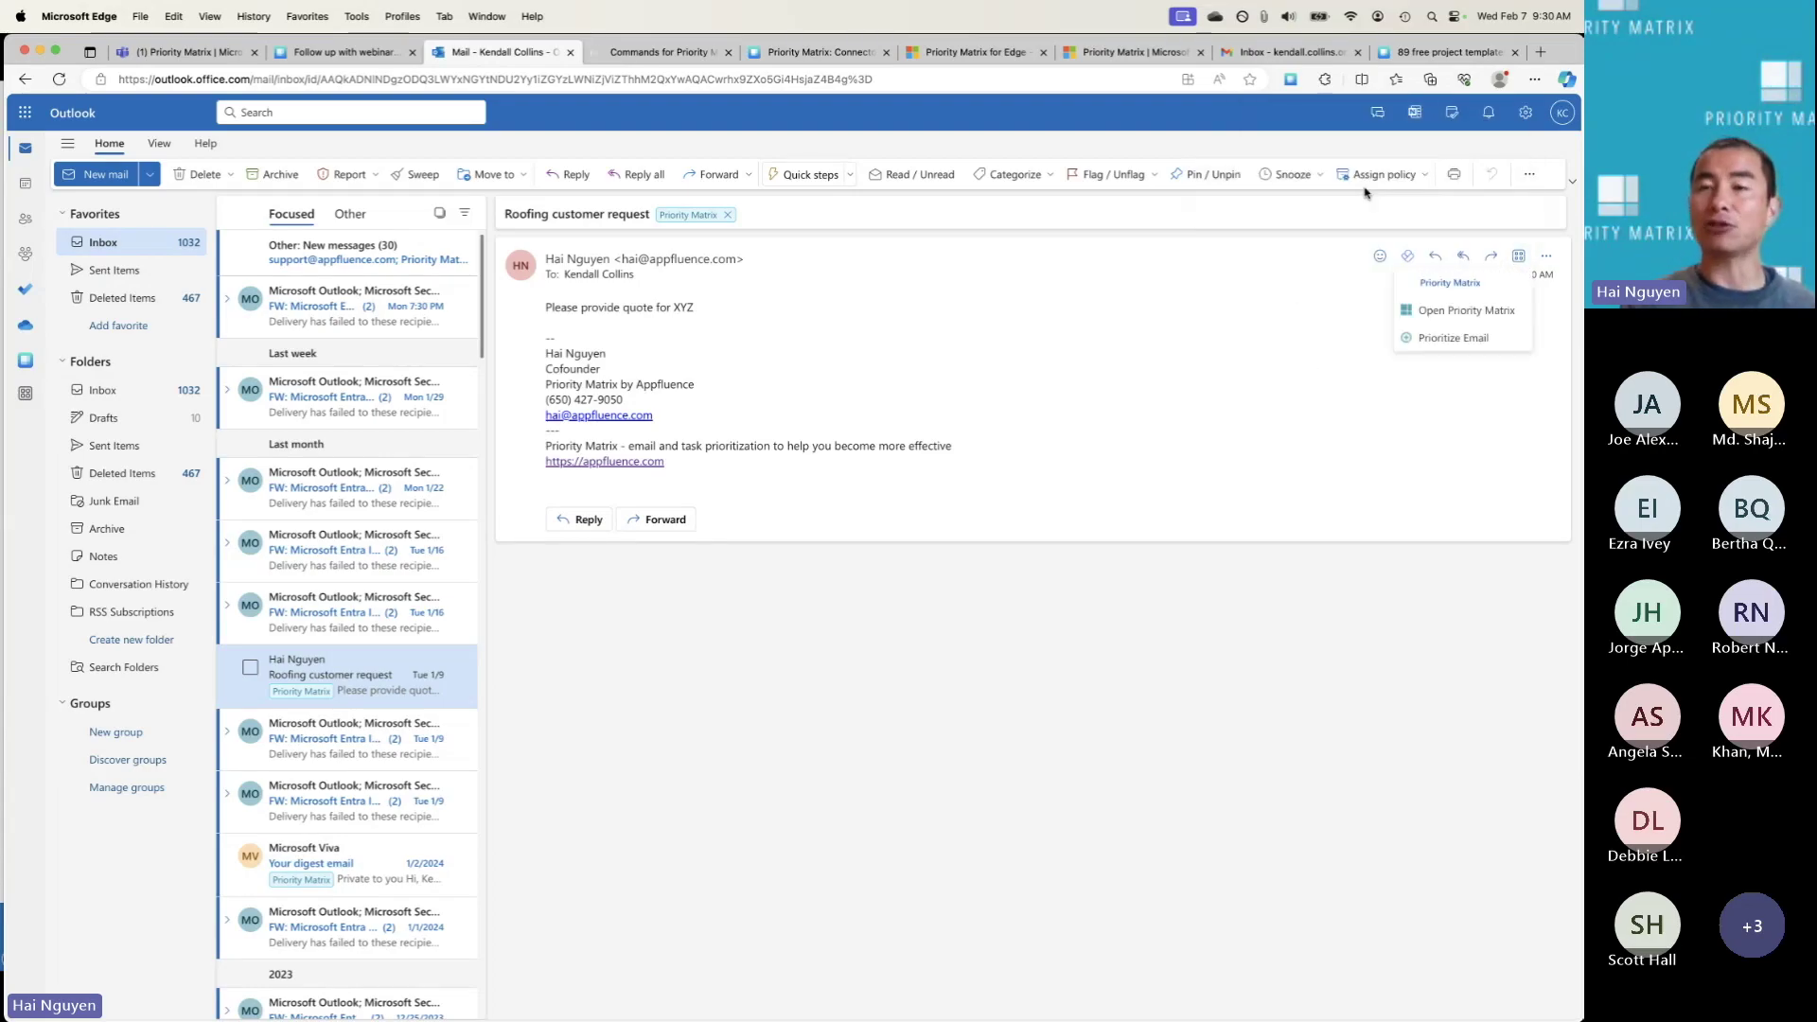
{"action": "left_click", "coordinate": [1466, 310]}
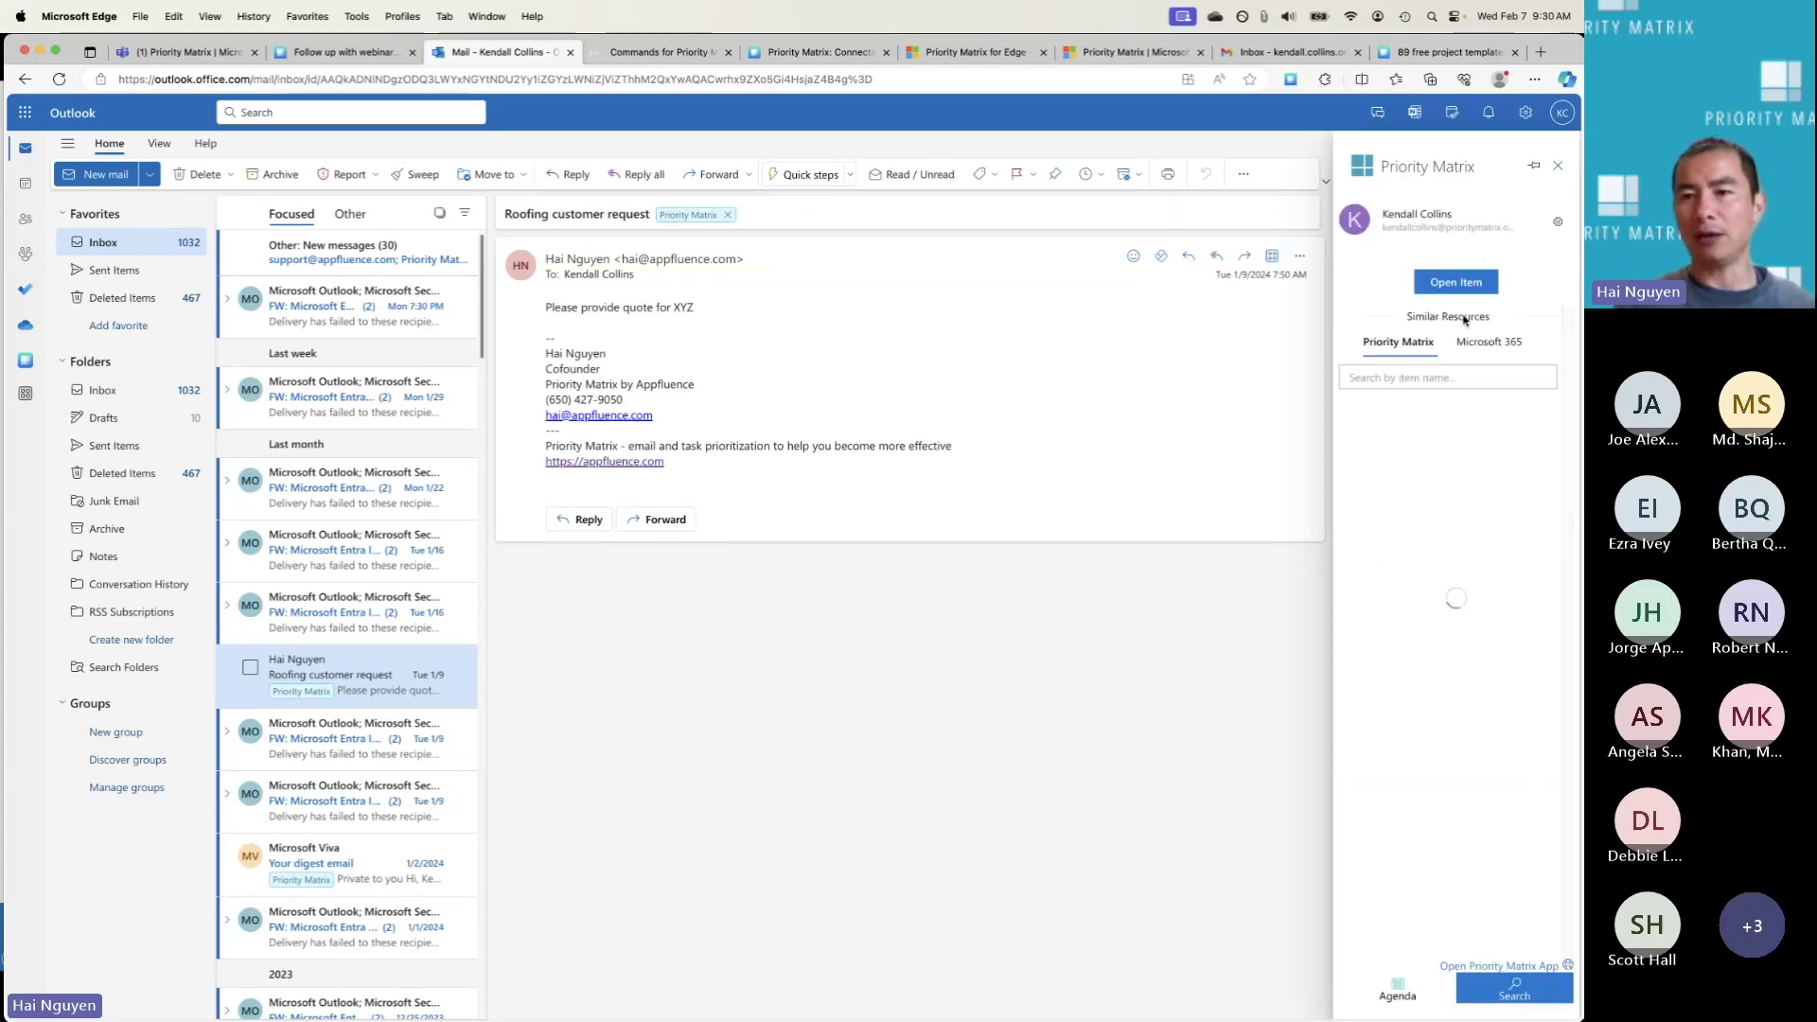
{"action": "left_click", "coordinate": [1412, 378]}
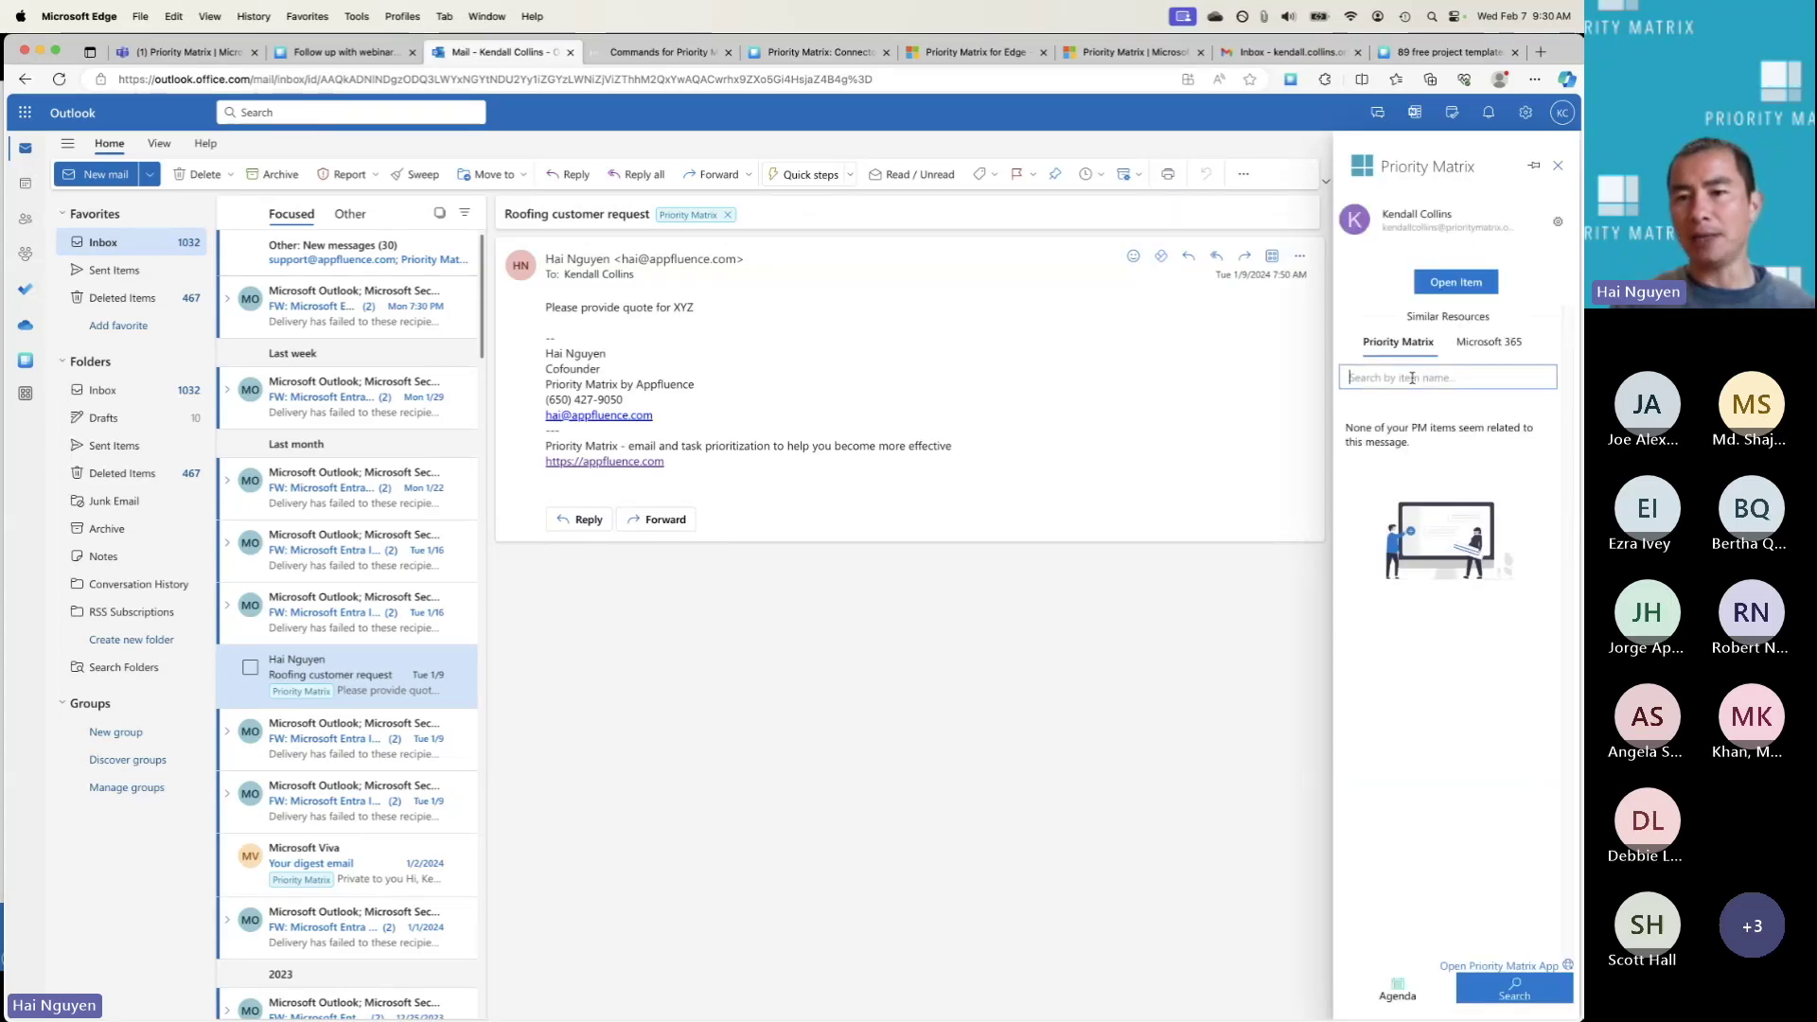
{"action": "type", "text": "roofing"}
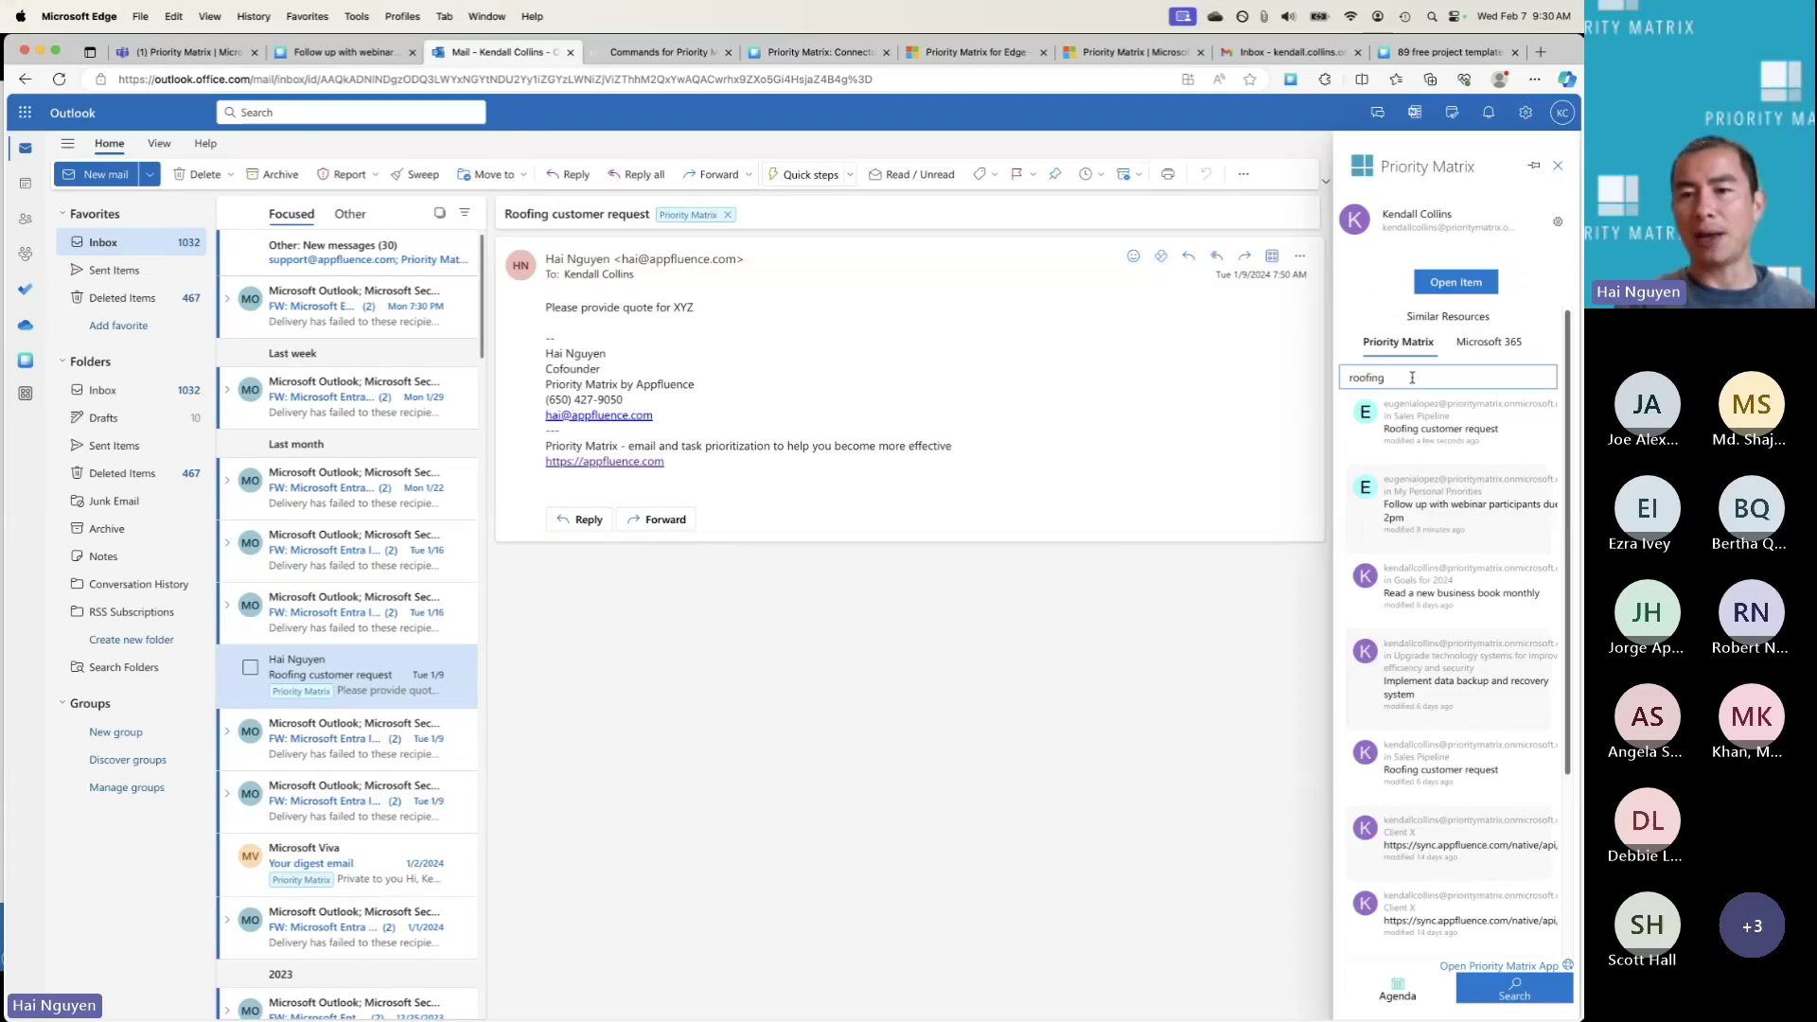
{"action": "mouse_move", "coordinate": [1545, 463]}
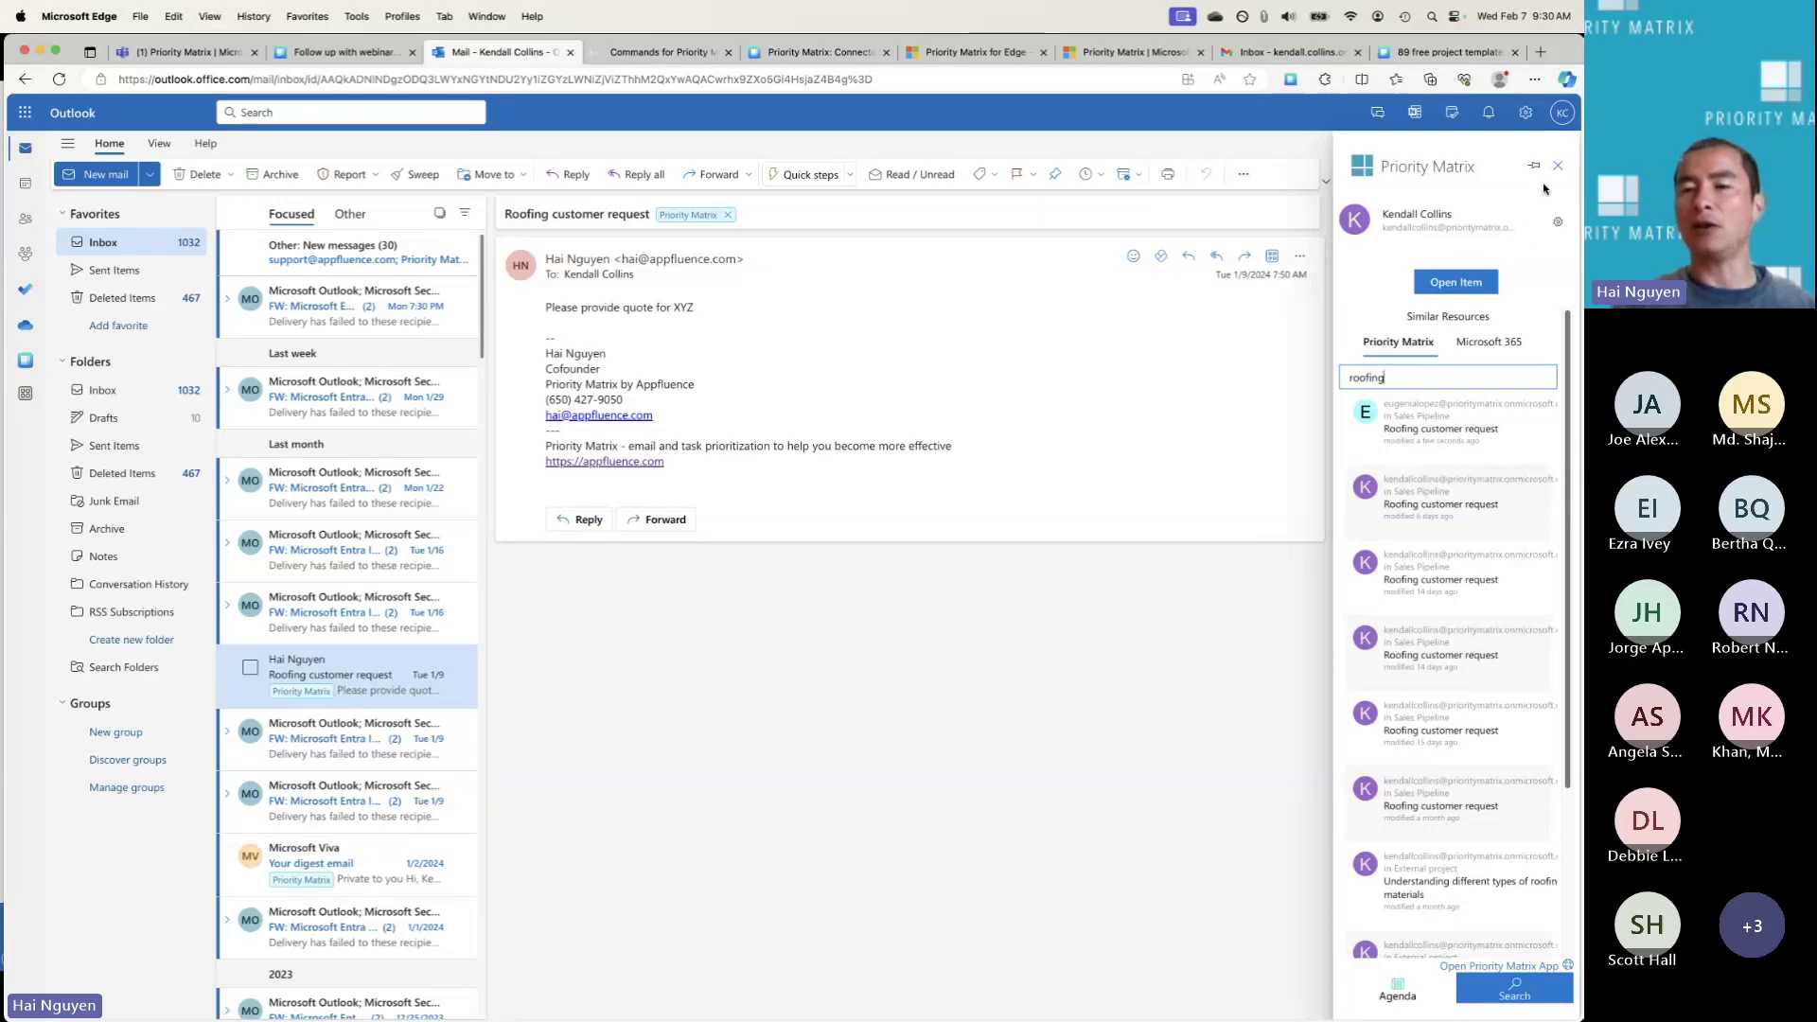
{"action": "left_click", "coordinate": [1558, 167]}
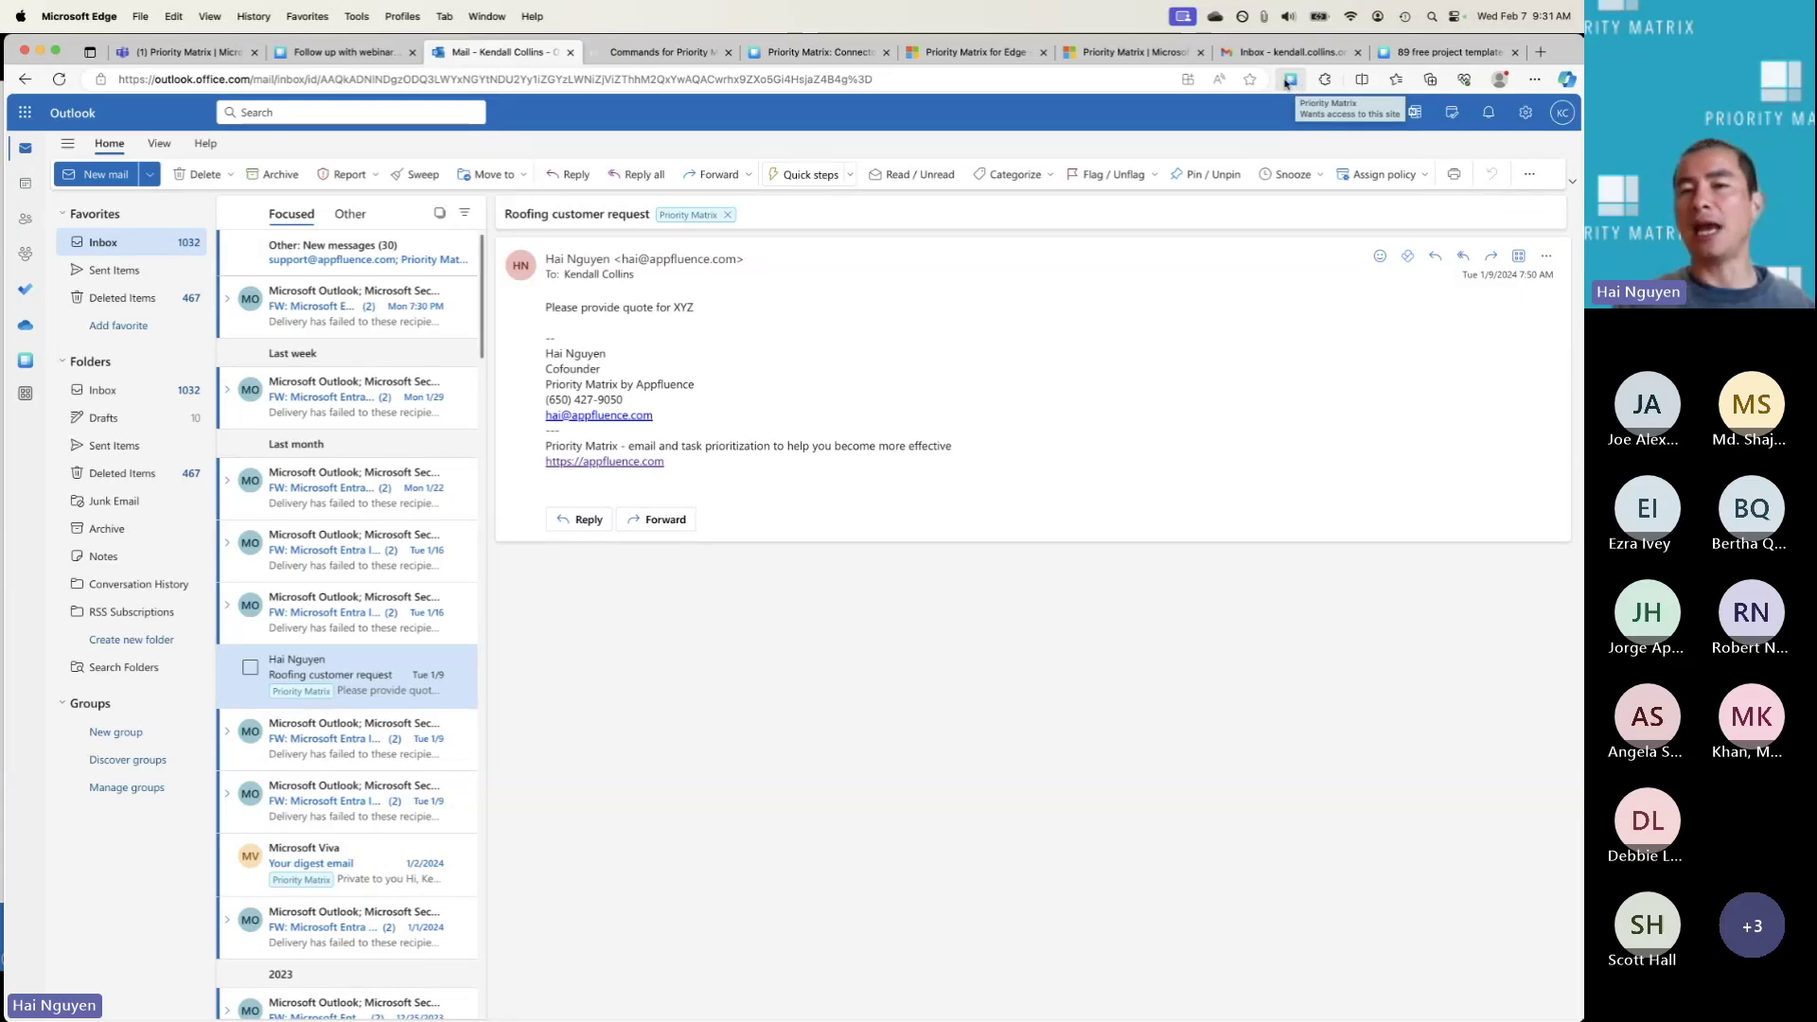
Step: Check the options of the Priority Matrix for Edge extension and the list of additional apps available in Outlook
{"action": "left_click", "coordinate": [1289, 82]}
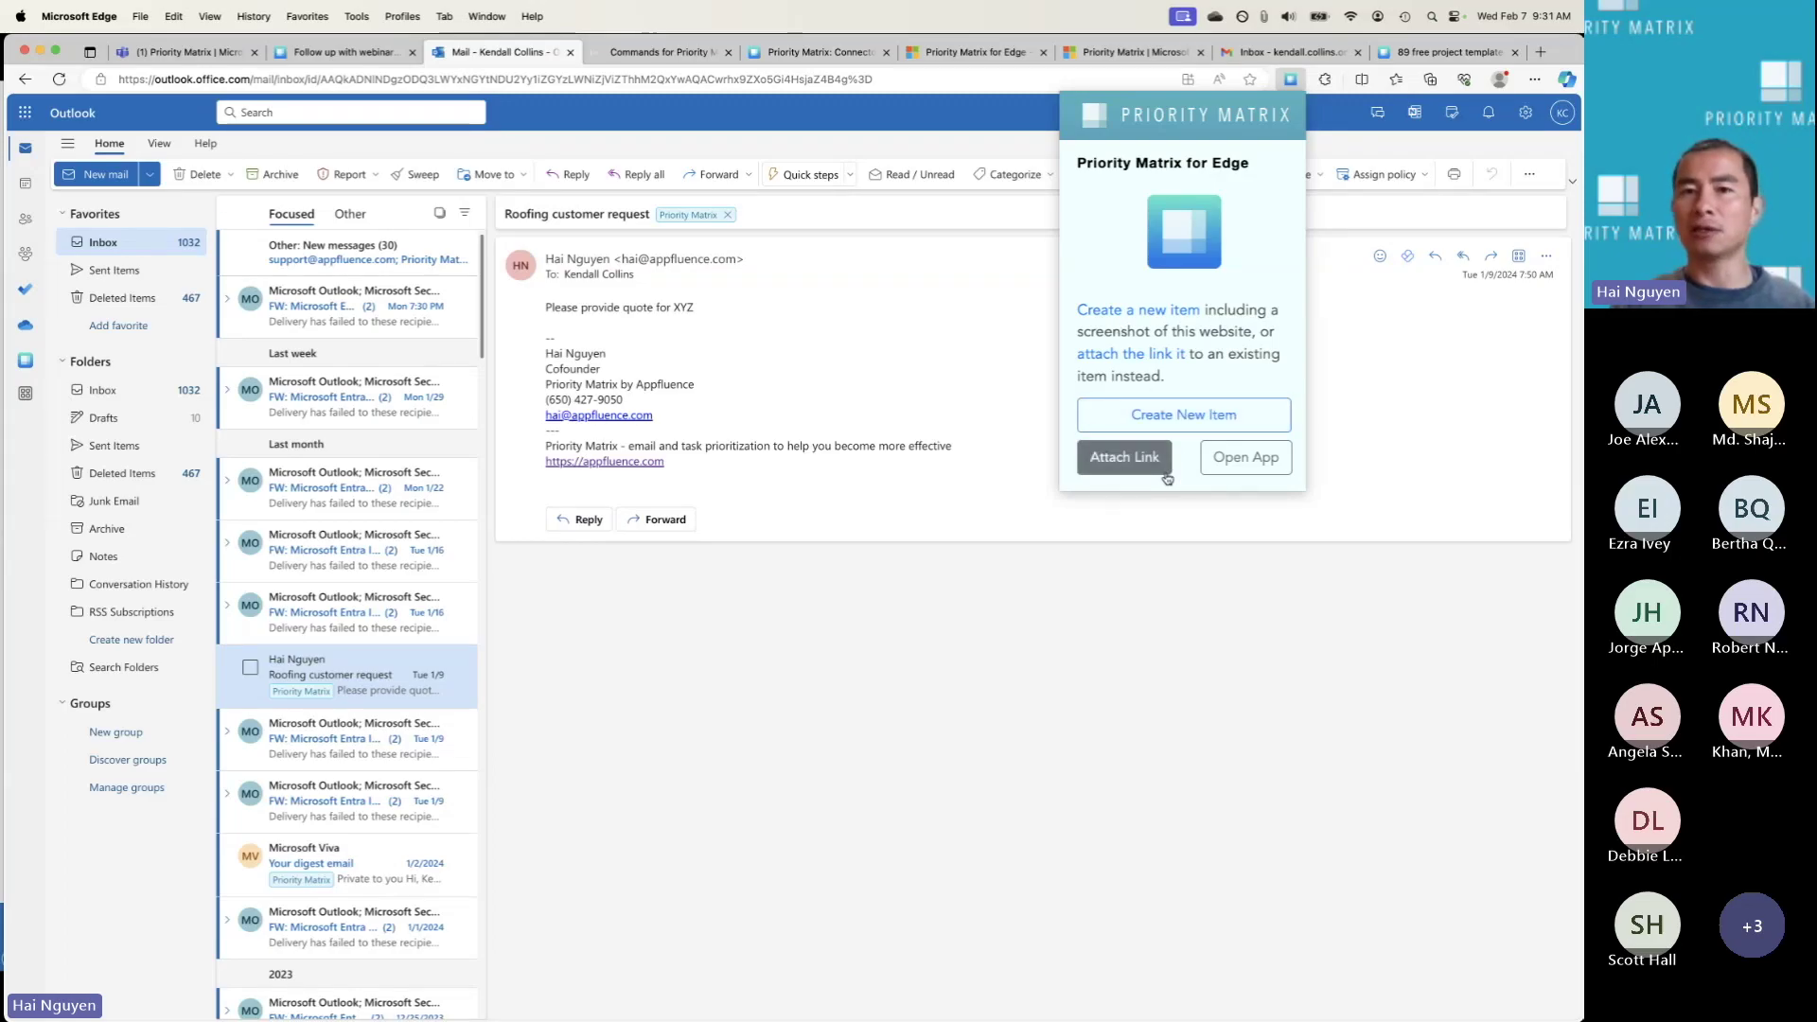
{"action": "left_click", "coordinate": [1024, 152]}
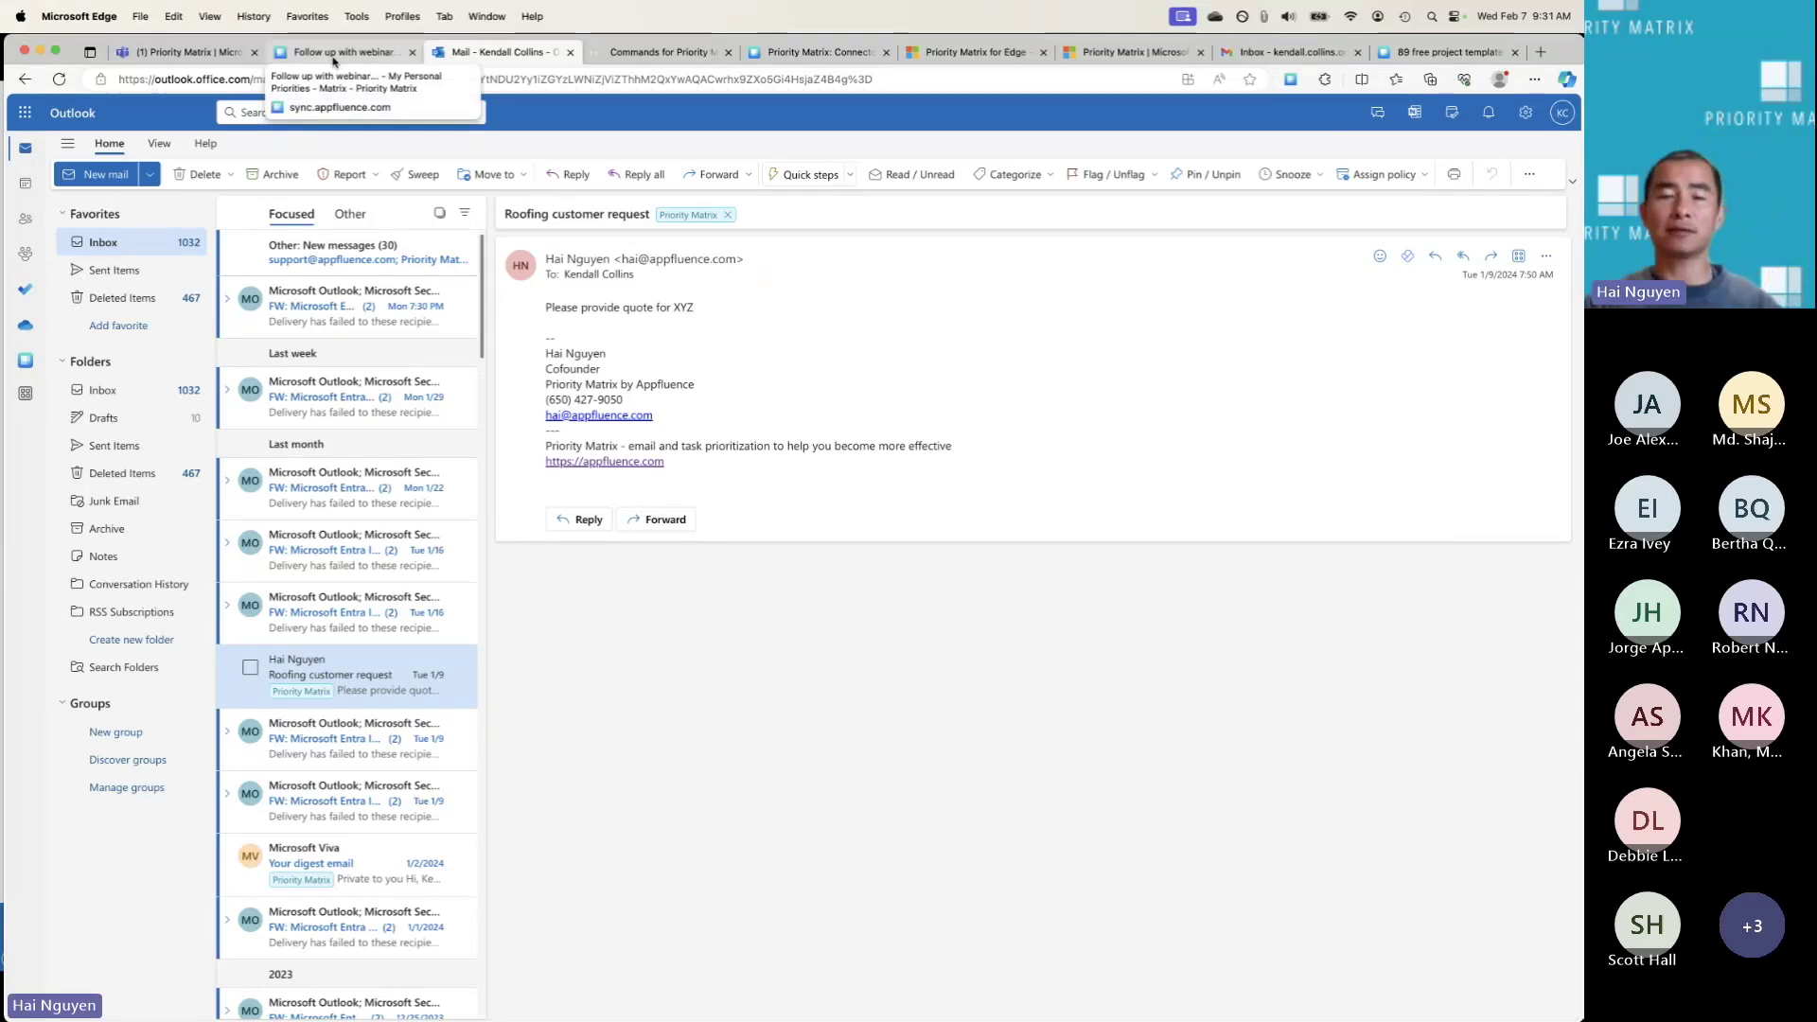
{"action": "left_click", "coordinate": [25, 404]}
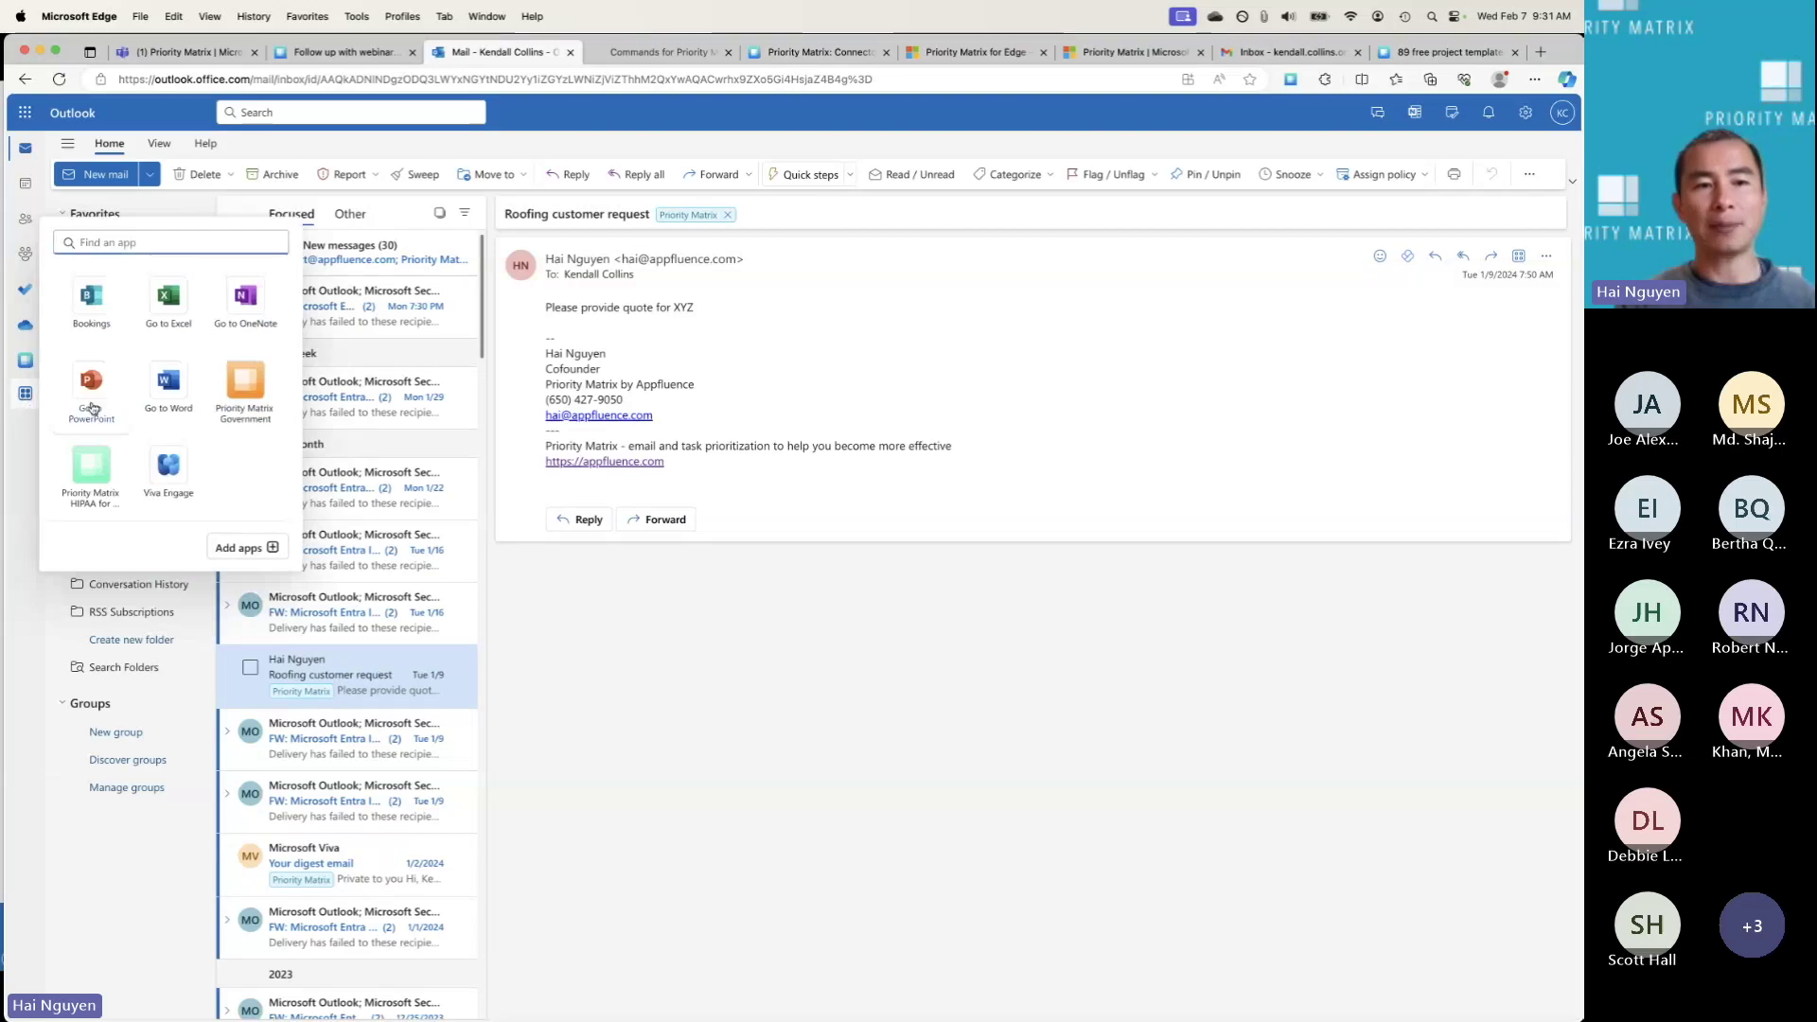
{"action": "left_click", "coordinate": [25, 499]}
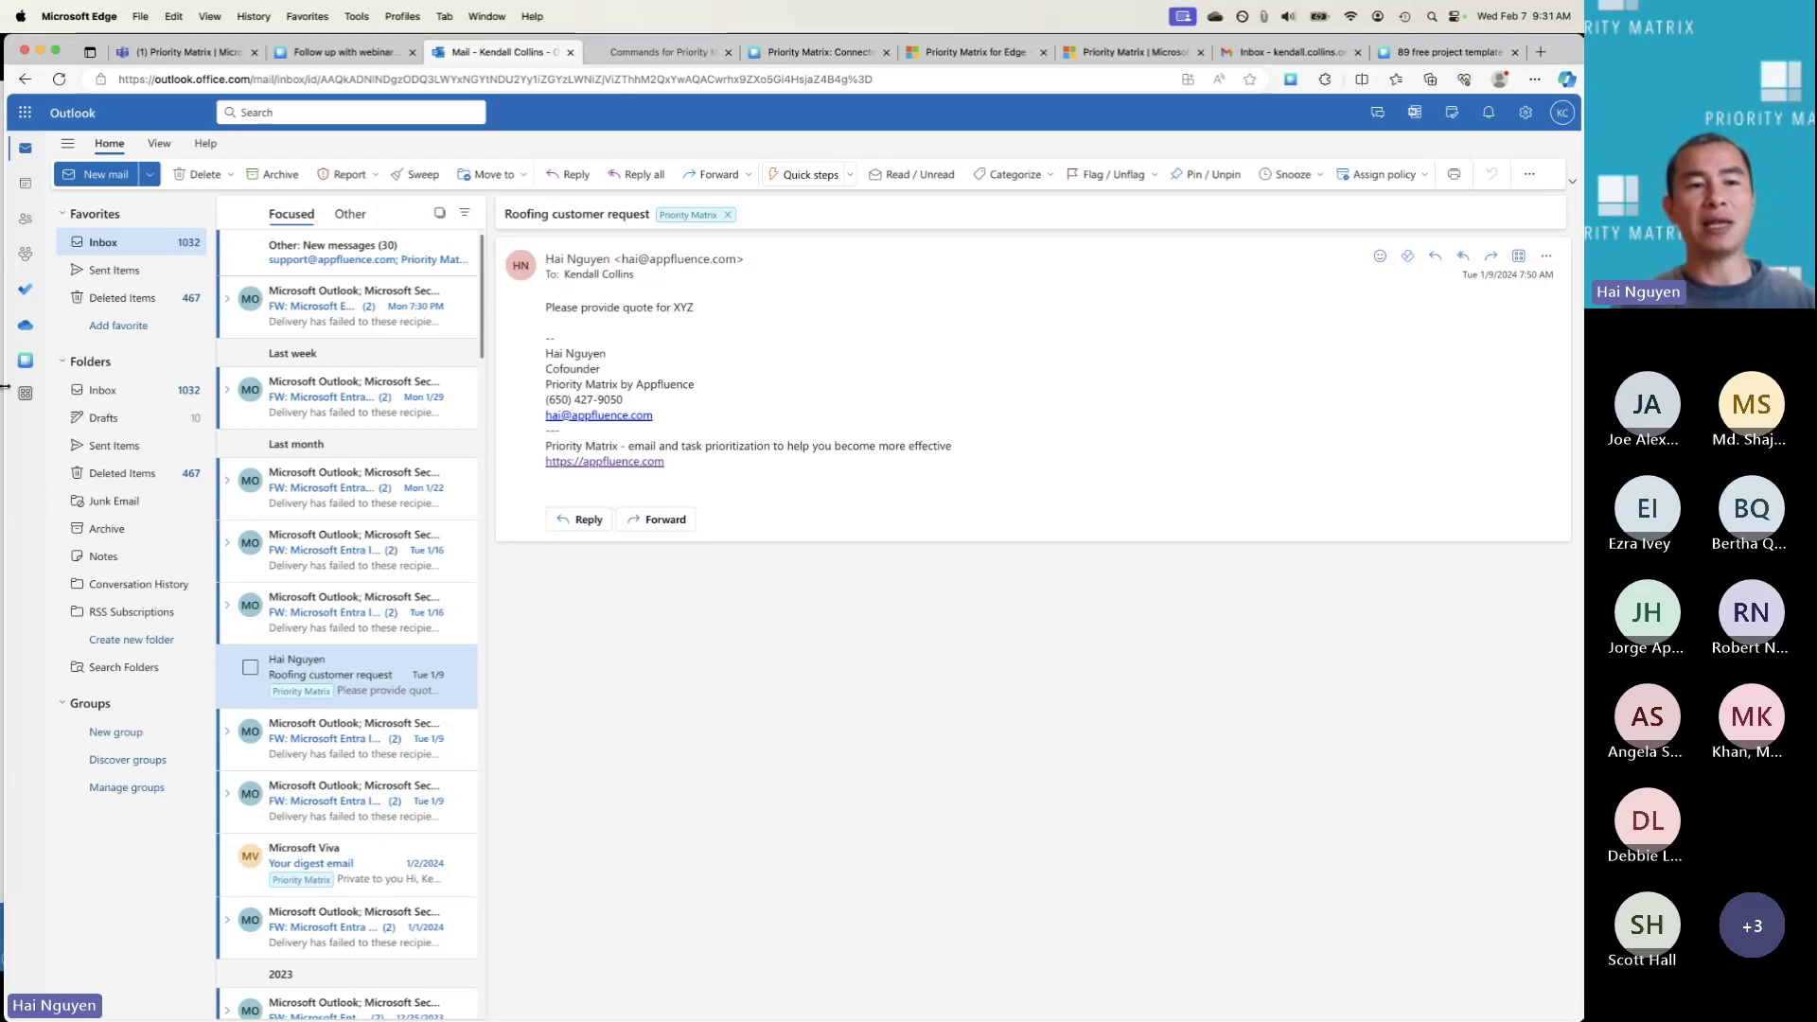
Step: Open the Priority Matrix app inside Outlook and display the Goals for 2024 project
{"action": "right_click", "coordinate": [33, 360]}
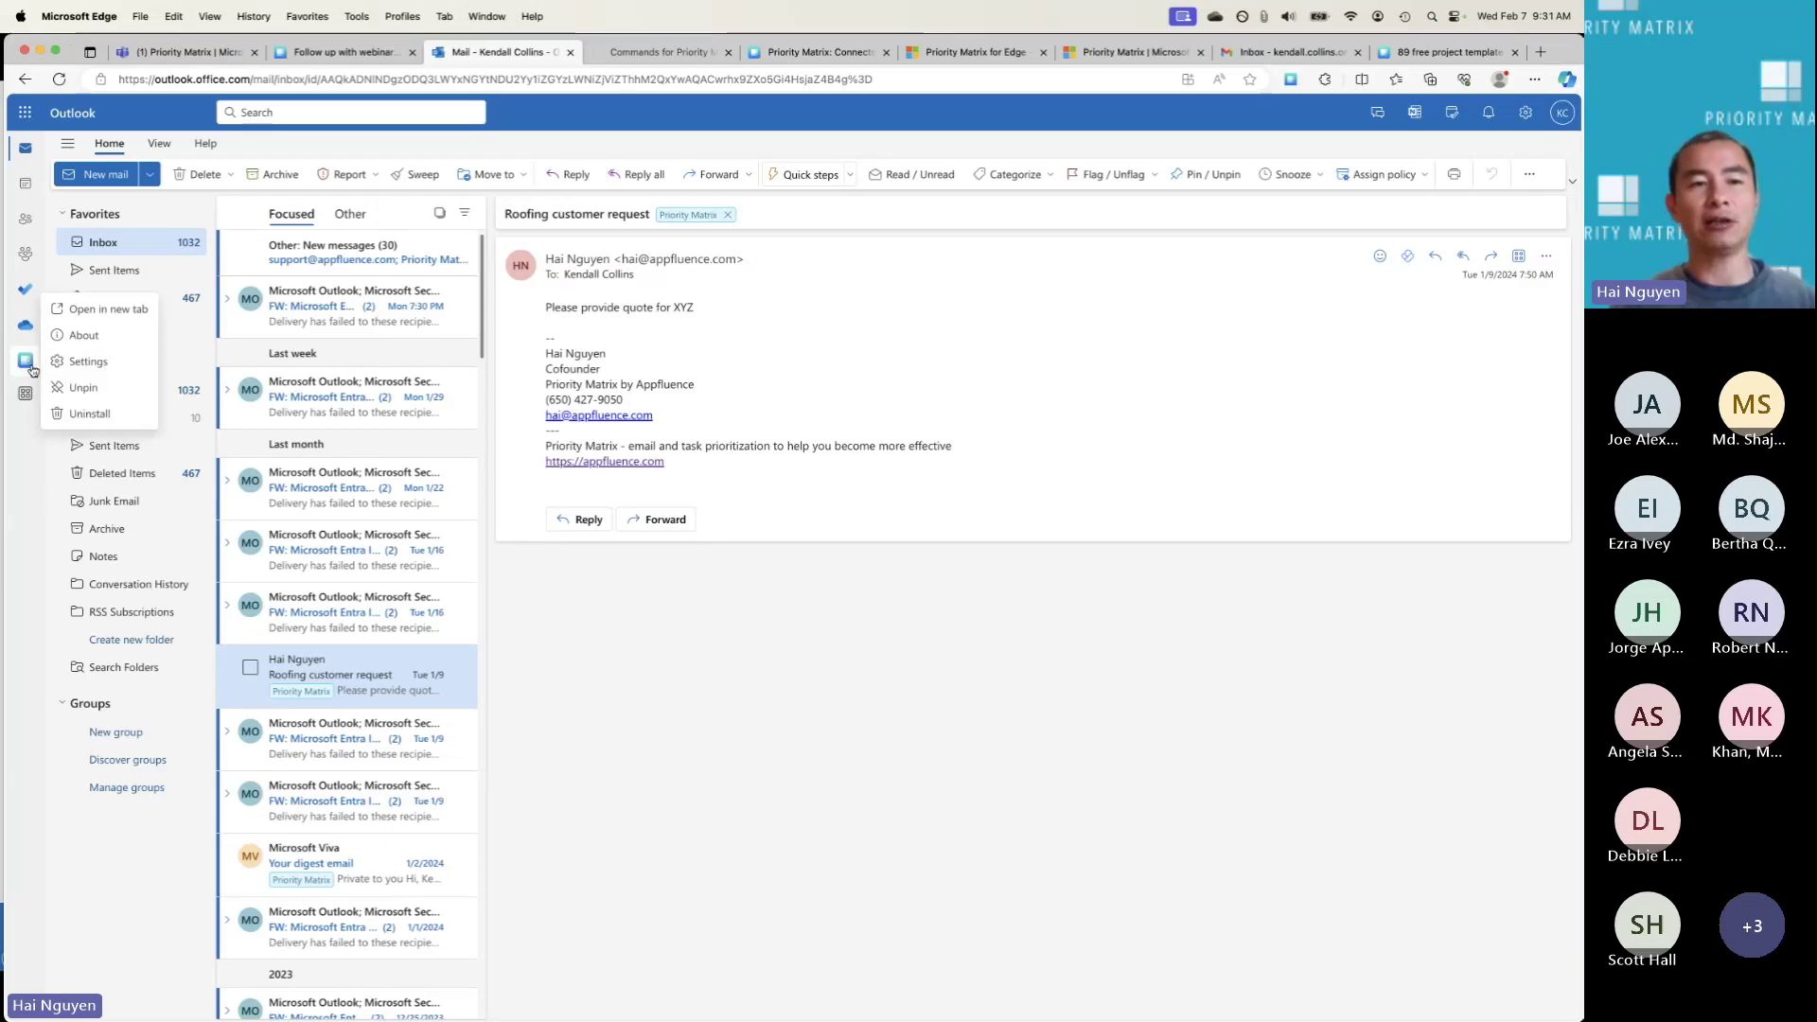
{"action": "left_click", "coordinate": [24, 367]}
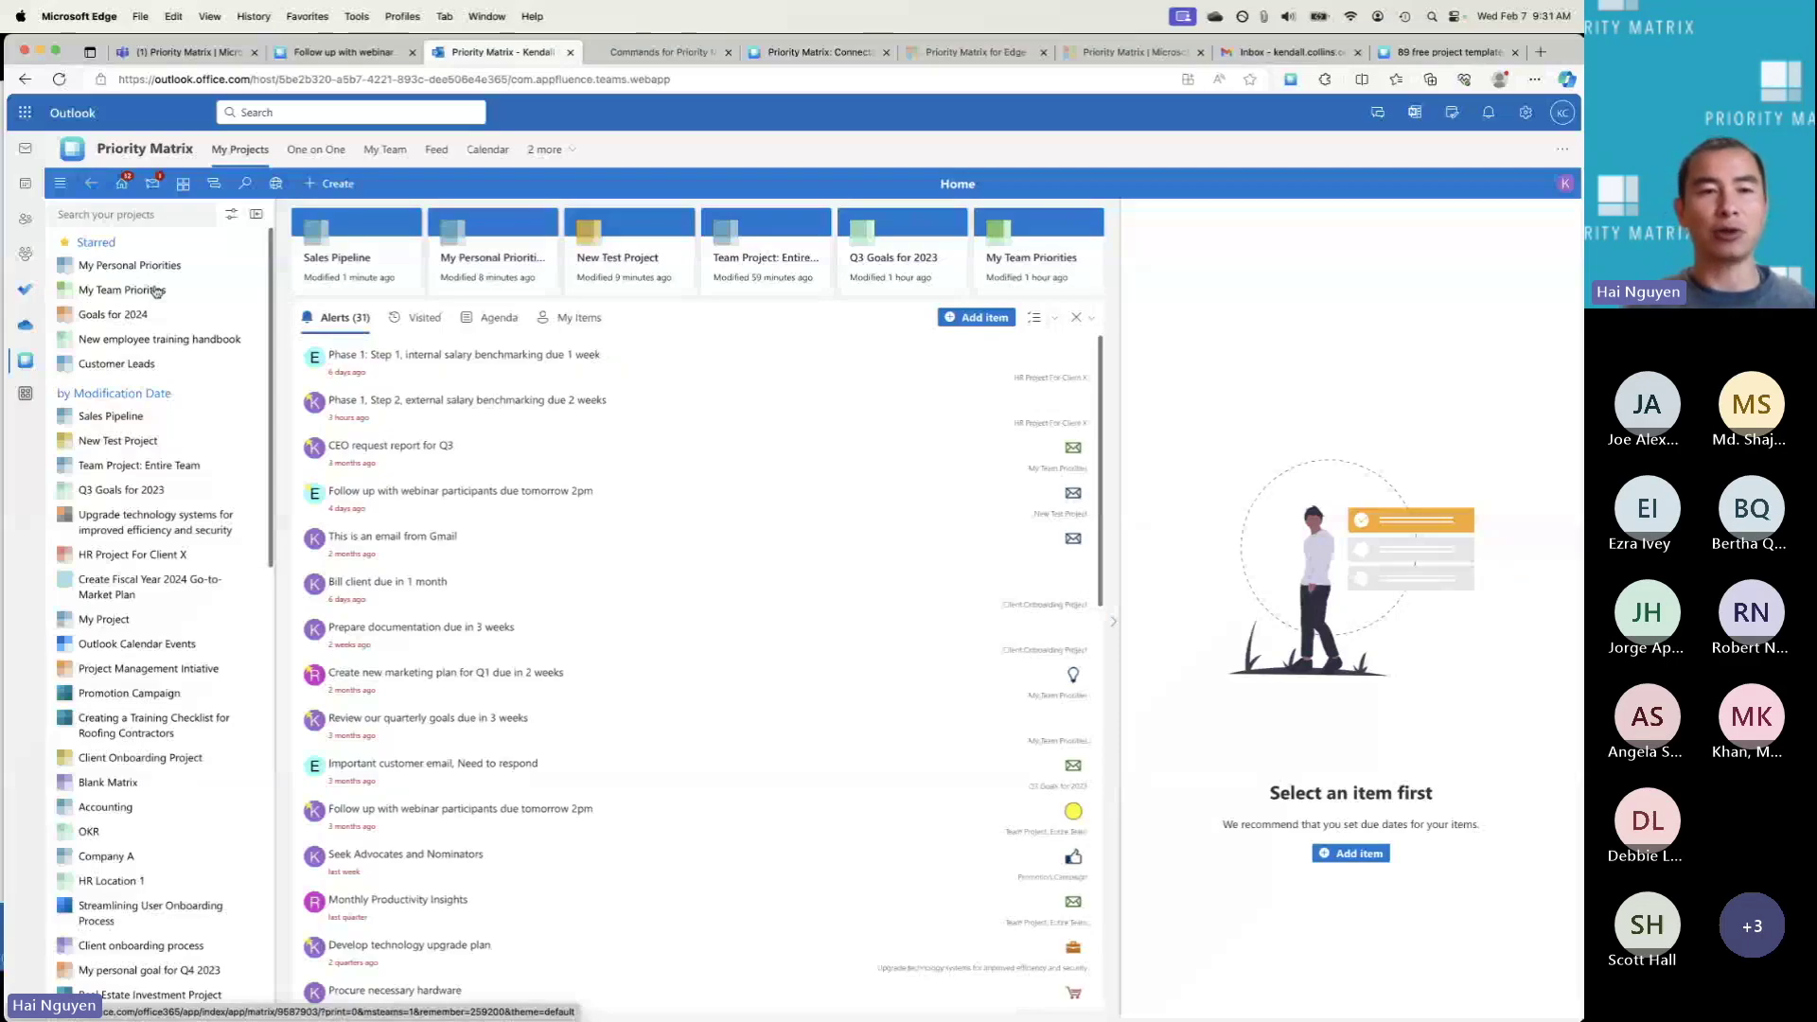
{"action": "left_click", "coordinate": [129, 320]}
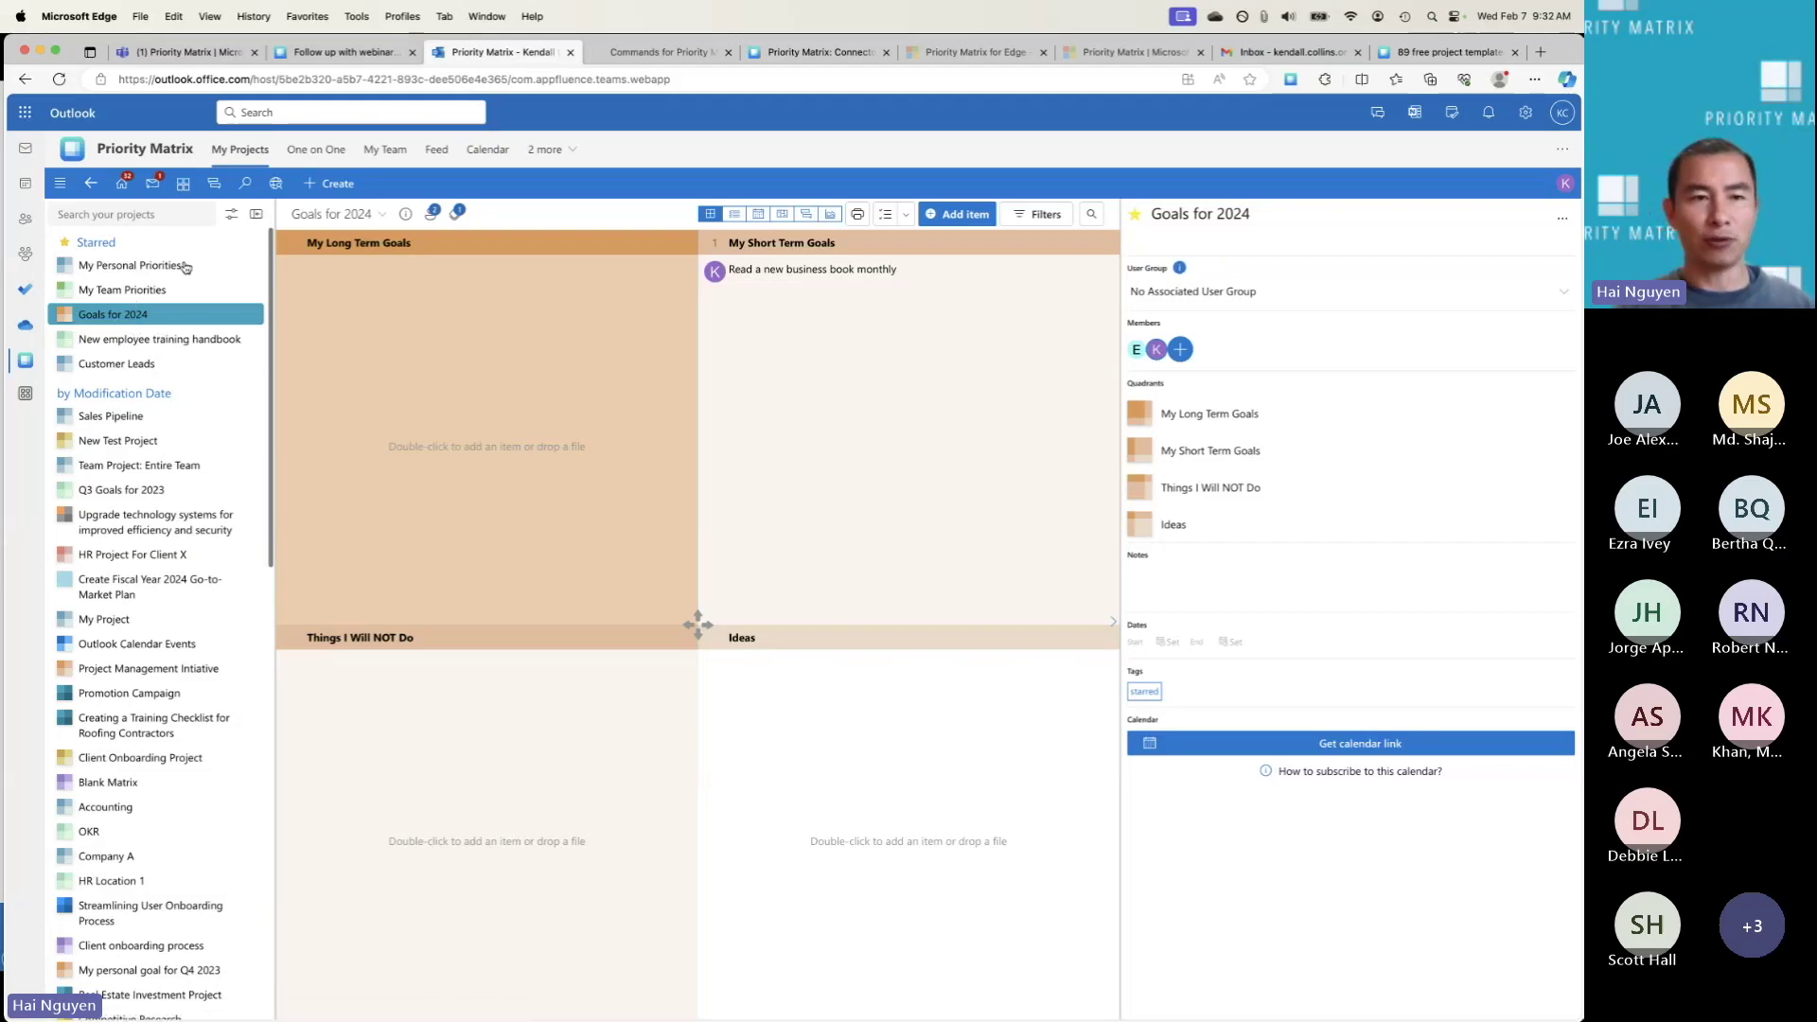
Step: Start creating a project and browse the public templates and the personal templates
{"action": "left_click", "coordinate": [59, 183]}
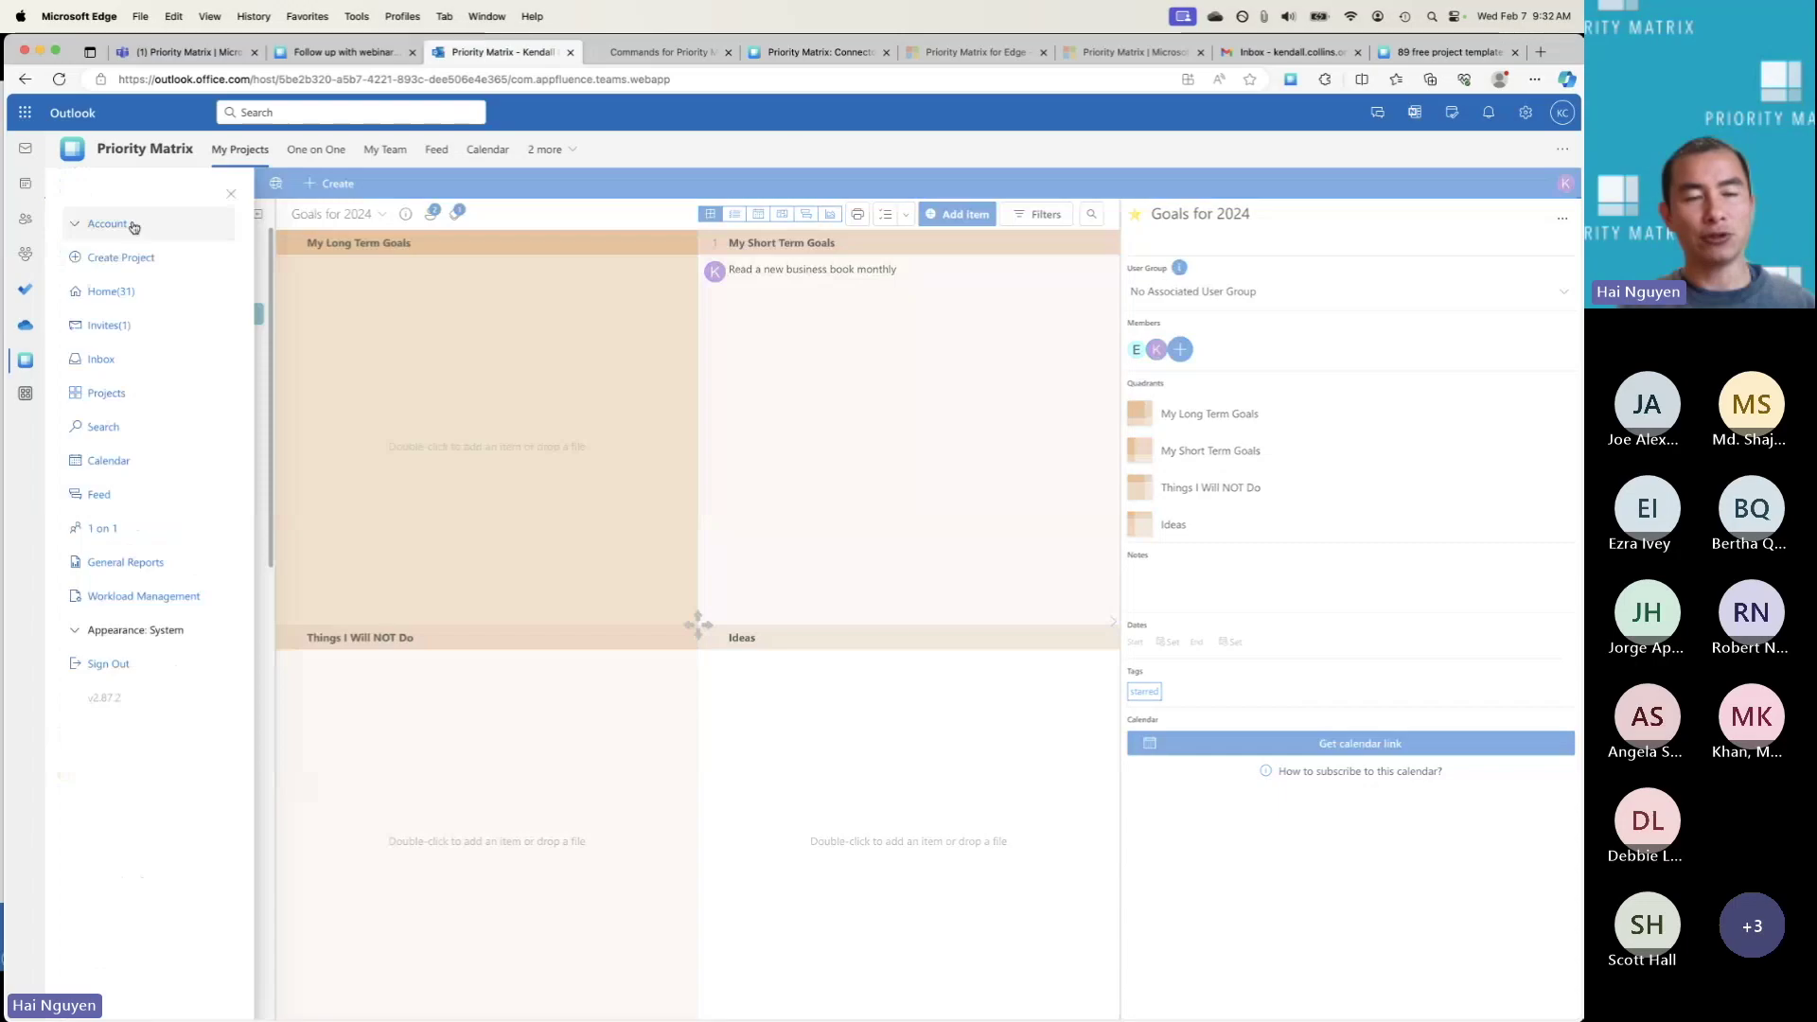
{"action": "left_click", "coordinate": [128, 257]}
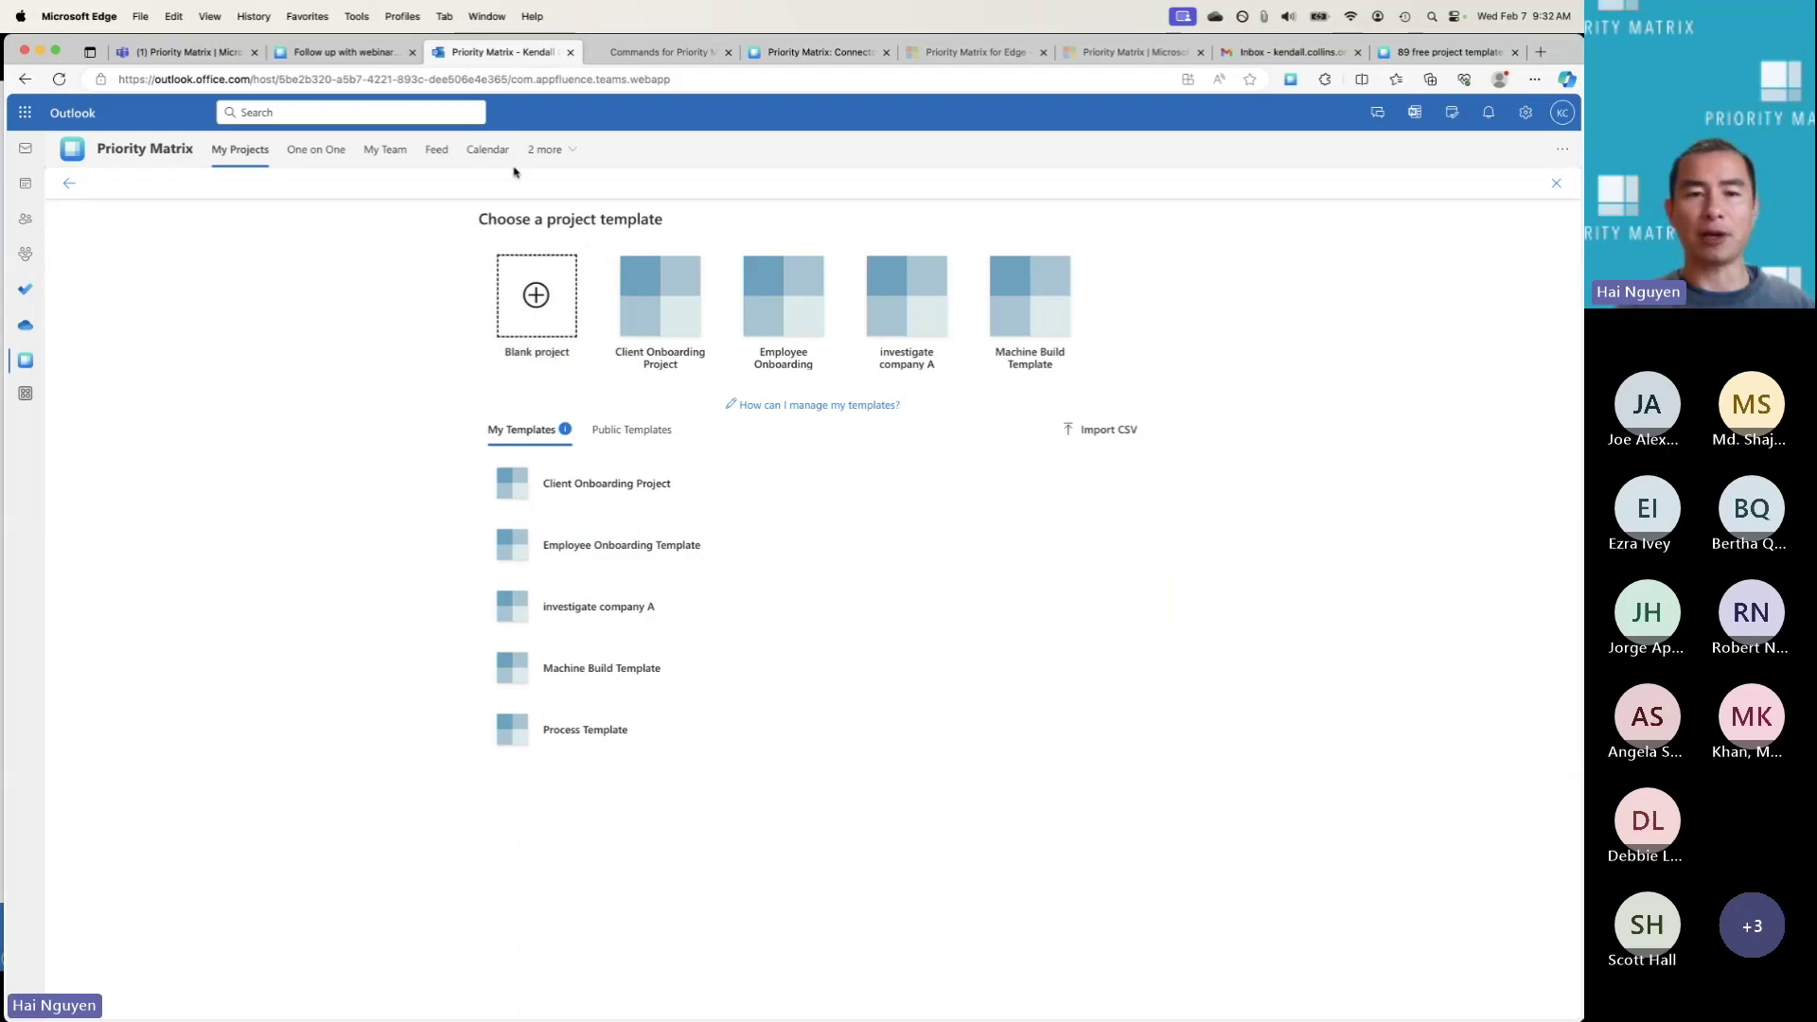
{"action": "left_click", "coordinate": [647, 441]}
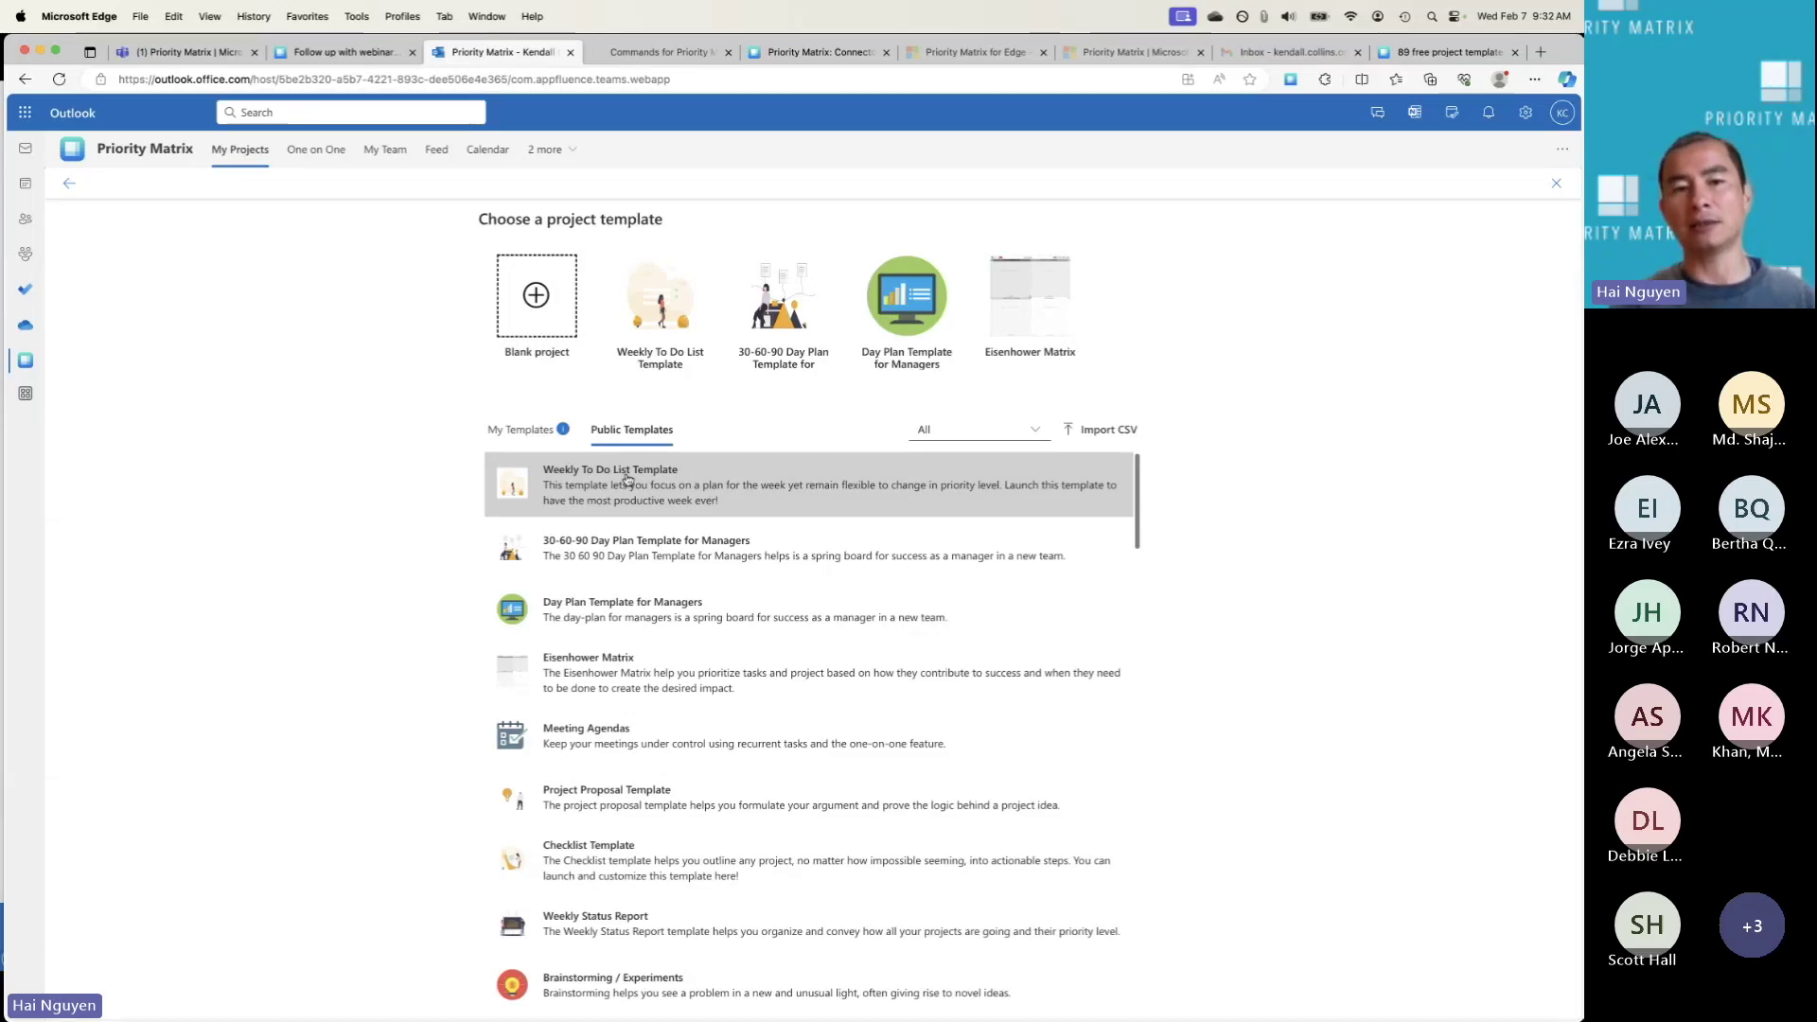
{"action": "left_click", "coordinate": [530, 433]}
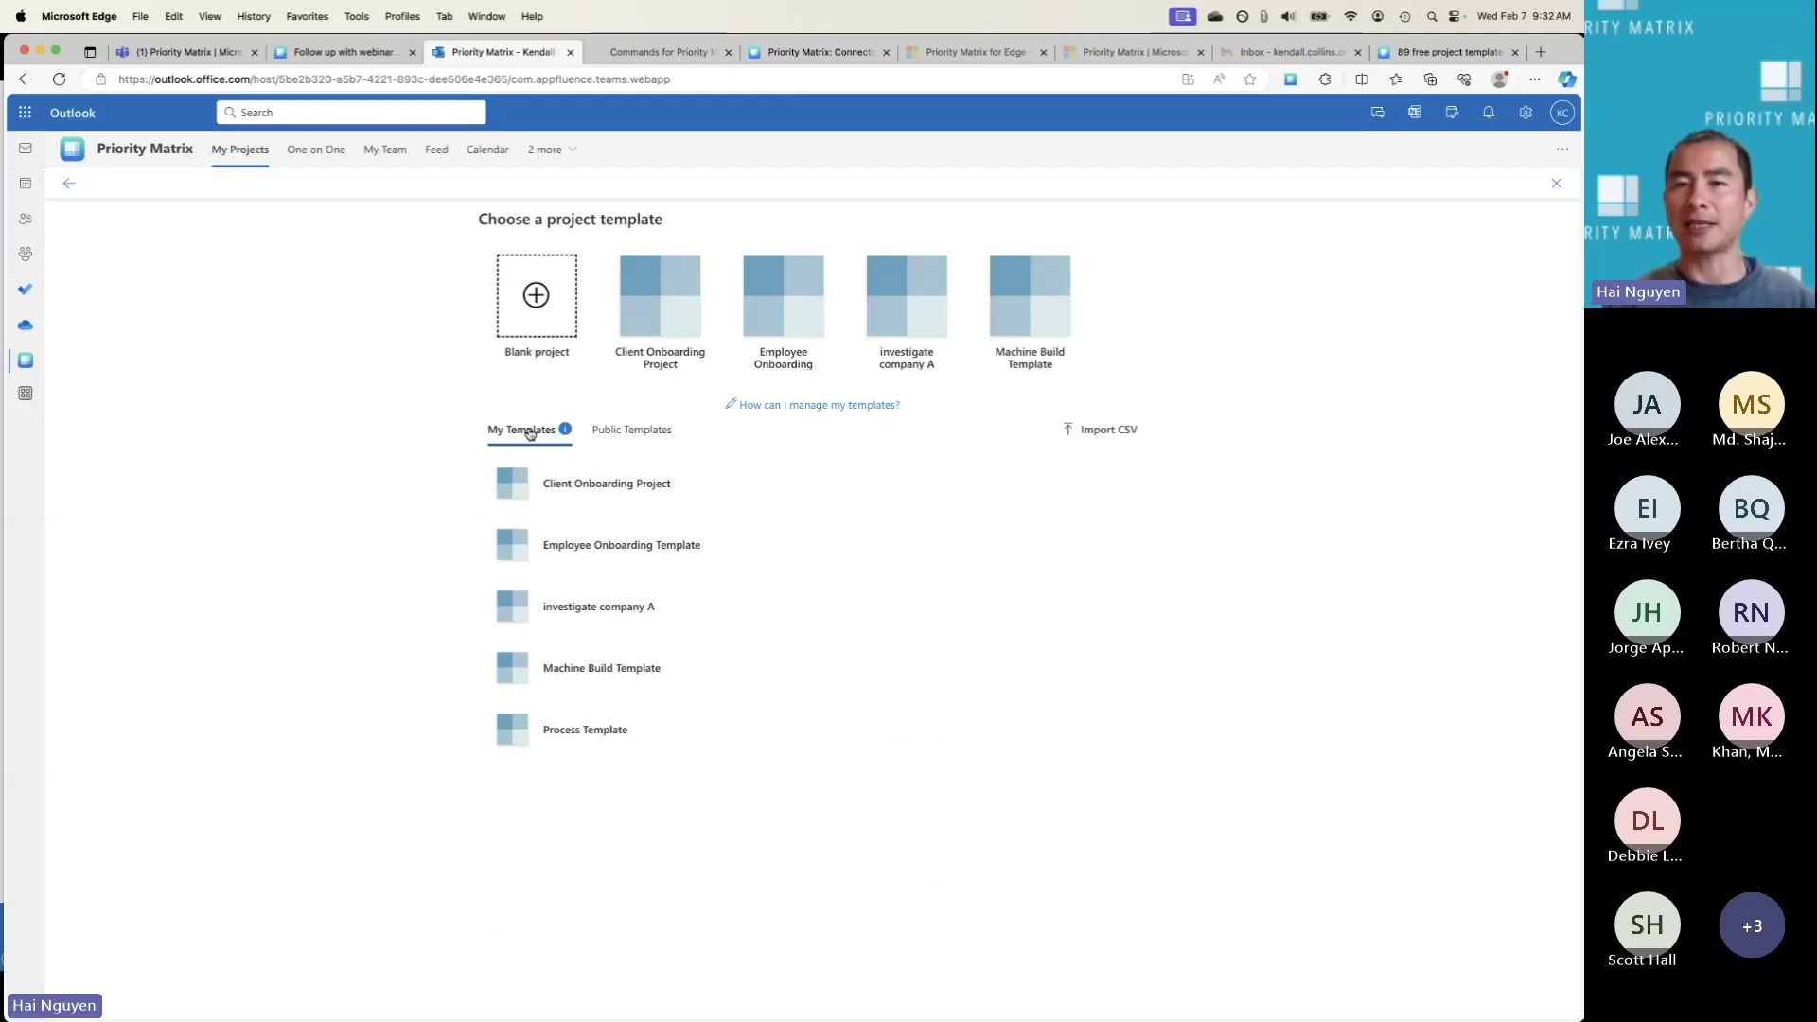
Step: Review the blank project's details form and its built-in matrix template choices, and leave without adding a project
{"action": "left_click", "coordinate": [533, 318]}
{"action": "left_click", "coordinate": [712, 273]}
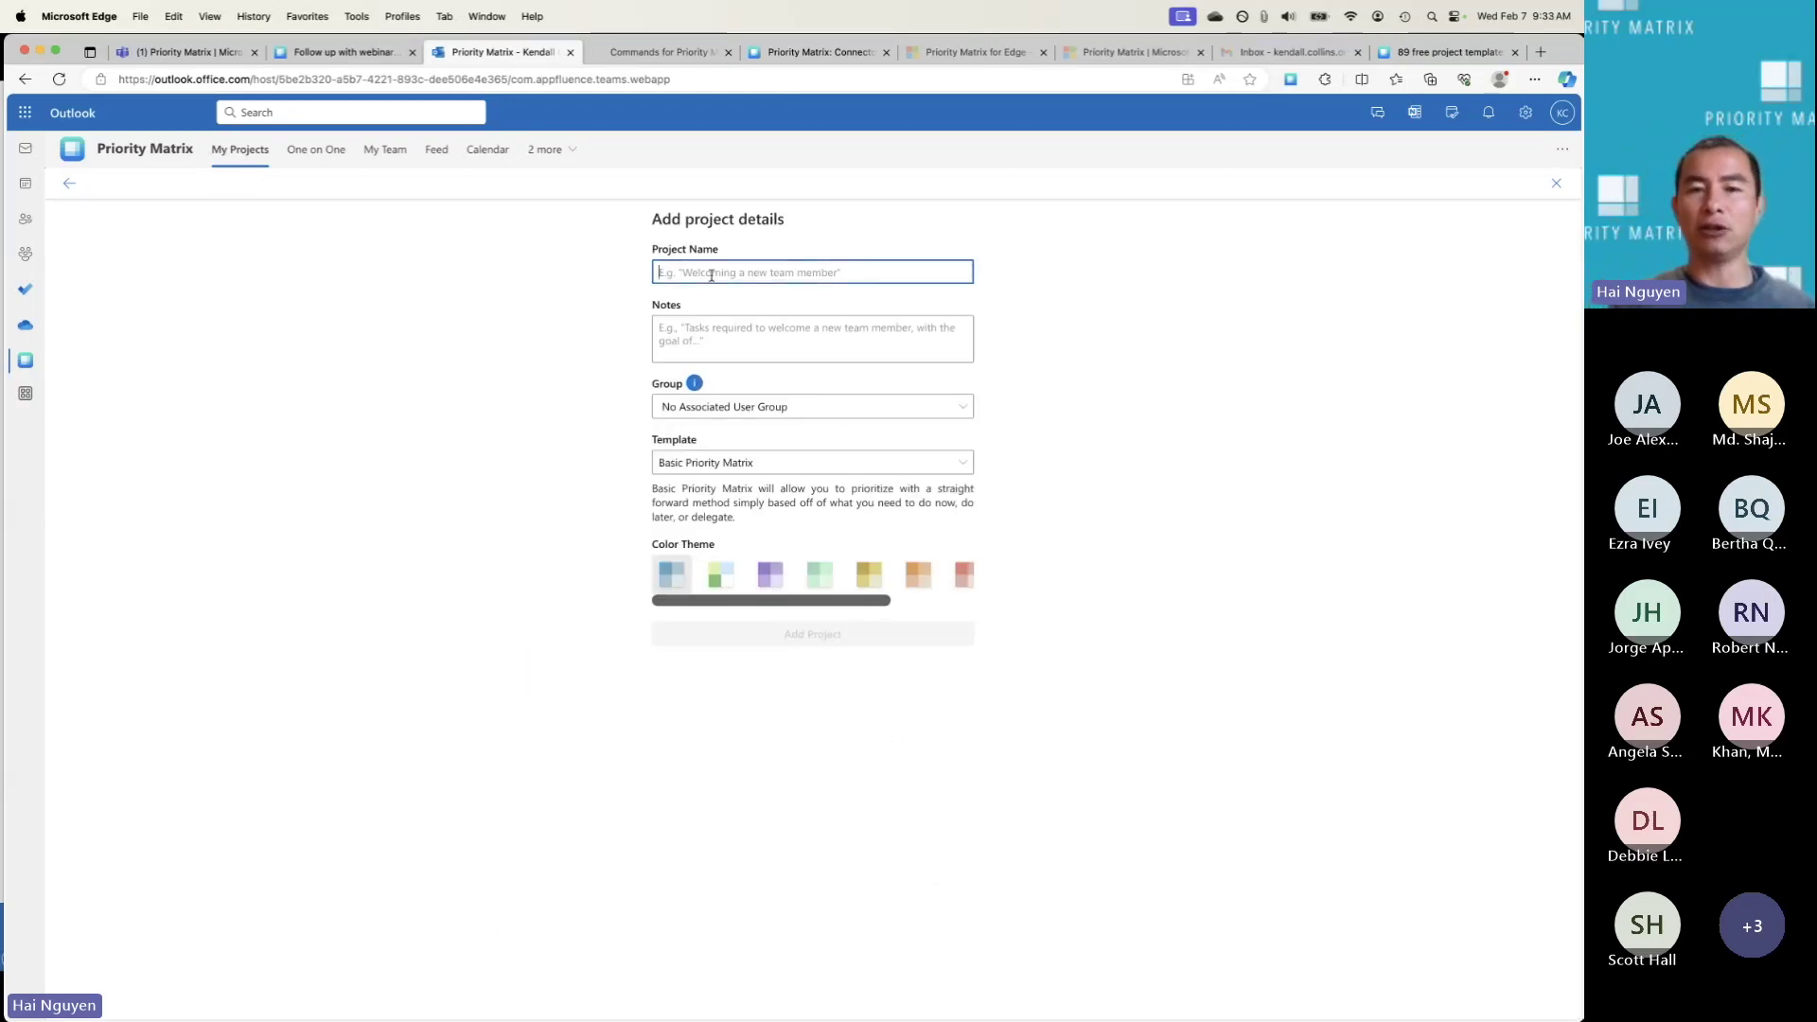
{"action": "left_click", "coordinate": [785, 472]}
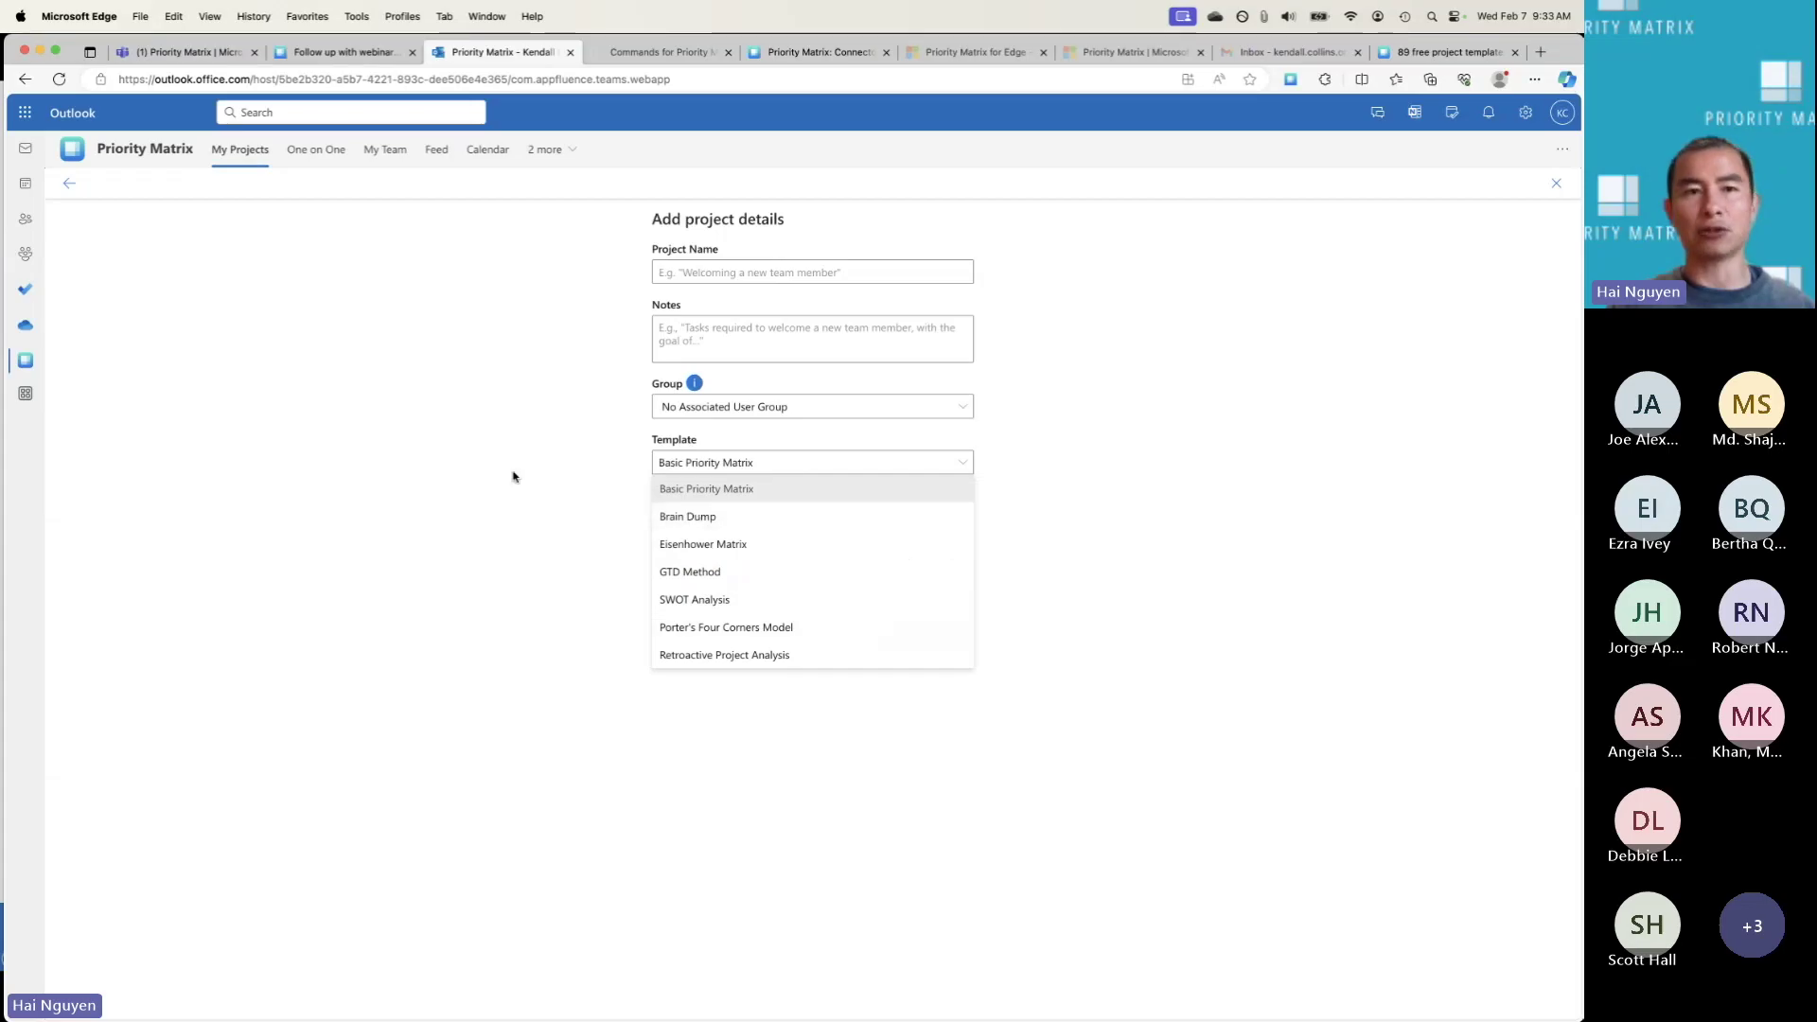
{"action": "left_click", "coordinate": [620, 416]}
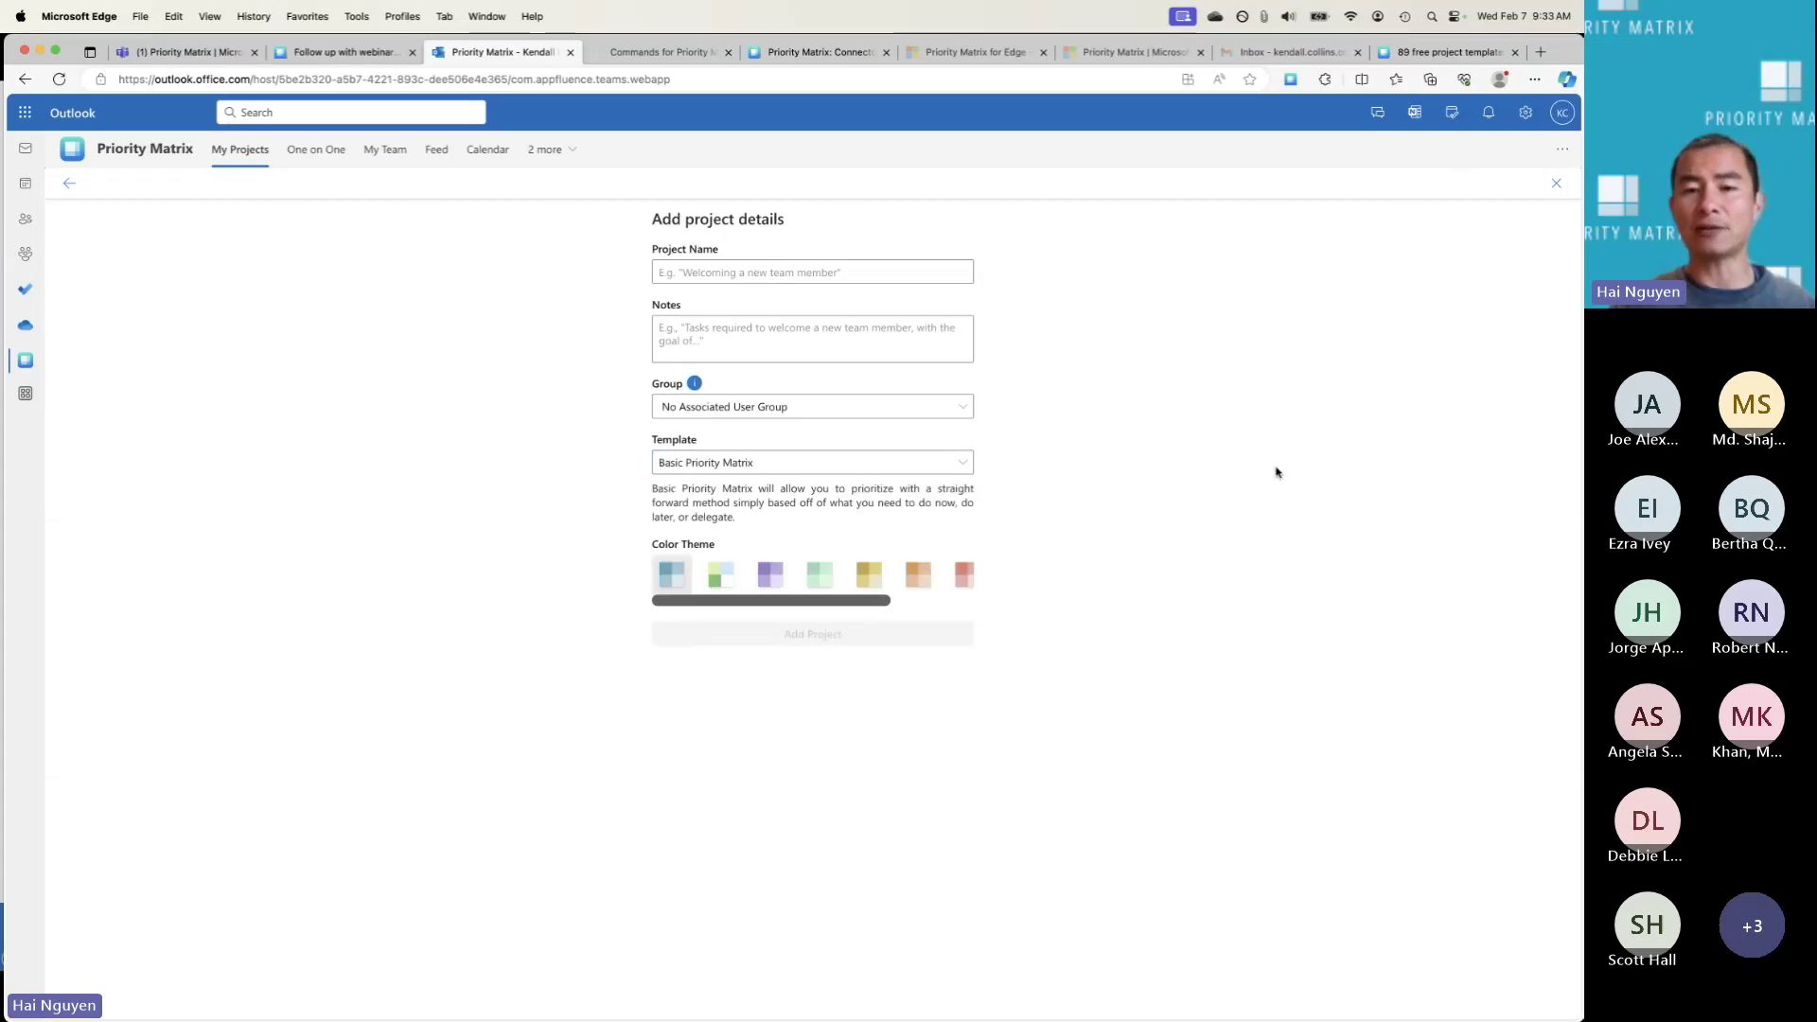
{"action": "left_click", "coordinate": [1556, 183]}
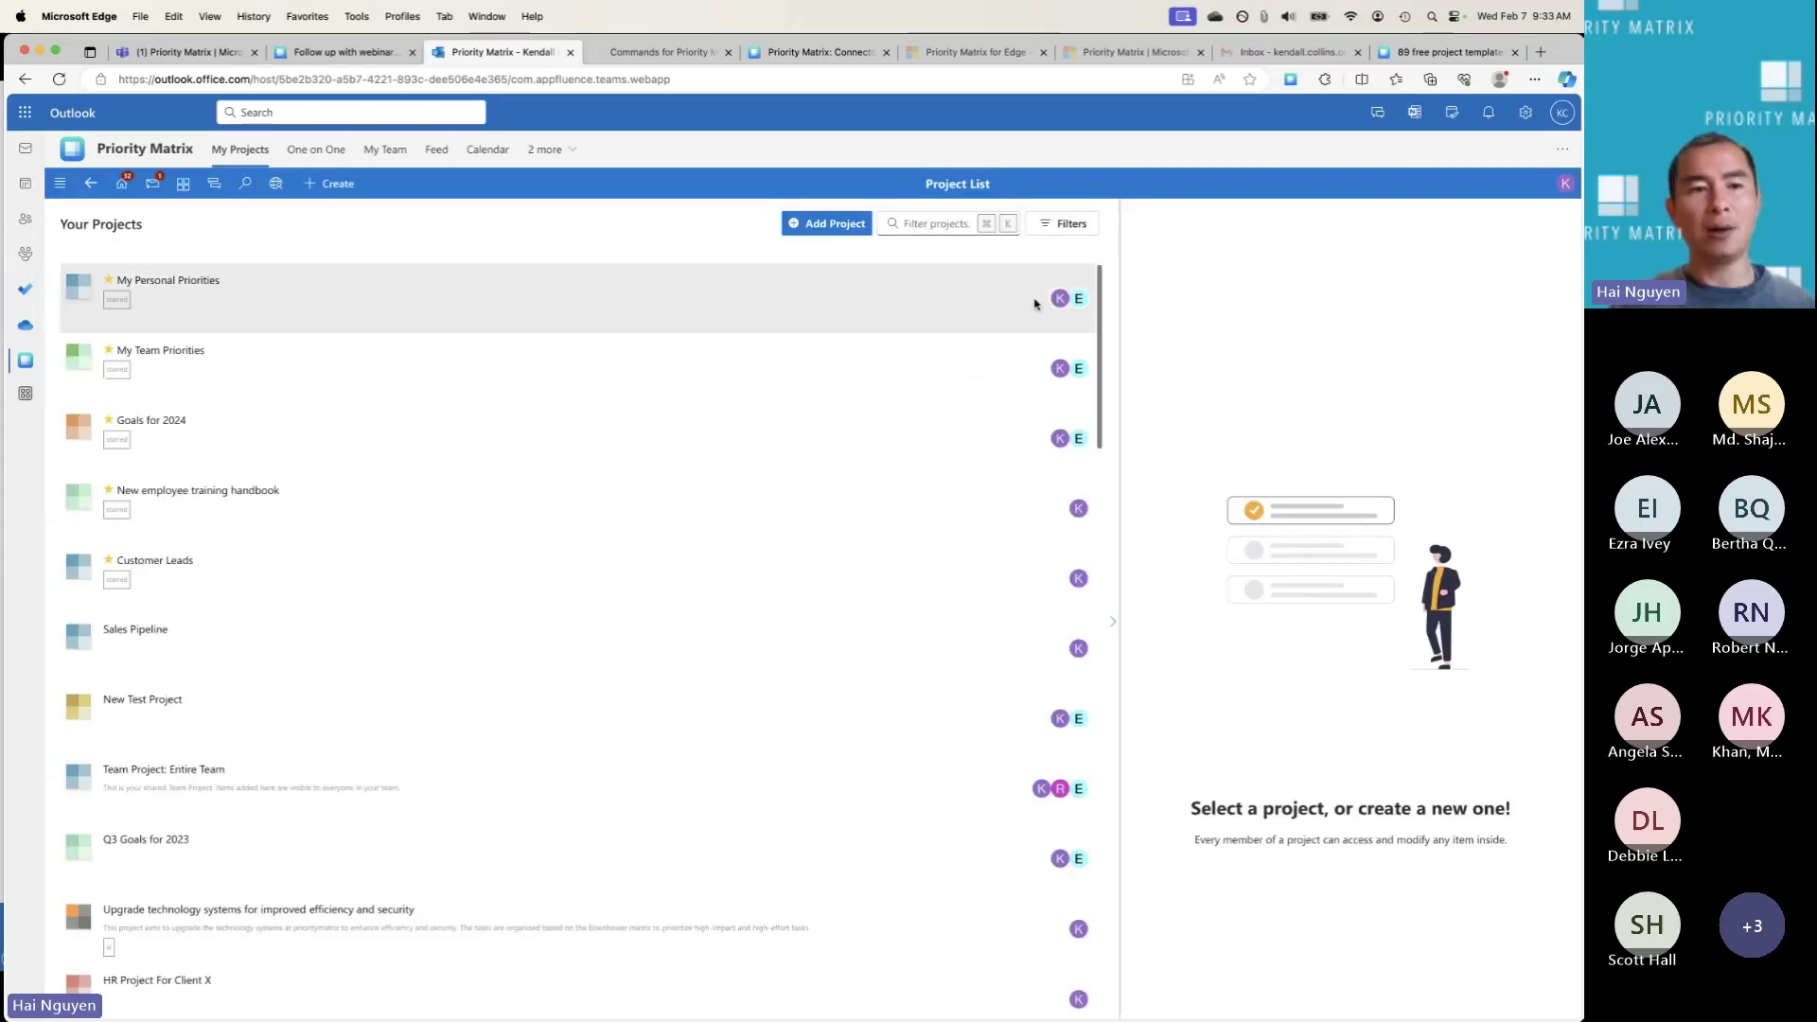
Step: Examine the quadrant names of the Goals for 2024 project and the details of "Read a new business book monthly"
{"action": "left_click", "coordinate": [155, 419]}
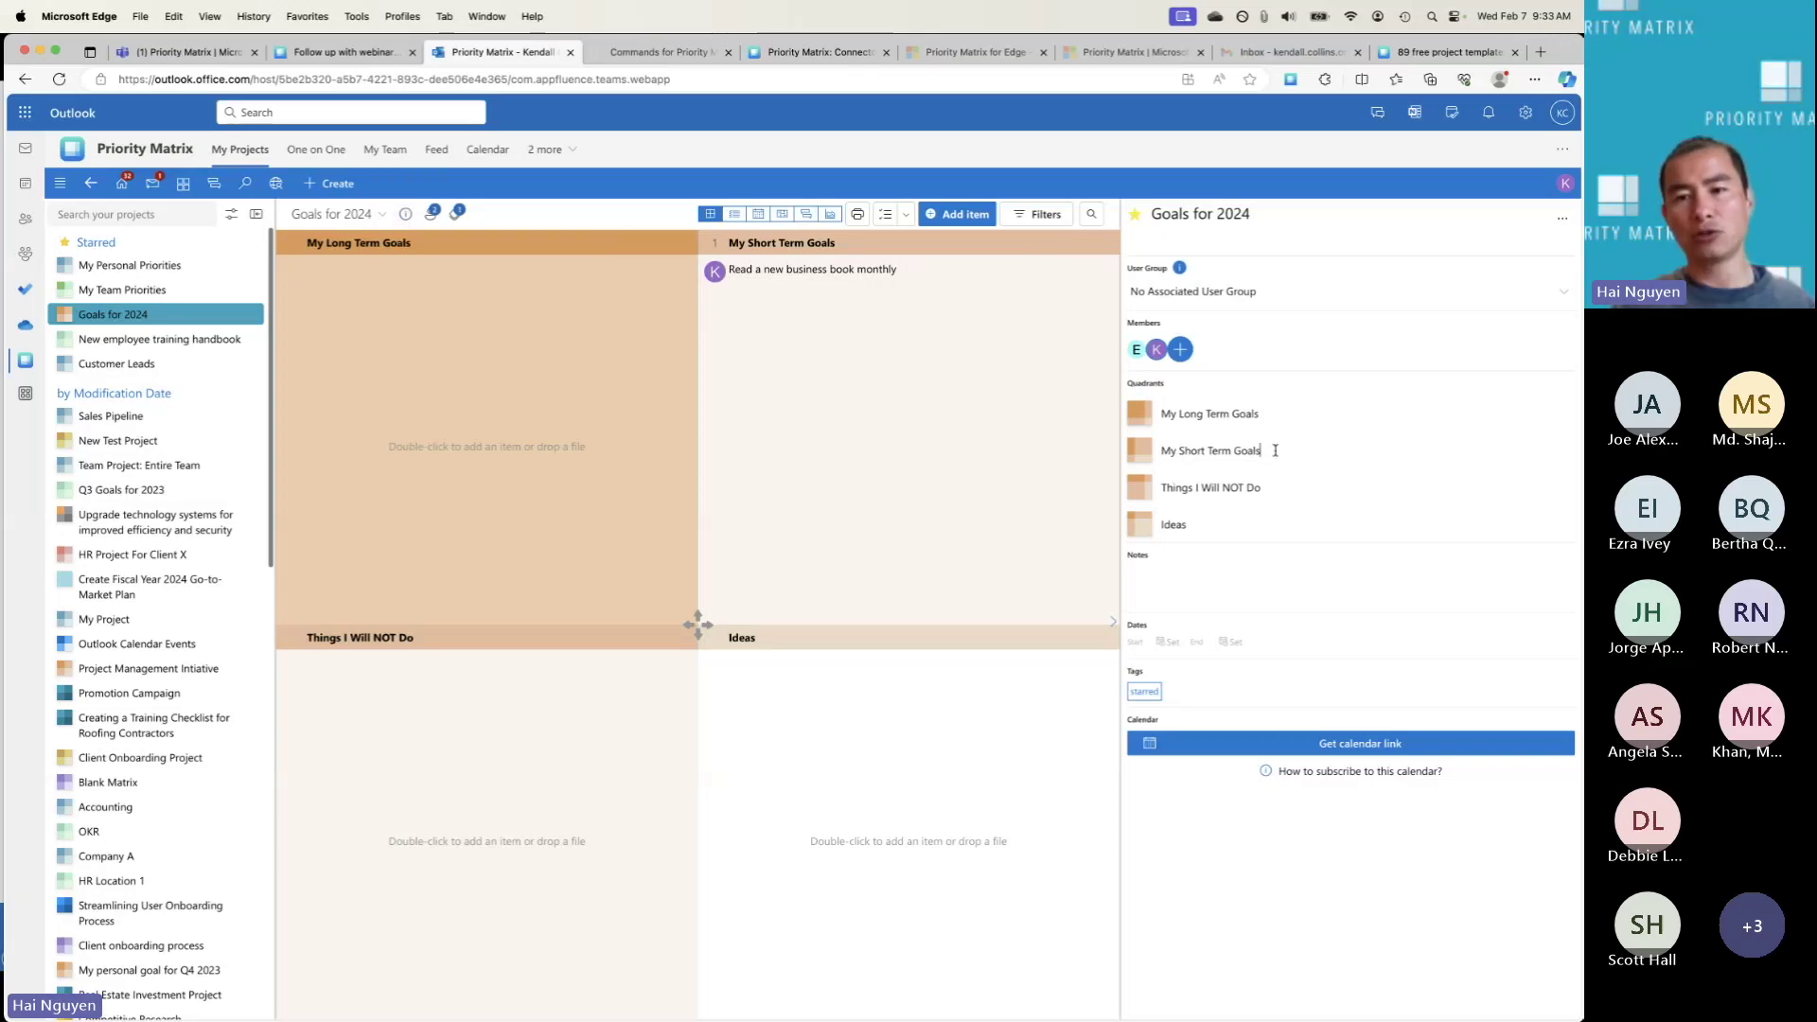
{"action": "left_click", "coordinate": [1264, 533]}
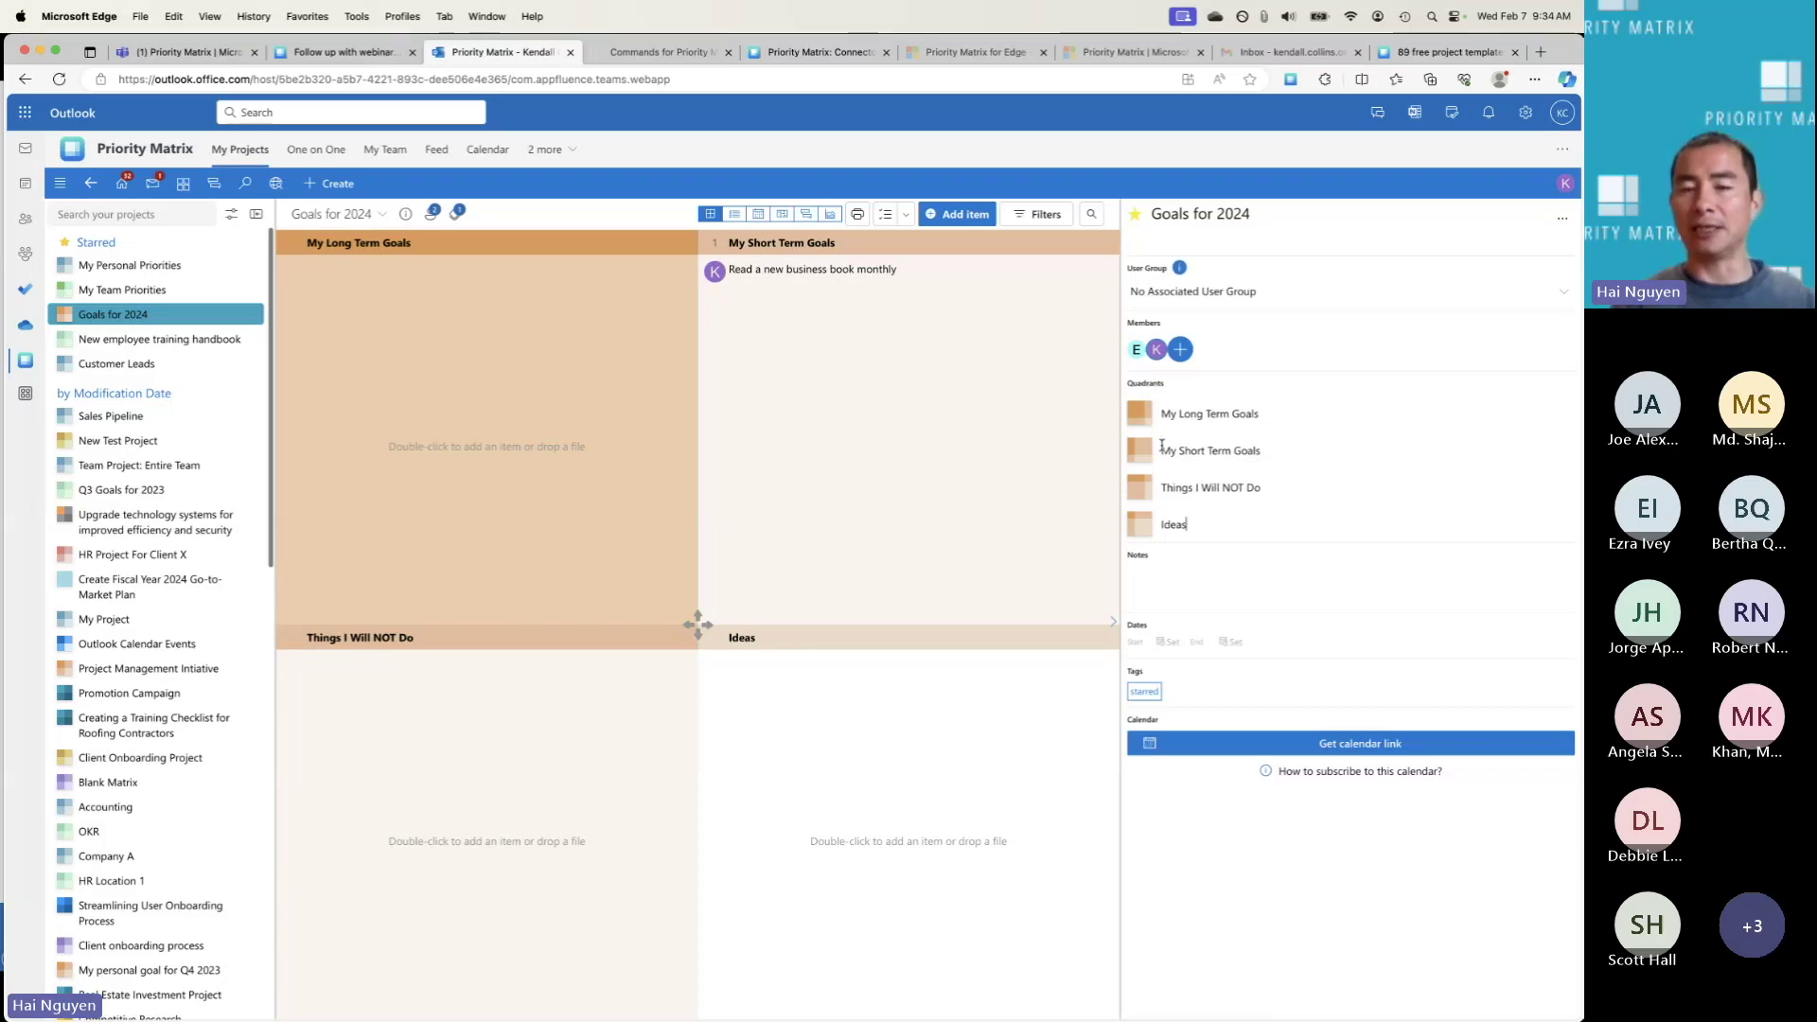
{"action": "left_click", "coordinate": [888, 277]}
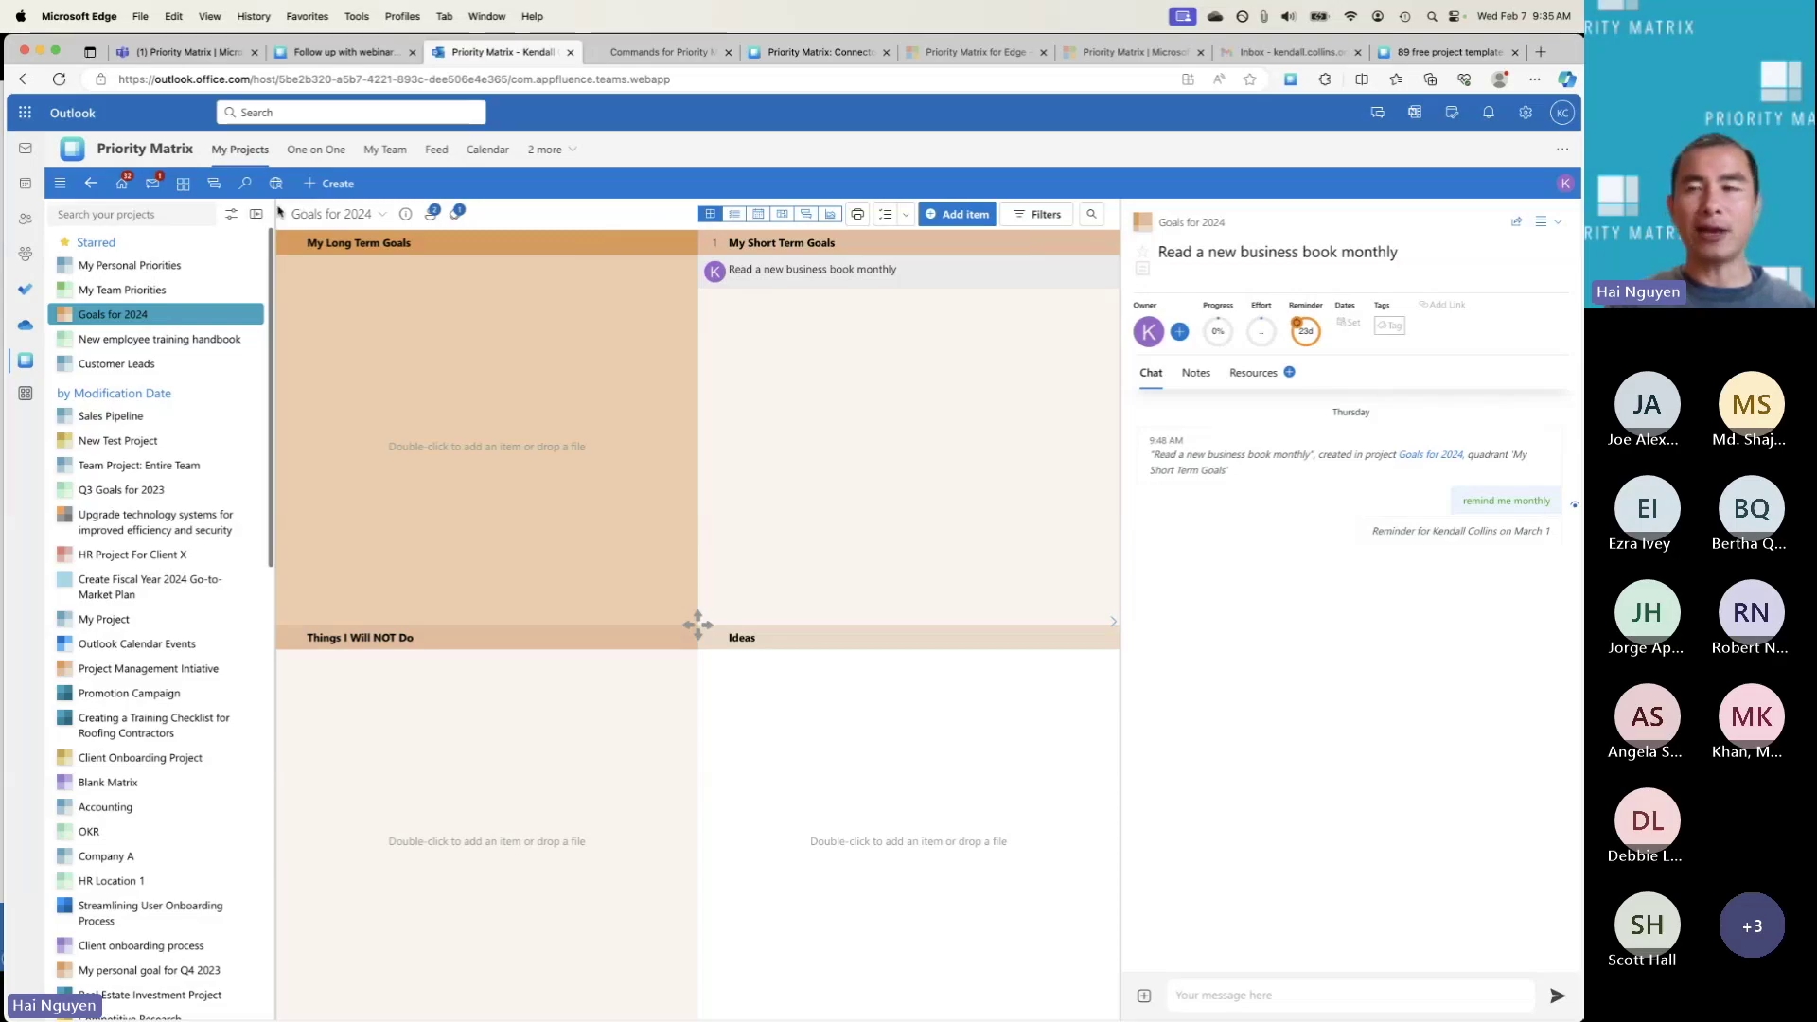
Step: Review the Home view's alerts with their clearing options, the agenda, and the list of own items
{"action": "left_click", "coordinate": [124, 190]}
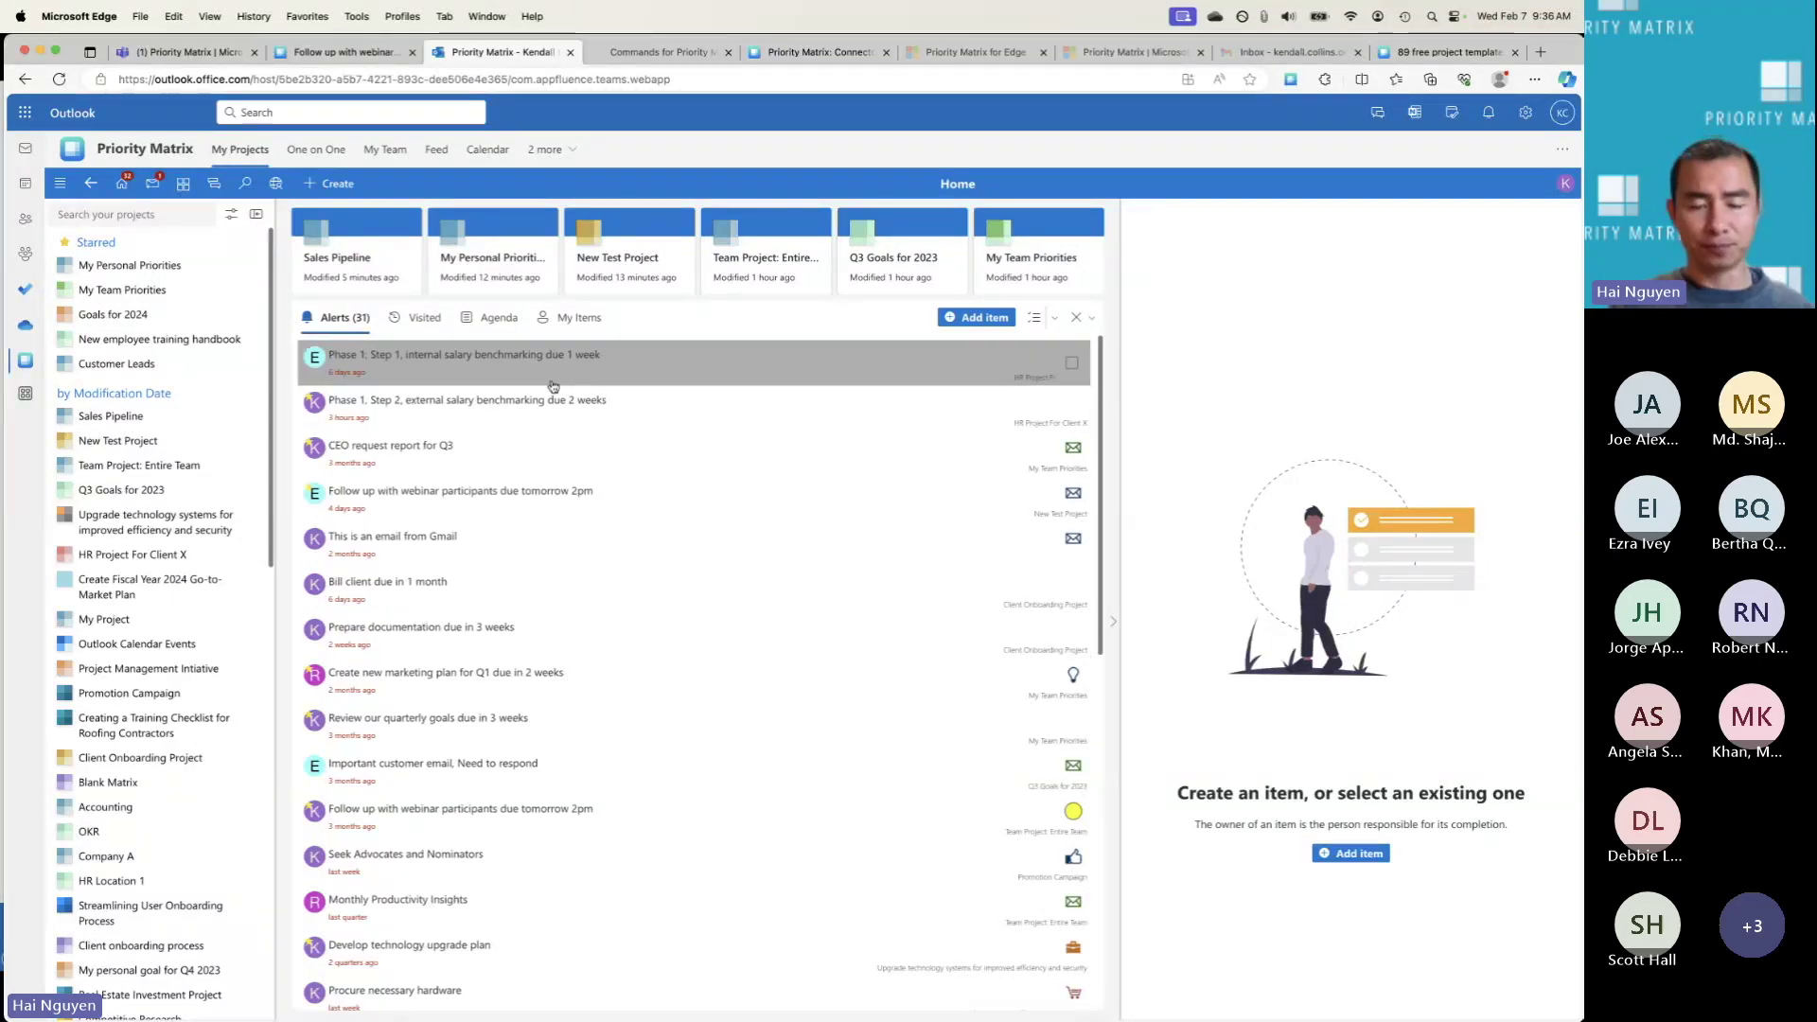
{"action": "left_click", "coordinate": [1095, 319]}
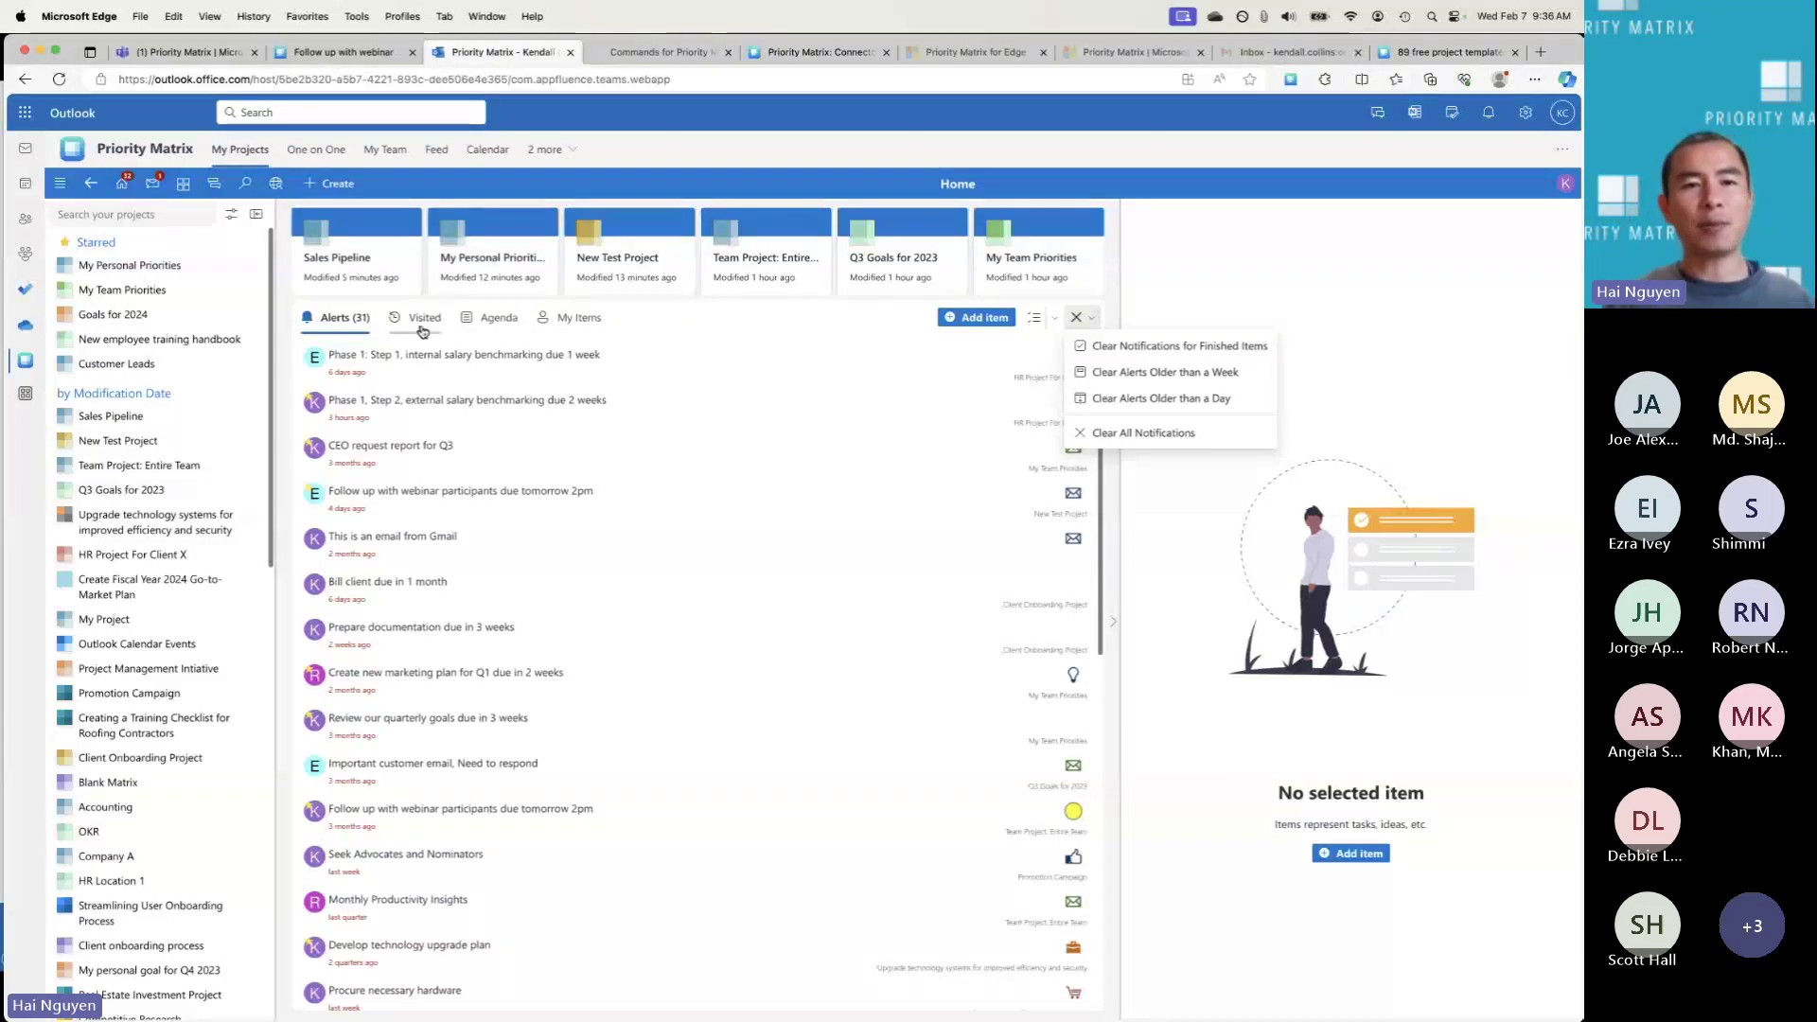
{"action": "left_click", "coordinate": [499, 320]}
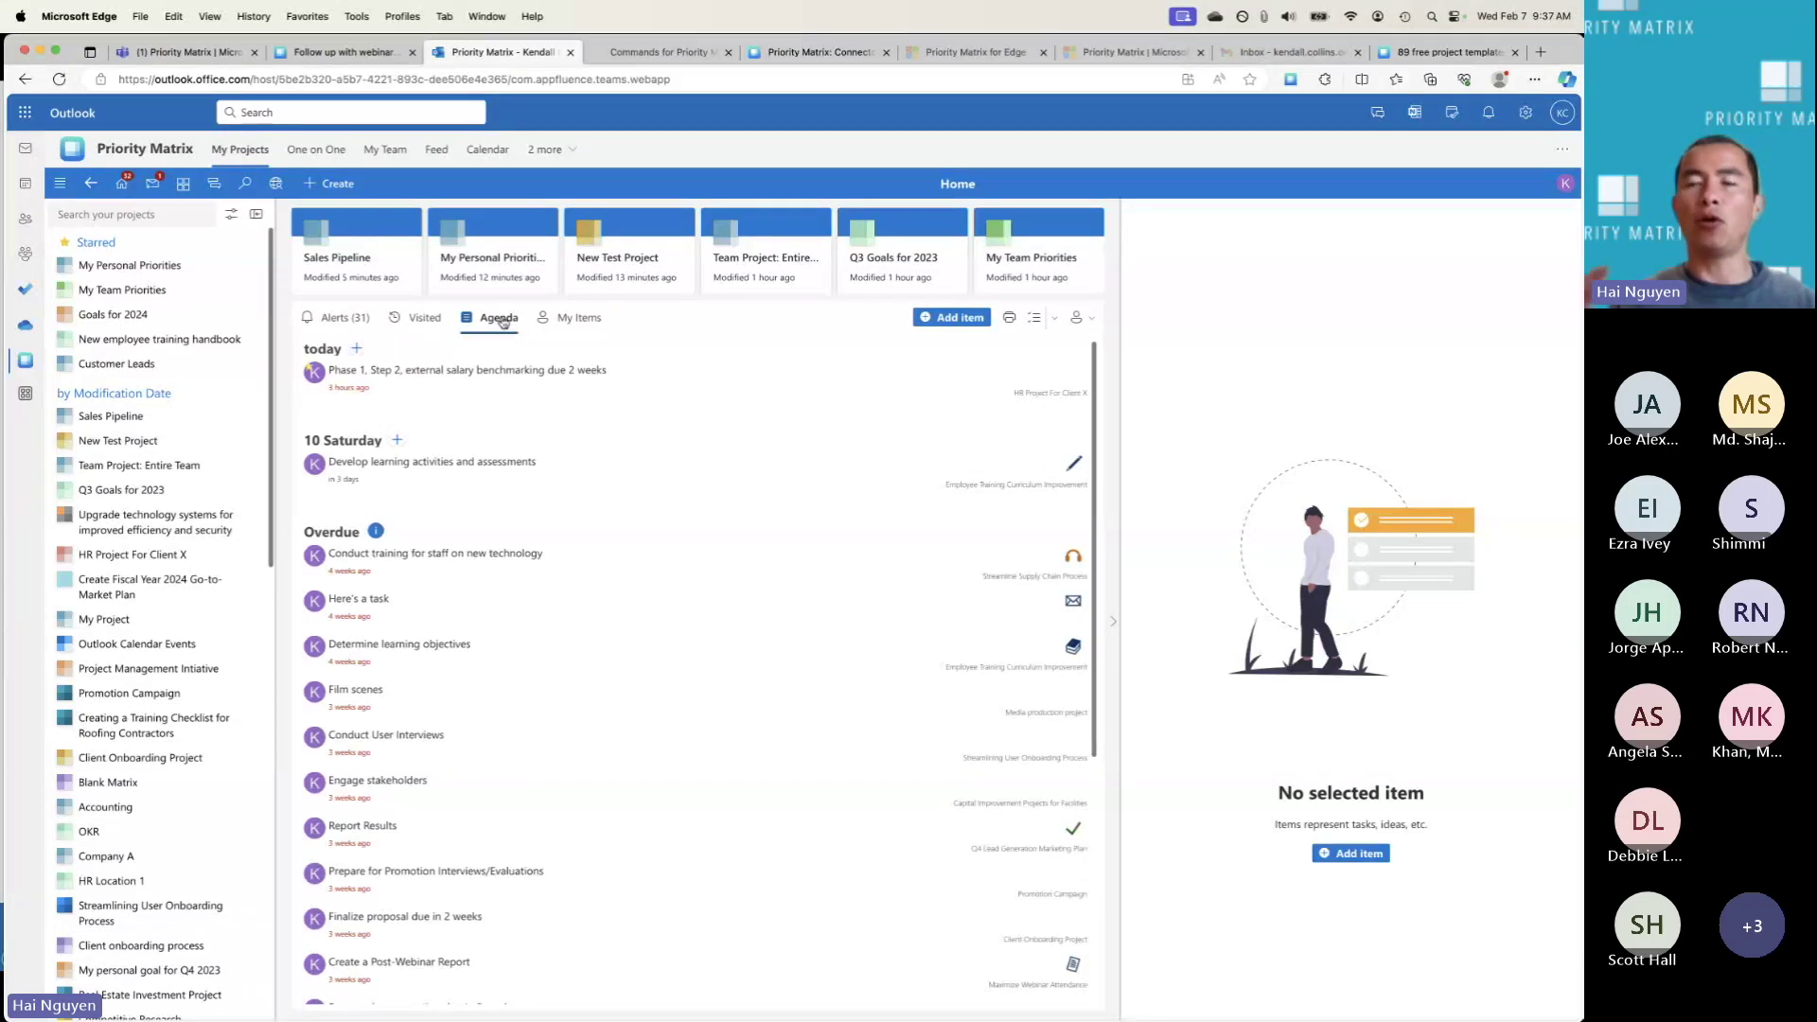
{"action": "left_click", "coordinate": [585, 319]}
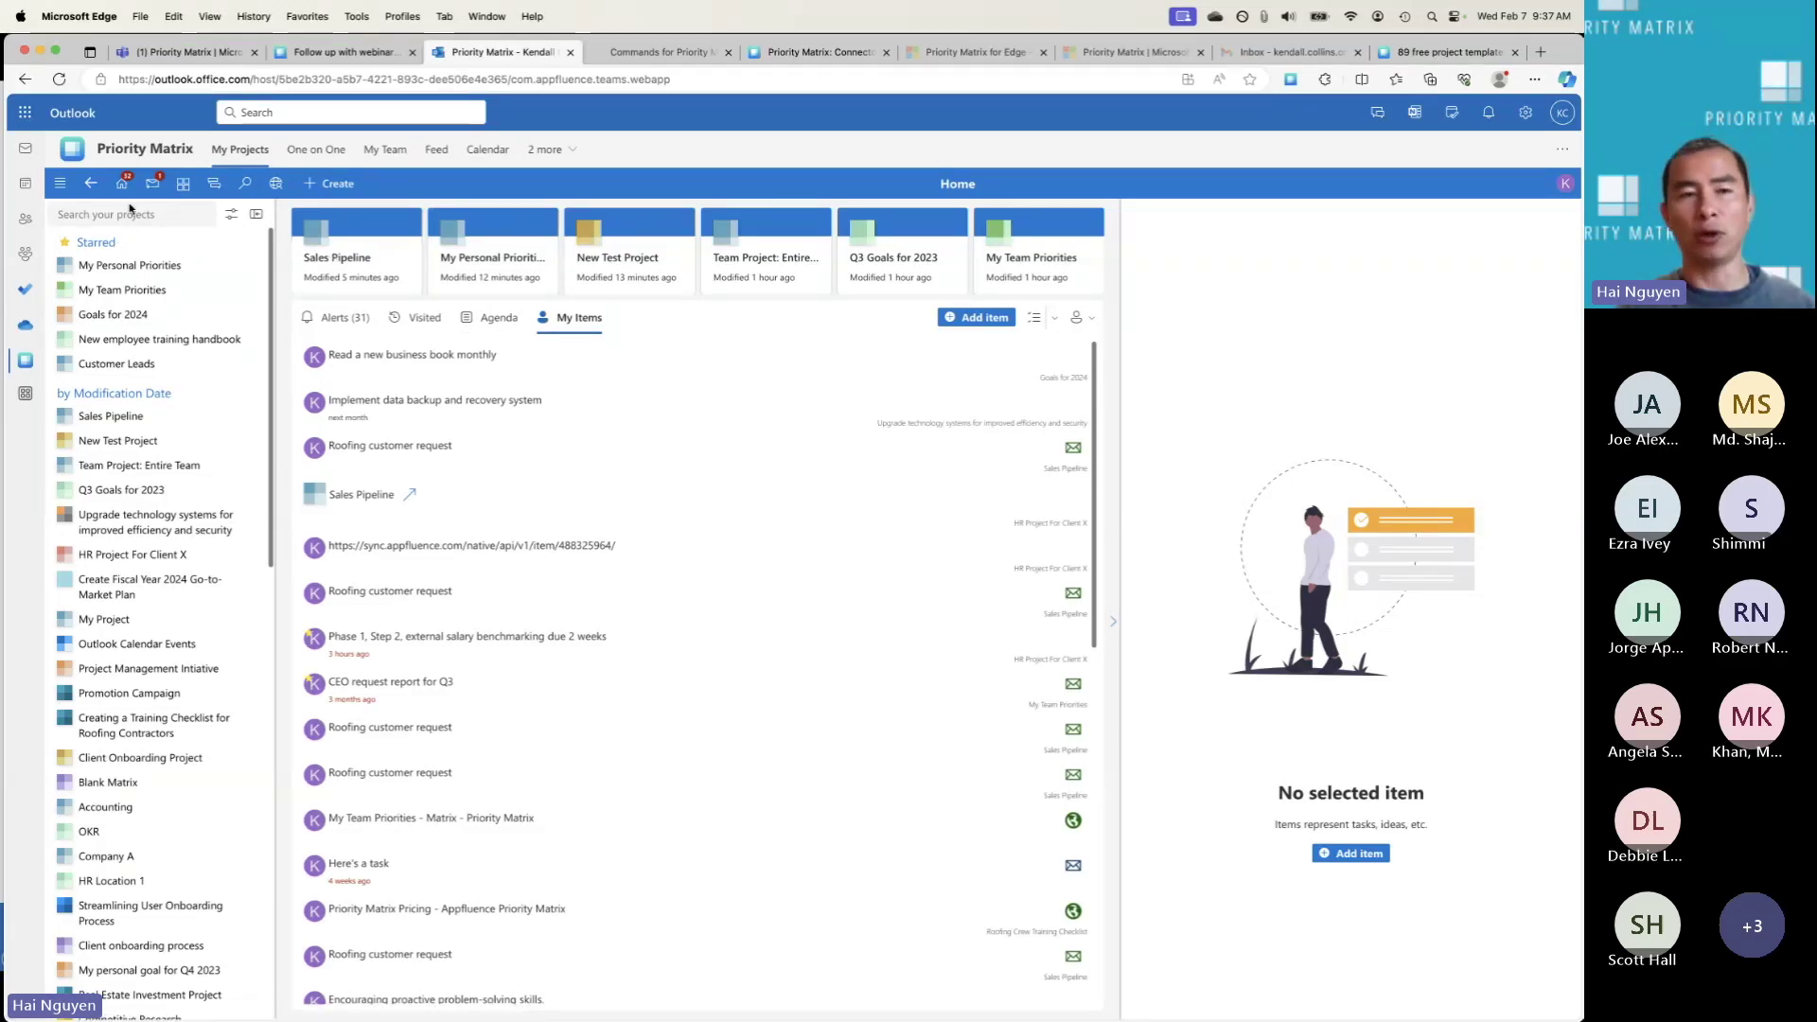
Step: Open the One on One view with a collaborator, review the shared items, and check the new shared task form without adding a task
{"action": "left_click", "coordinate": [59, 186]}
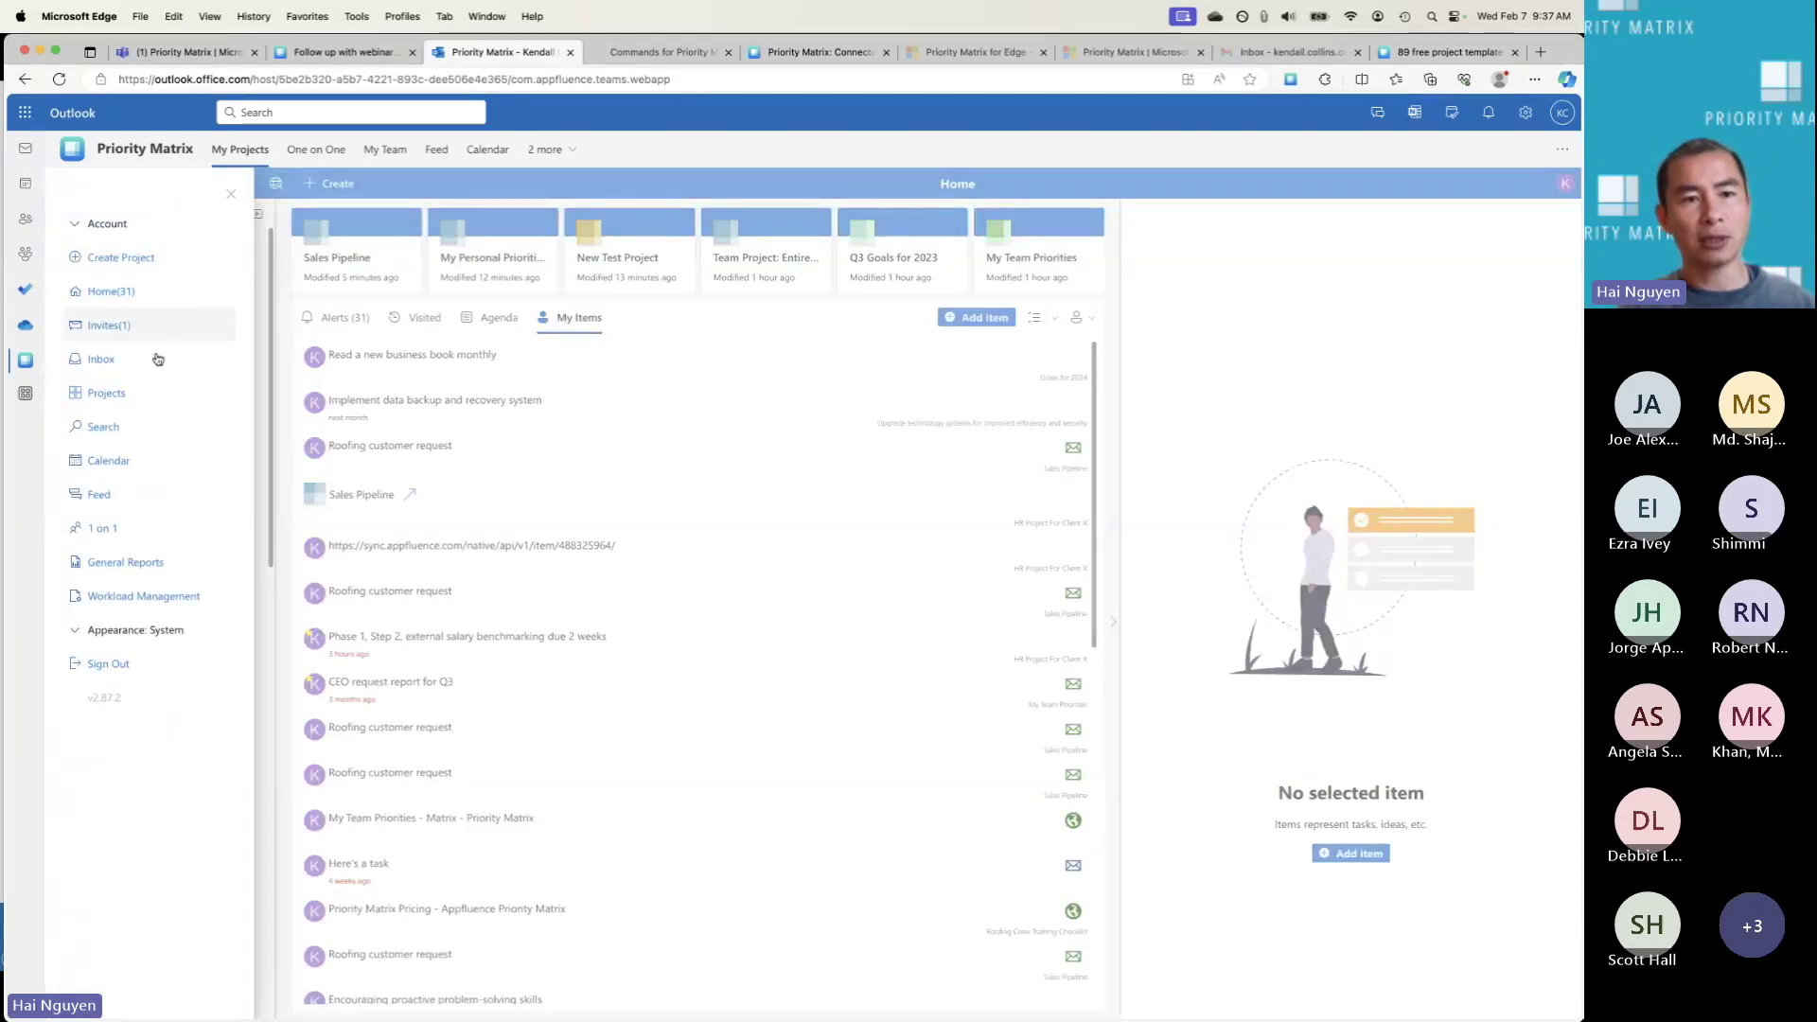
{"action": "left_click", "coordinate": [109, 528]}
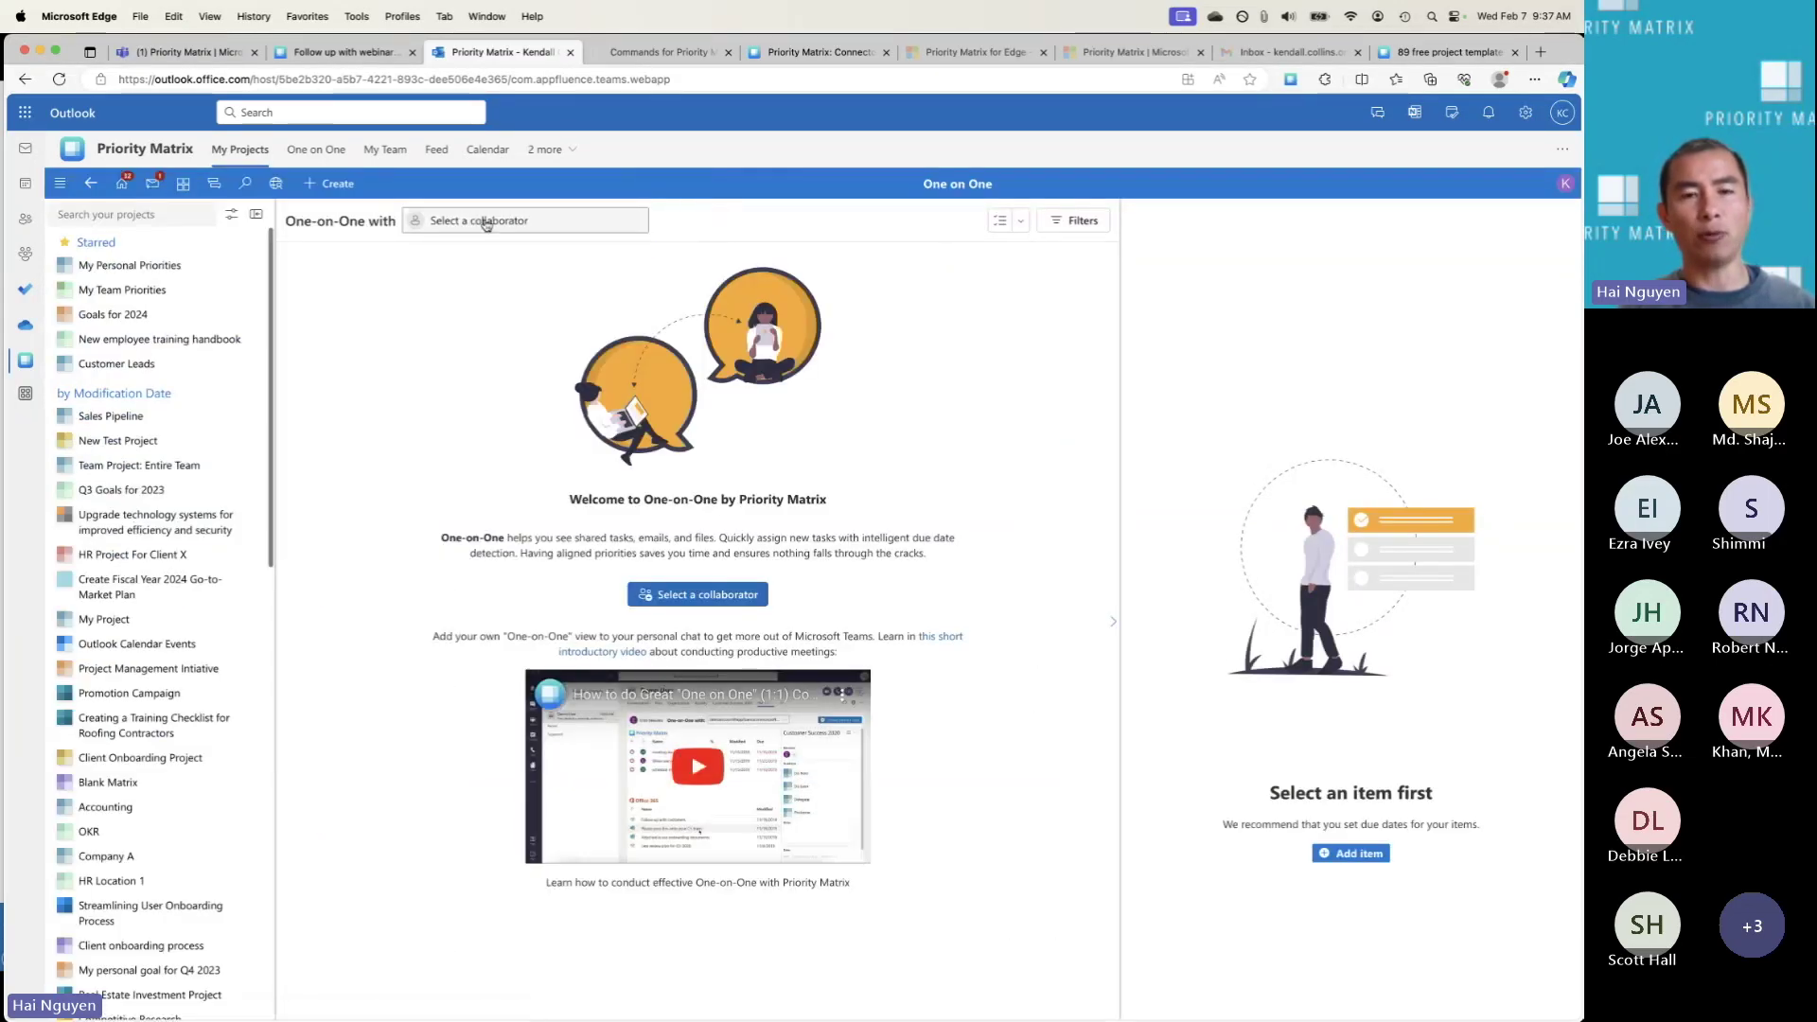
{"action": "left_click", "coordinate": [624, 230]}
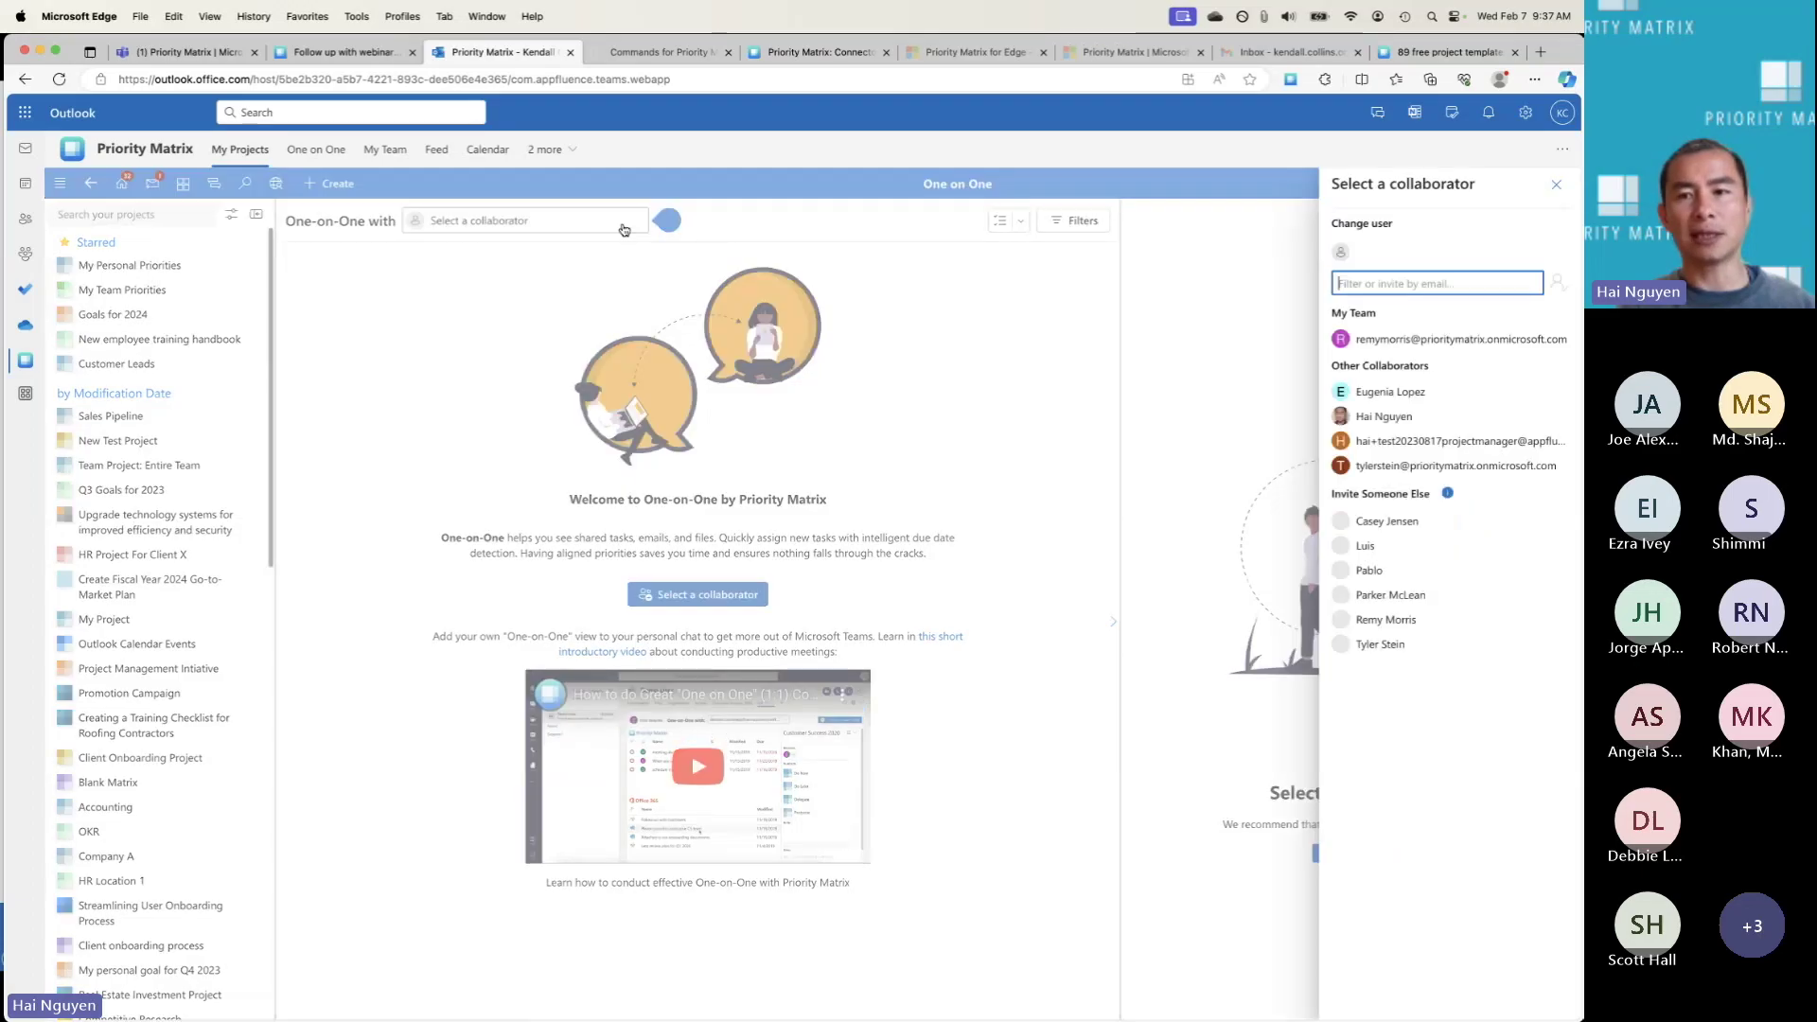
{"action": "left_click", "coordinate": [1400, 395]}
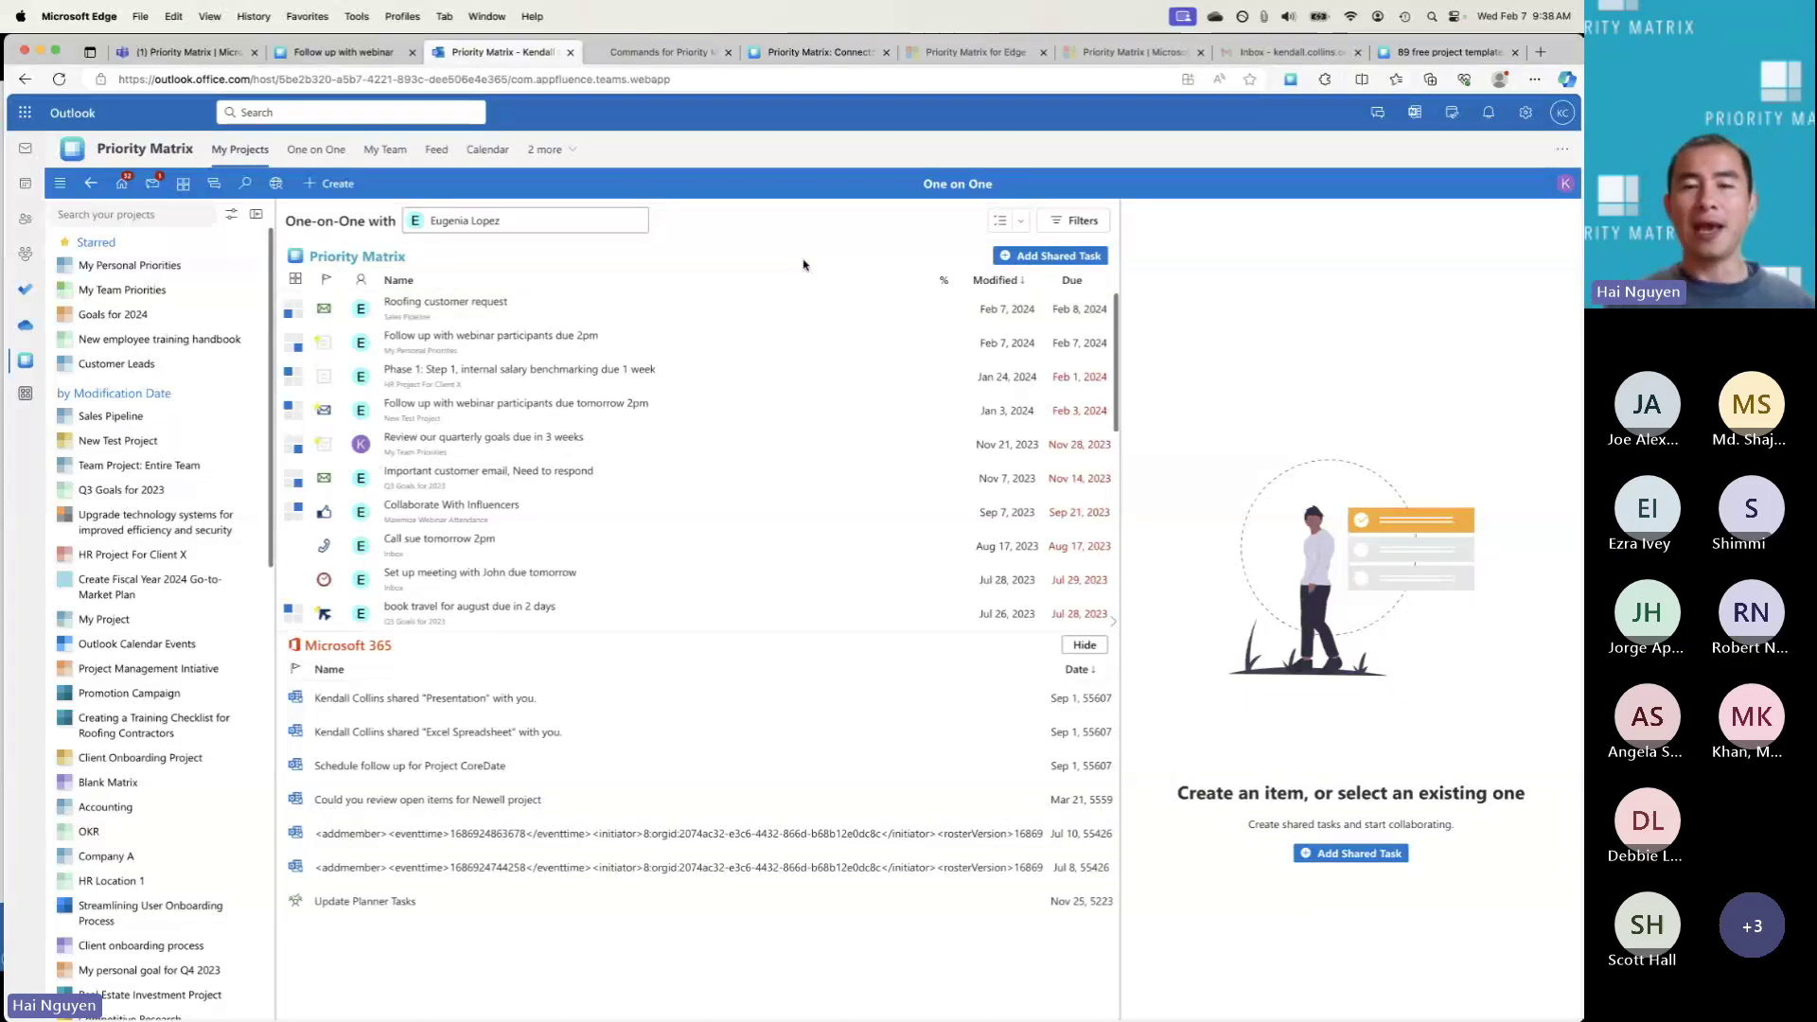
{"action": "left_click", "coordinate": [1060, 256]}
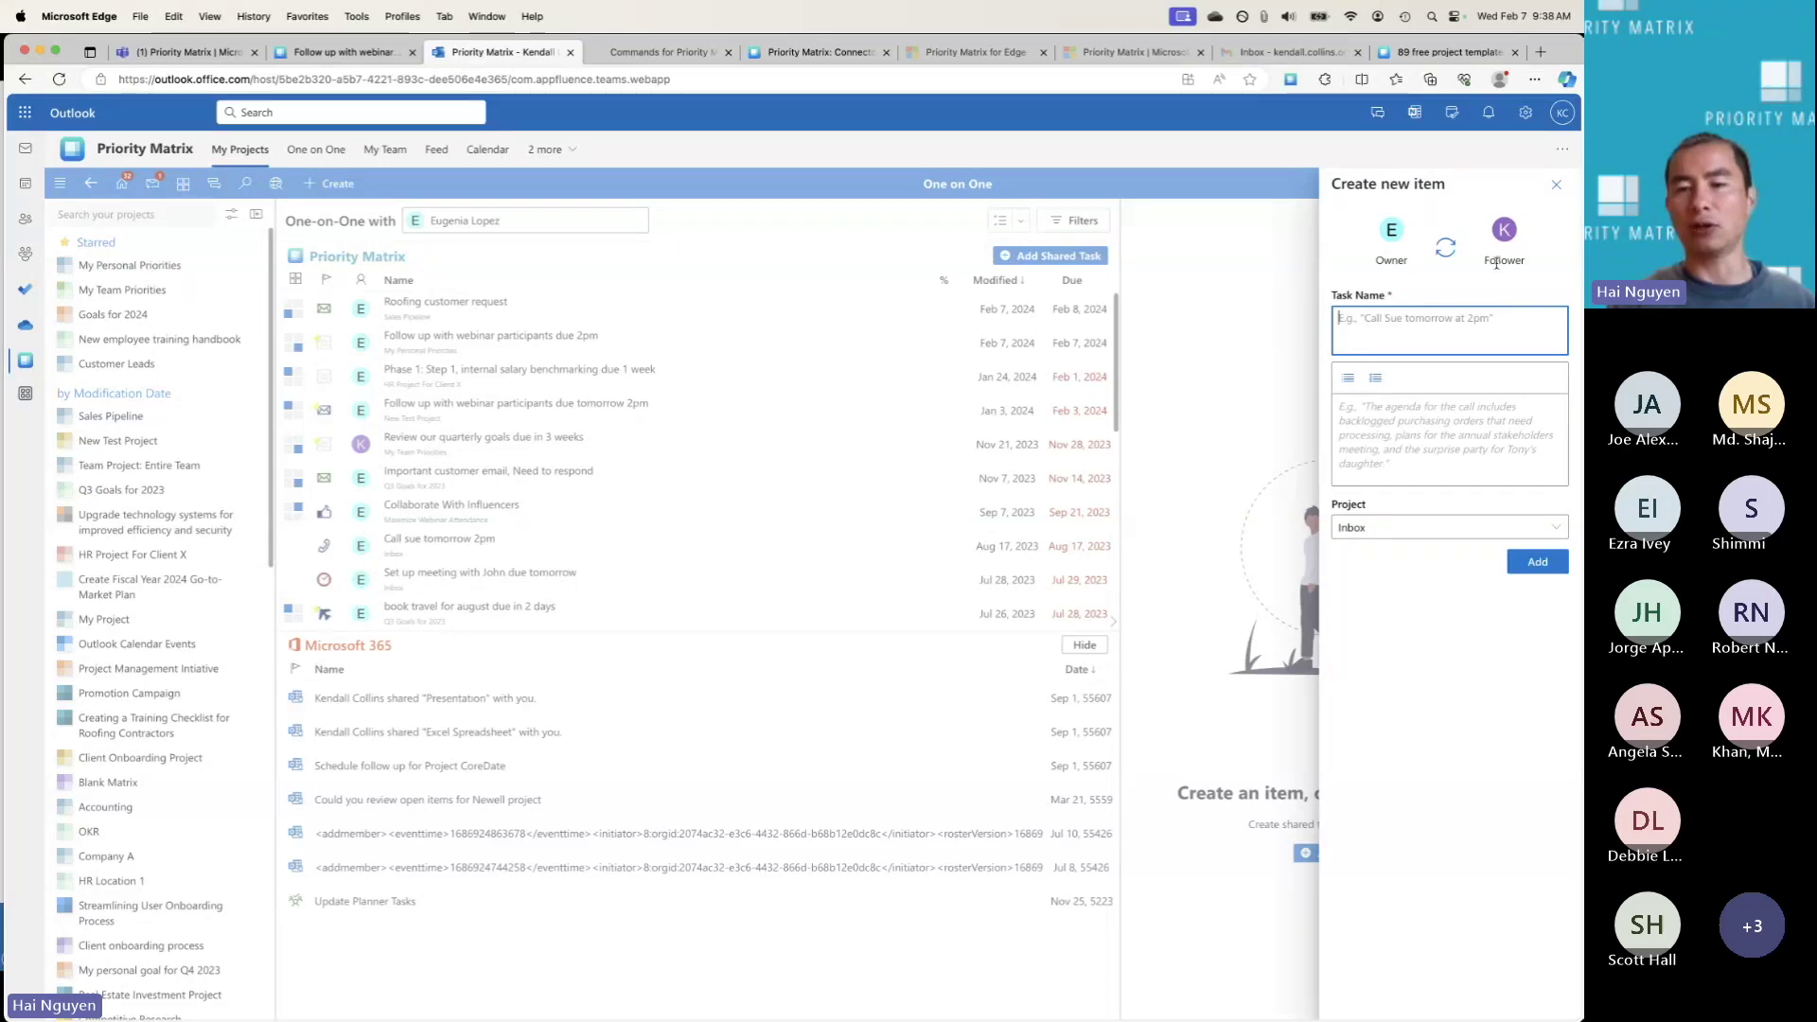
{"action": "left_click", "coordinate": [1556, 184]}
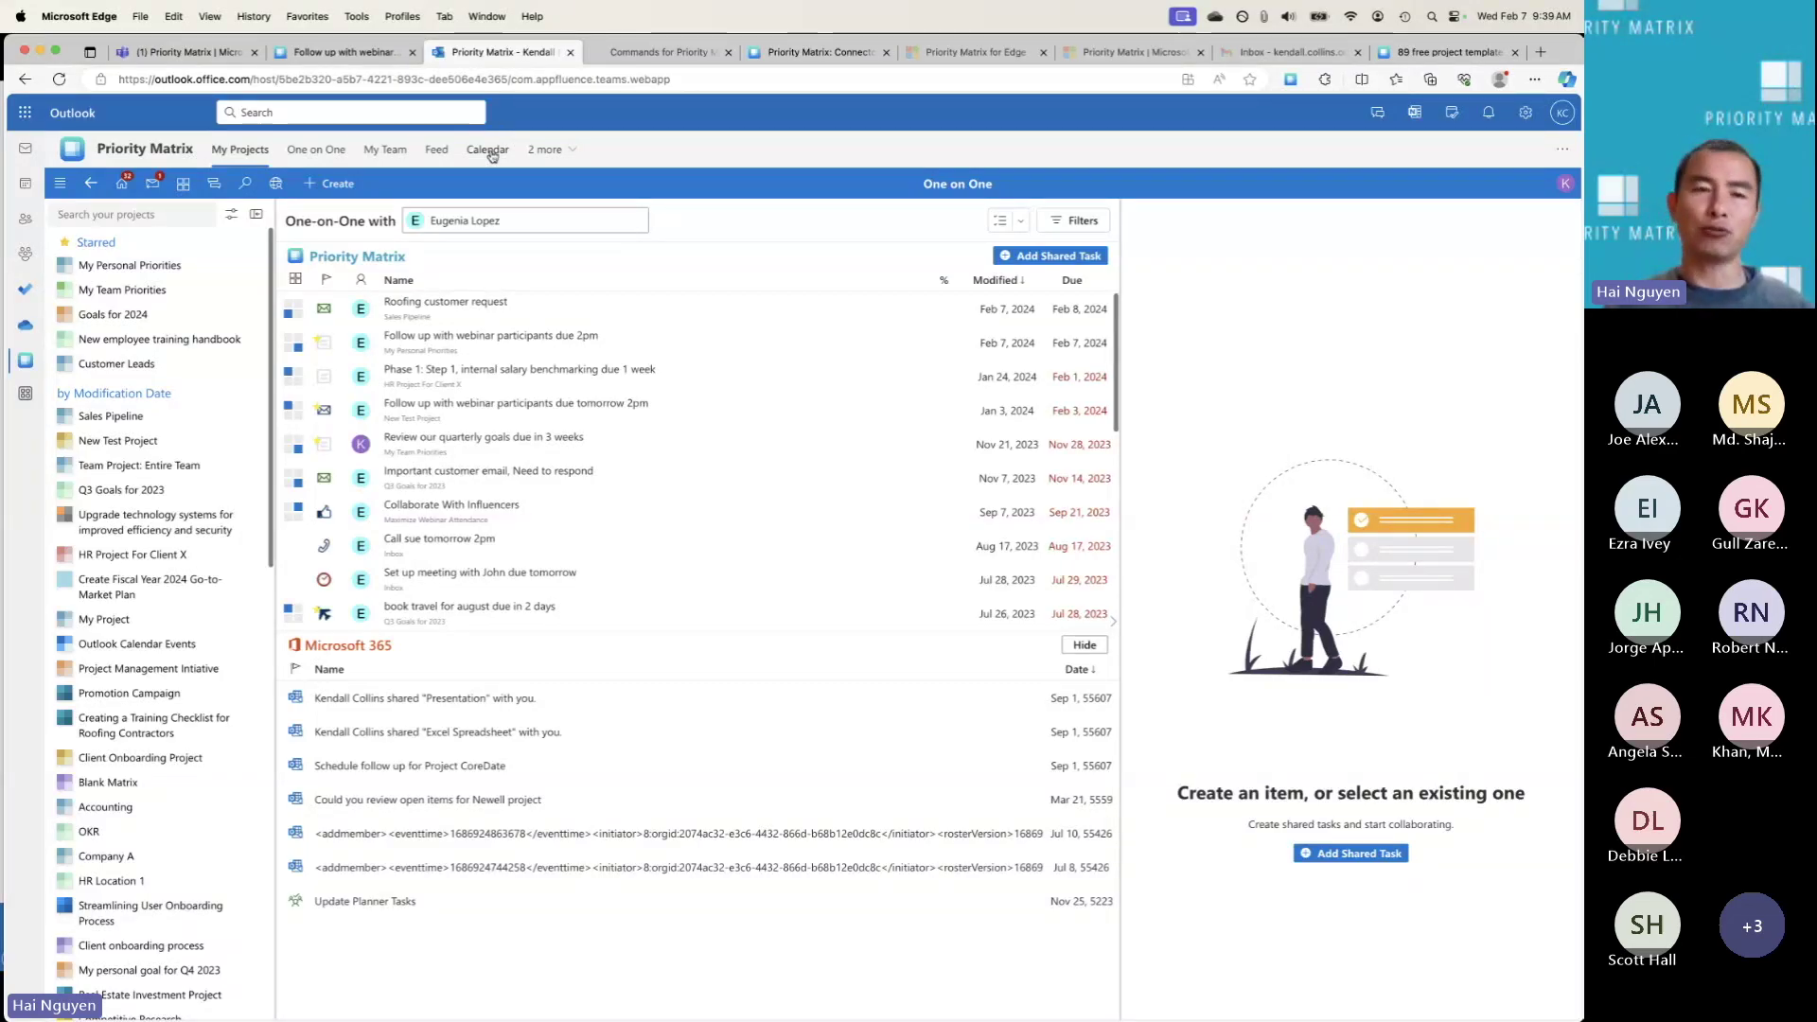
Step: Switch to Microsoft Teams and check the pinning options of the Priority Matrix app
{"action": "left_click", "coordinate": [194, 60]}
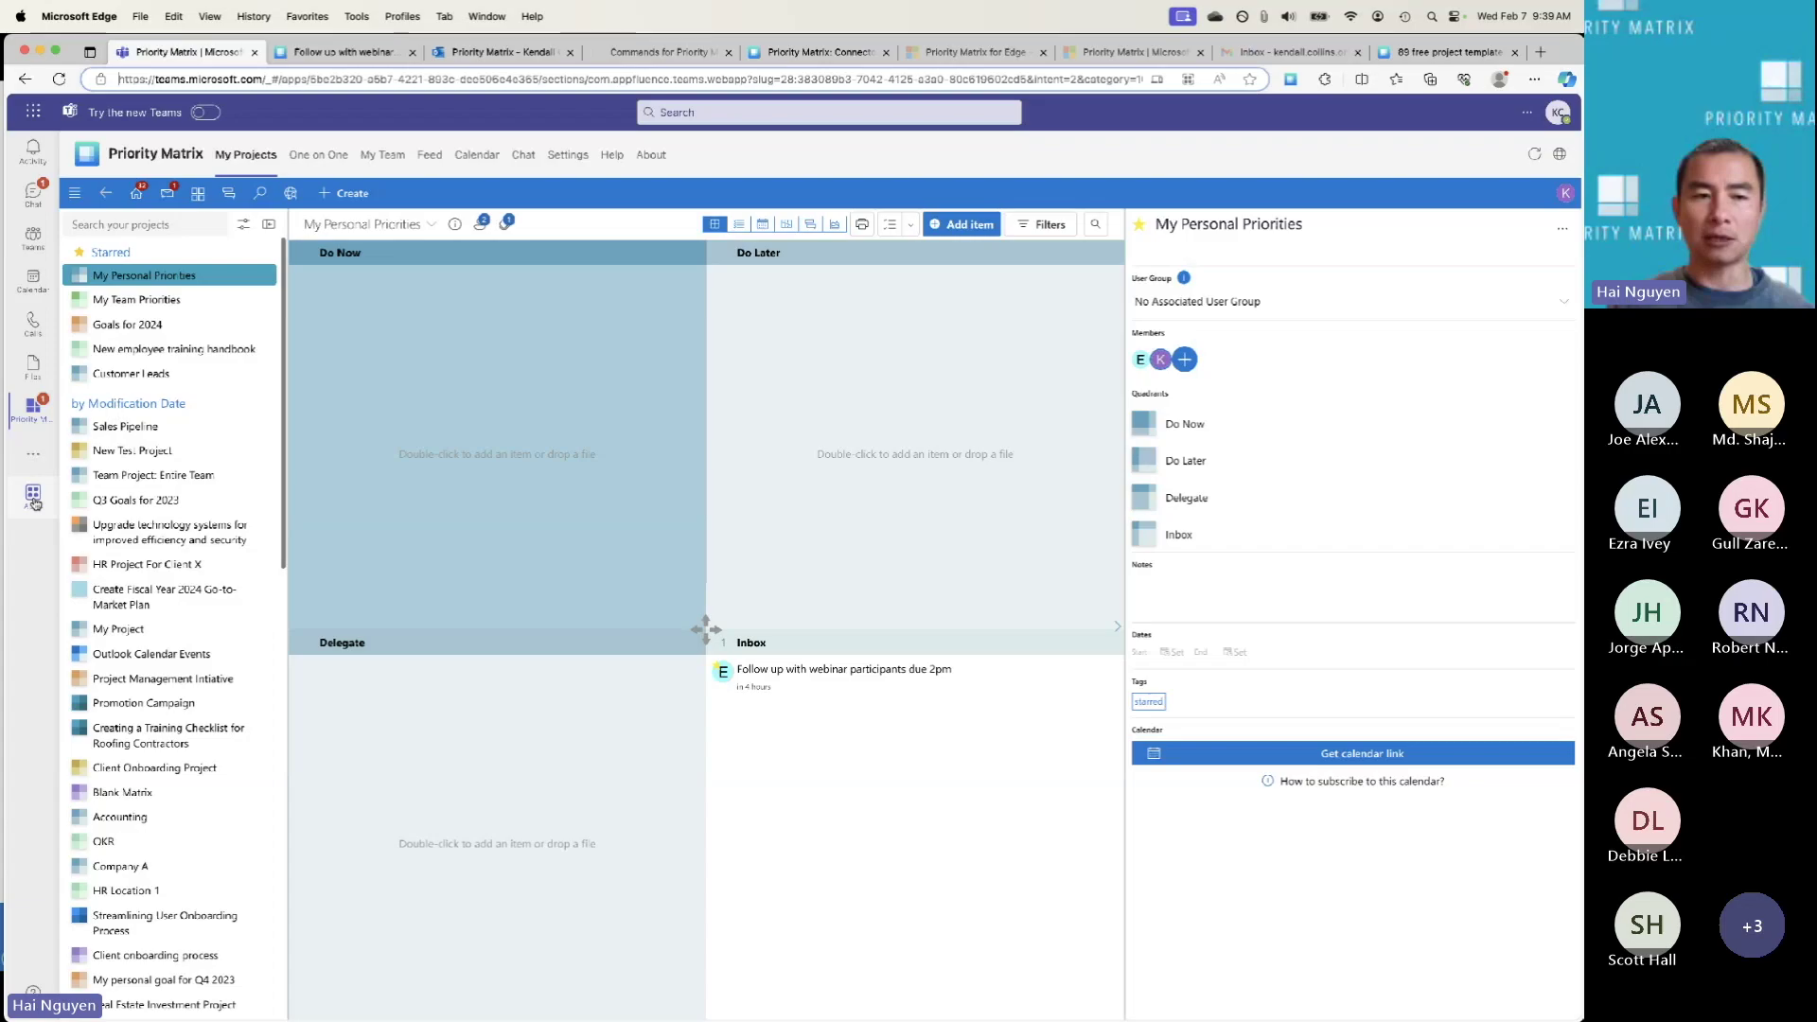
{"action": "right_click", "coordinate": [30, 417]}
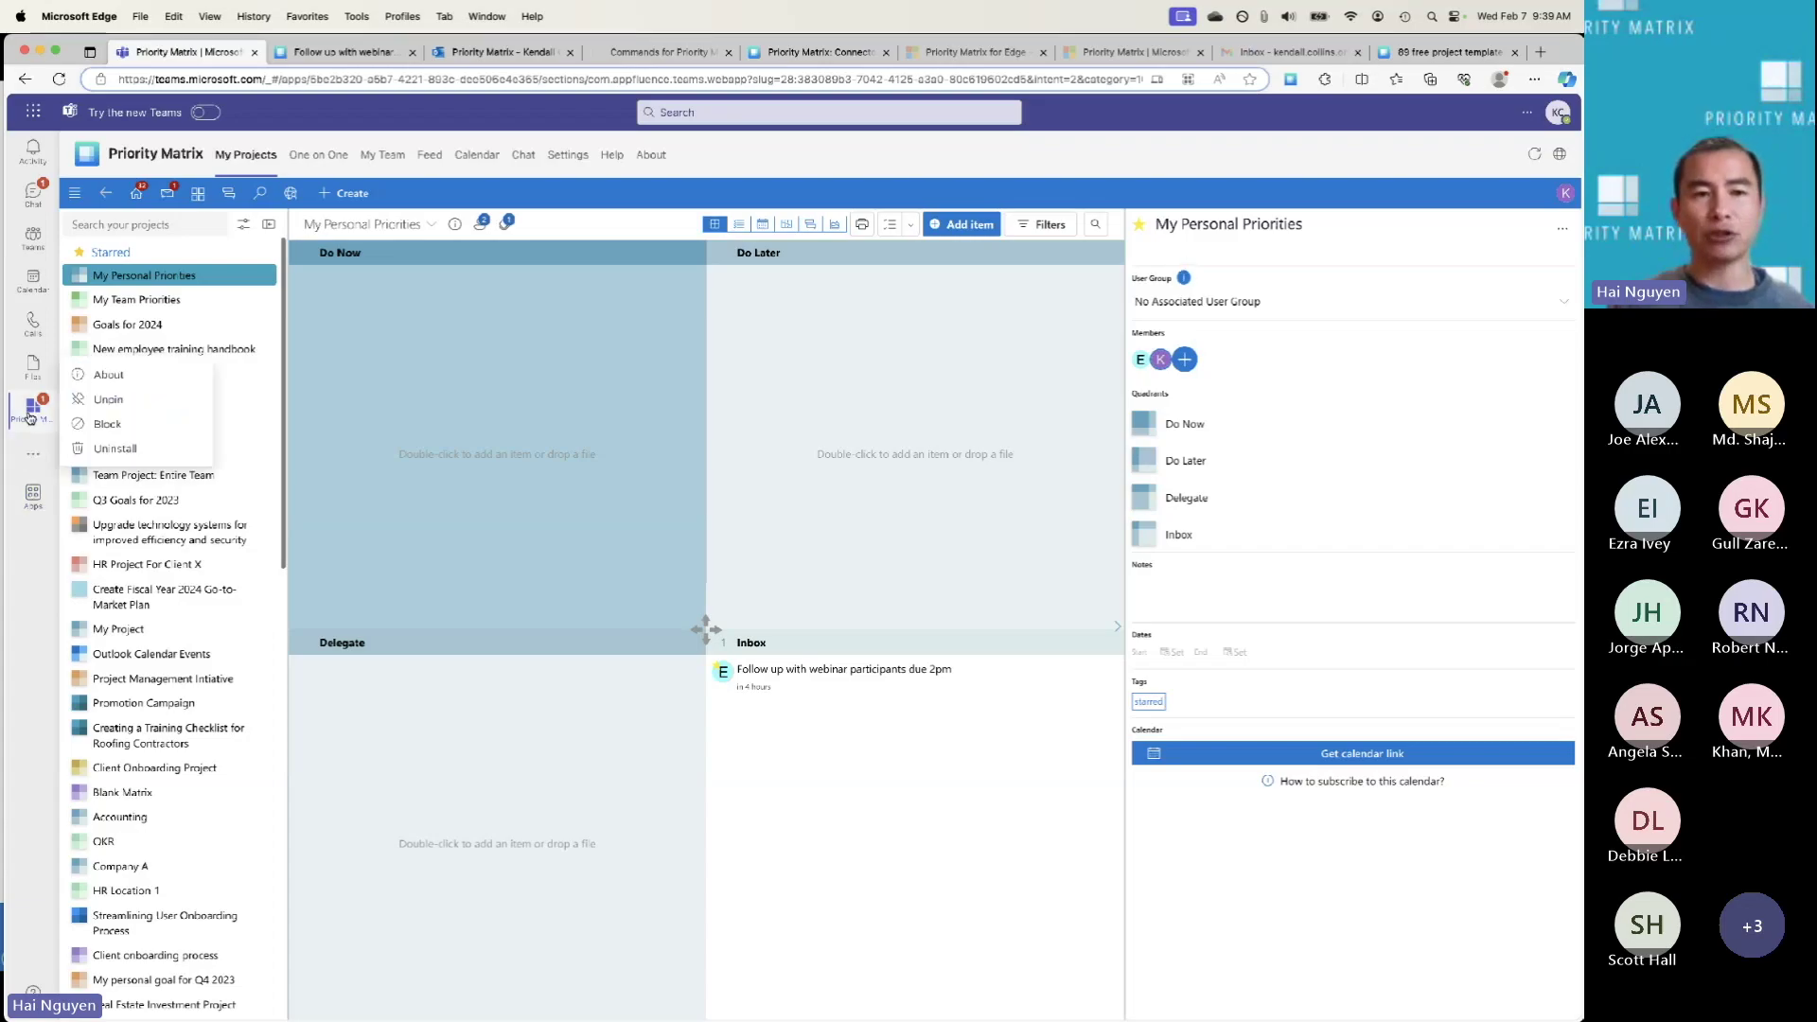
{"action": "left_click", "coordinate": [277, 273]}
{"action": "mouse_move", "coordinate": [291, 269]}
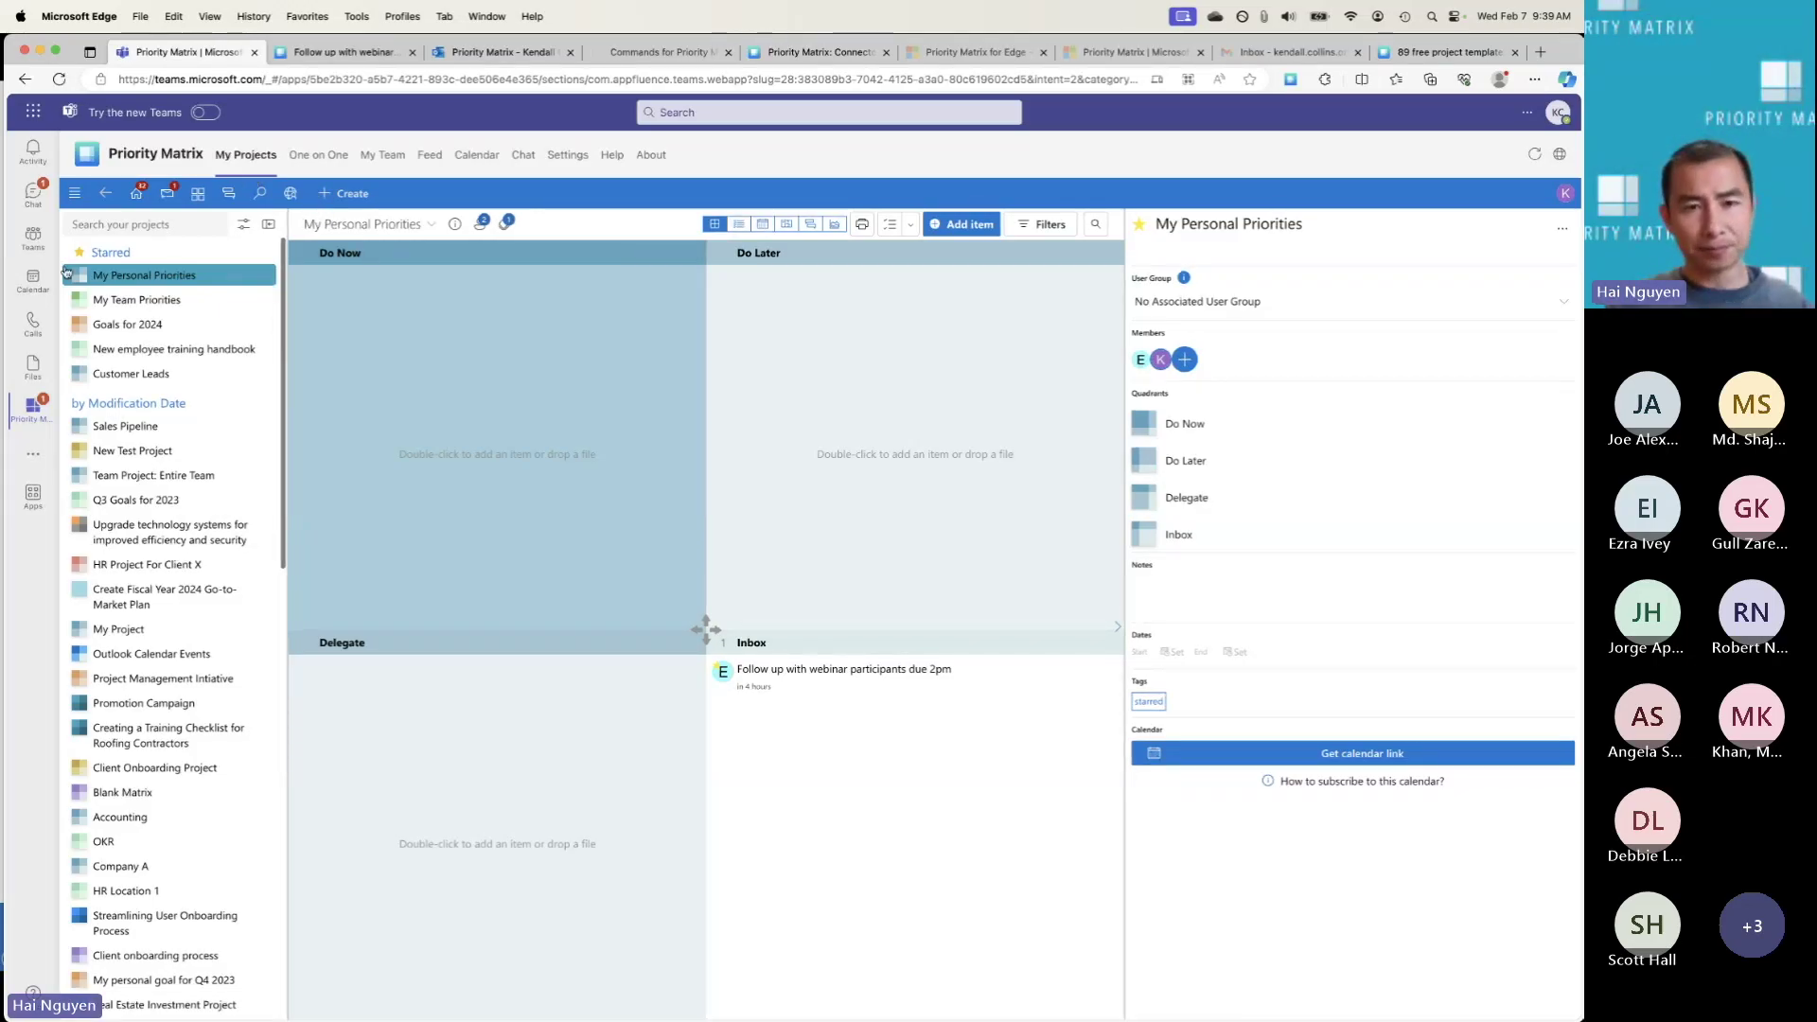
Step: Review the PM 1:1 tab in the pinned colleague's chat and the setup form for adding a Priority Matrix tab, without saving one
{"action": "left_click", "coordinate": [49, 192]}
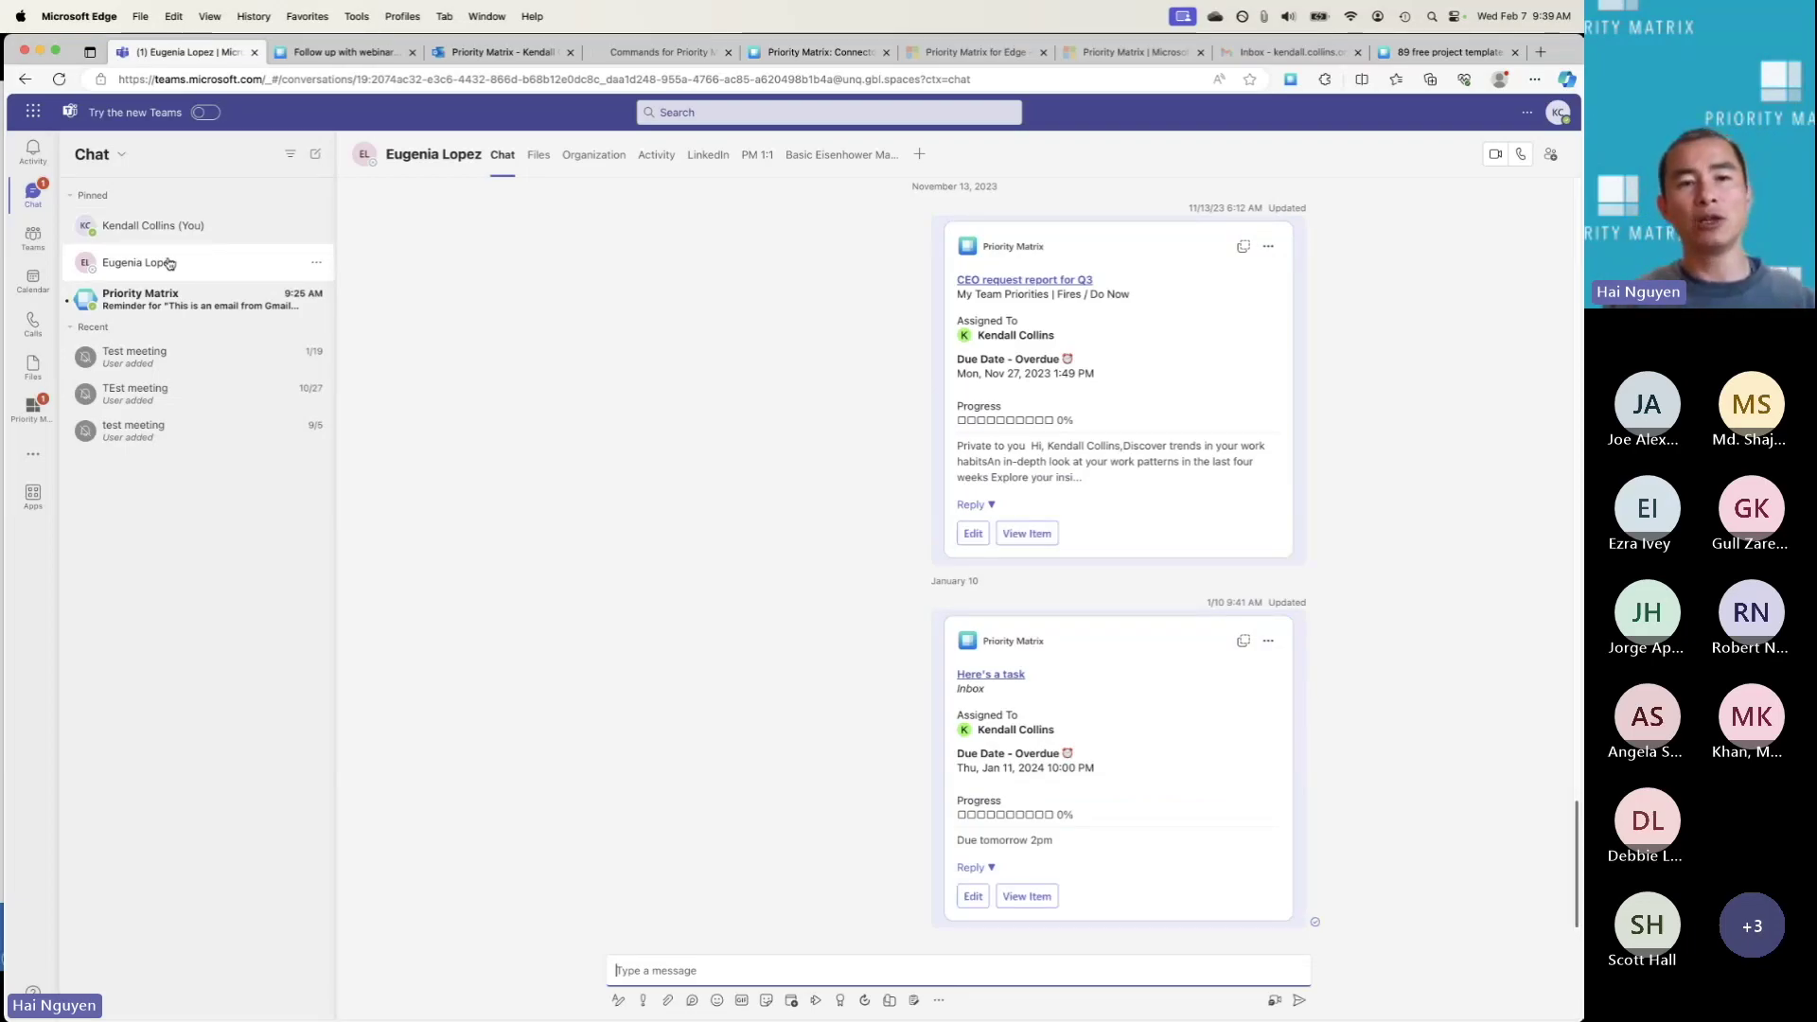
{"action": "left_click", "coordinate": [761, 176]}
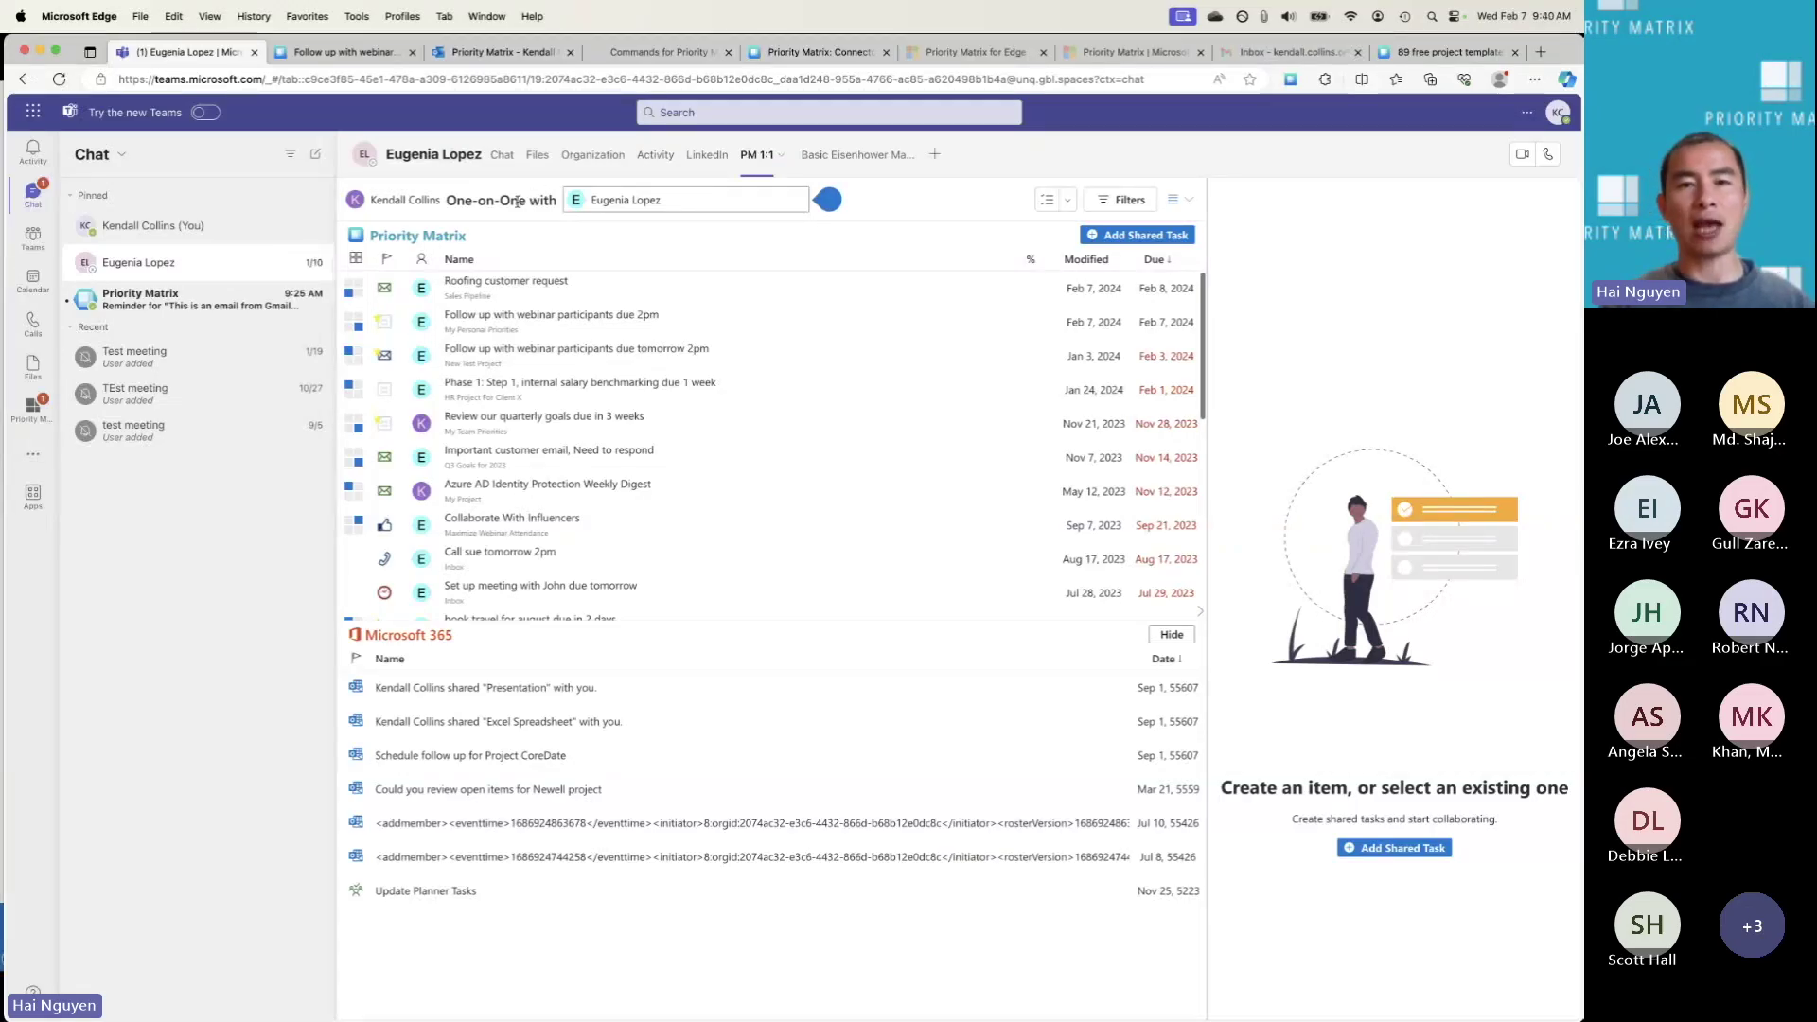
{"action": "left_click", "coordinate": [936, 155]}
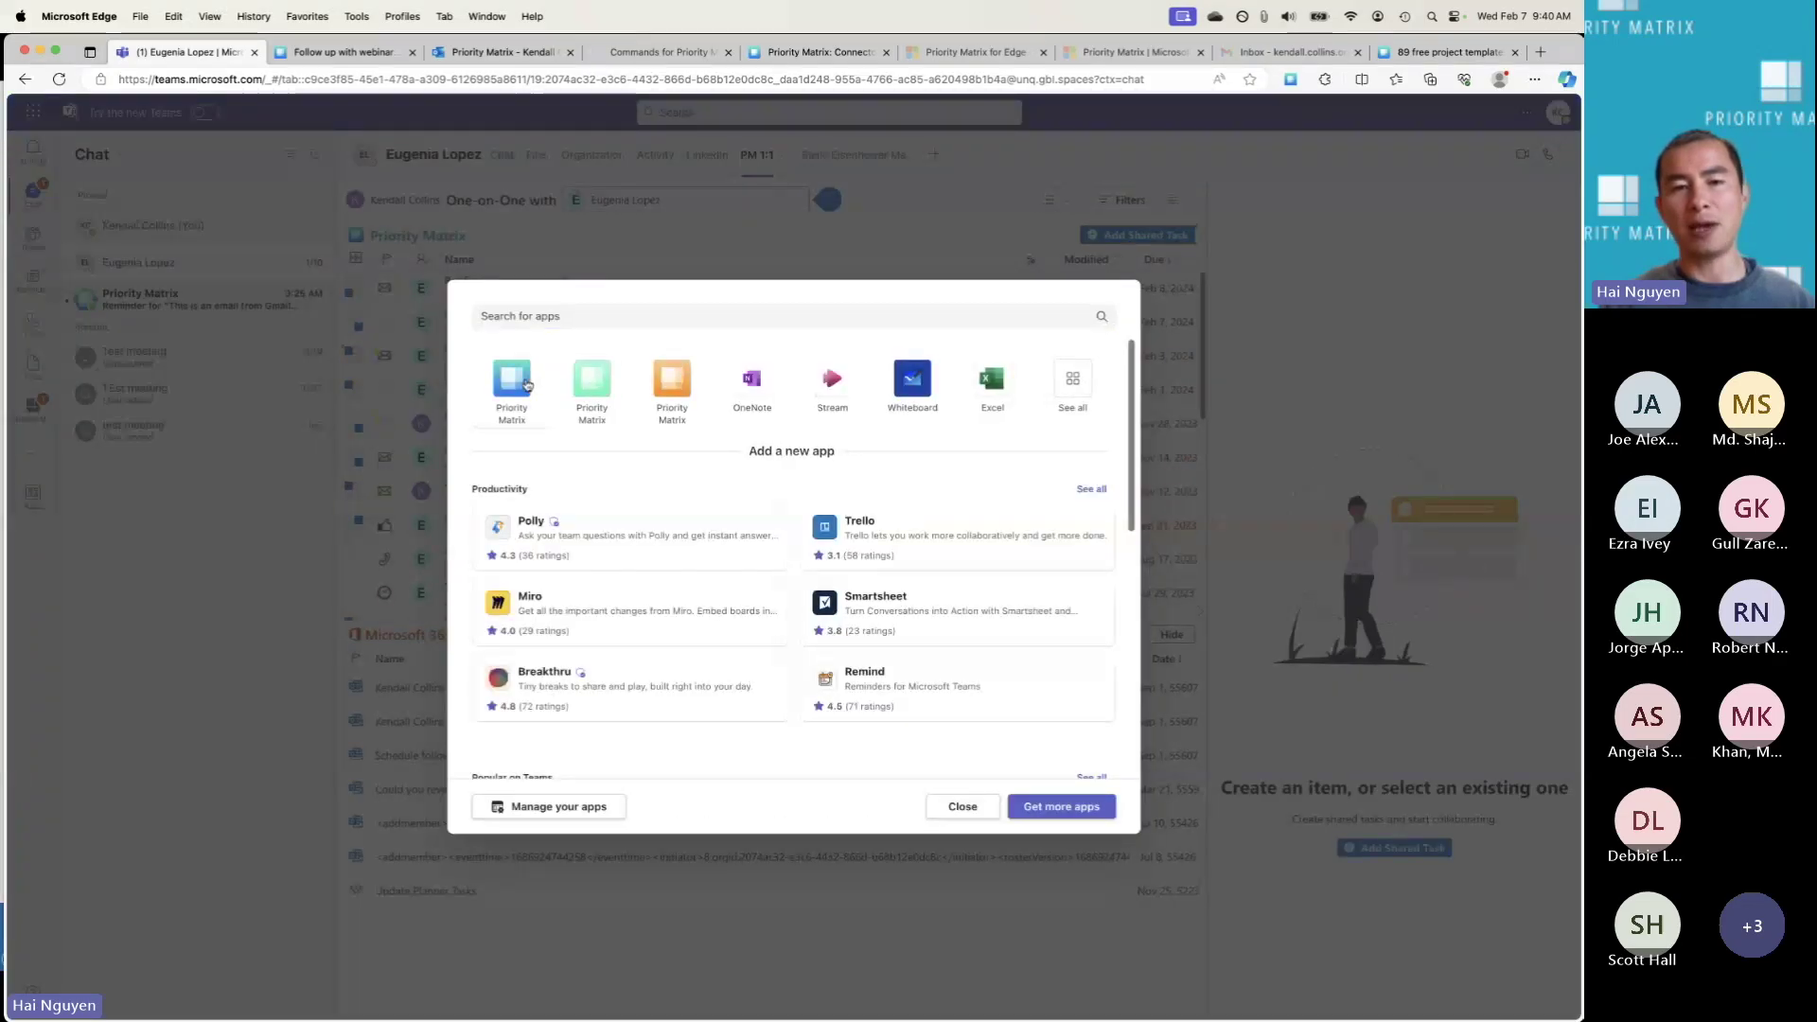
{"action": "key", "text": "Escape"}
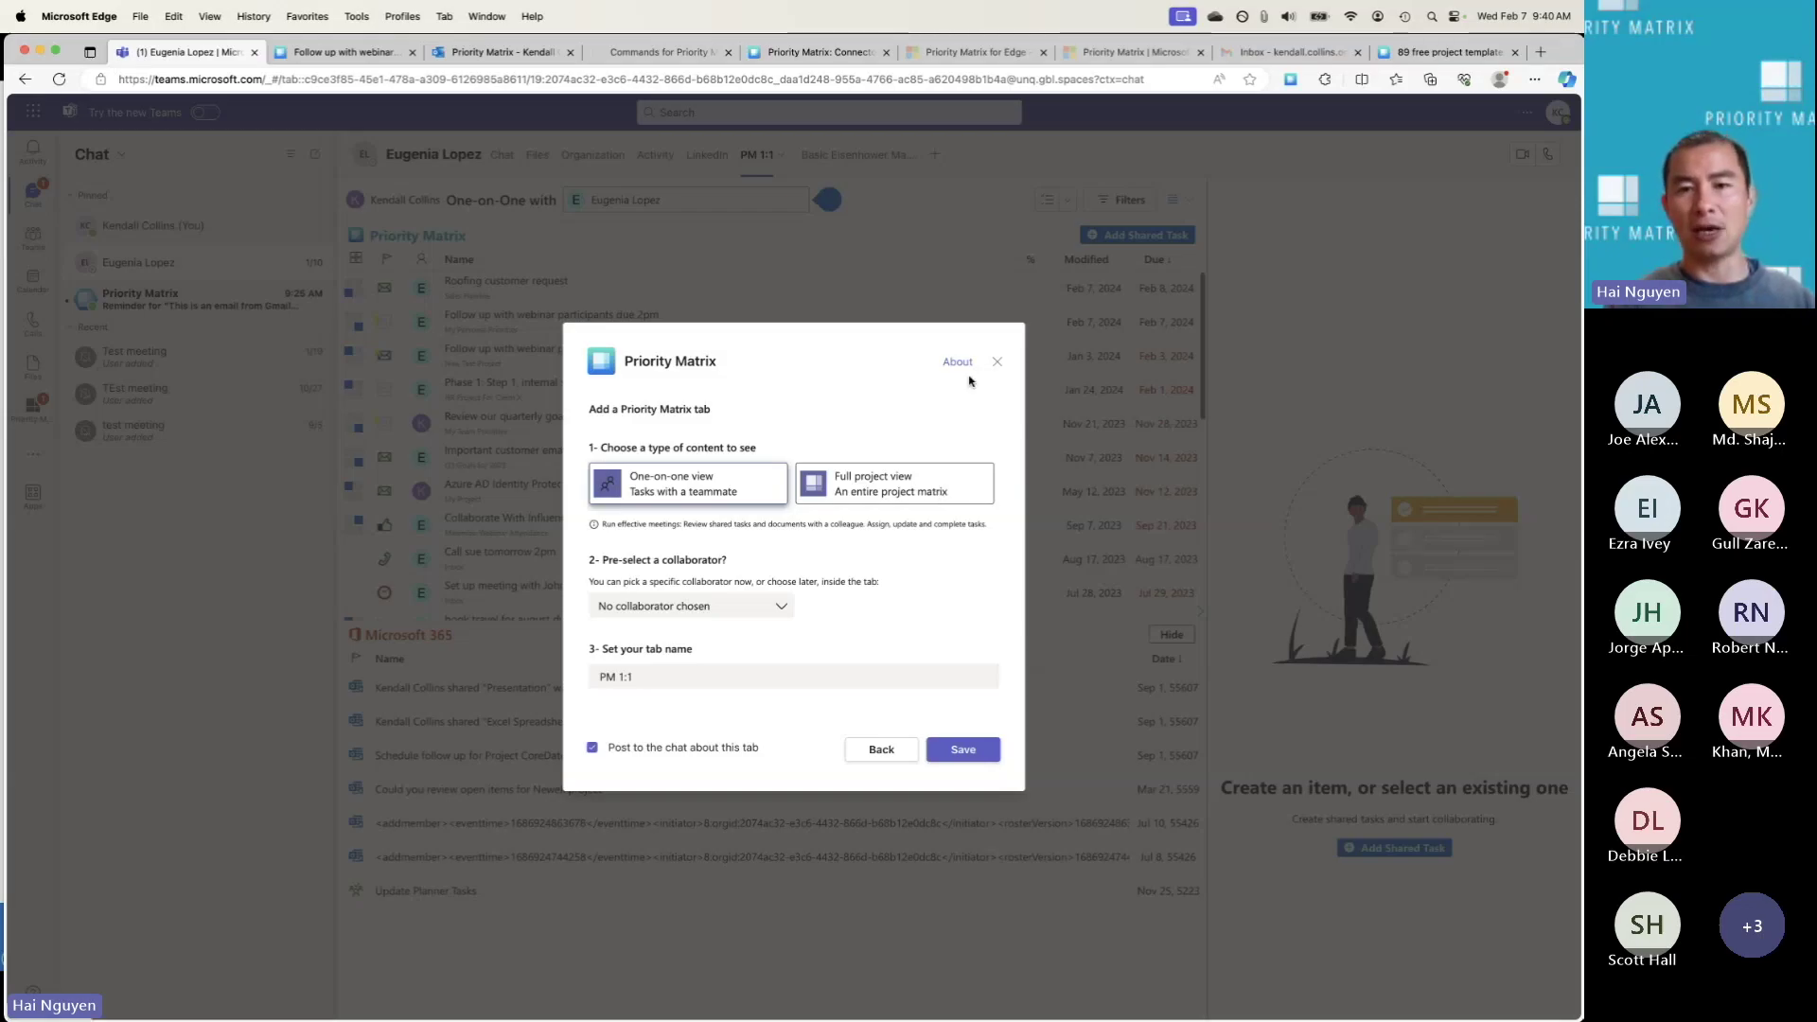
{"action": "left_click", "coordinate": [996, 364]}
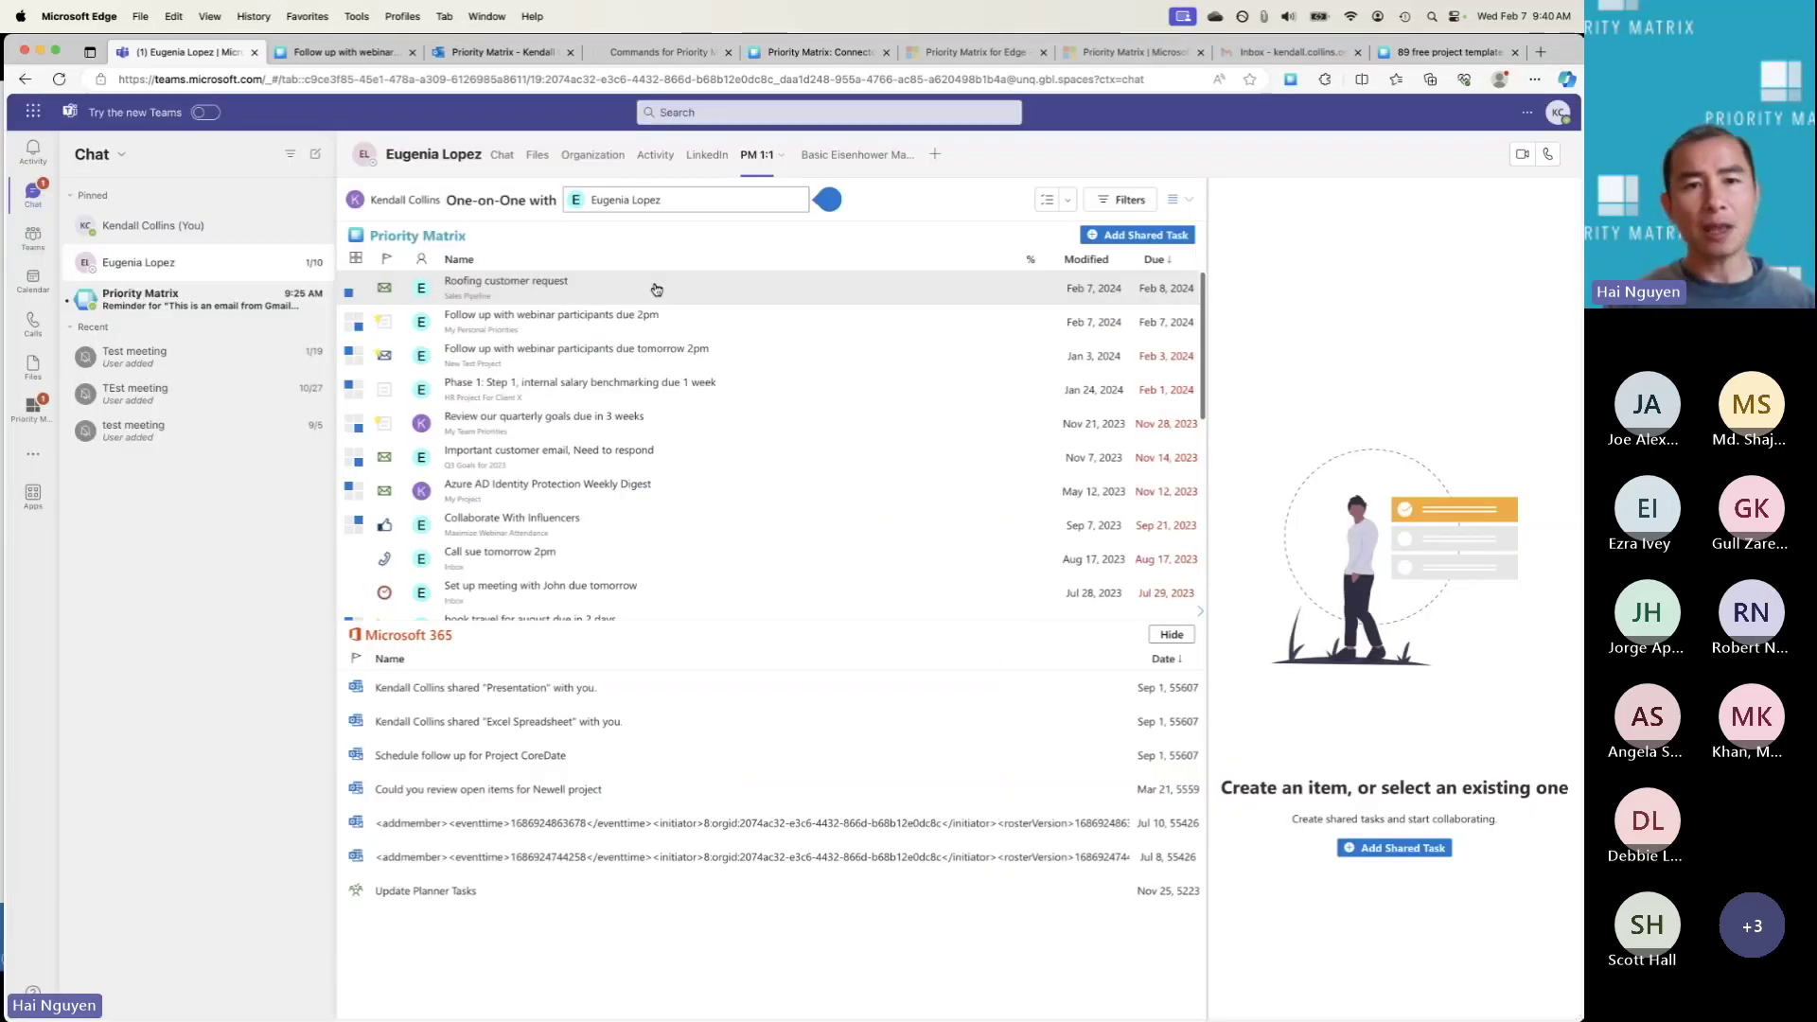
Step: Review the Priority Matrix item form for the chat message "Hi there, could you send me report" and leave without creating the item
{"action": "left_click", "coordinate": [502, 155]}
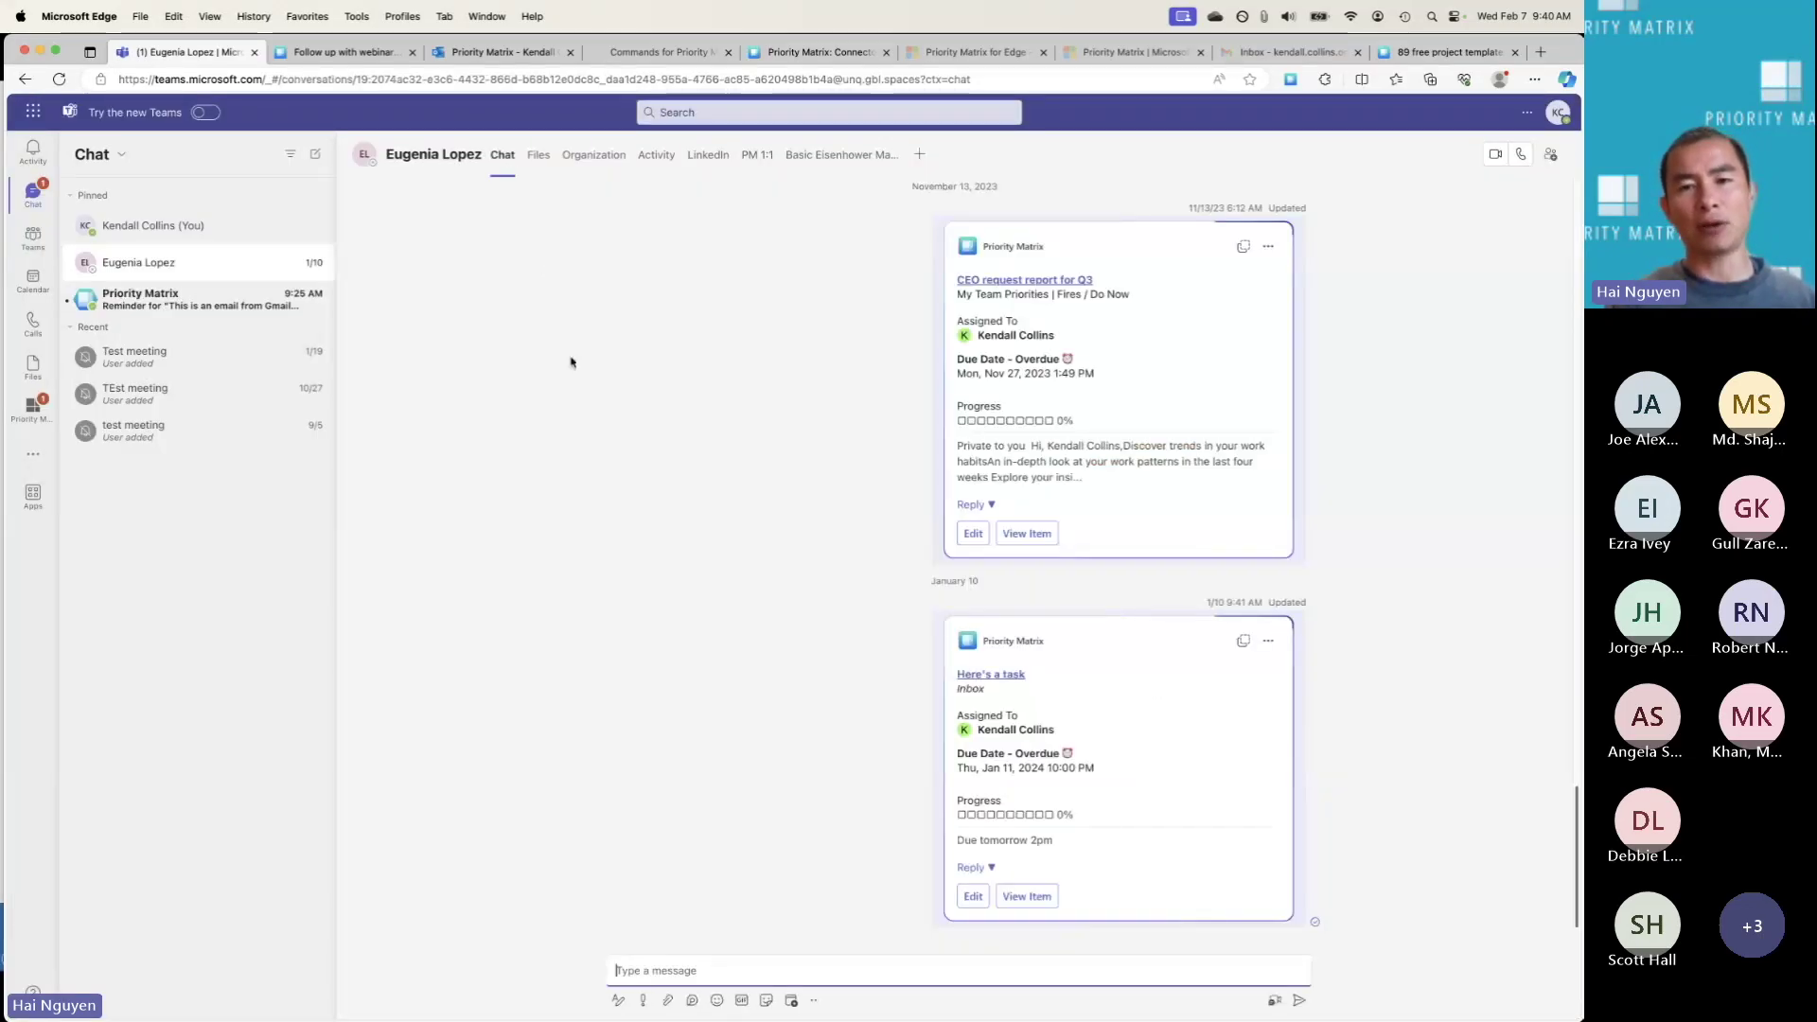
{"action": "scroll", "coordinate": [625, 531], "scroll_direction": "up", "scroll_amount": 10}
{"action": "scroll", "coordinate": [653, 563], "scroll_direction": "up", "scroll_amount": 10}
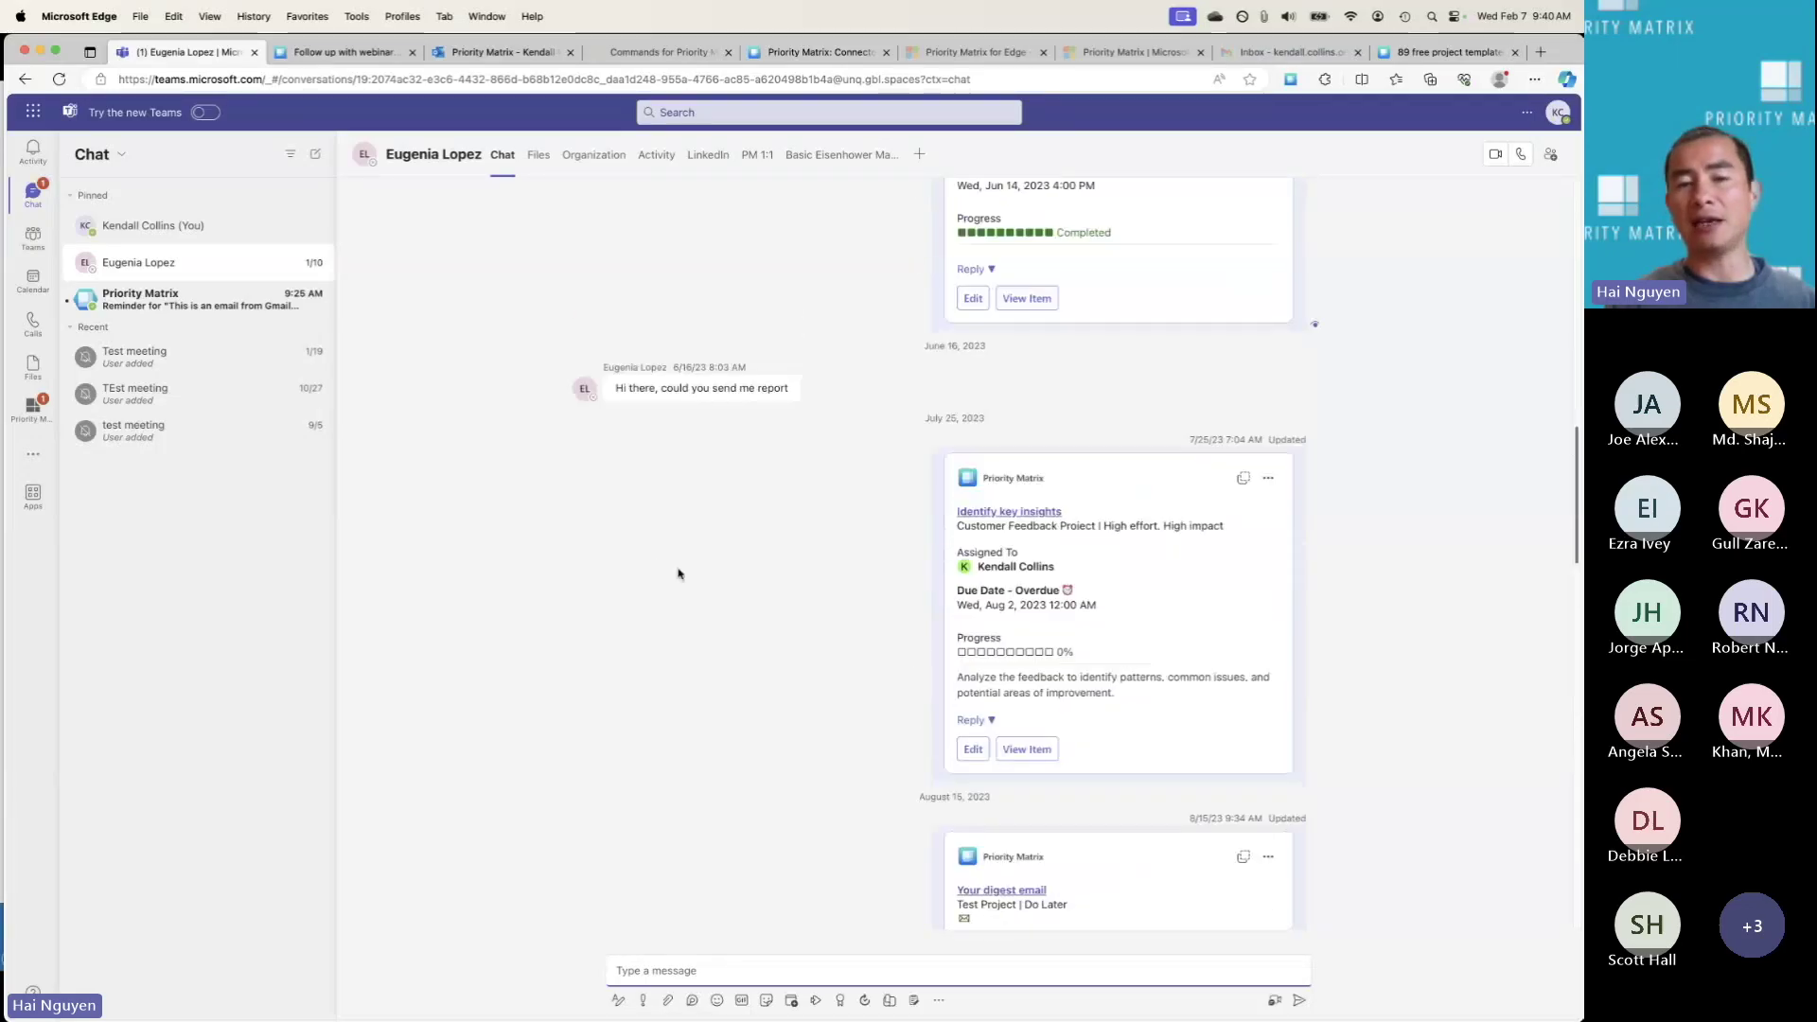
{"action": "left_click", "coordinate": [786, 316]}
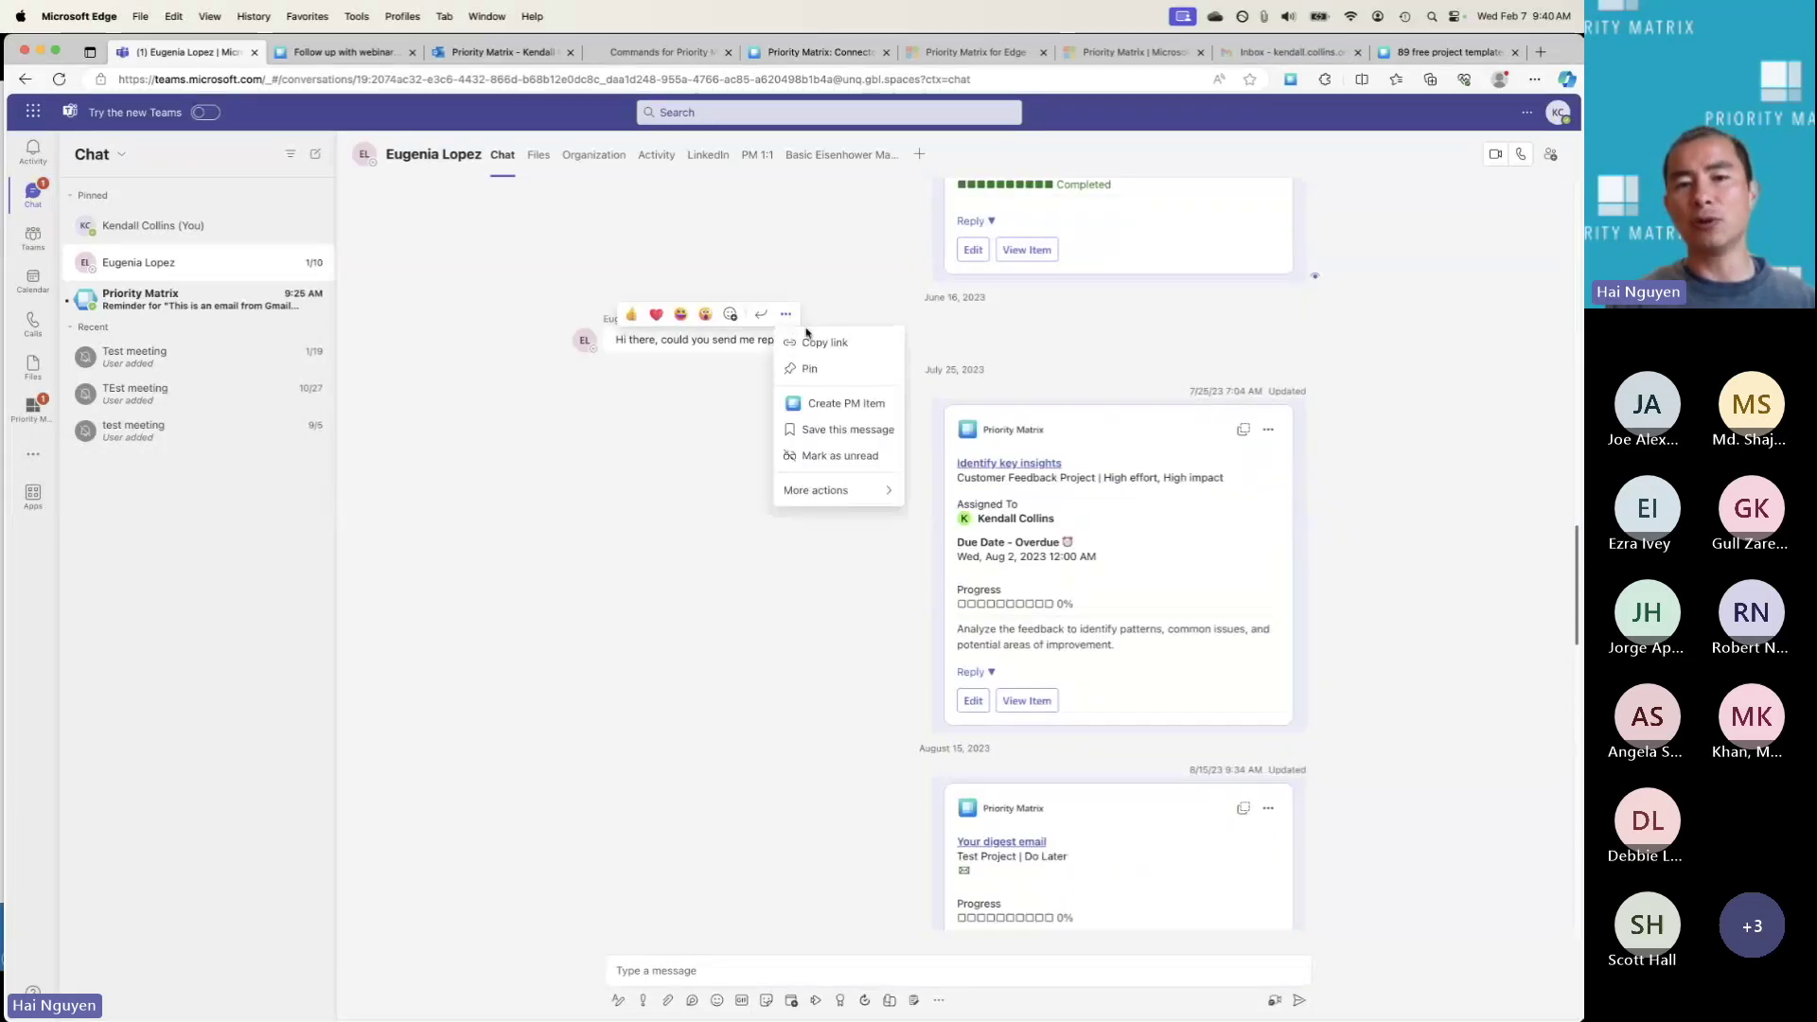
{"action": "left_click", "coordinate": [839, 402]}
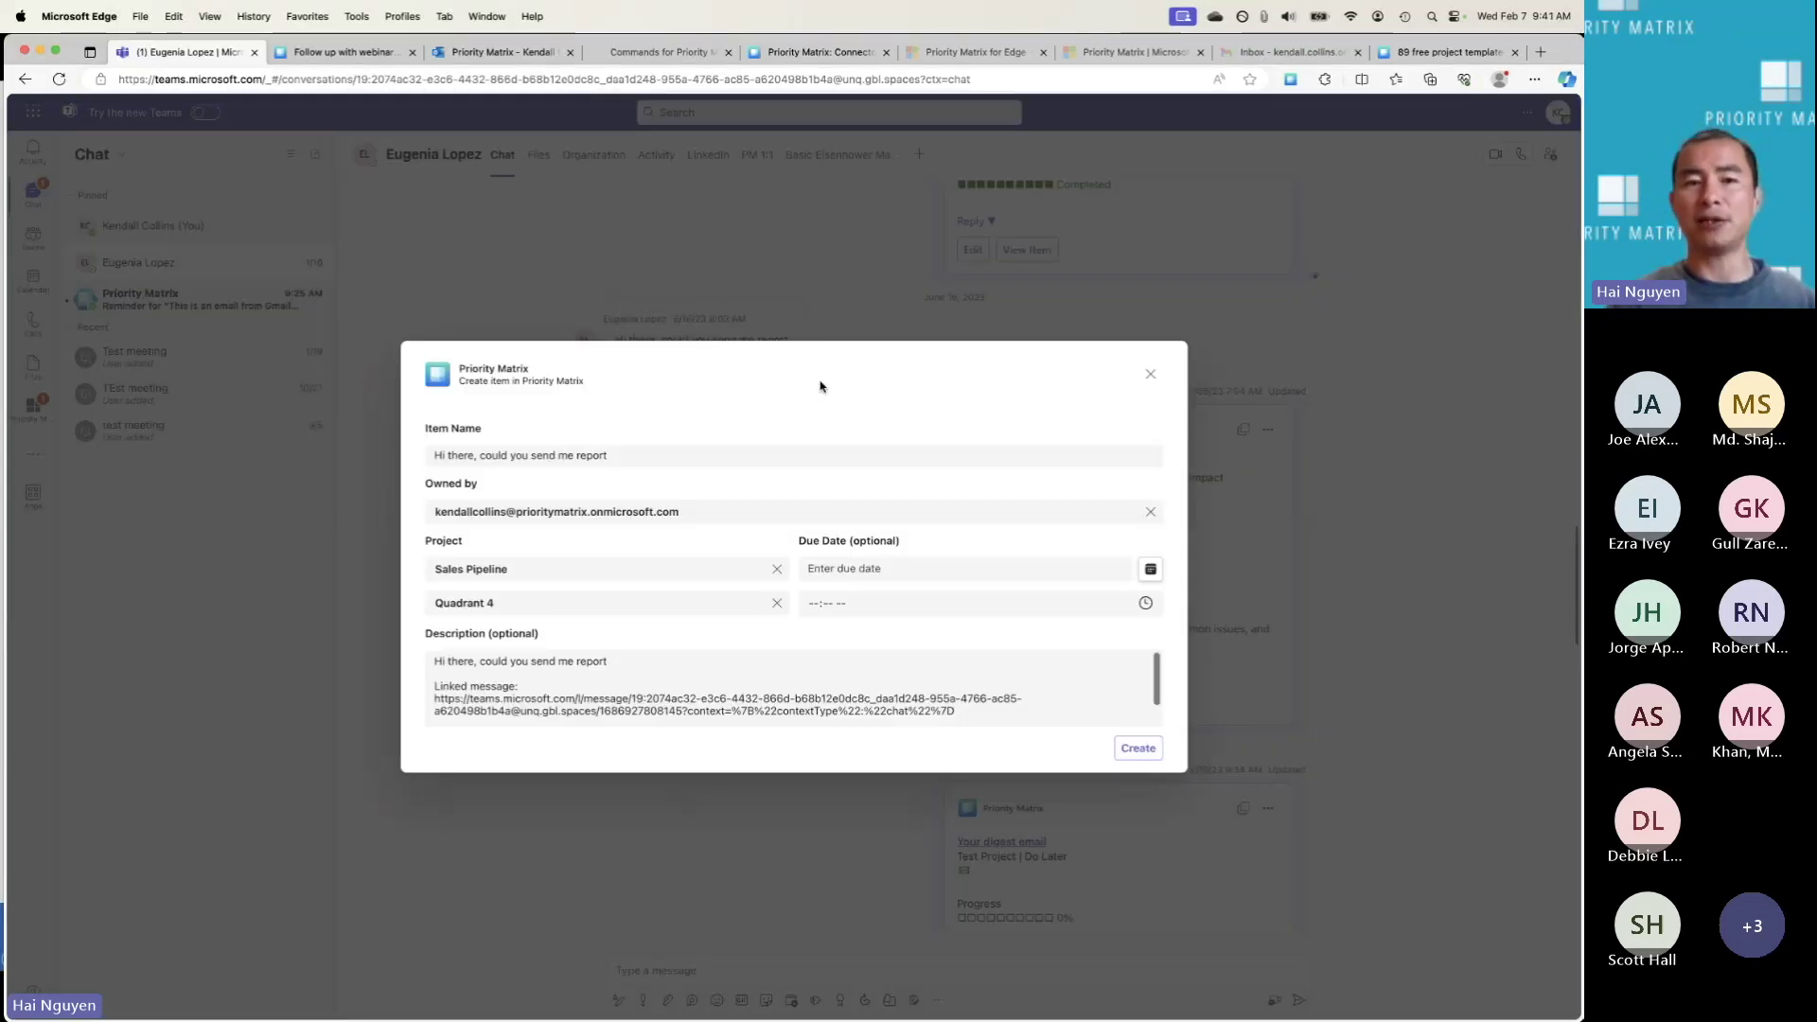
{"action": "left_click", "coordinate": [1151, 374]}
Step: Look through the task cards in the chat and the apps available for composing a message
{"action": "scroll", "coordinate": [989, 591], "scroll_direction": "down", "scroll_amount": 5}
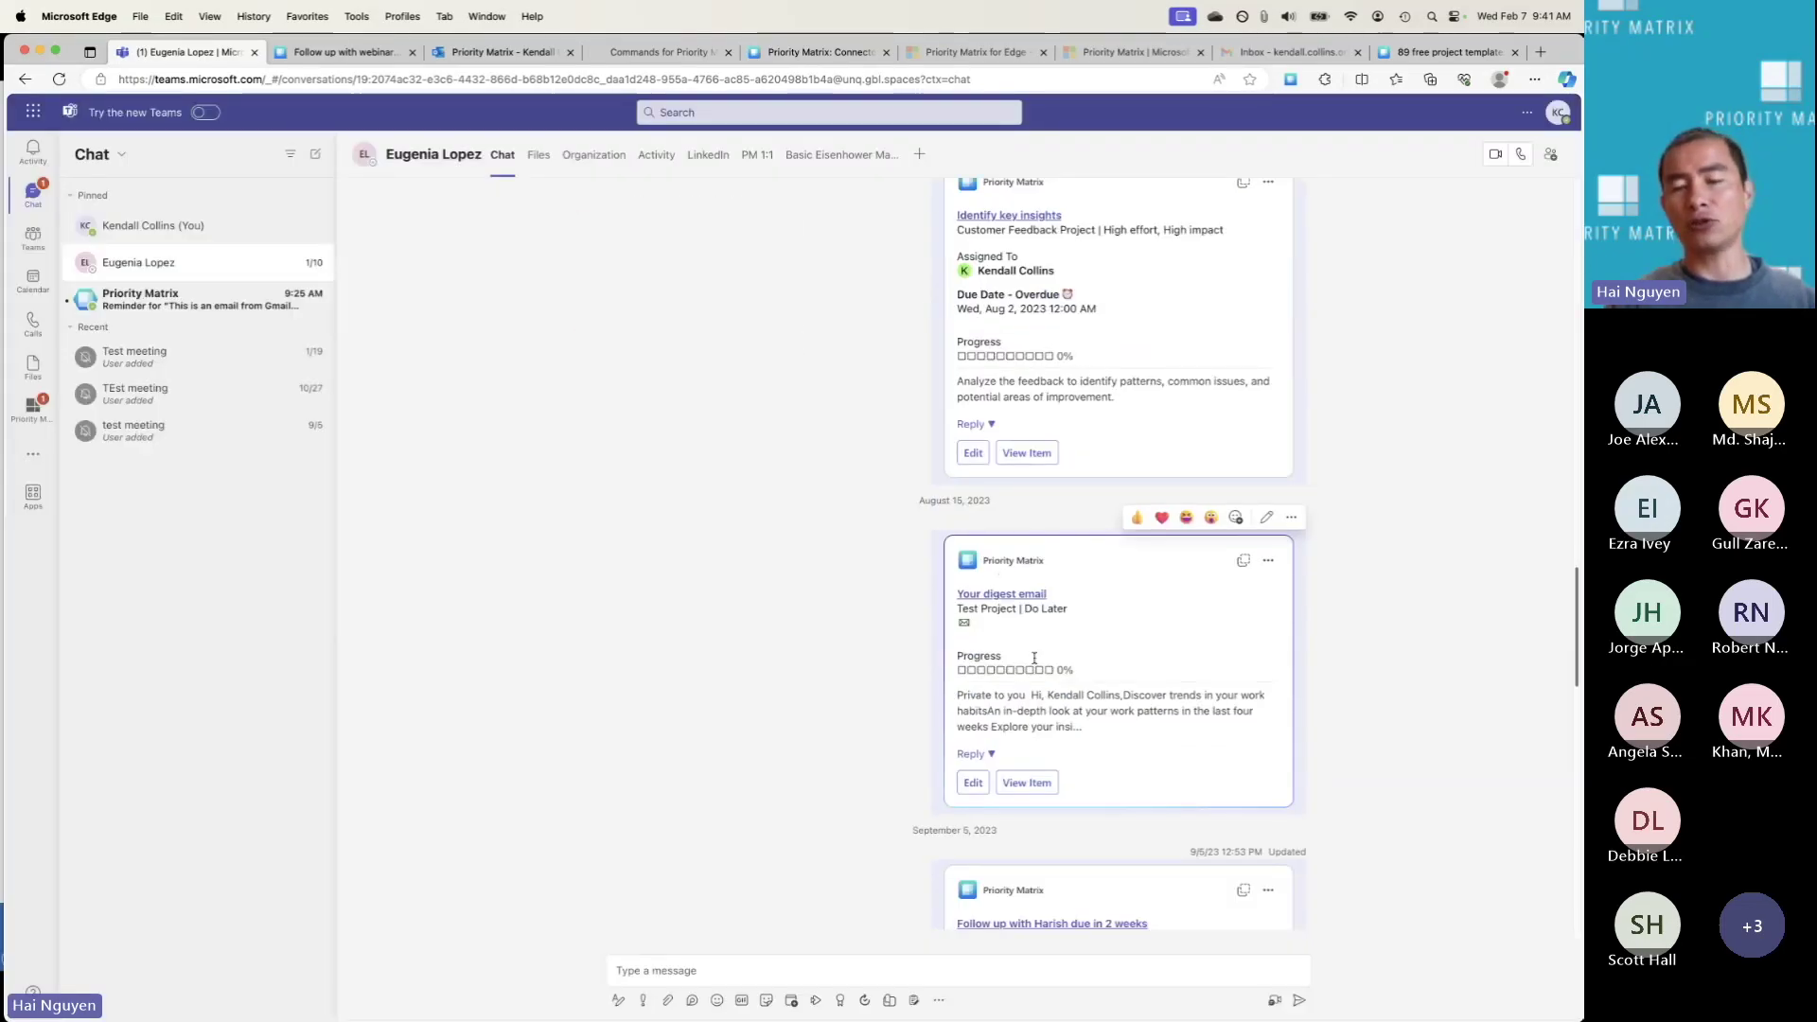
{"action": "scroll", "coordinate": [1146, 785], "scroll_direction": "down", "scroll_amount": 3}
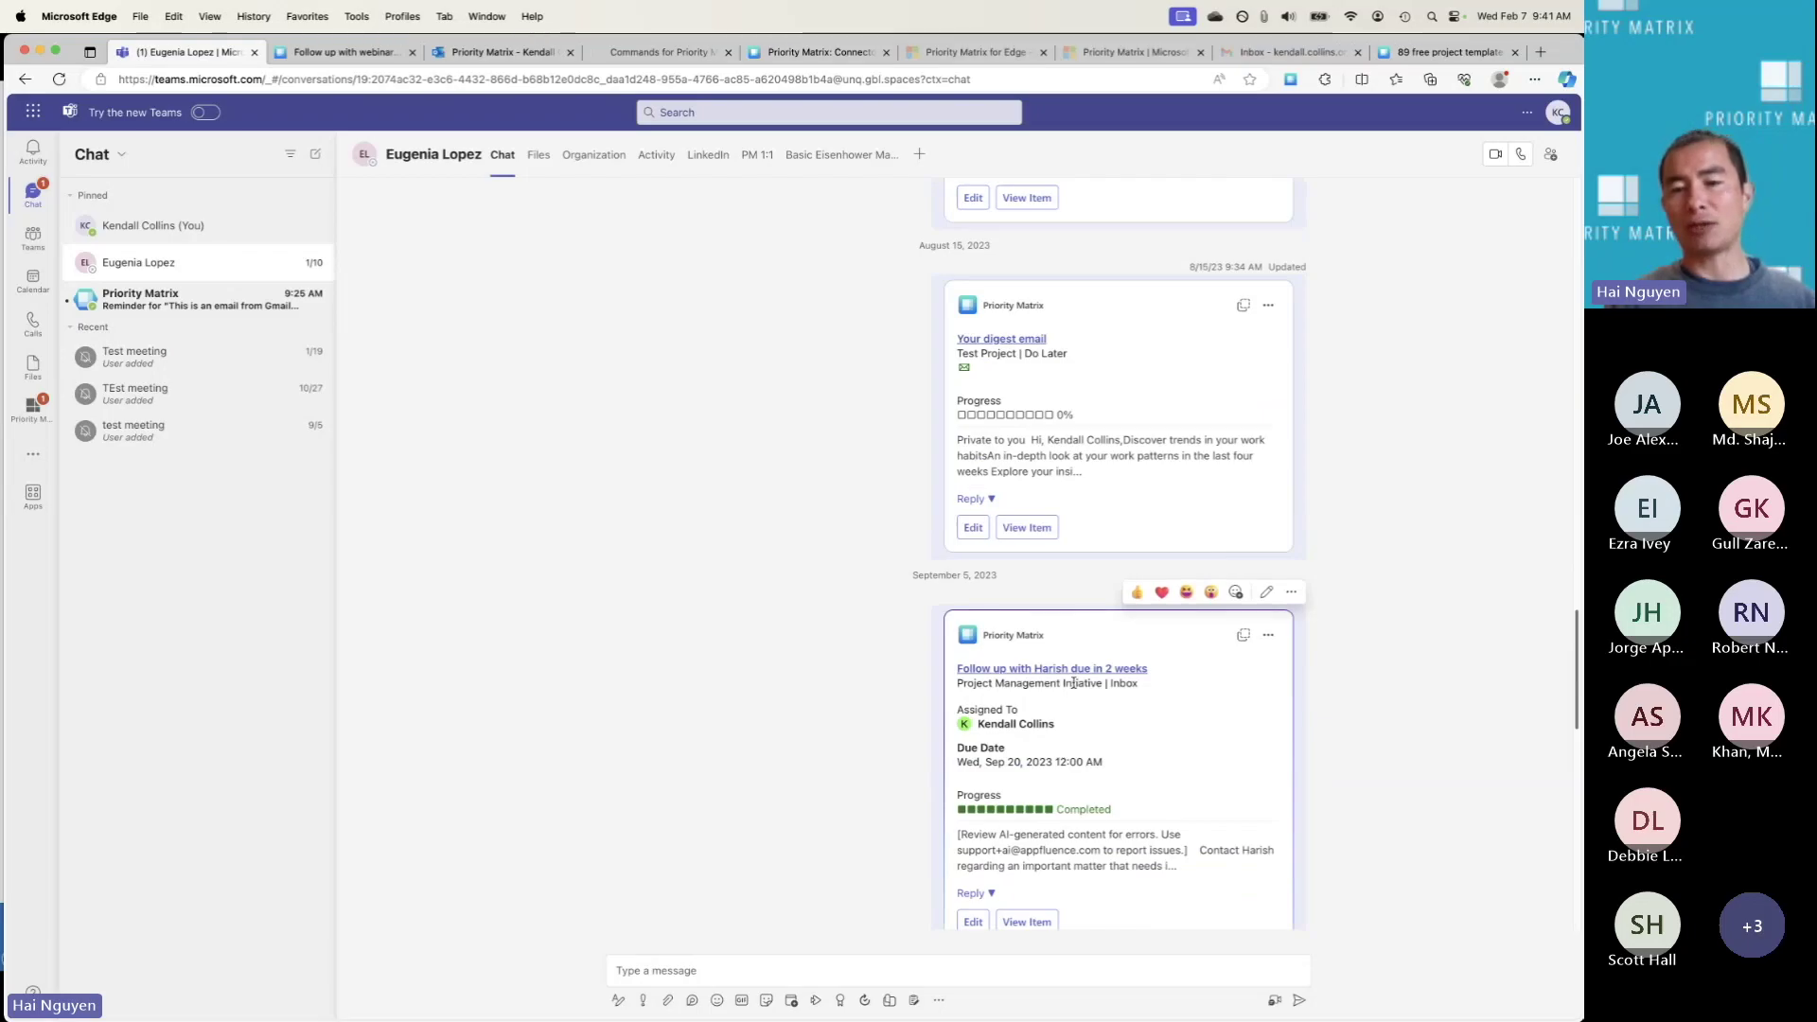
{"action": "left_click", "coordinate": [939, 1001]}
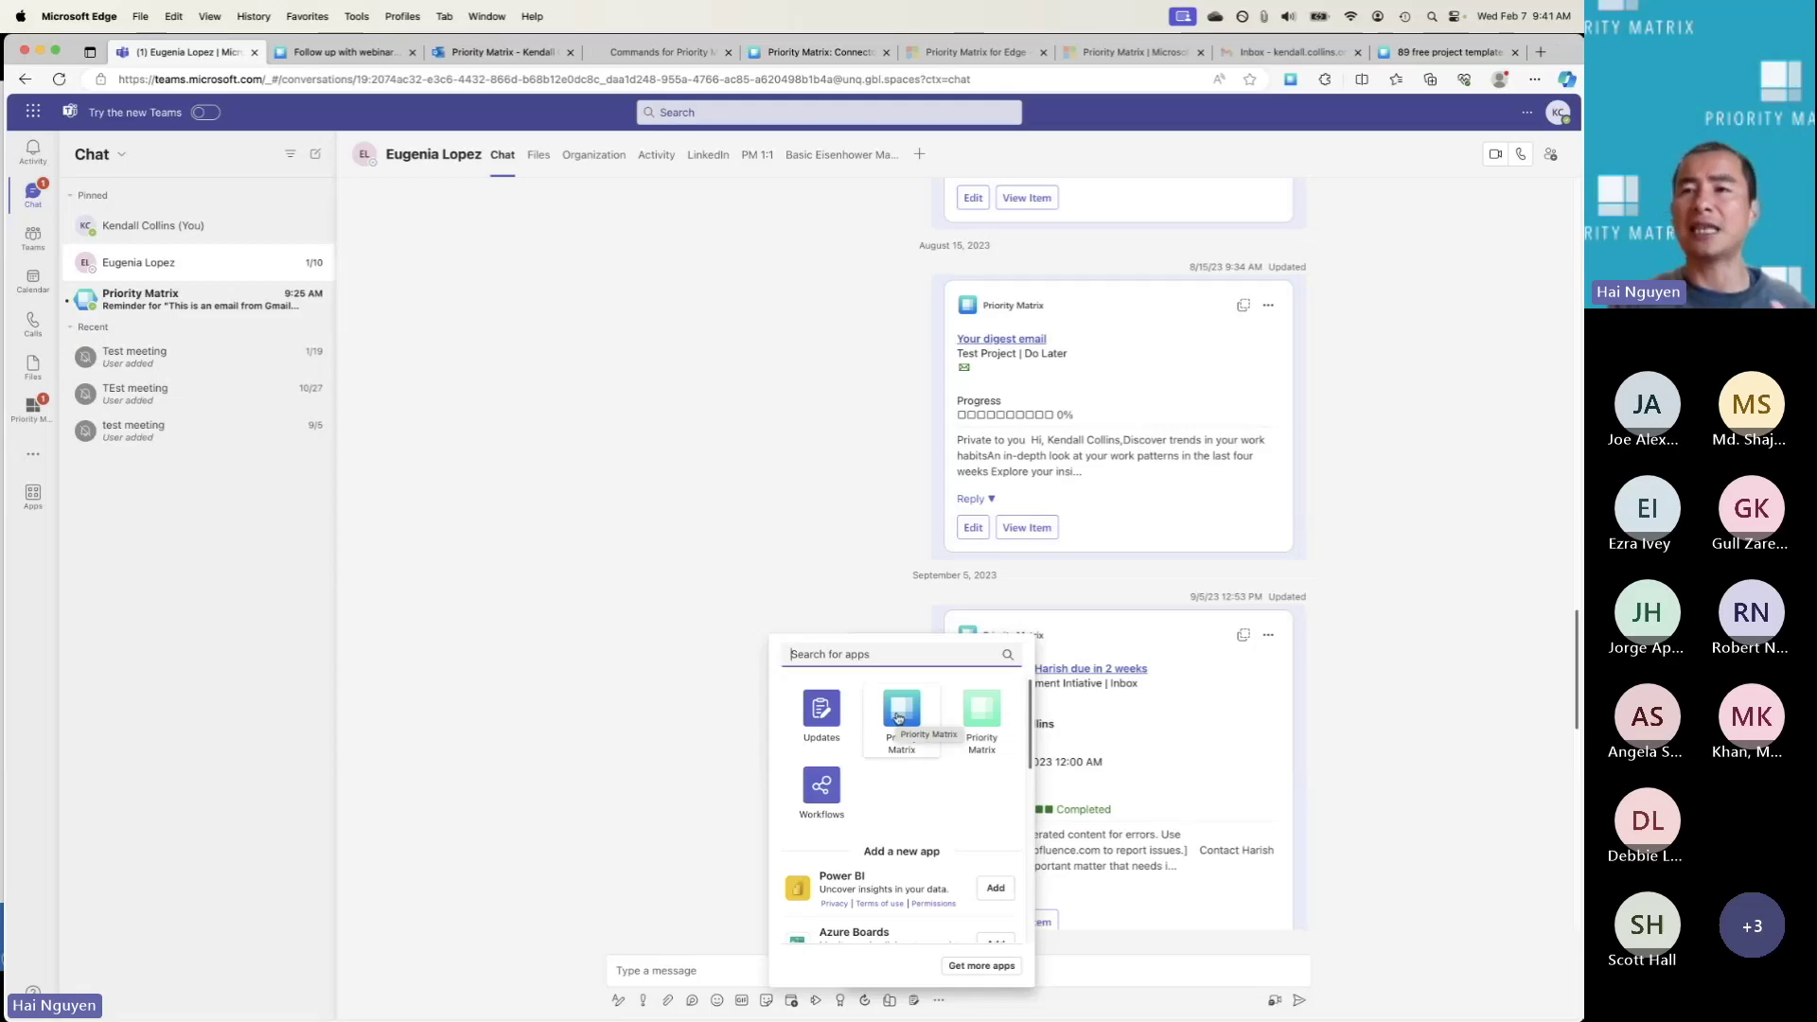
{"action": "left_click", "coordinate": [992, 393]}
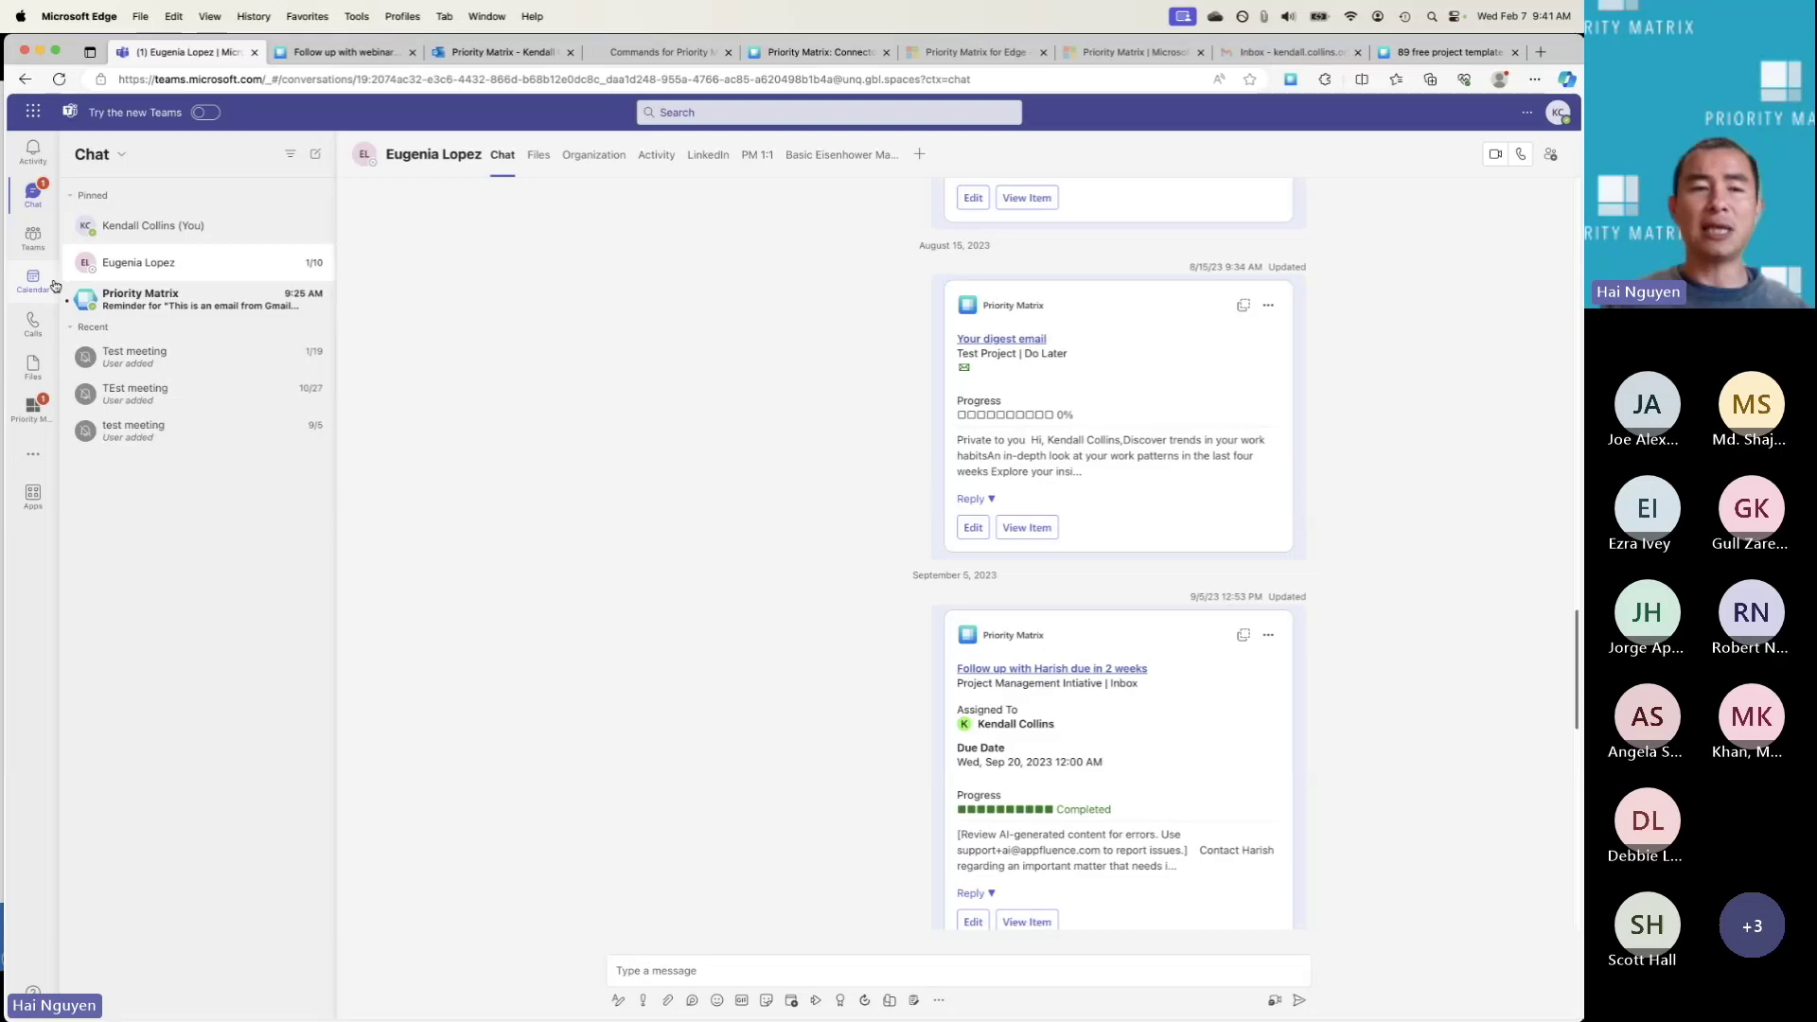
Step: Search the Teams app catalog for "priority matrix"
{"action": "left_click", "coordinate": [33, 495]}
{"action": "type", "text": "priority matrix"}
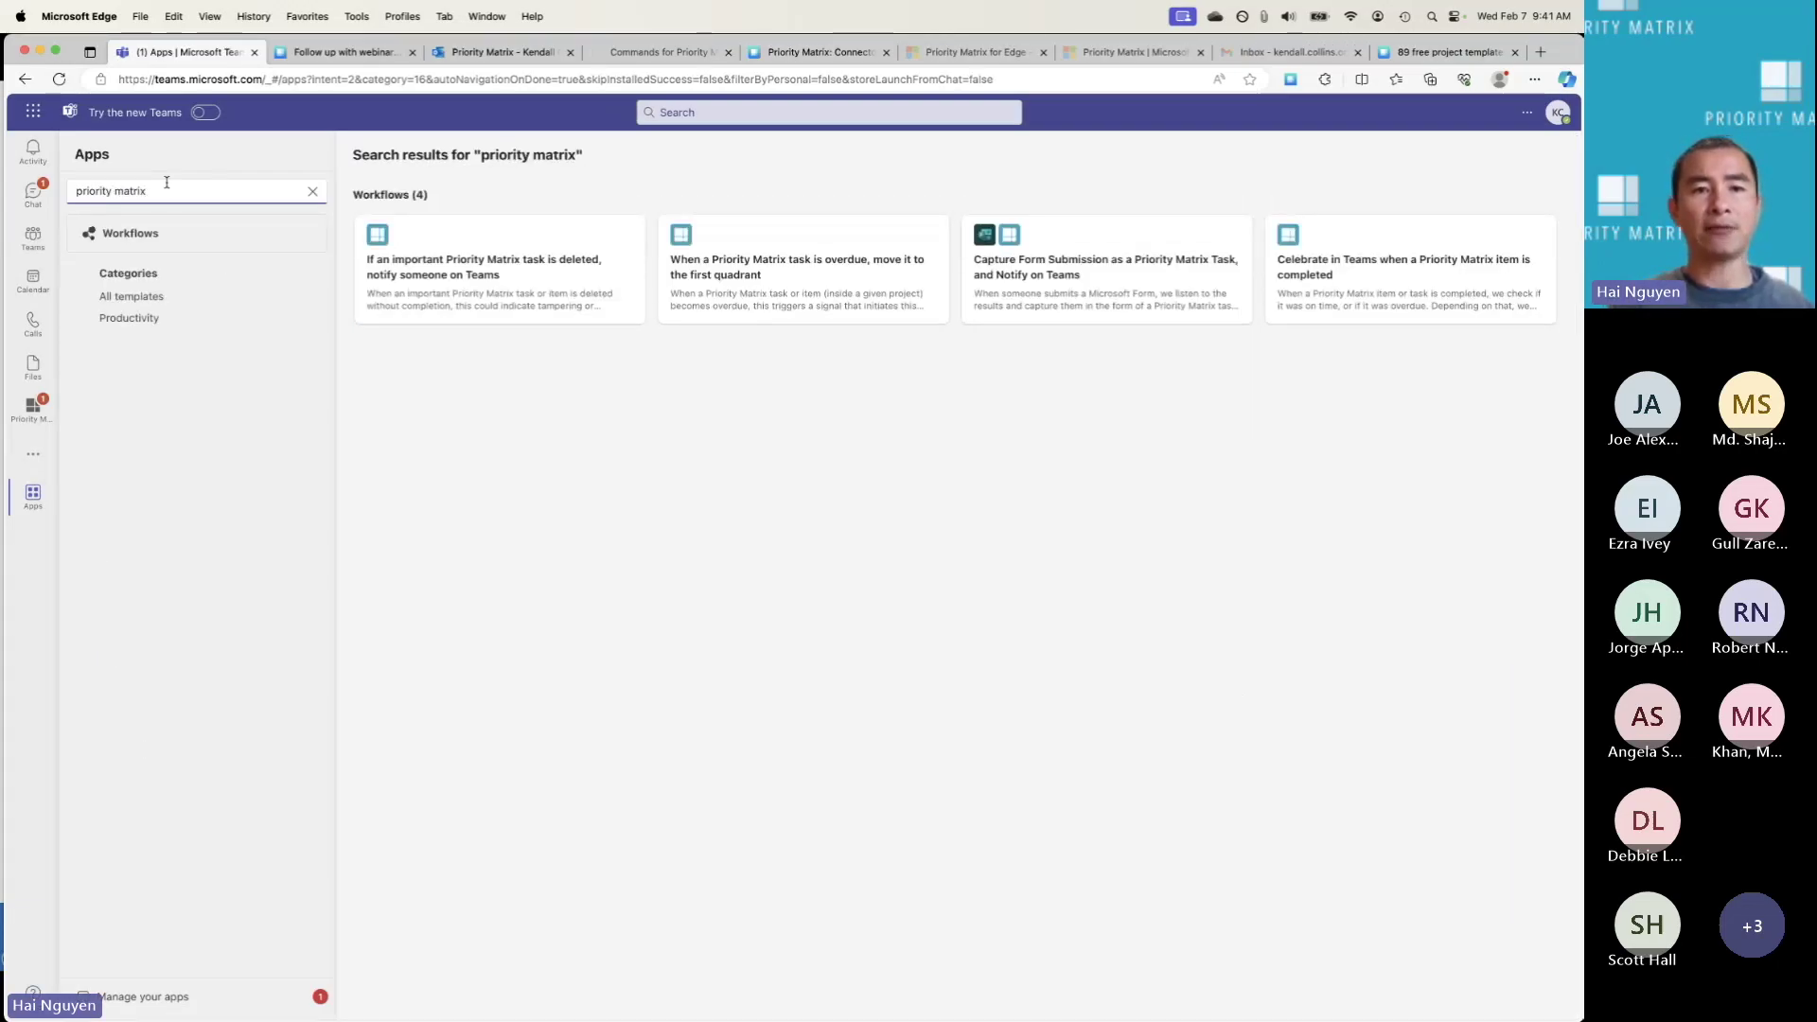
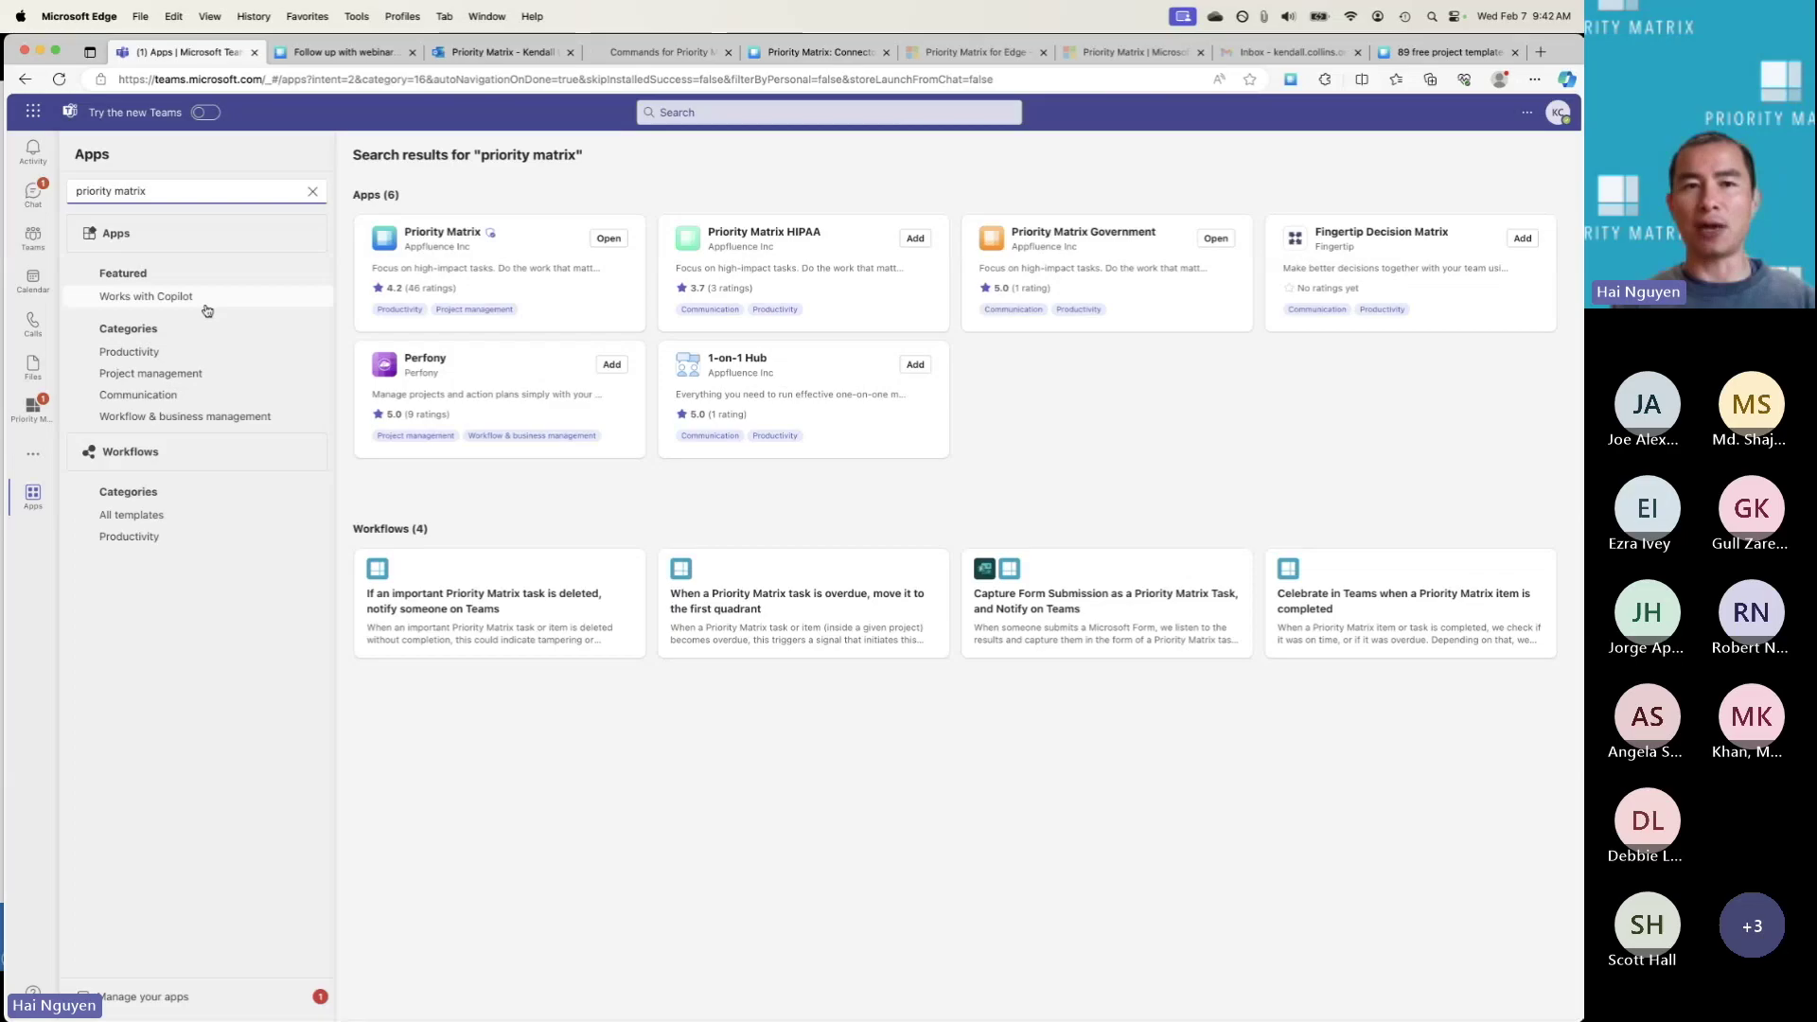
Step: Review the help article on Priority Matrix commands and the supported platforms on the Connectors page
{"action": "left_click", "coordinate": [652, 54]}
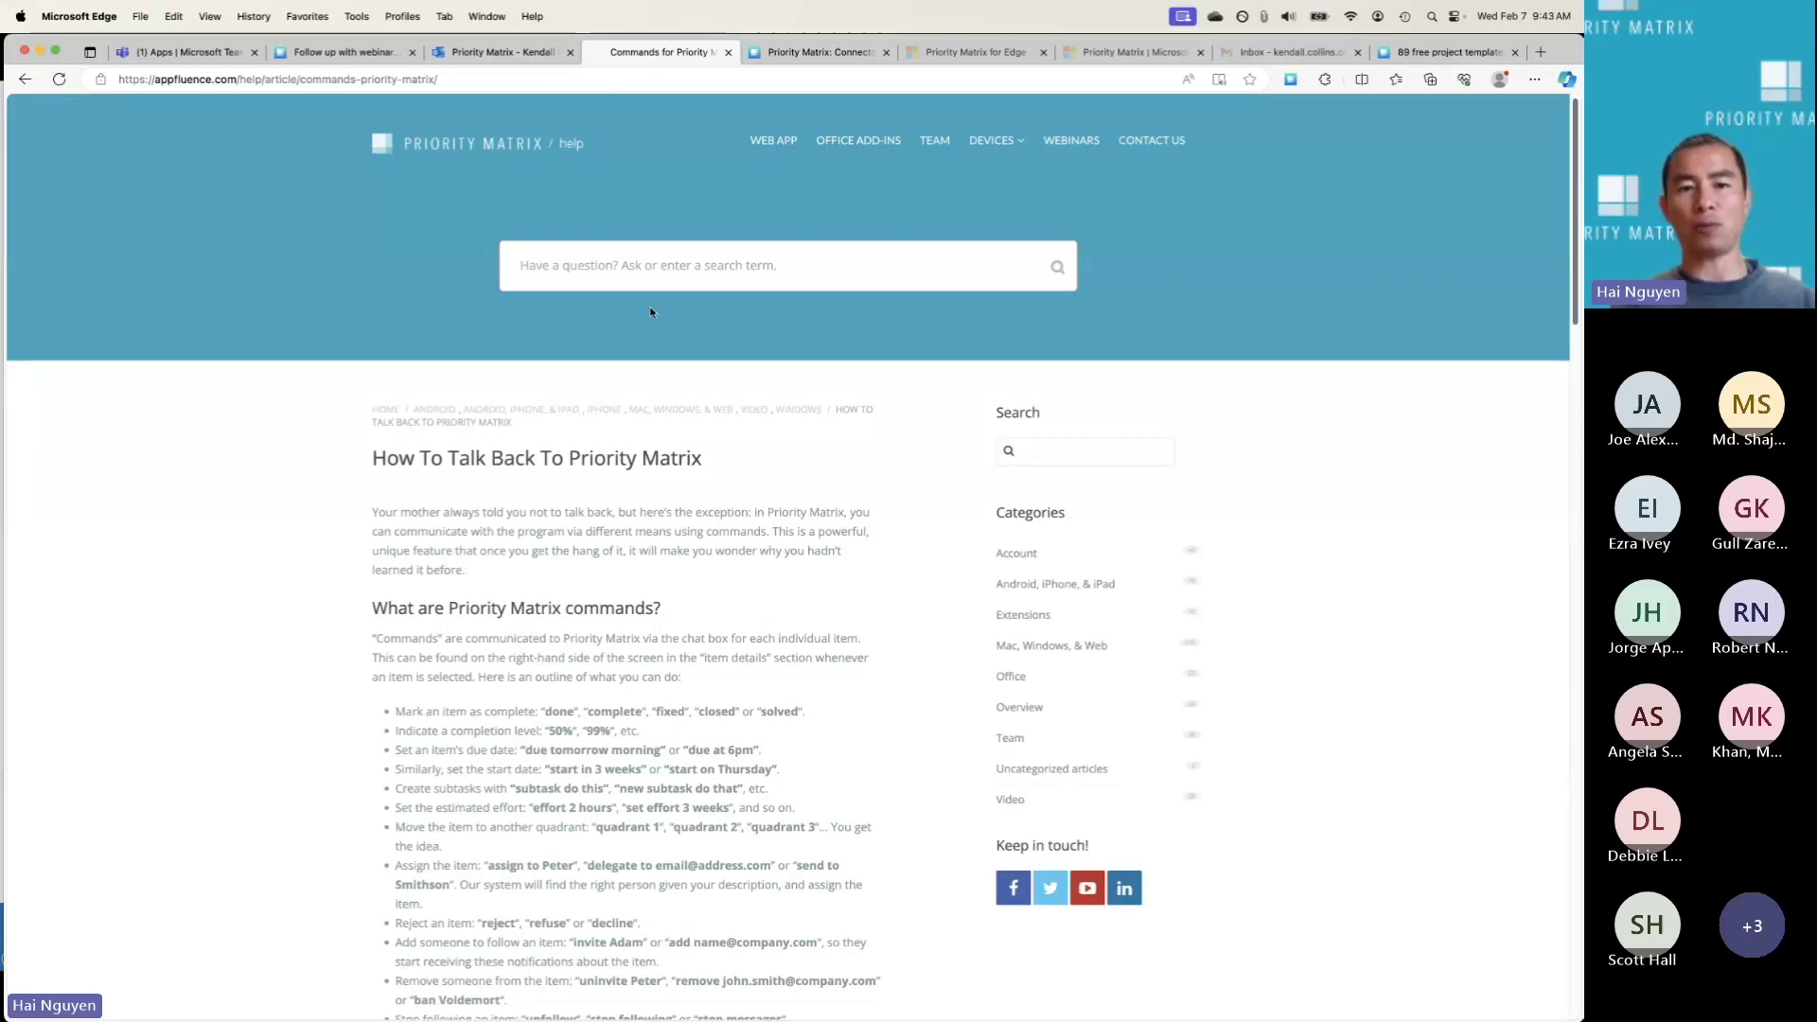
{"action": "left_click", "coordinate": [819, 52]}
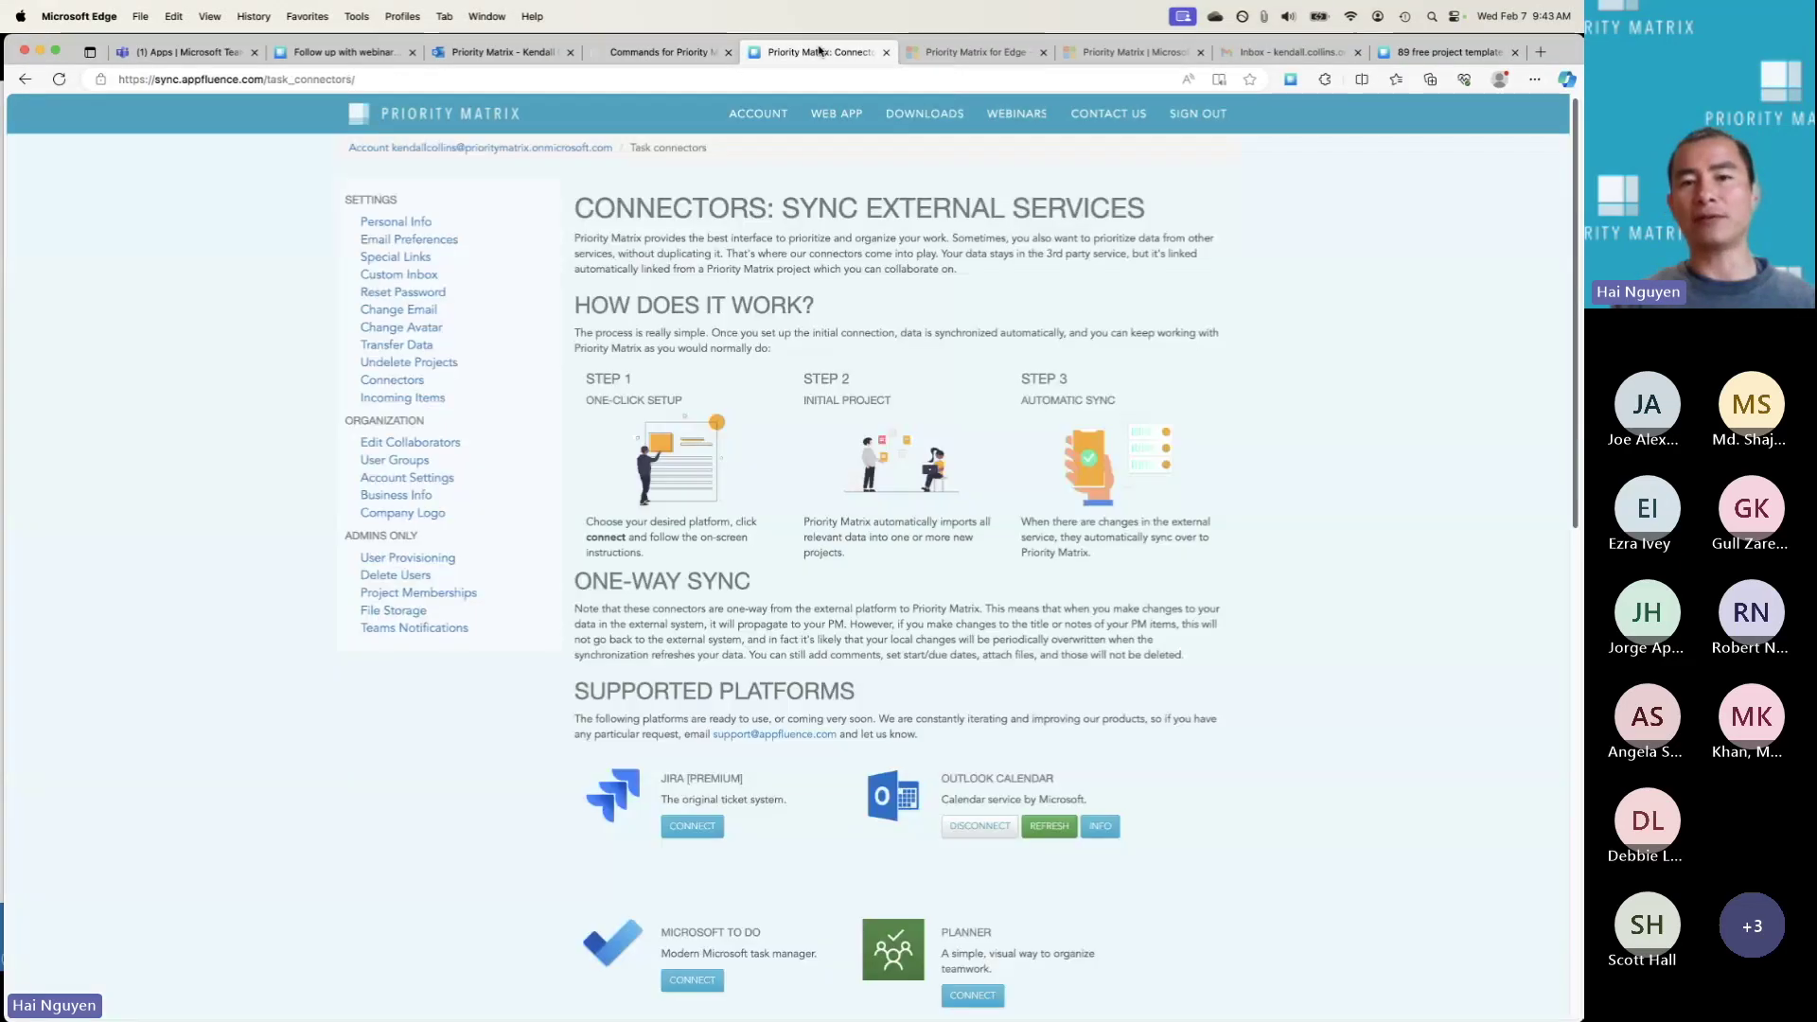
{"action": "scroll", "coordinate": [795, 212], "scroll_direction": "down", "scroll_amount": 5}
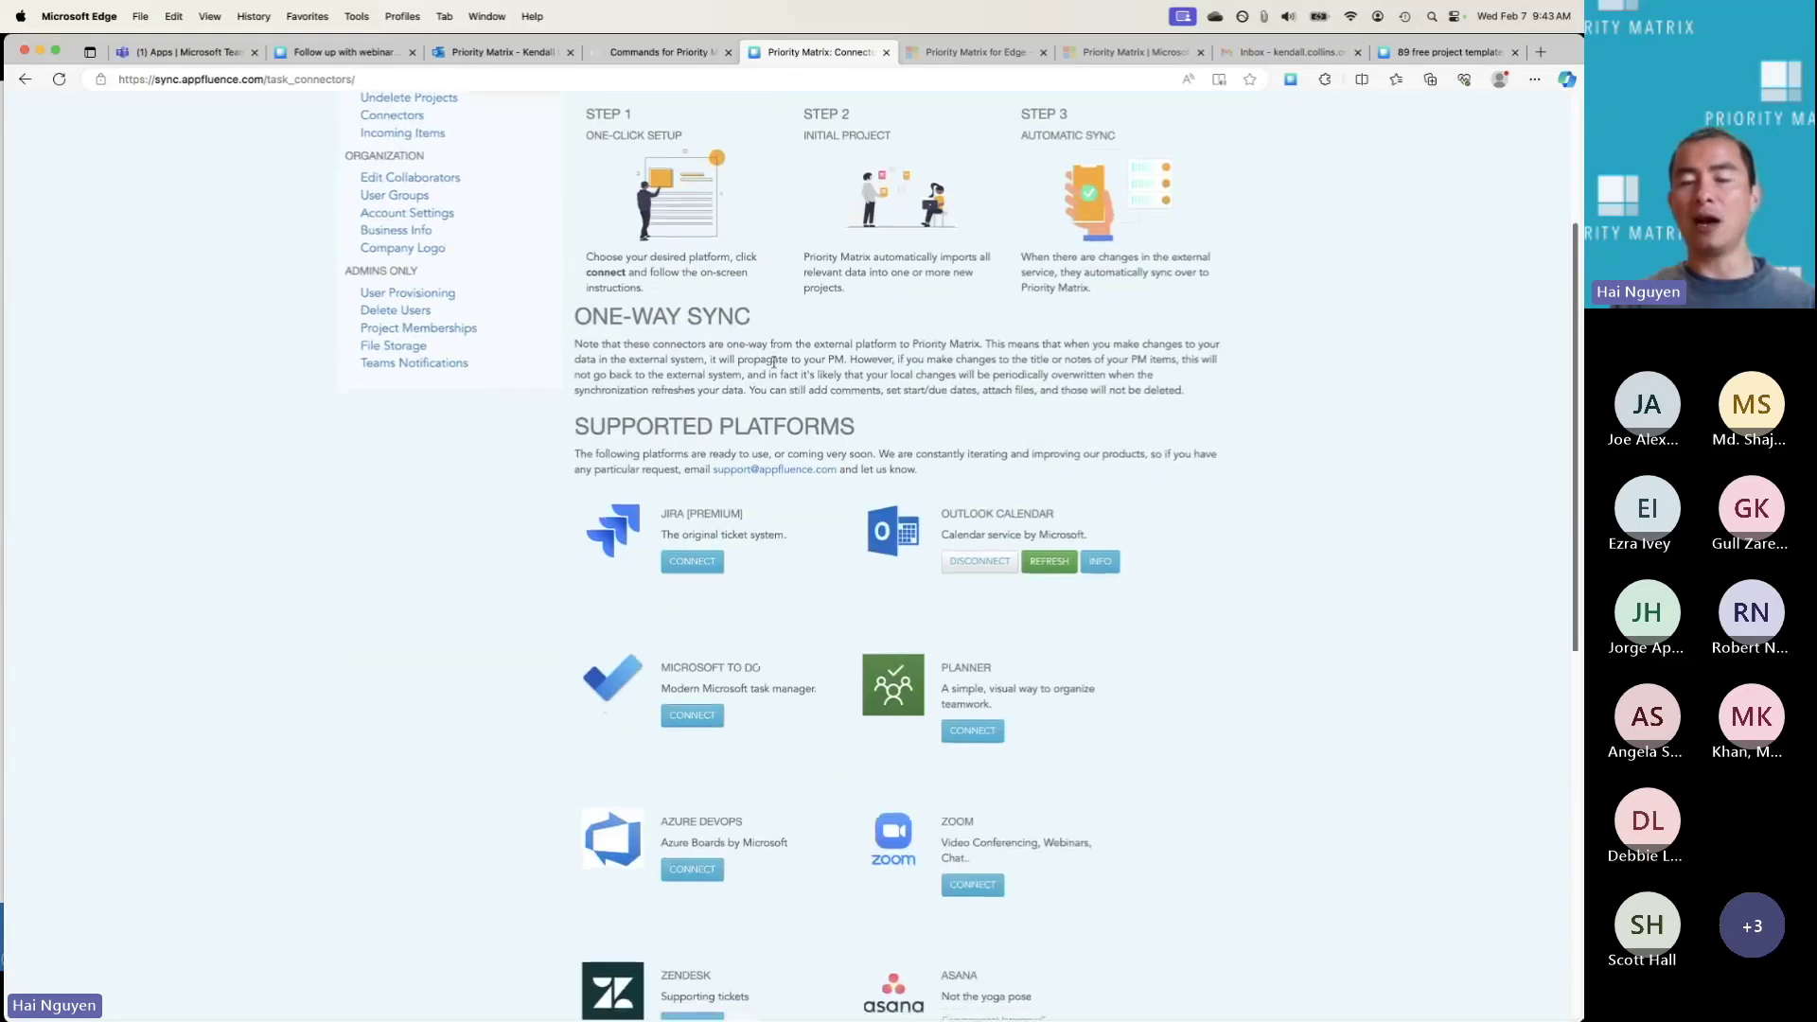
{"action": "scroll", "coordinate": [748, 322], "scroll_direction": "down", "scroll_amount": 1}
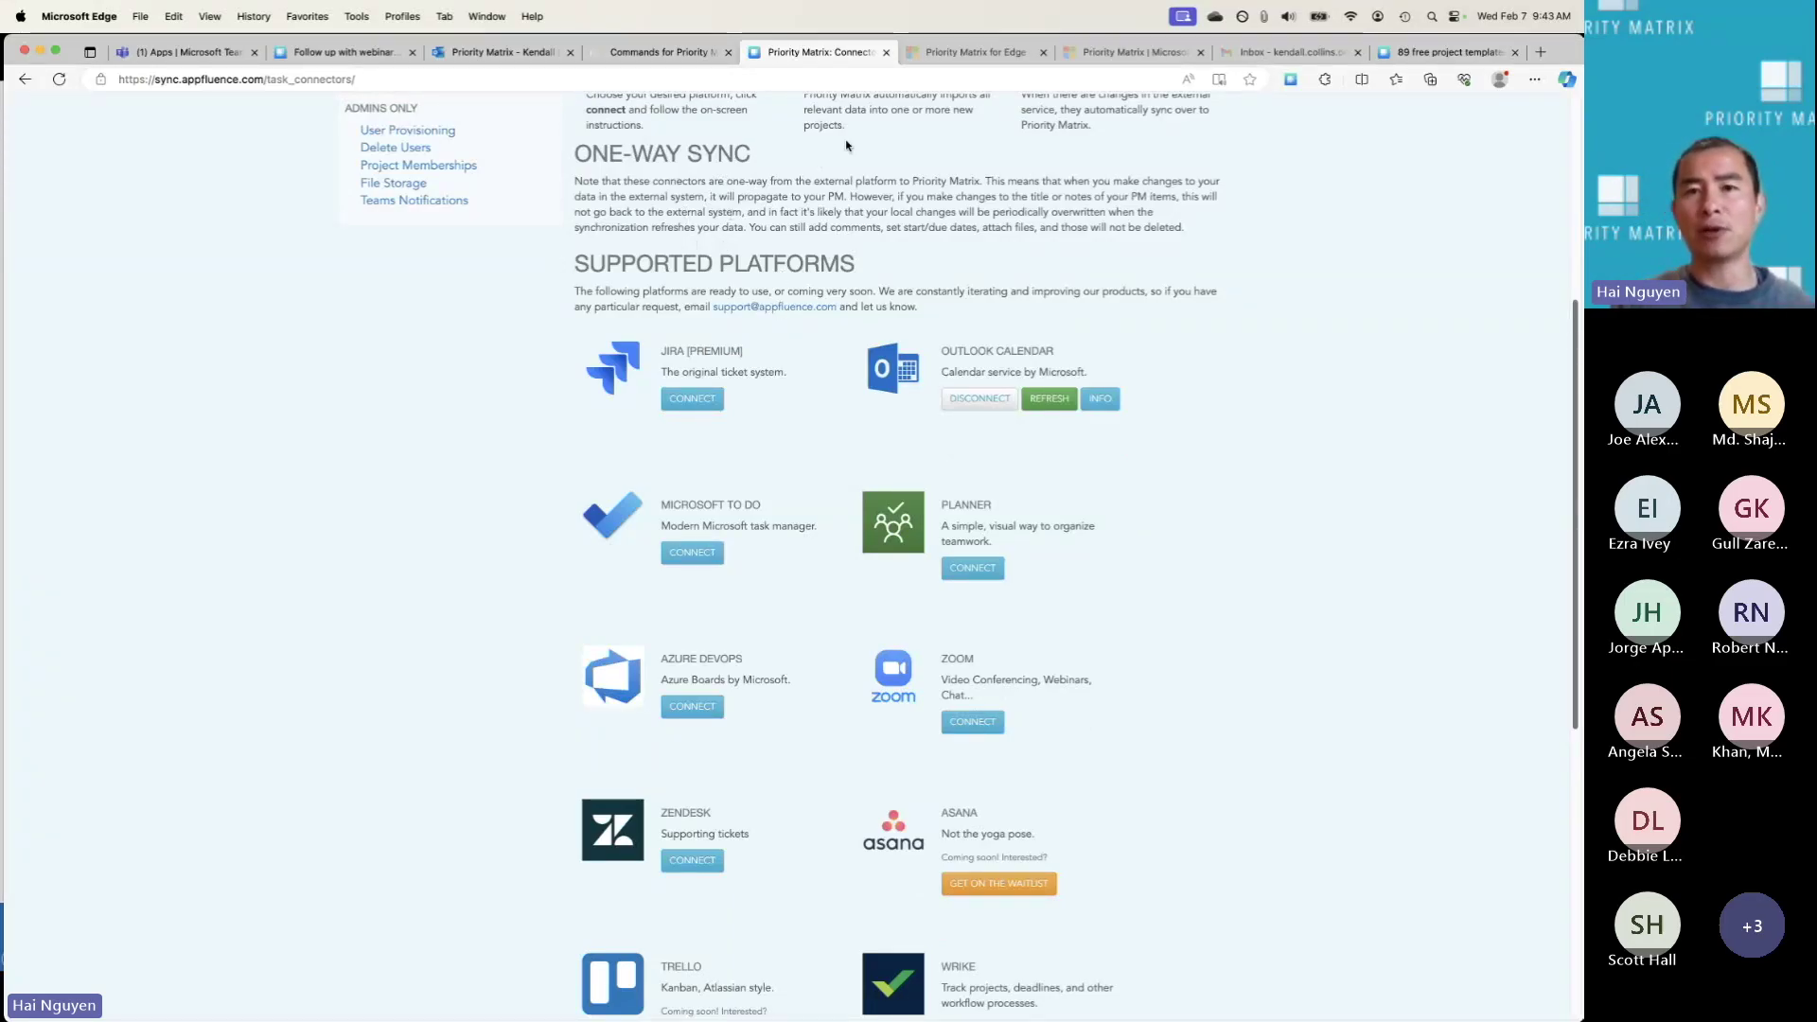
Step: Review the Priority Matrix for Edge add-on, the Power Automate connector templates, and the project templates gallery
{"action": "left_click", "coordinate": [977, 52]}
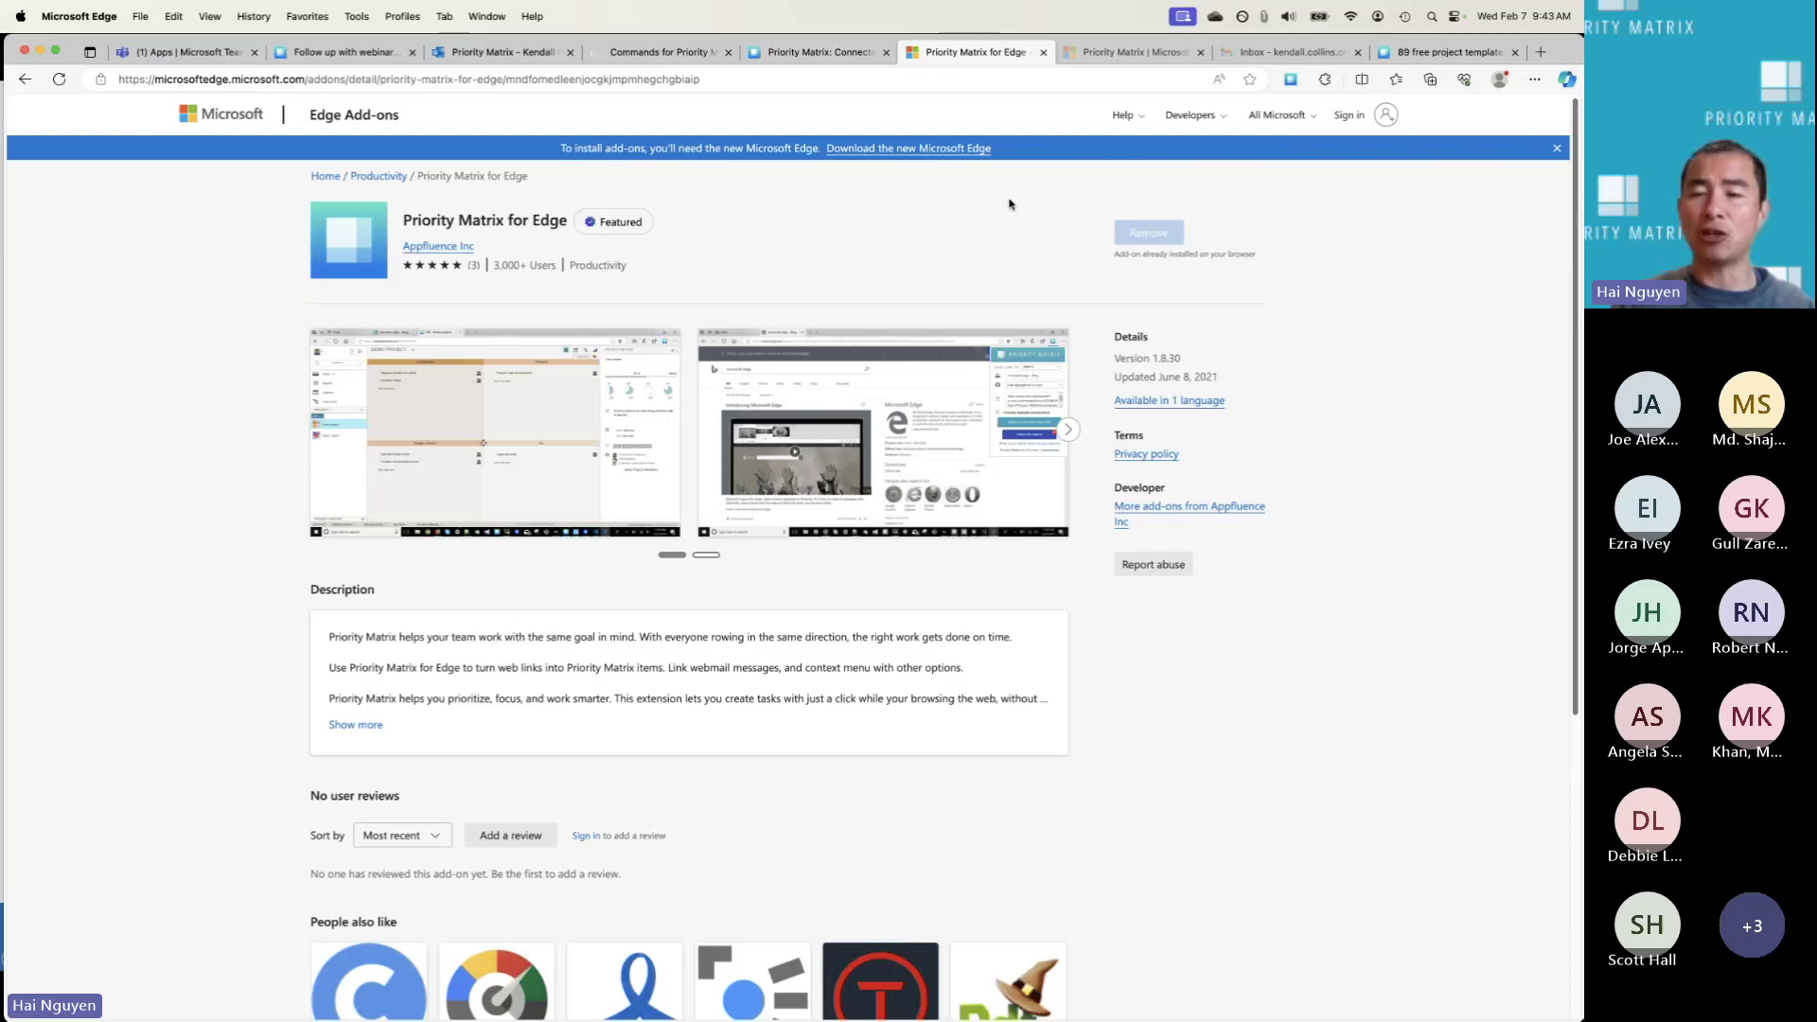
{"action": "left_click", "coordinate": [1131, 52]}
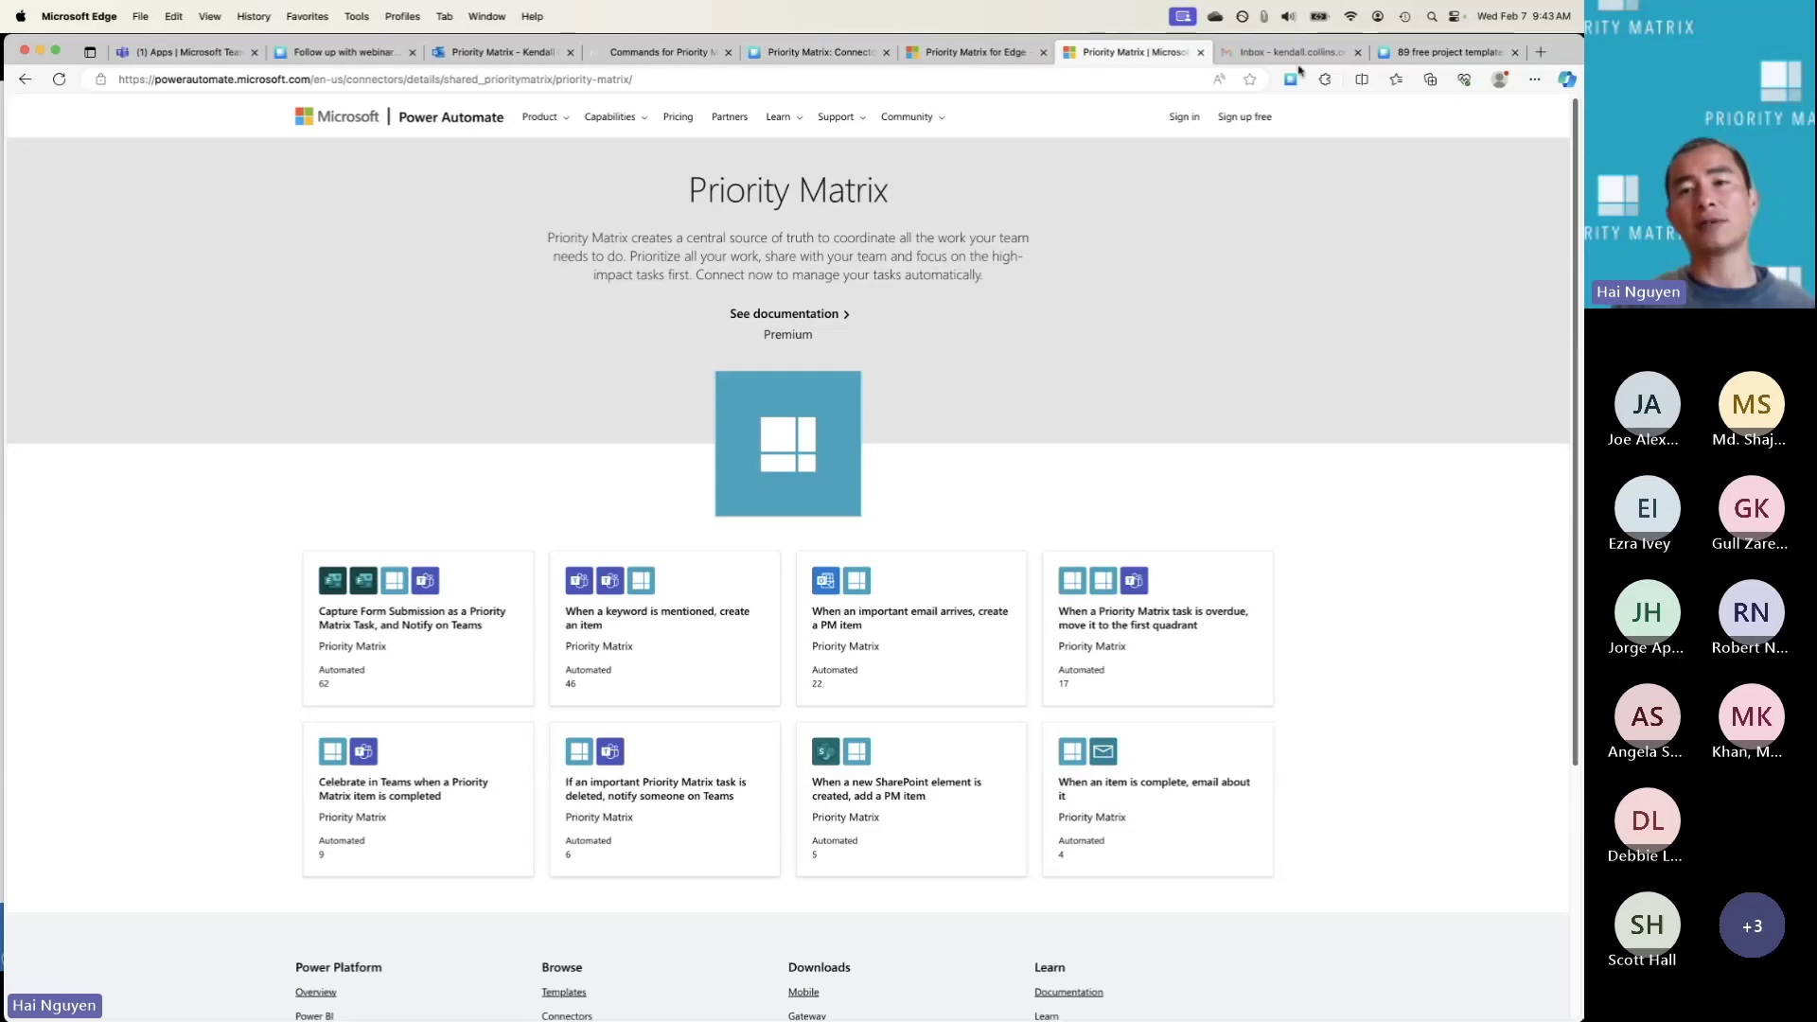
{"action": "left_click", "coordinate": [1413, 54]}
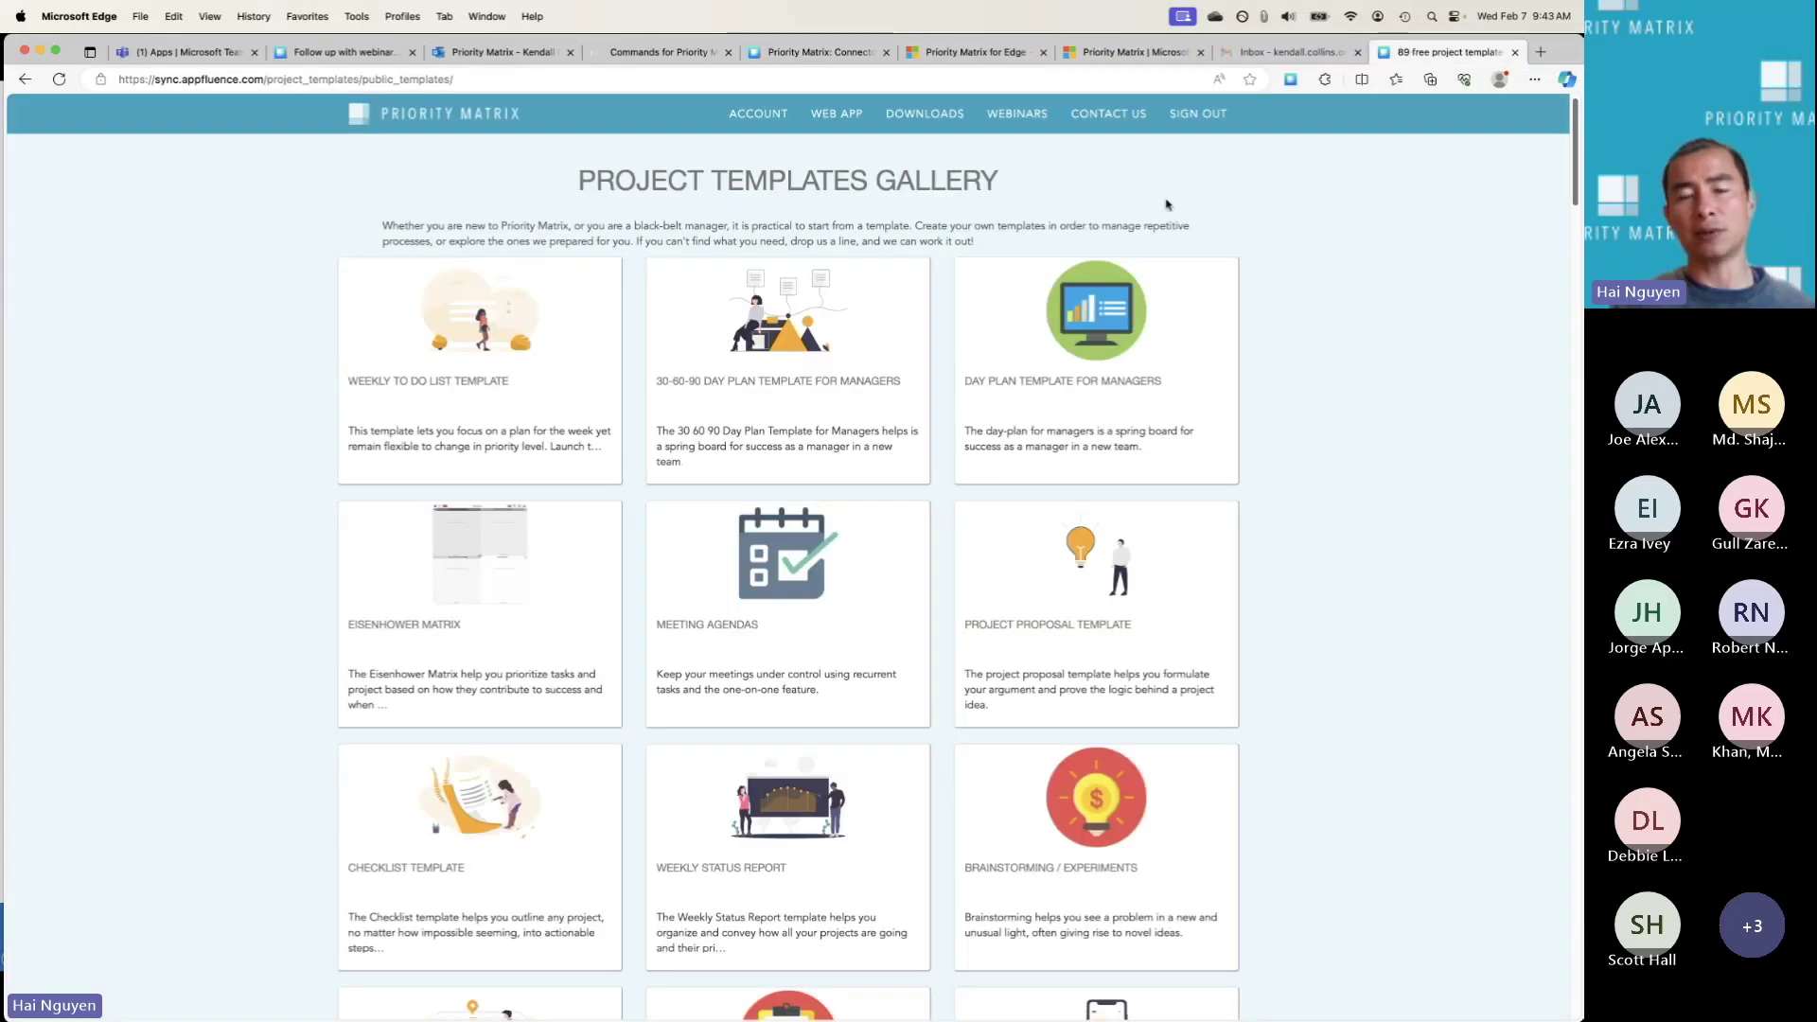
{"action": "mouse_move", "coordinate": [1004, 331]}
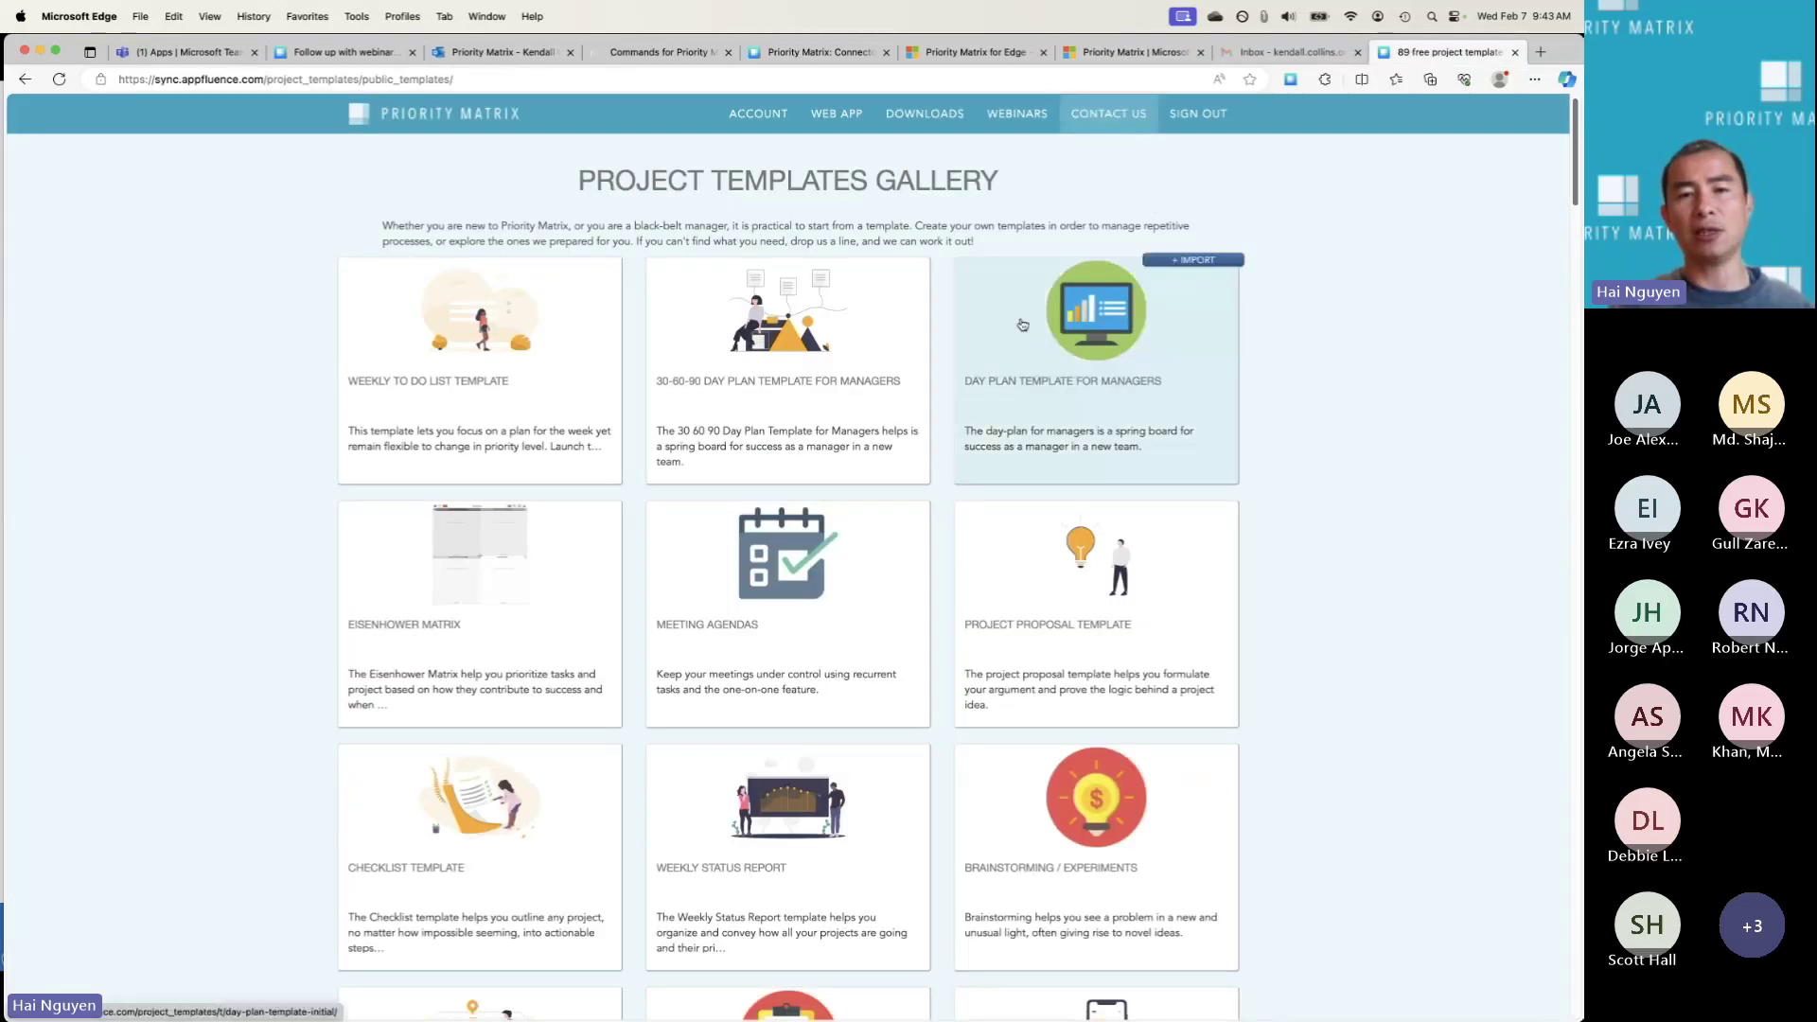
{"action": "scroll", "coordinate": [998, 316], "scroll_direction": "down", "scroll_amount": 1}
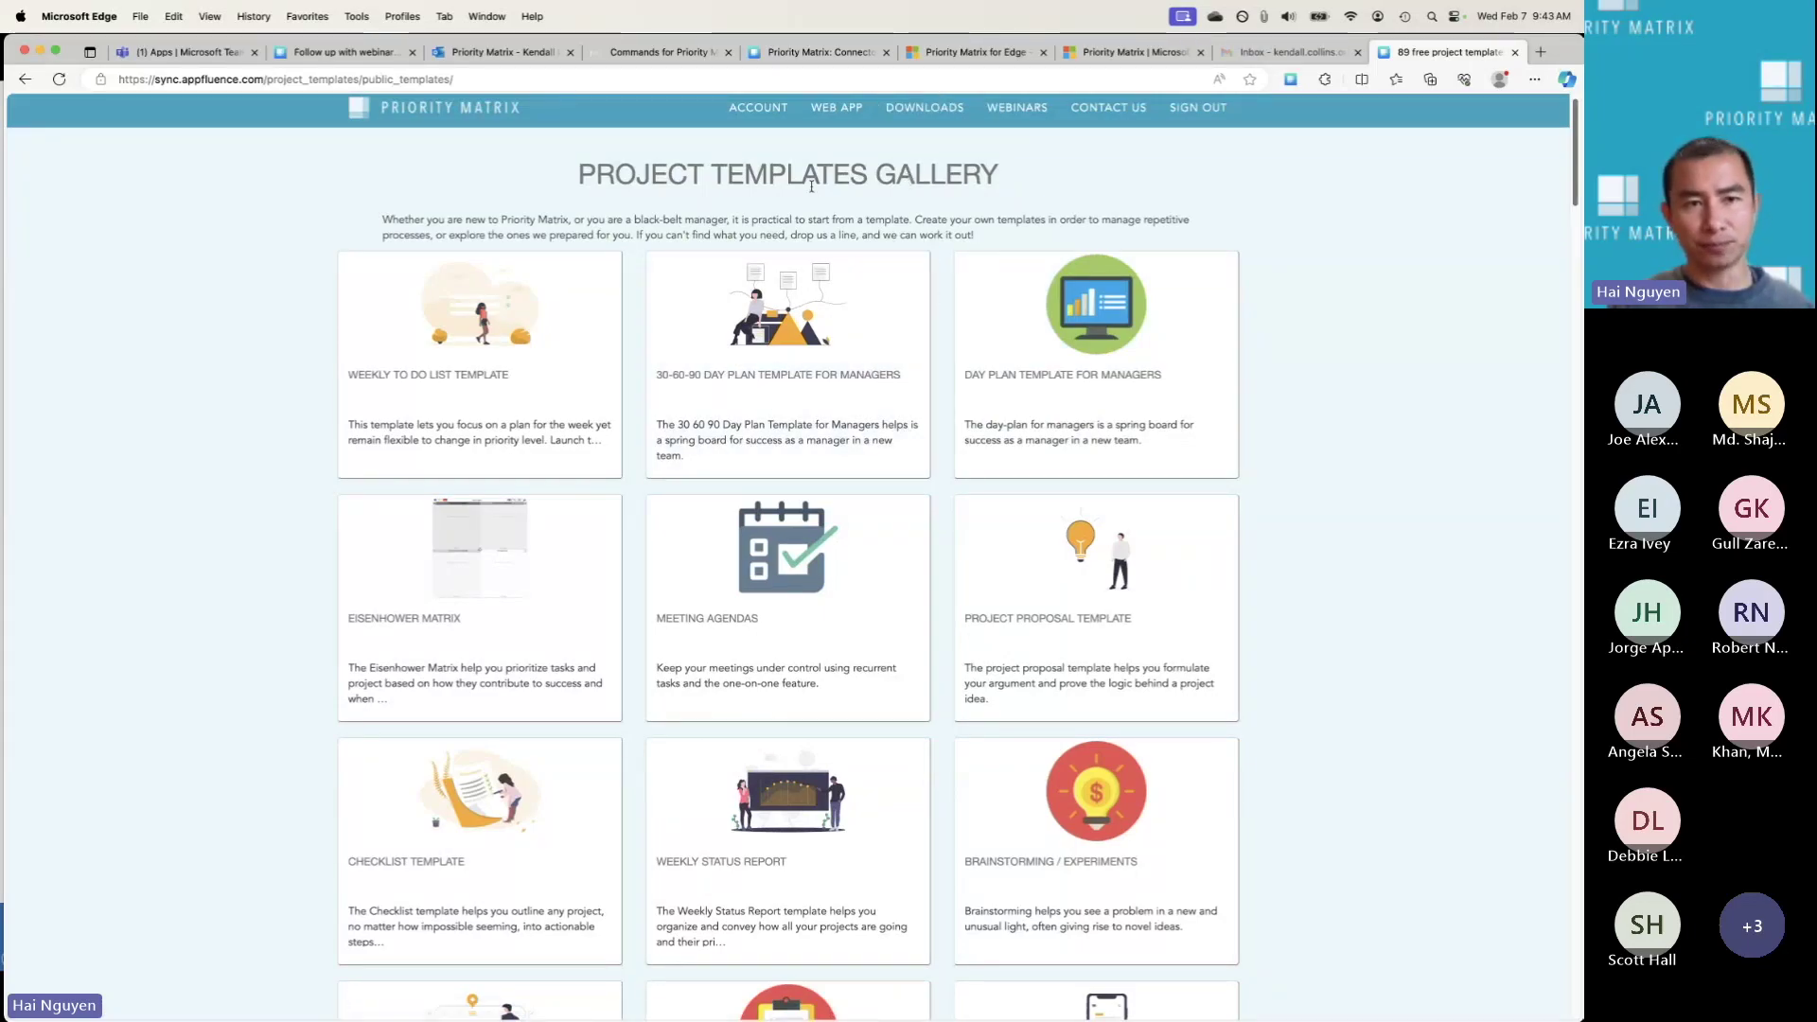
Step: Return to the Priority Matrix web app and open the New employee training handbook project
{"action": "left_click", "coordinate": [352, 58]}
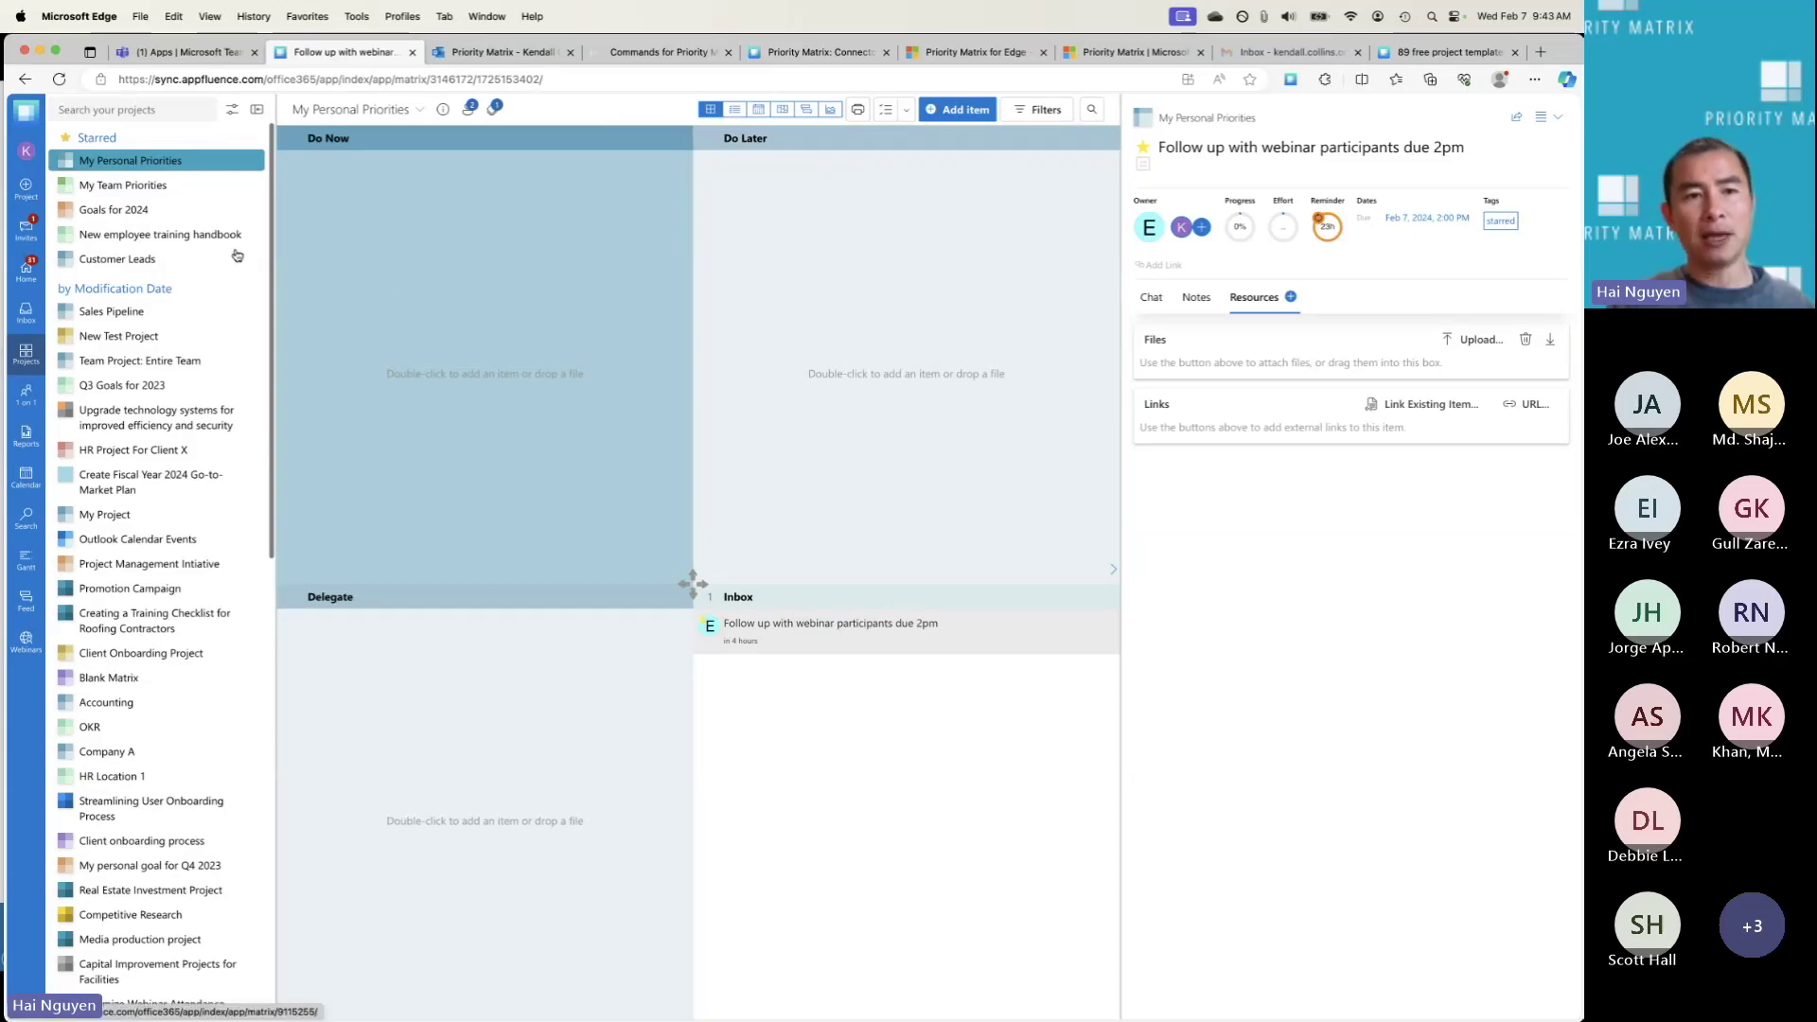
{"action": "left_click", "coordinate": [186, 236]}
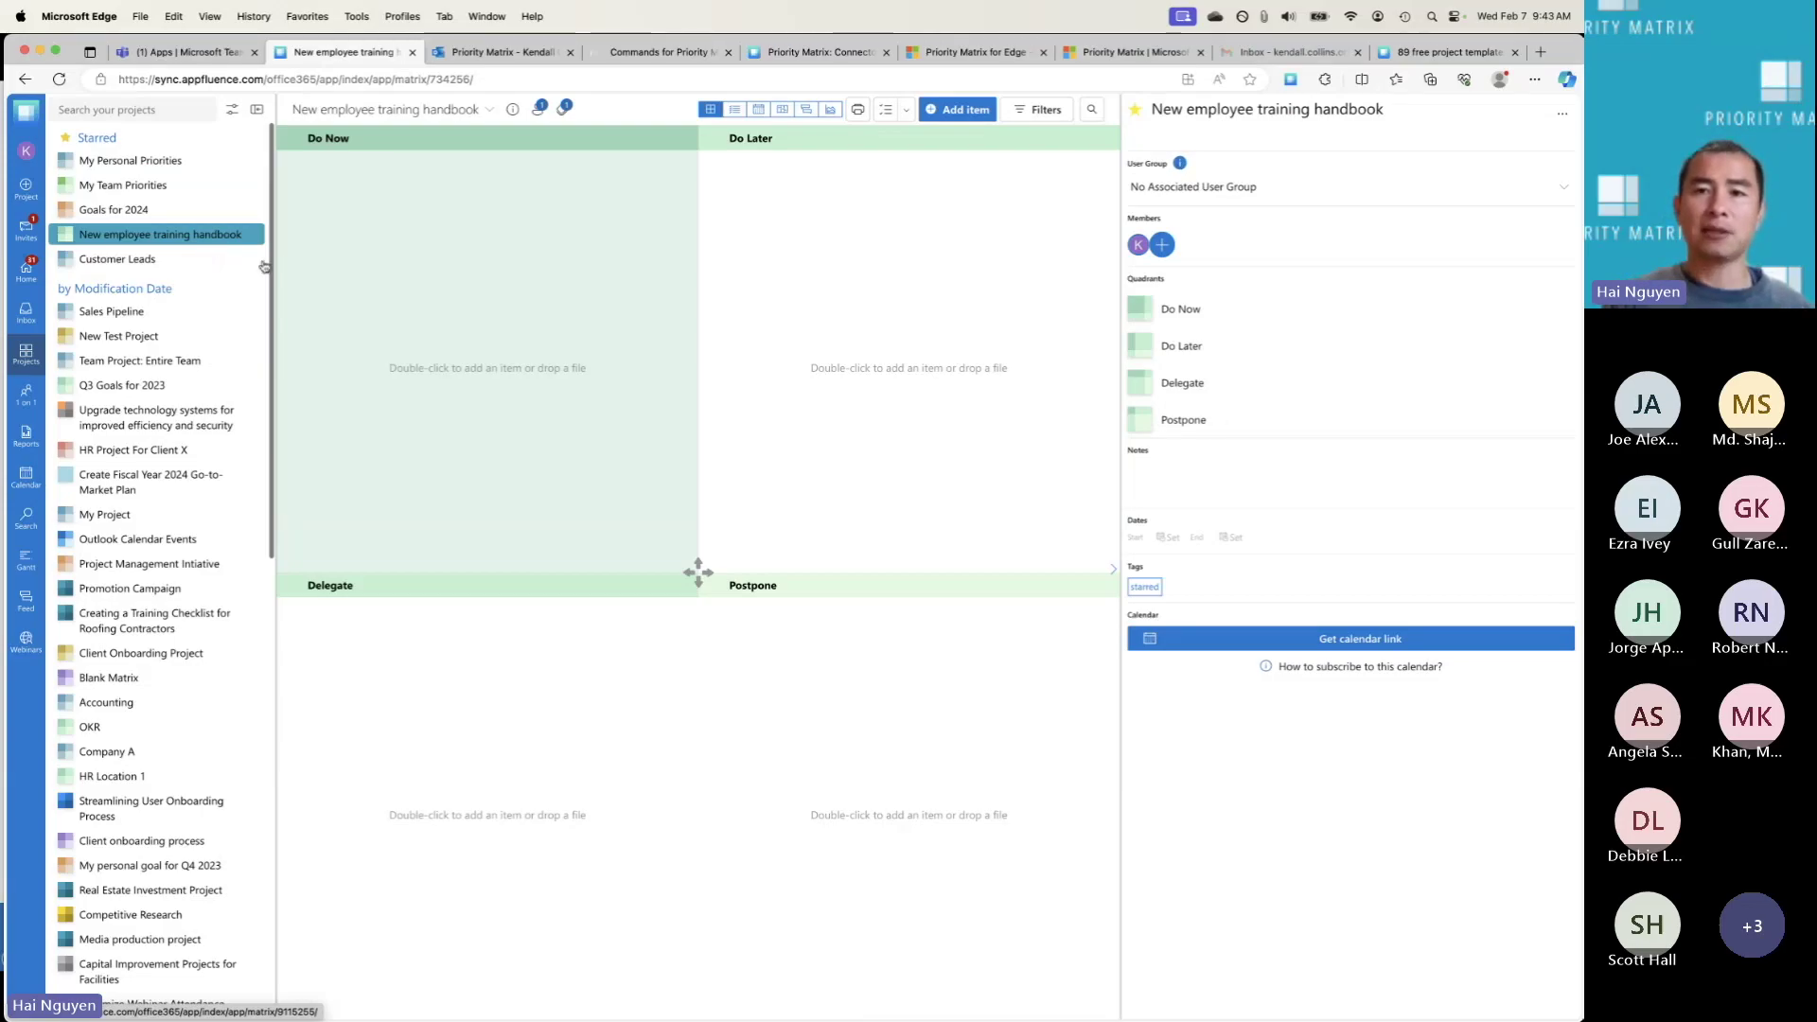
Step: Show the project options of the New employee training handbook project, including the one for saving it as a template
{"action": "left_click", "coordinate": [1570, 124]}
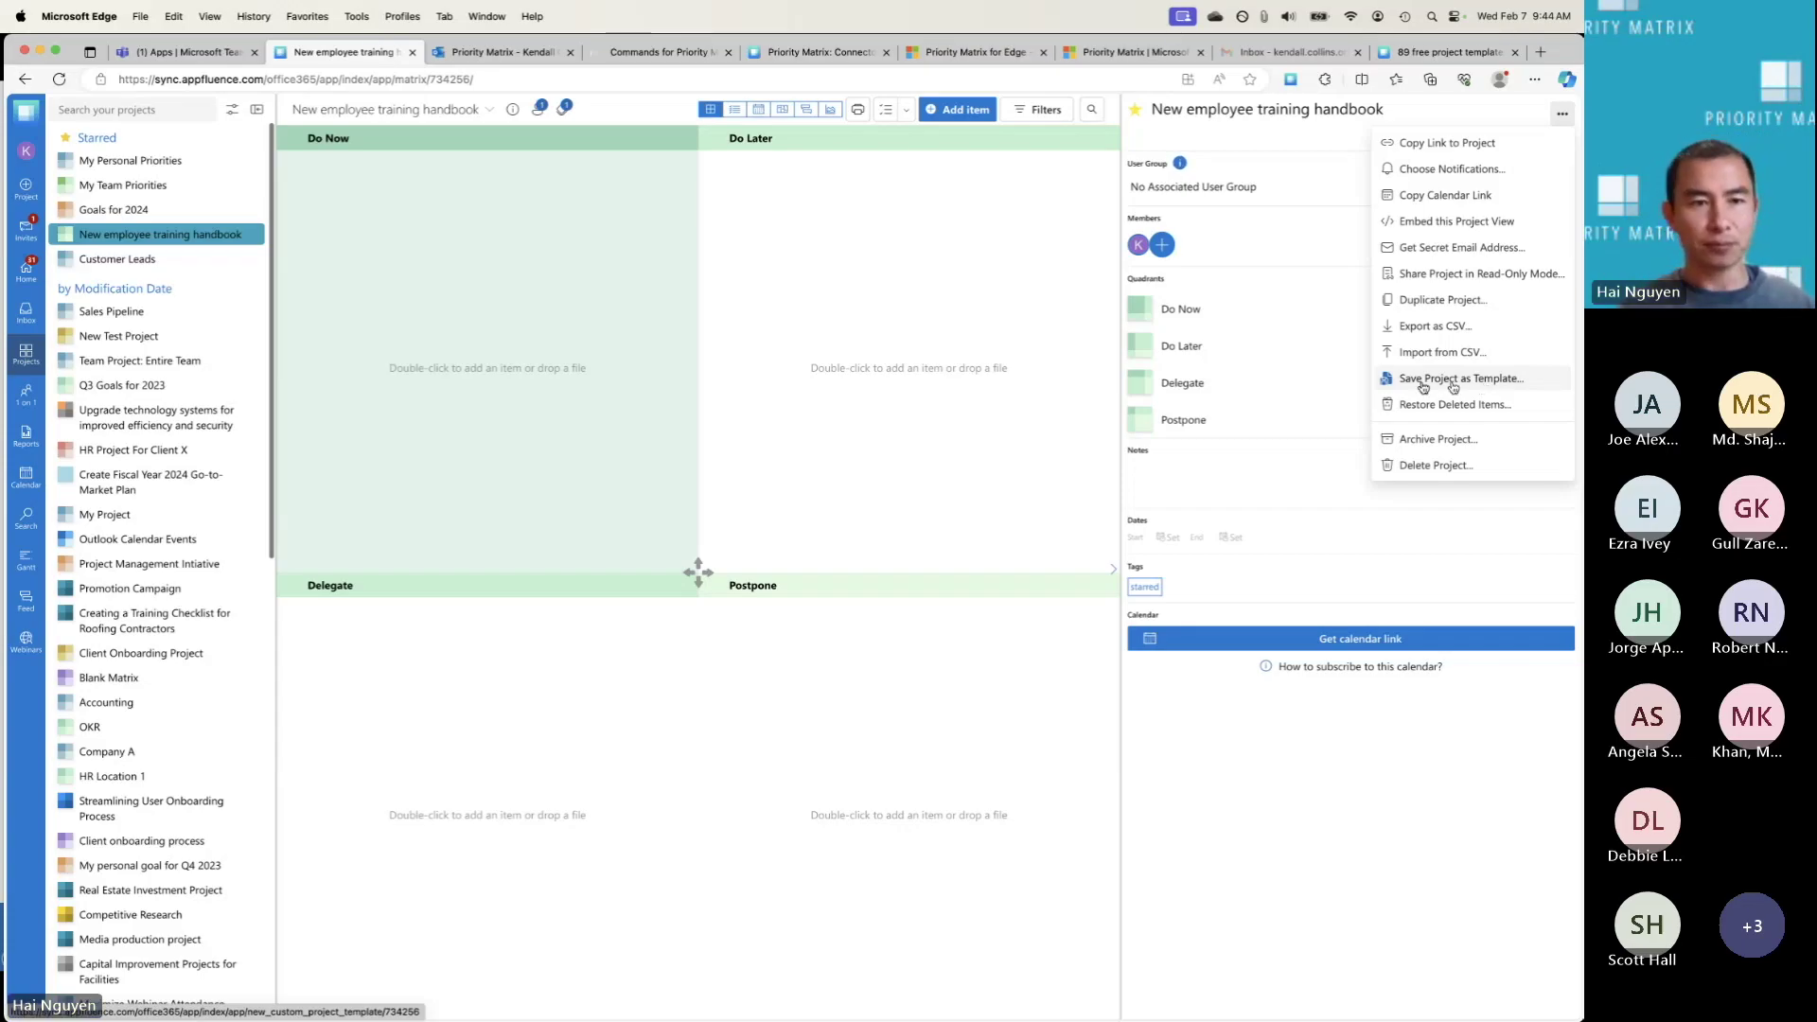
Step: View the Upgrade technology systems for improved efficiency and security project as a list, calendar and Gantt chart, opening items for their details
{"action": "left_click", "coordinate": [214, 416]}
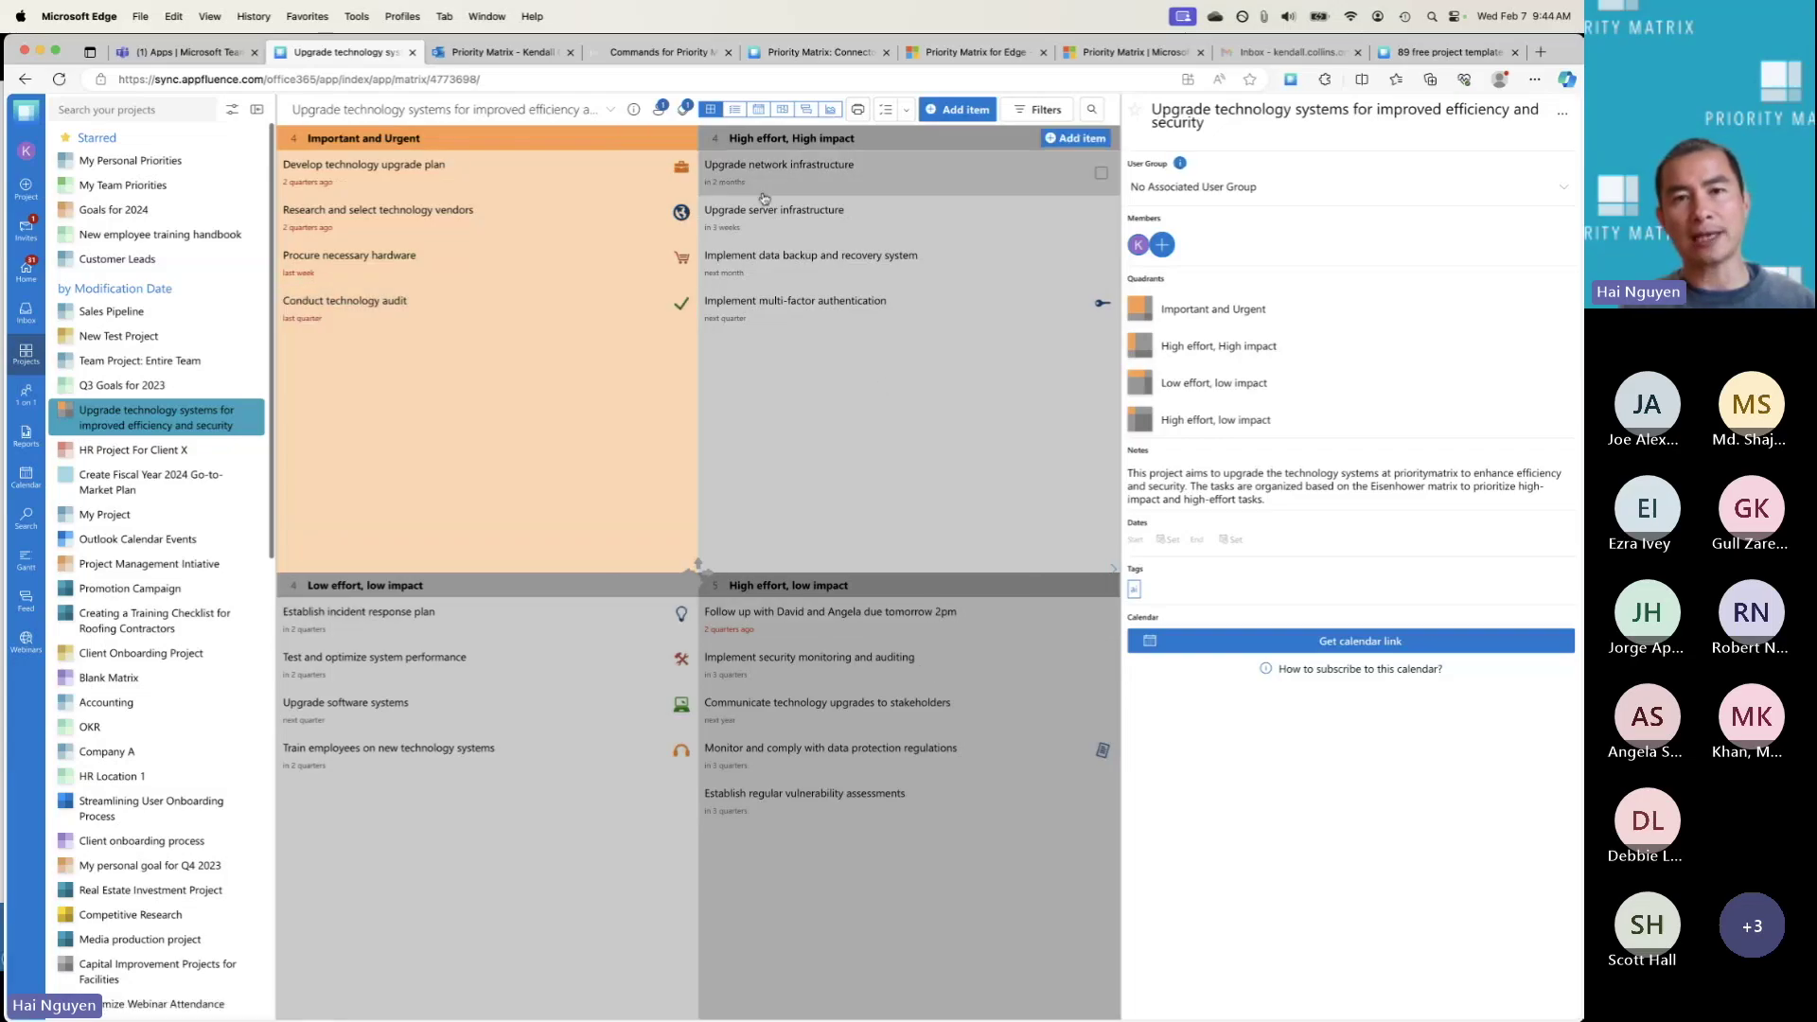
{"action": "left_click", "coordinate": [733, 111]}
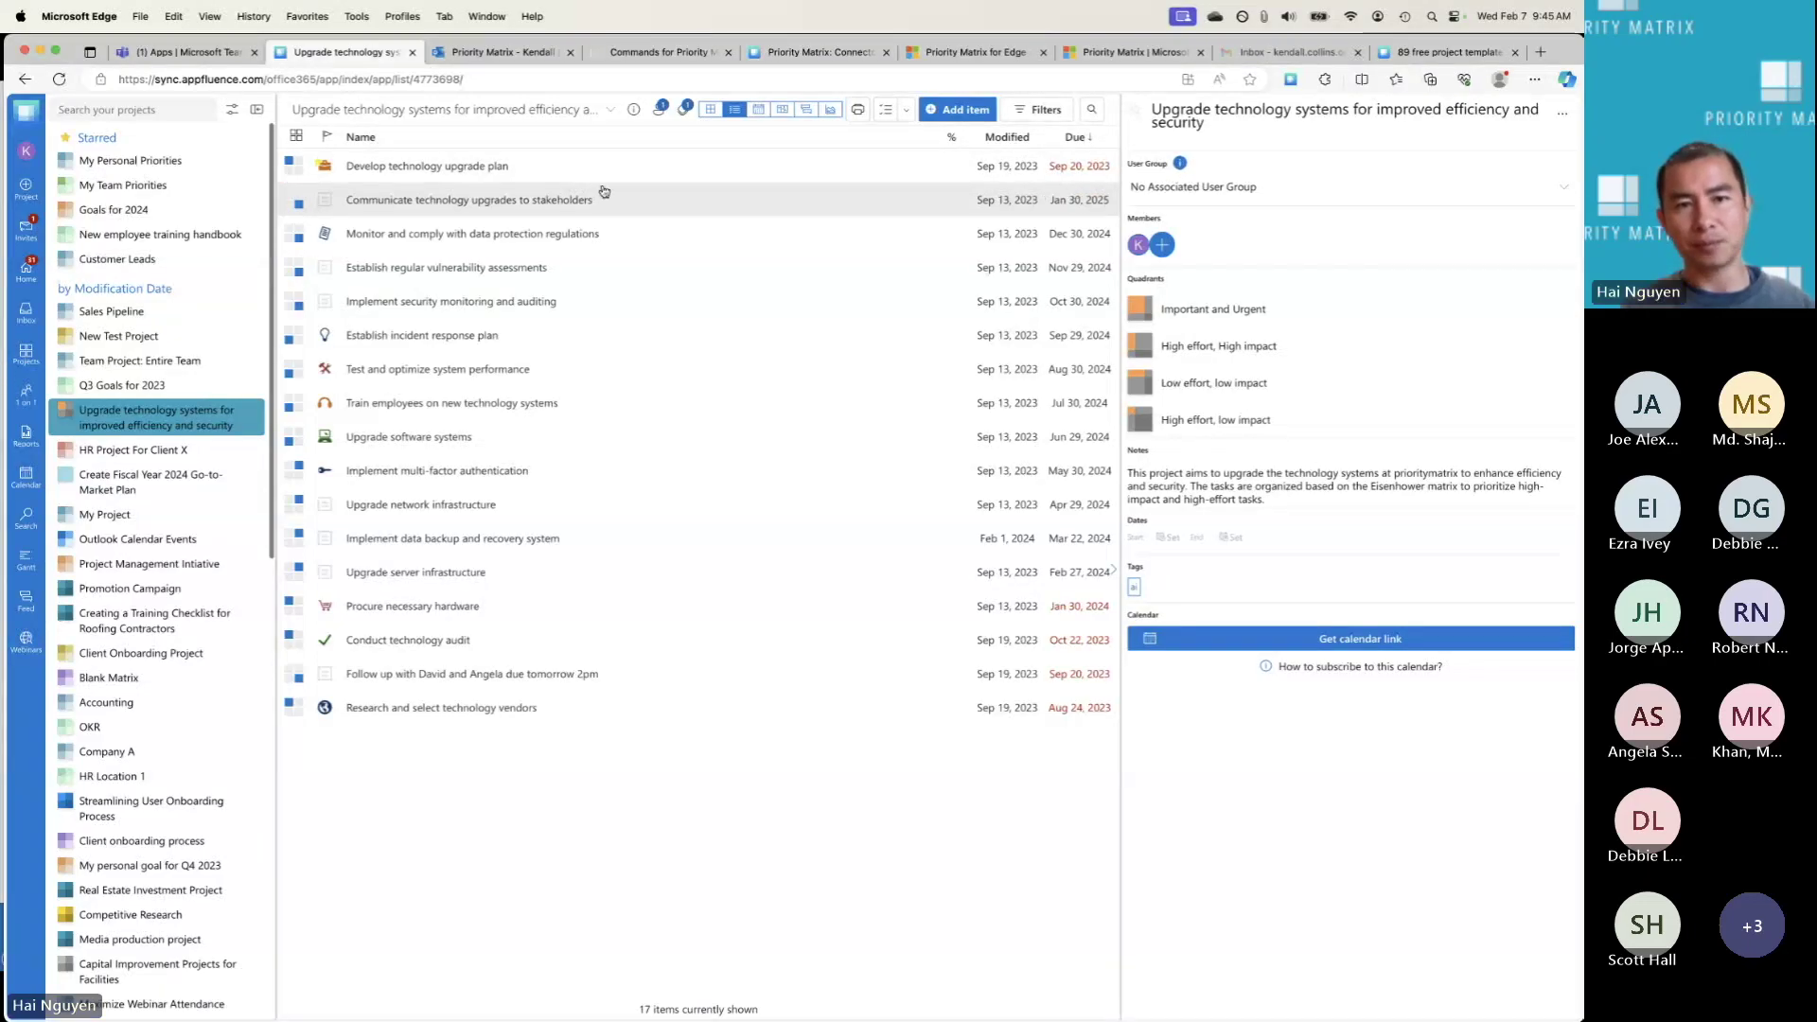
{"action": "left_click", "coordinate": [507, 168]}
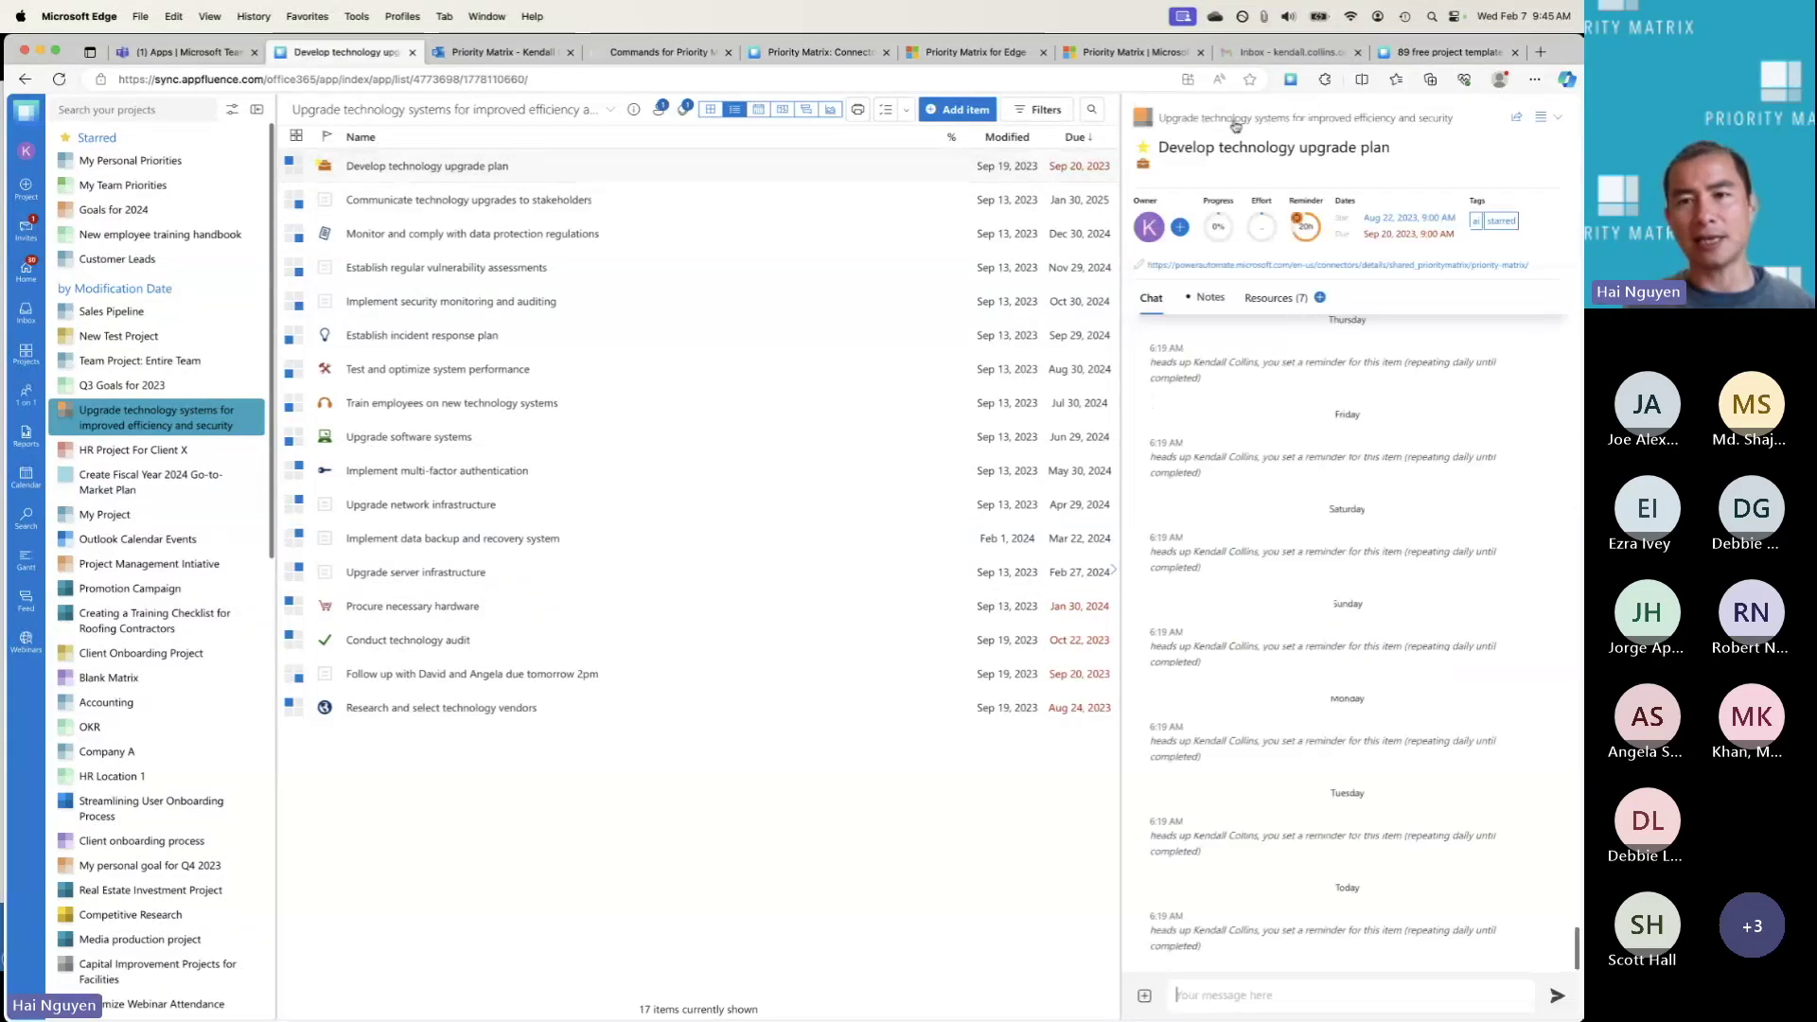
{"action": "left_click", "coordinate": [757, 114]}
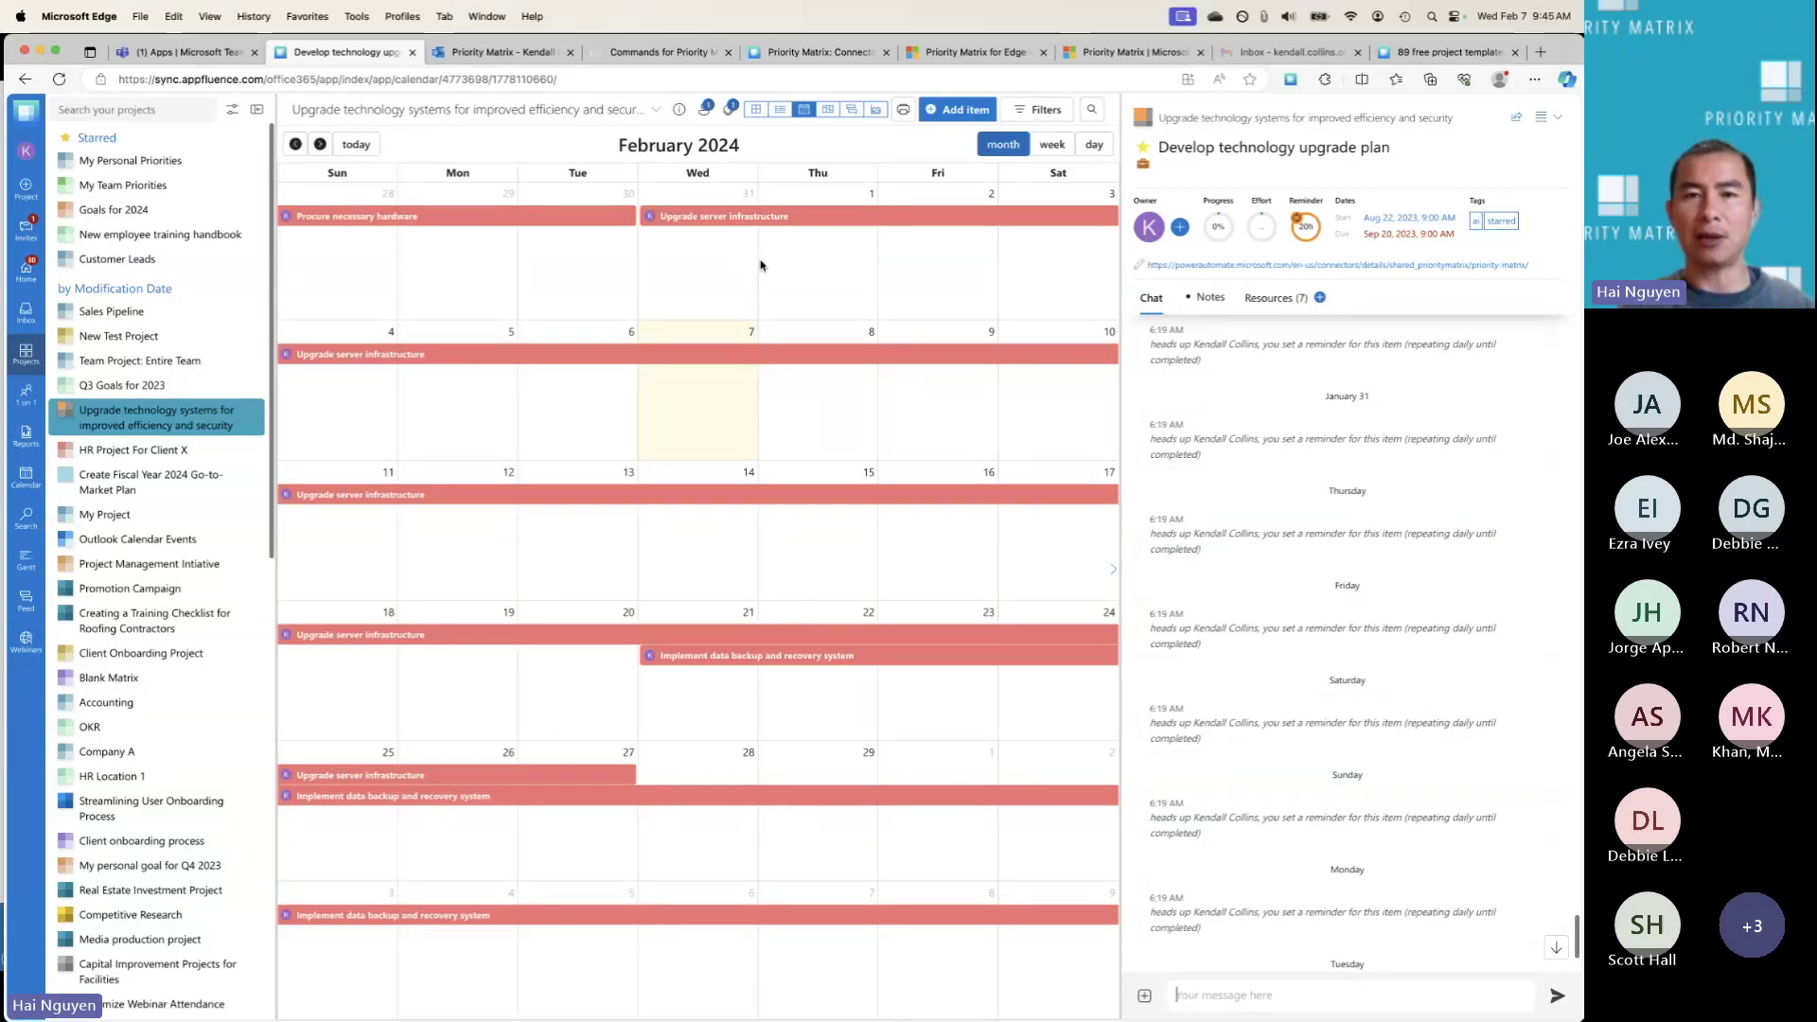
{"action": "left_click", "coordinate": [707, 665]}
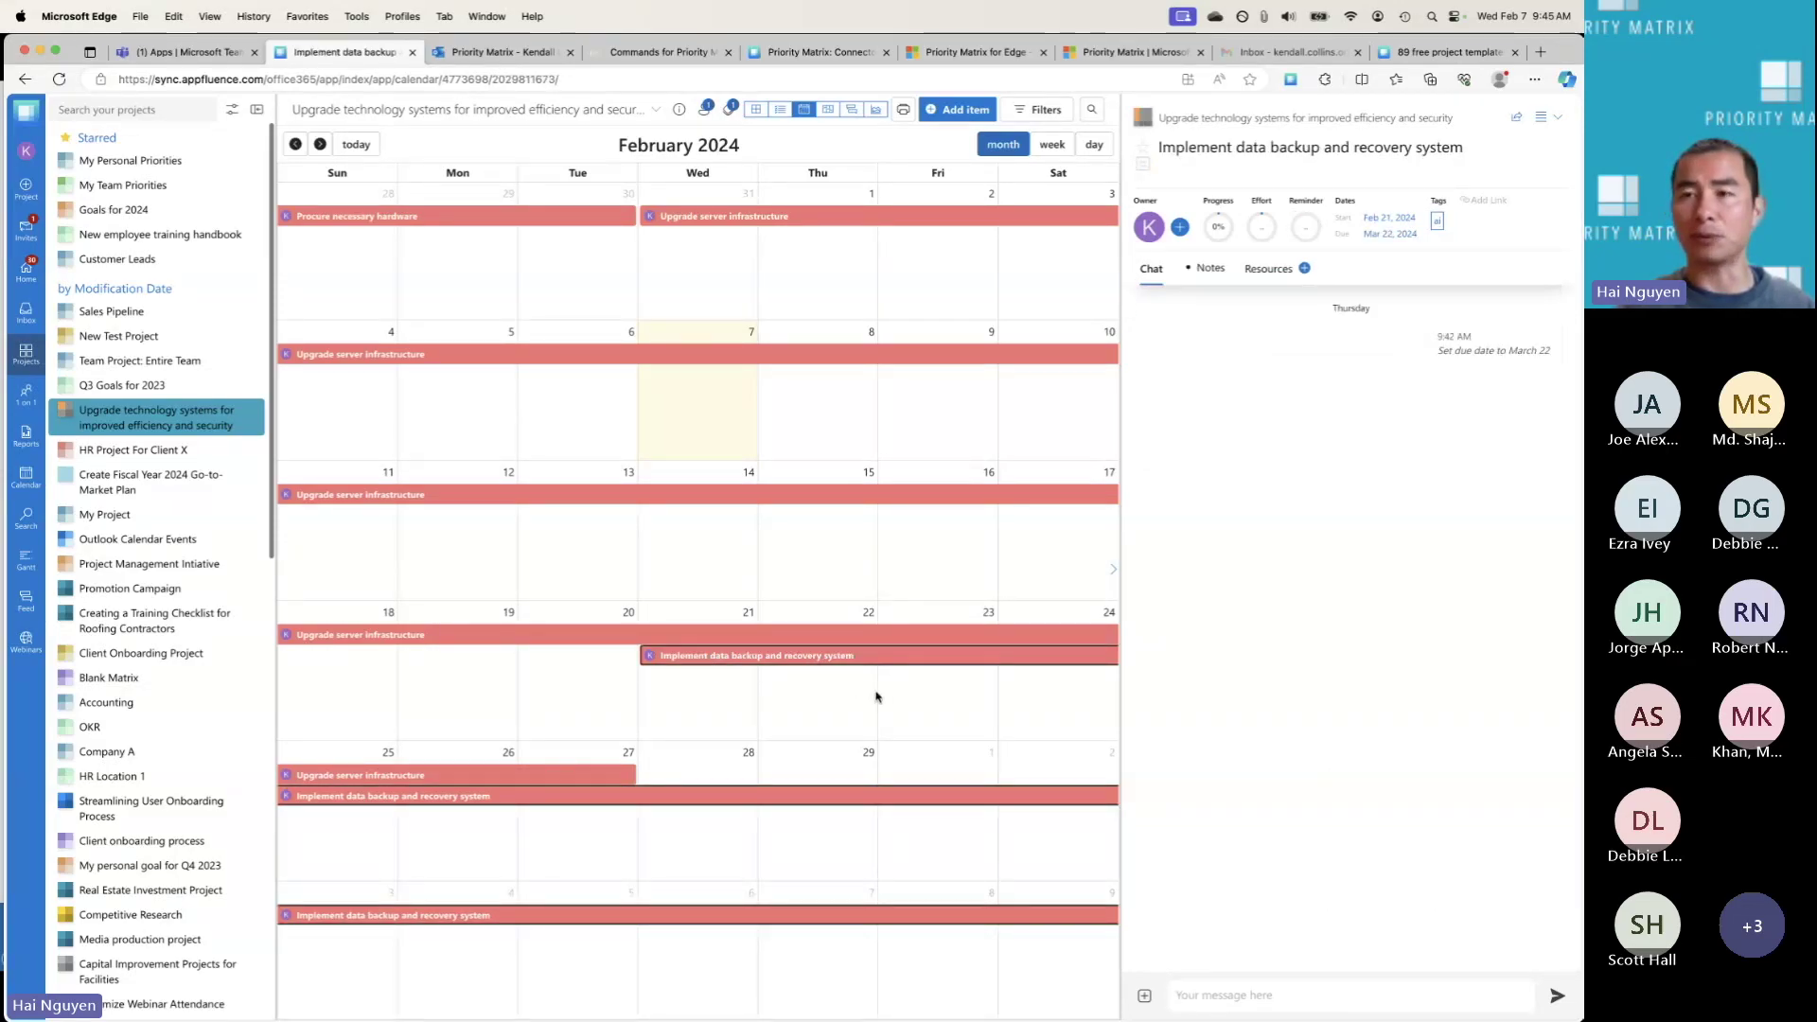
{"action": "left_click", "coordinate": [829, 111]}
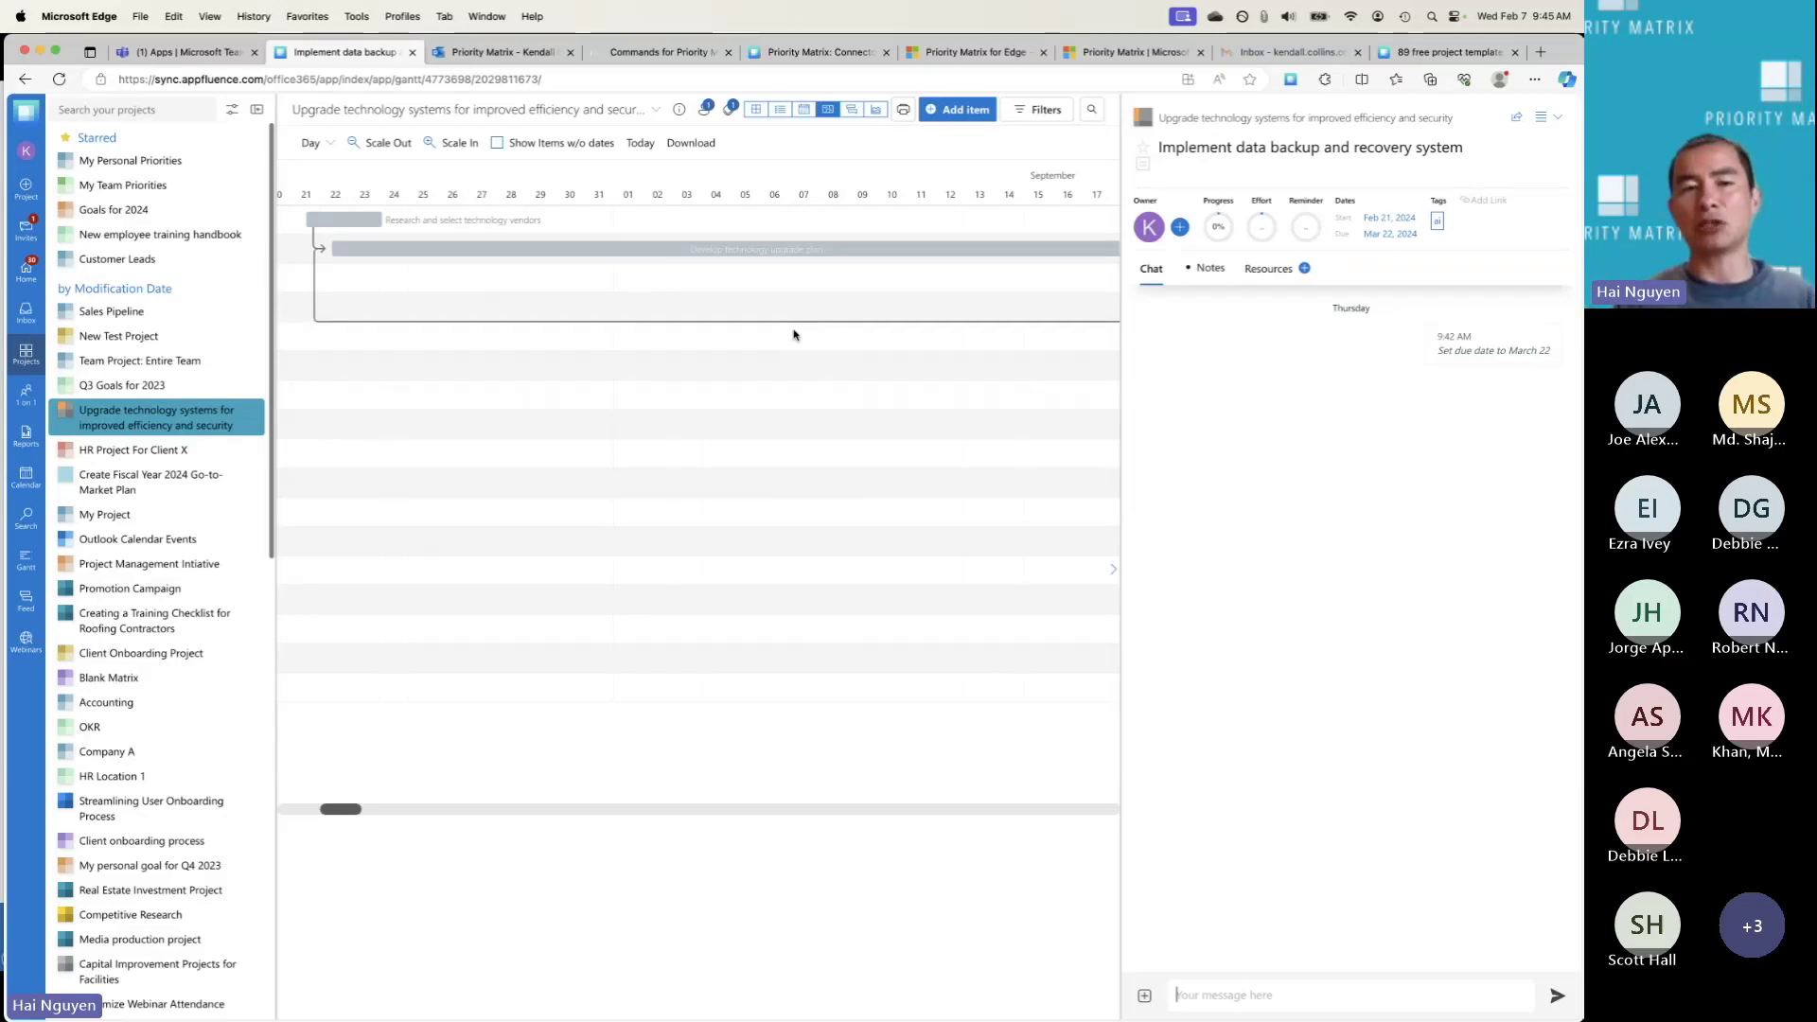
Step: Check the relation types, such as Blocked by, for linking Implement data backup and recovery system to an existing item
{"action": "left_click", "coordinate": [1268, 268]}
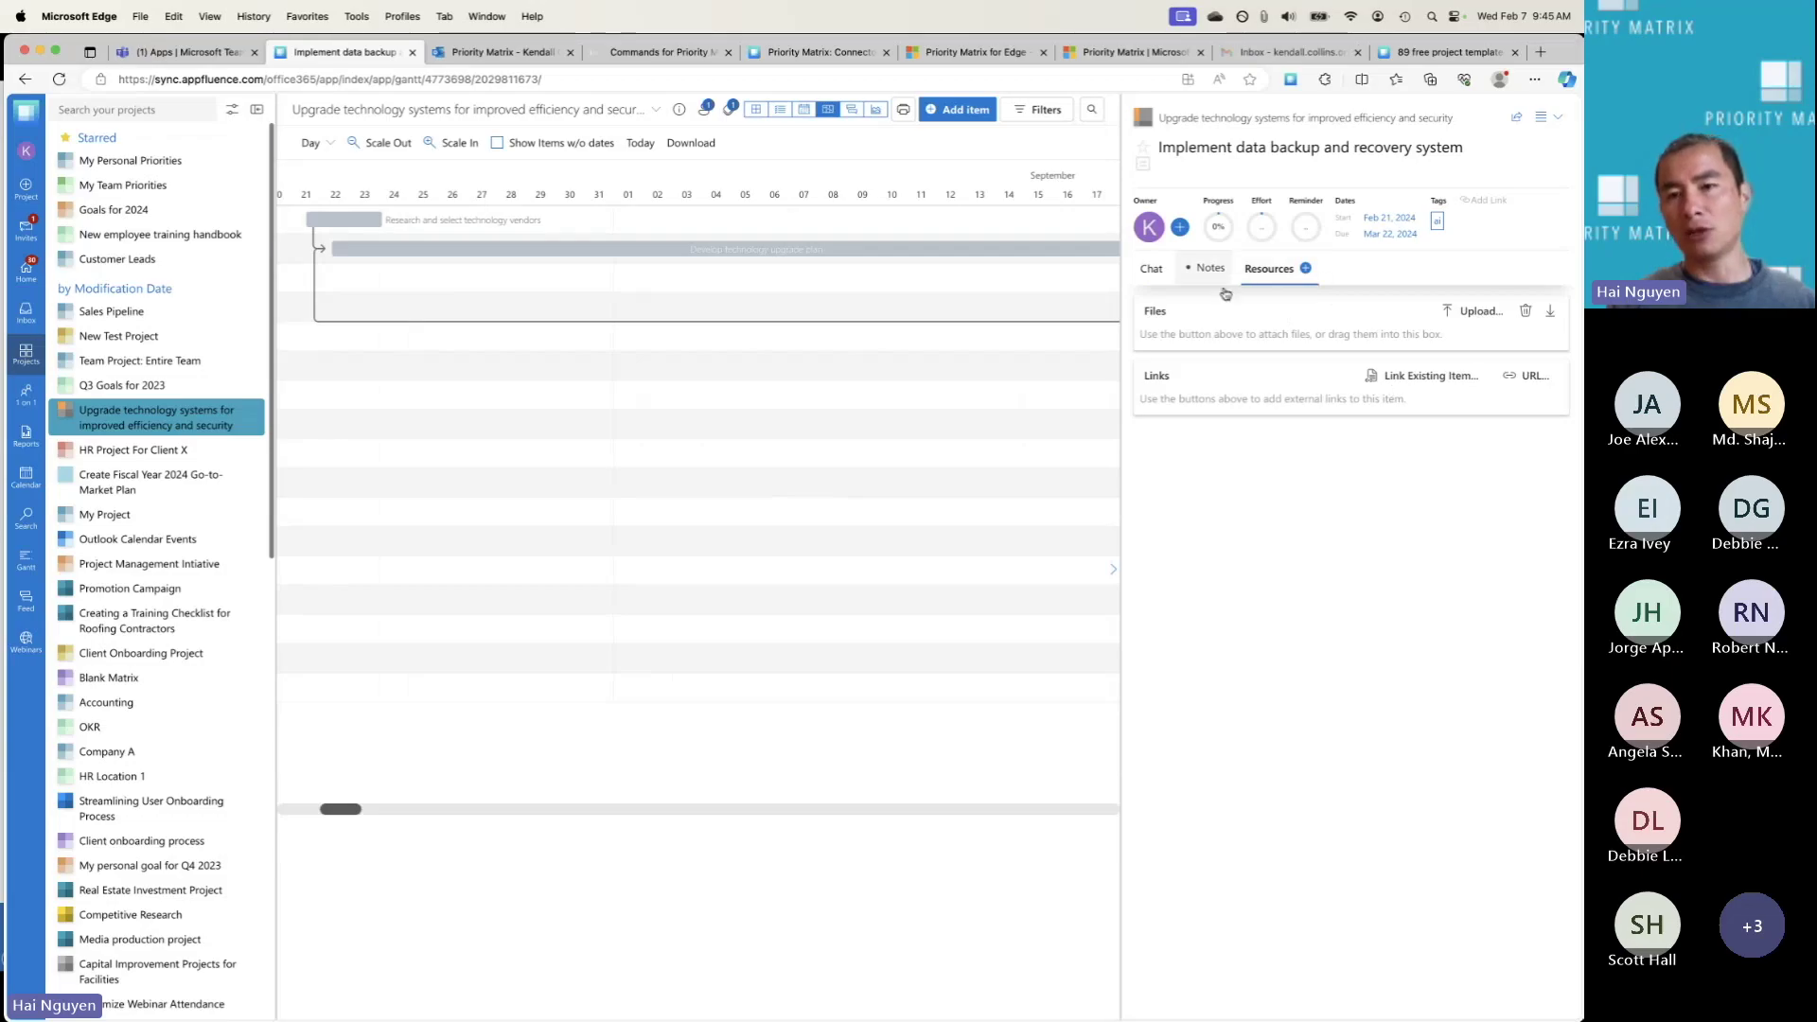
{"action": "left_click", "coordinate": [1432, 376]}
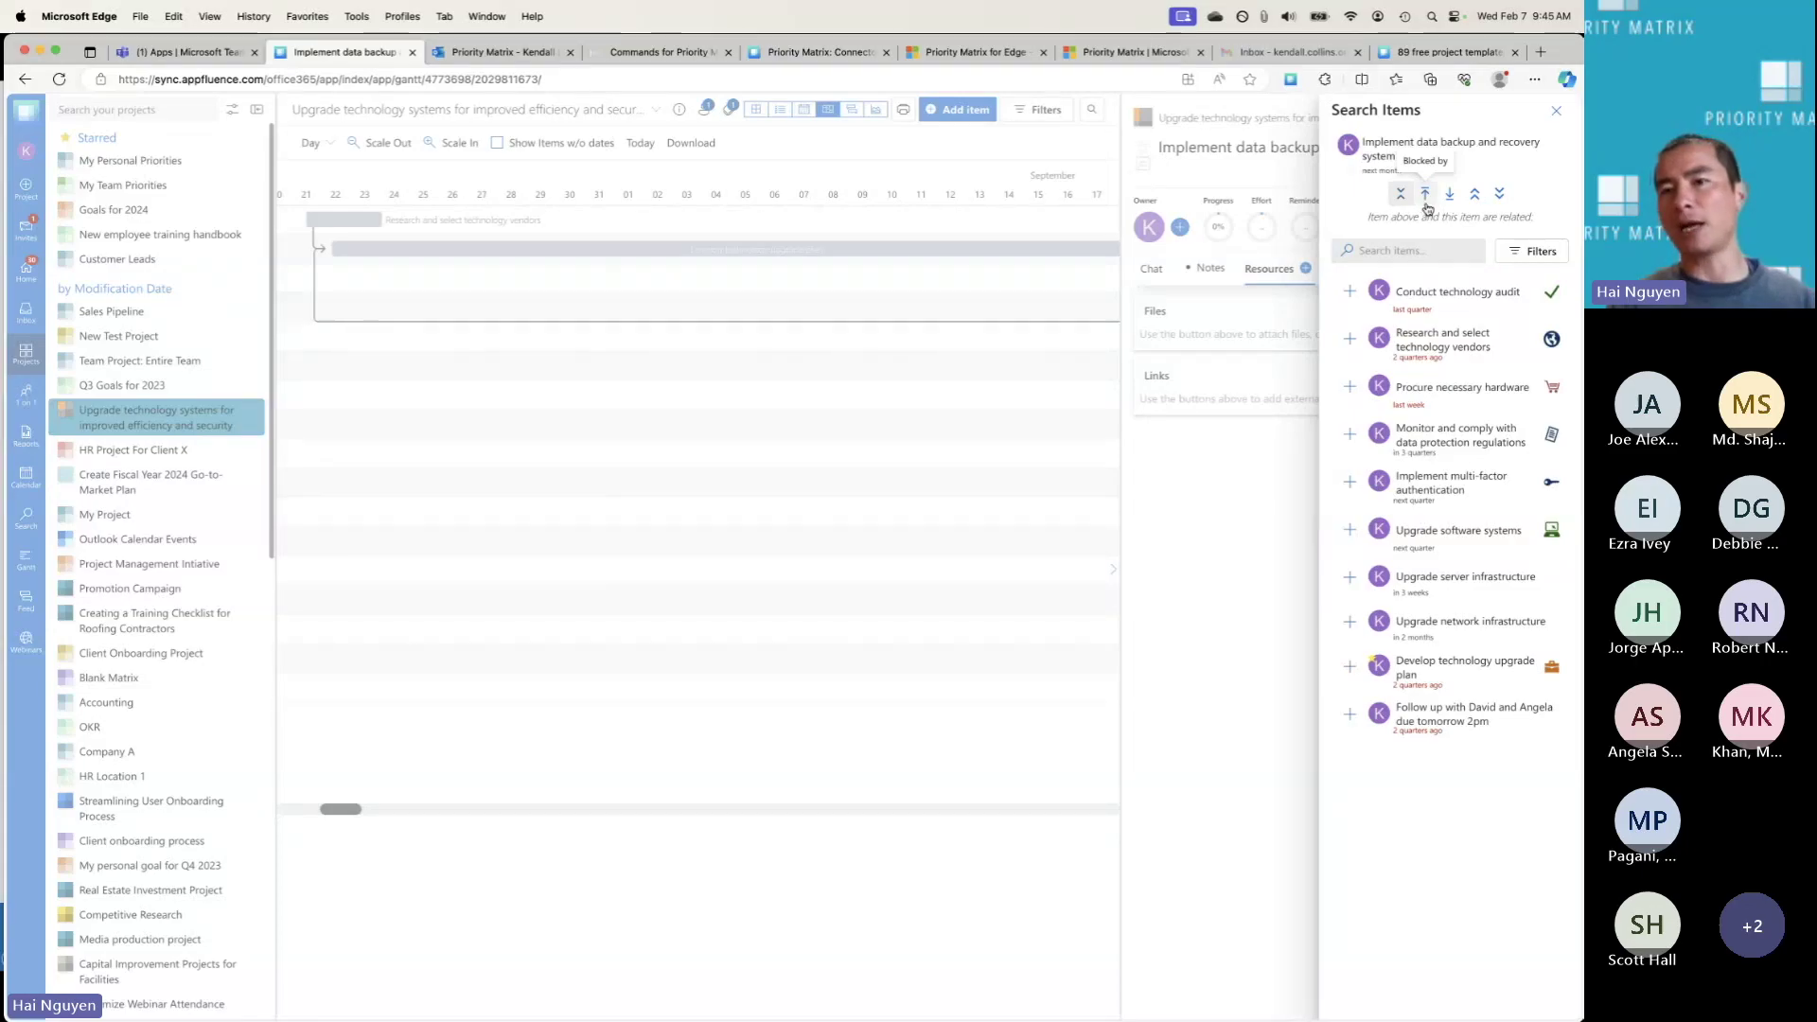
{"action": "left_click", "coordinate": [1556, 111]}
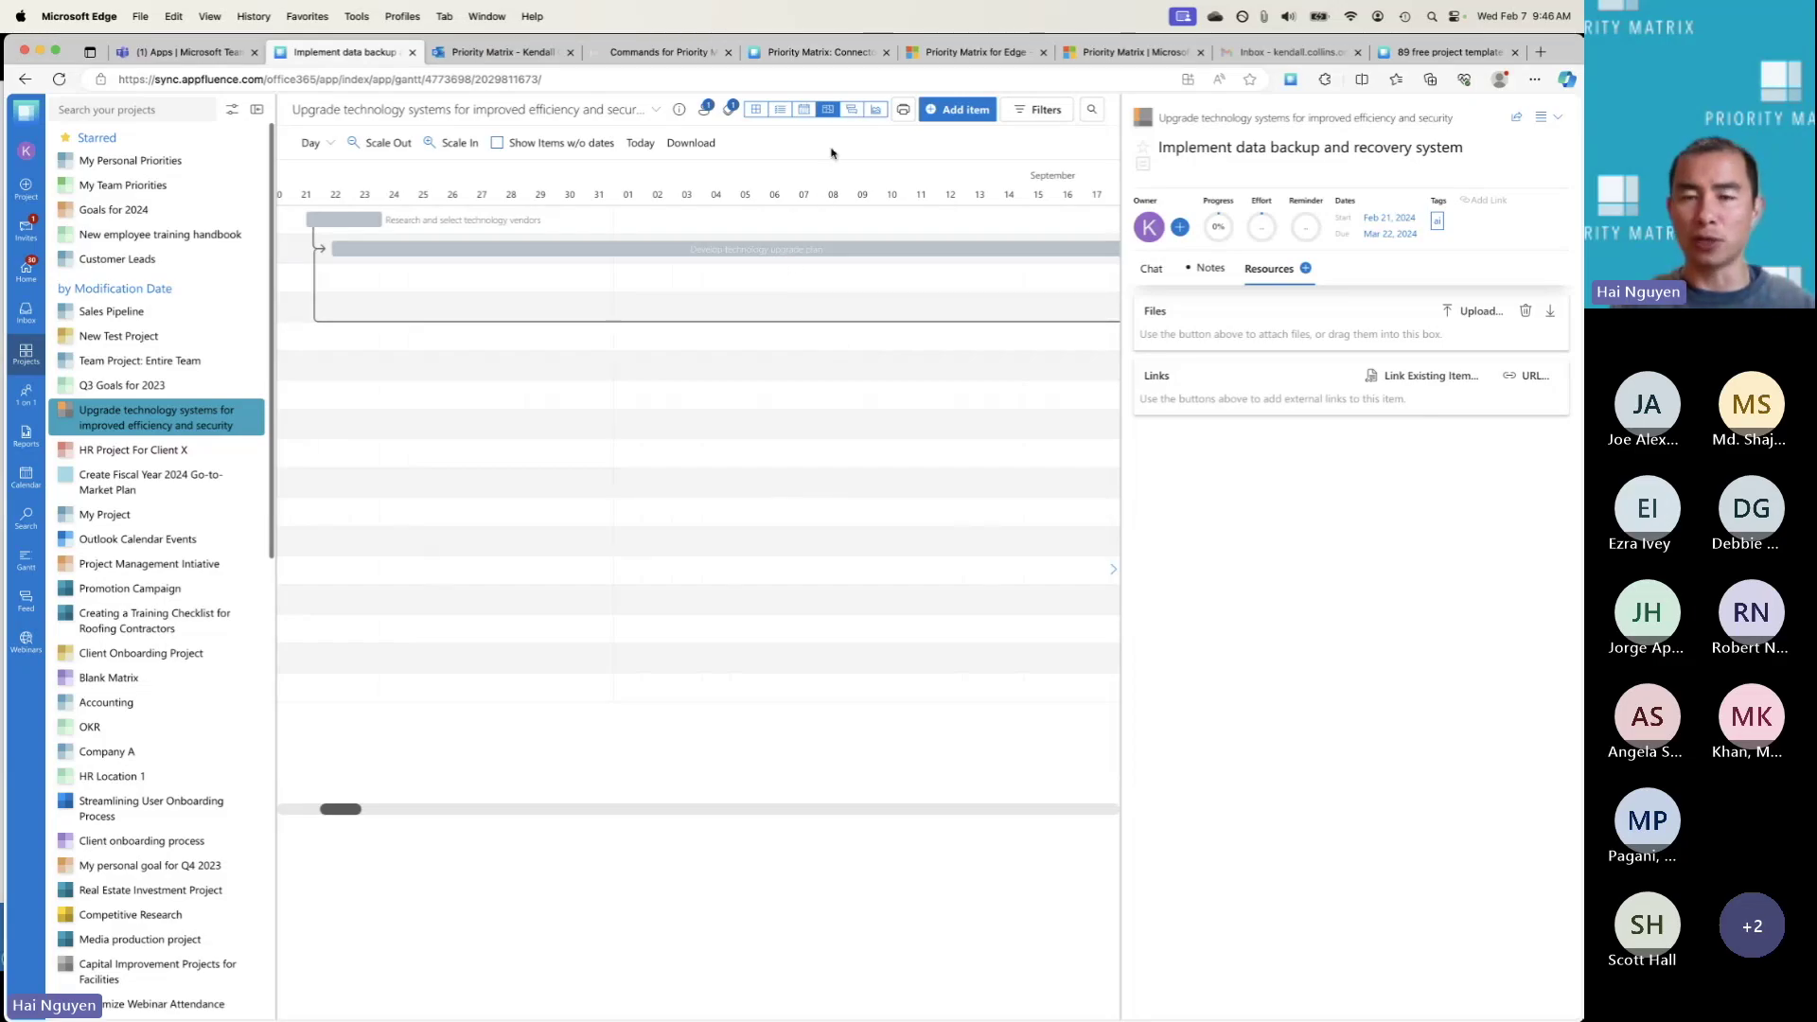
Step: Return the project to matrix view and check its project details and its options for exporting and duplicating
{"action": "left_click", "coordinate": [757, 109]}
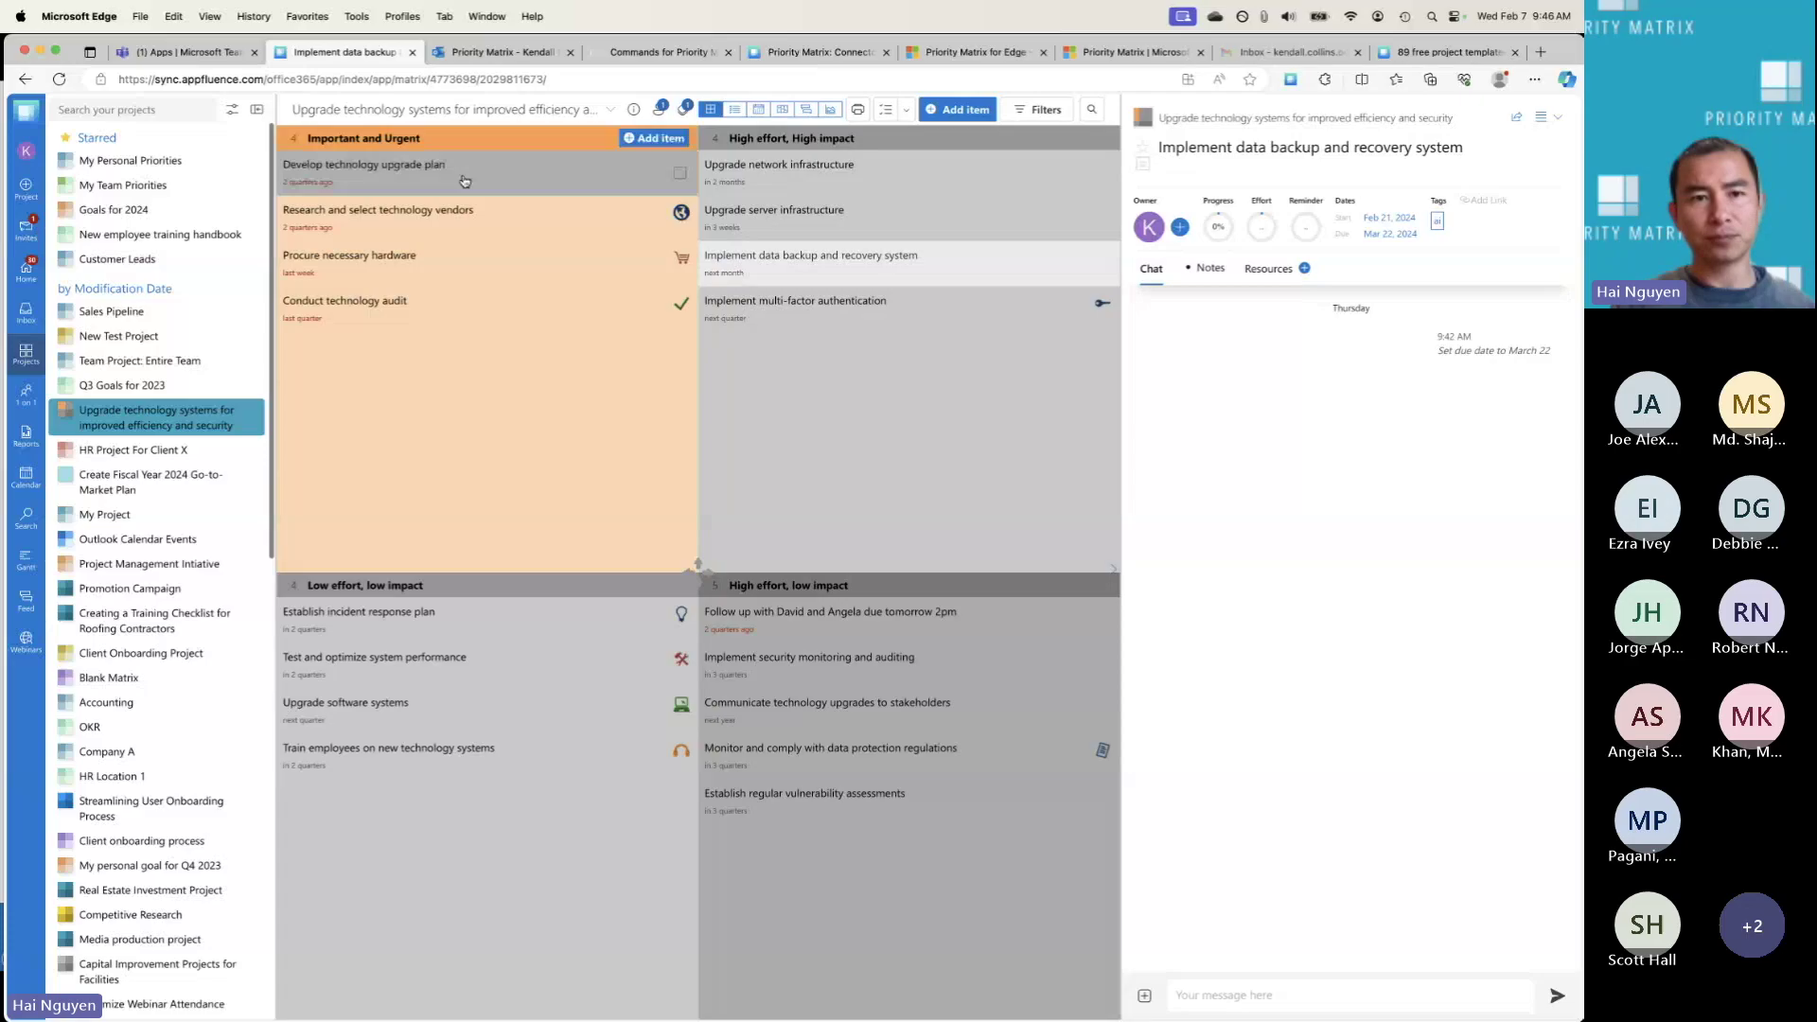
{"action": "left_click", "coordinate": [633, 111]}
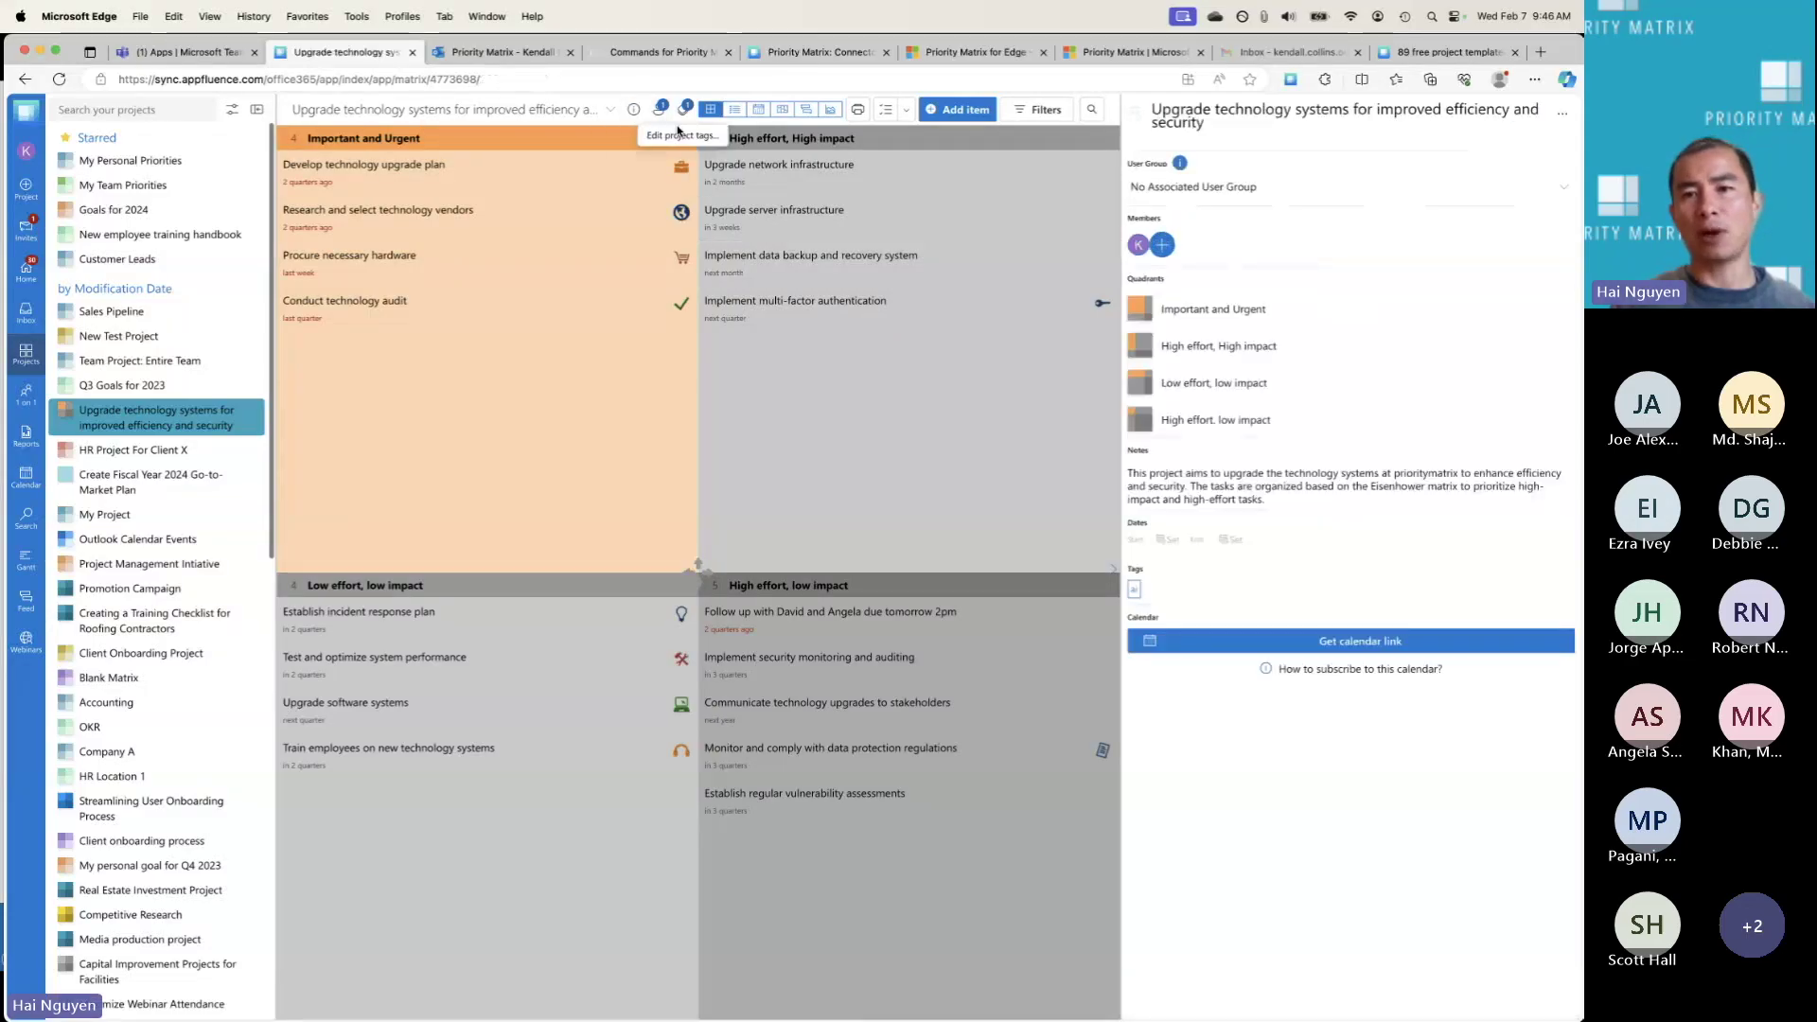
{"action": "left_click", "coordinate": [1566, 116]}
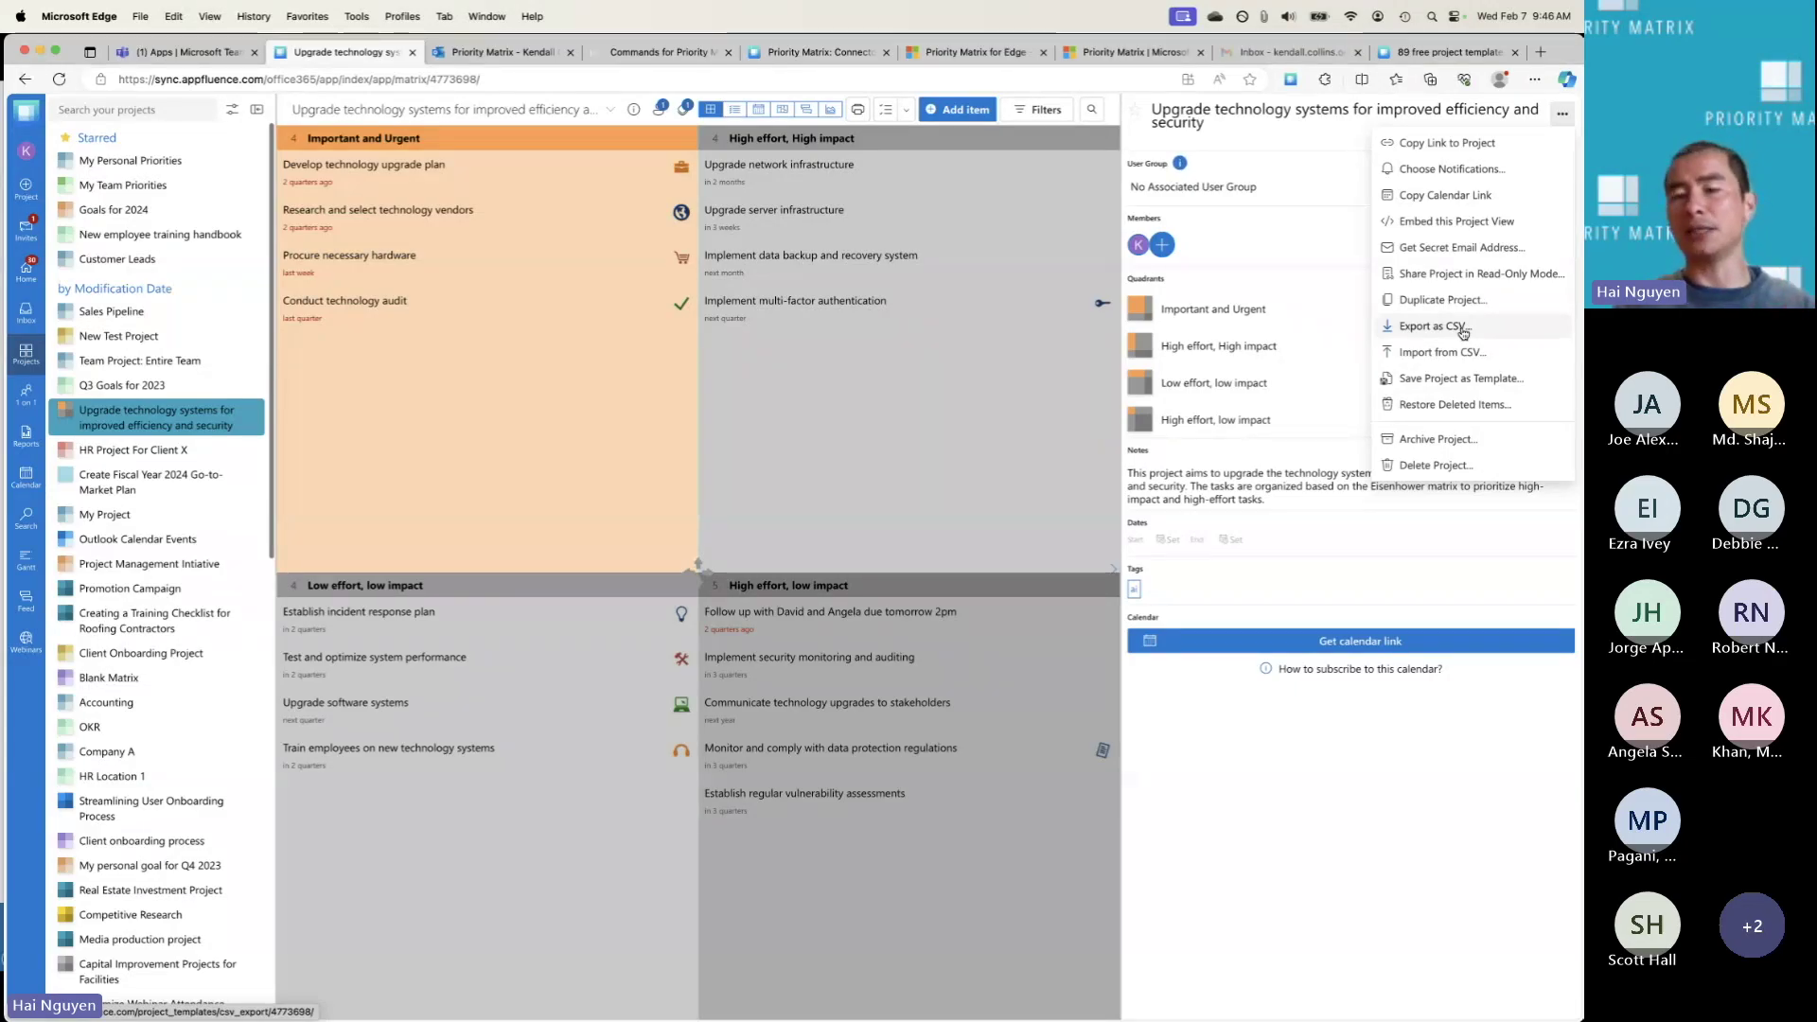
{"action": "left_click", "coordinate": [700, 574]}
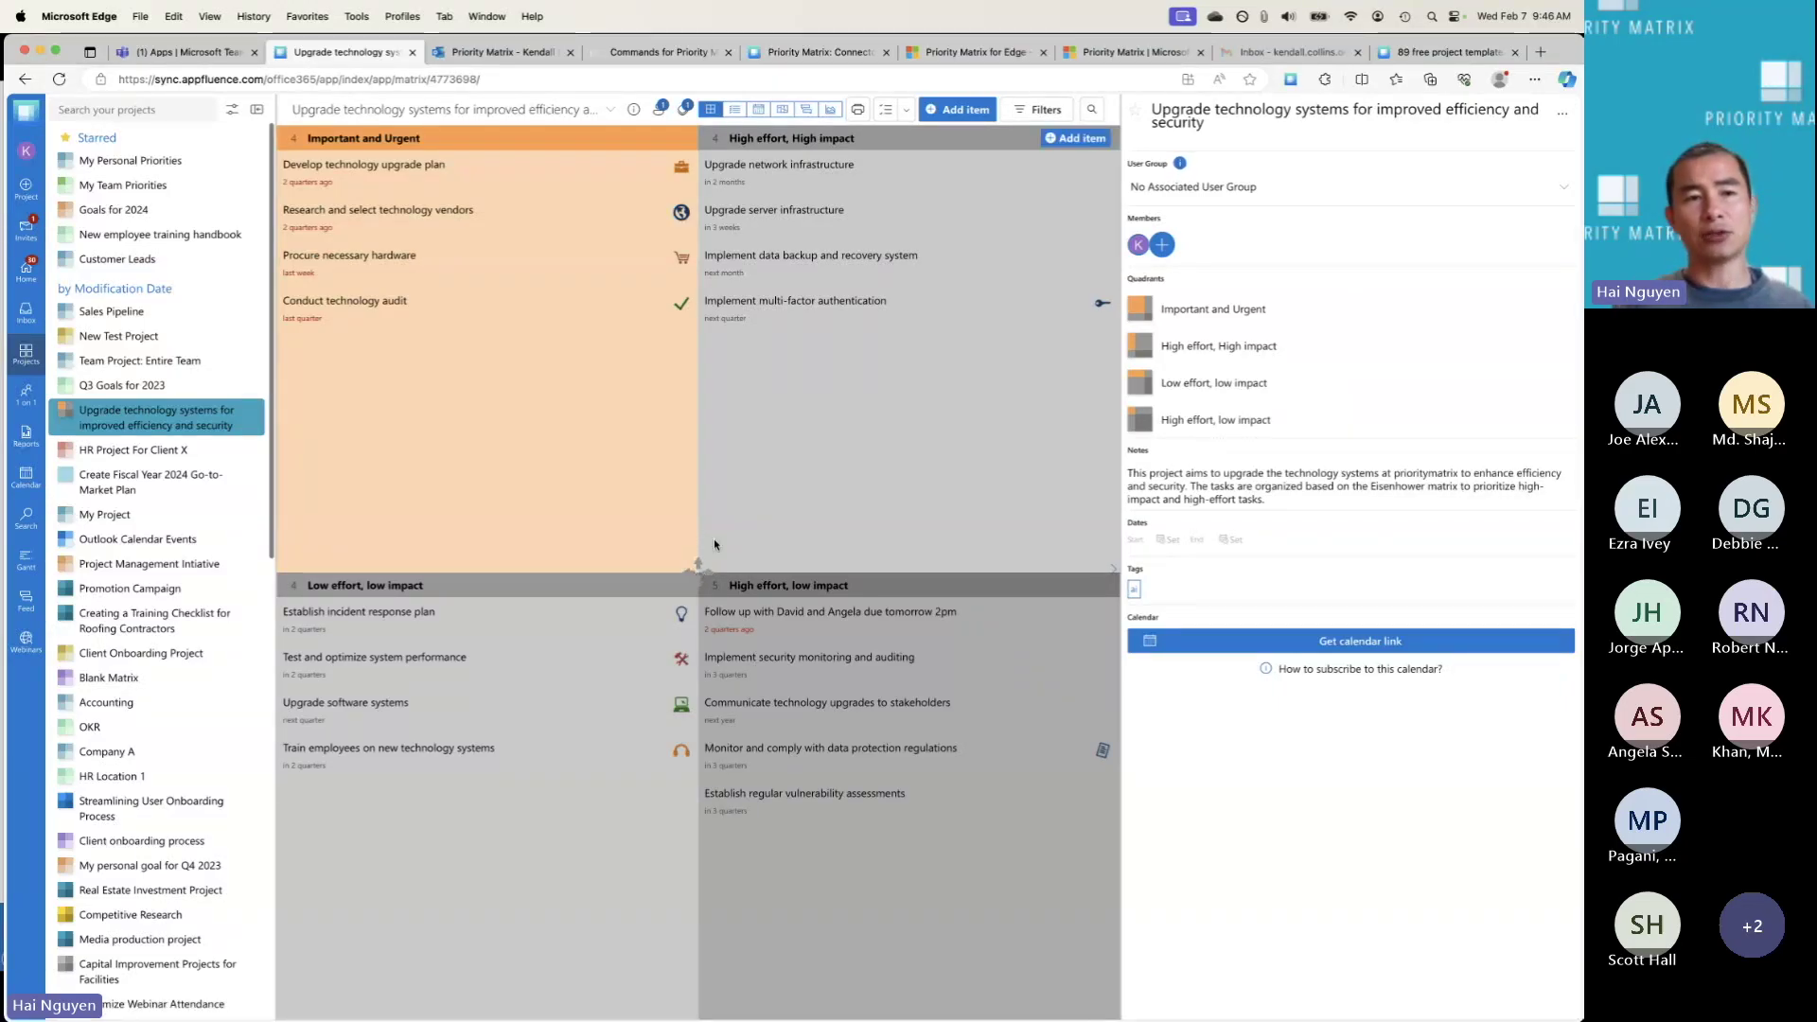
Step: Look over the Inbox items and the My Team Priorities project
{"action": "left_click", "coordinate": [29, 317]}
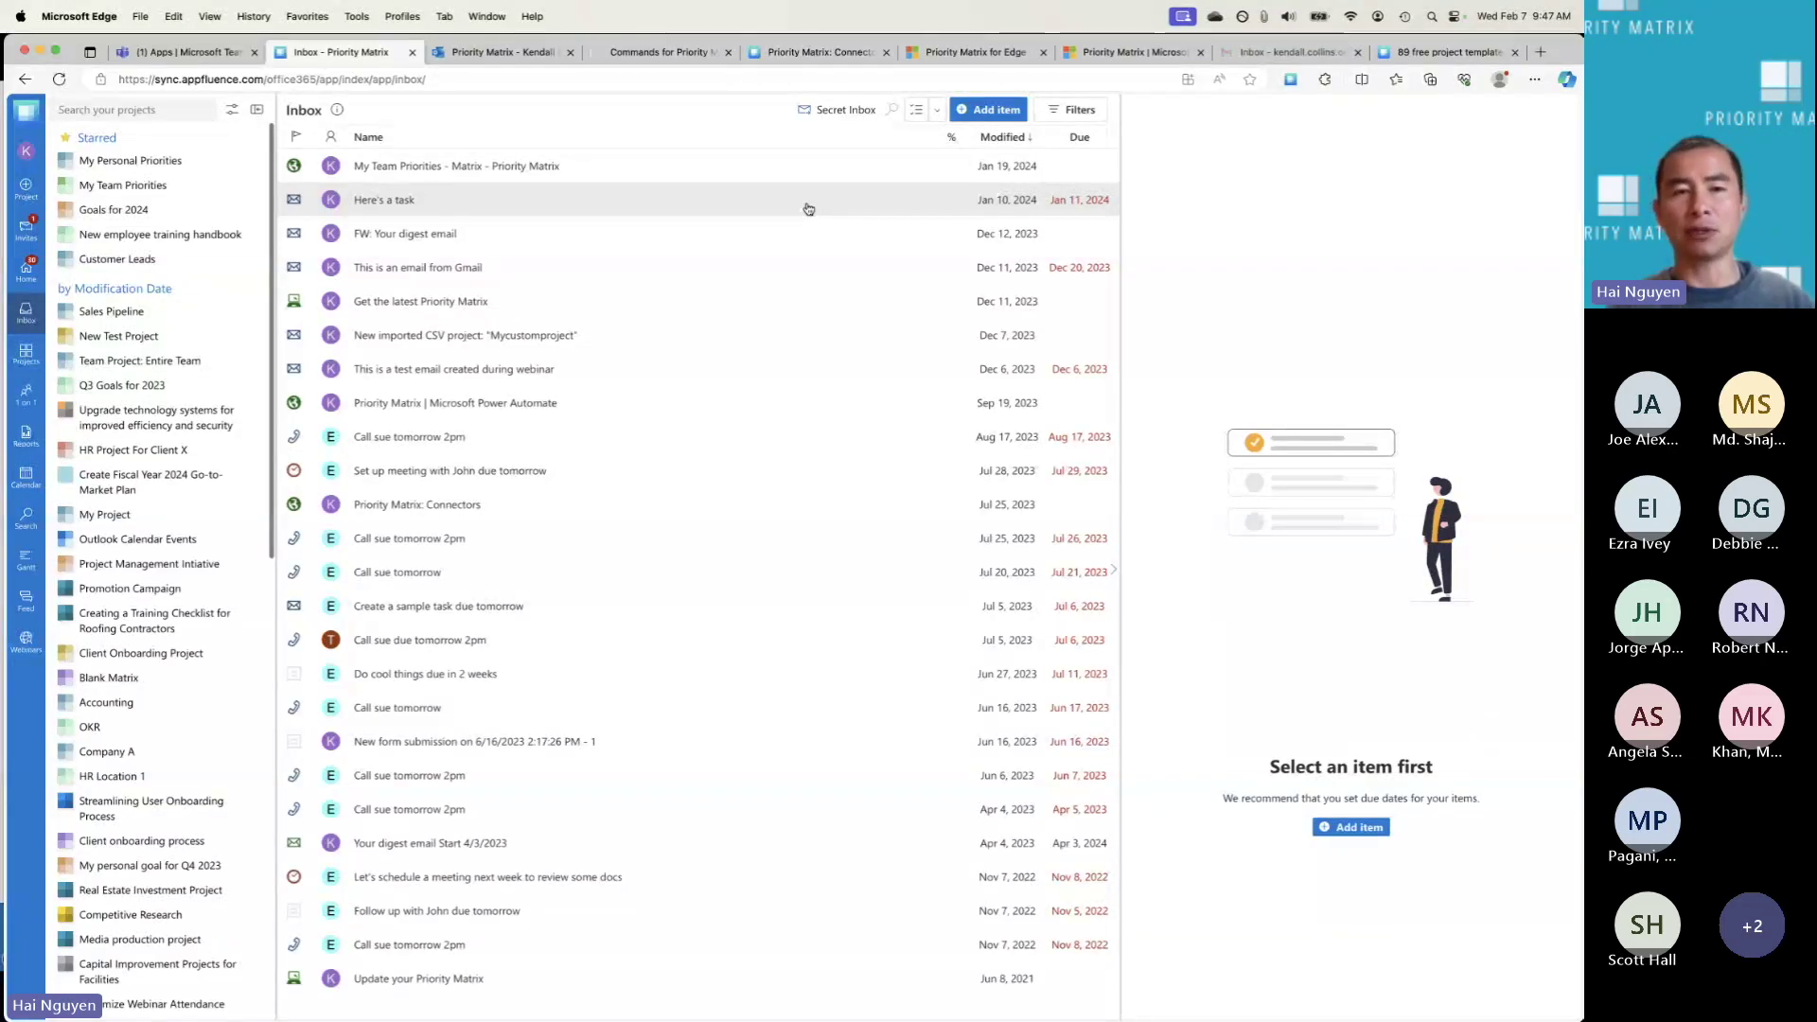
{"action": "left_click", "coordinate": [140, 192]}
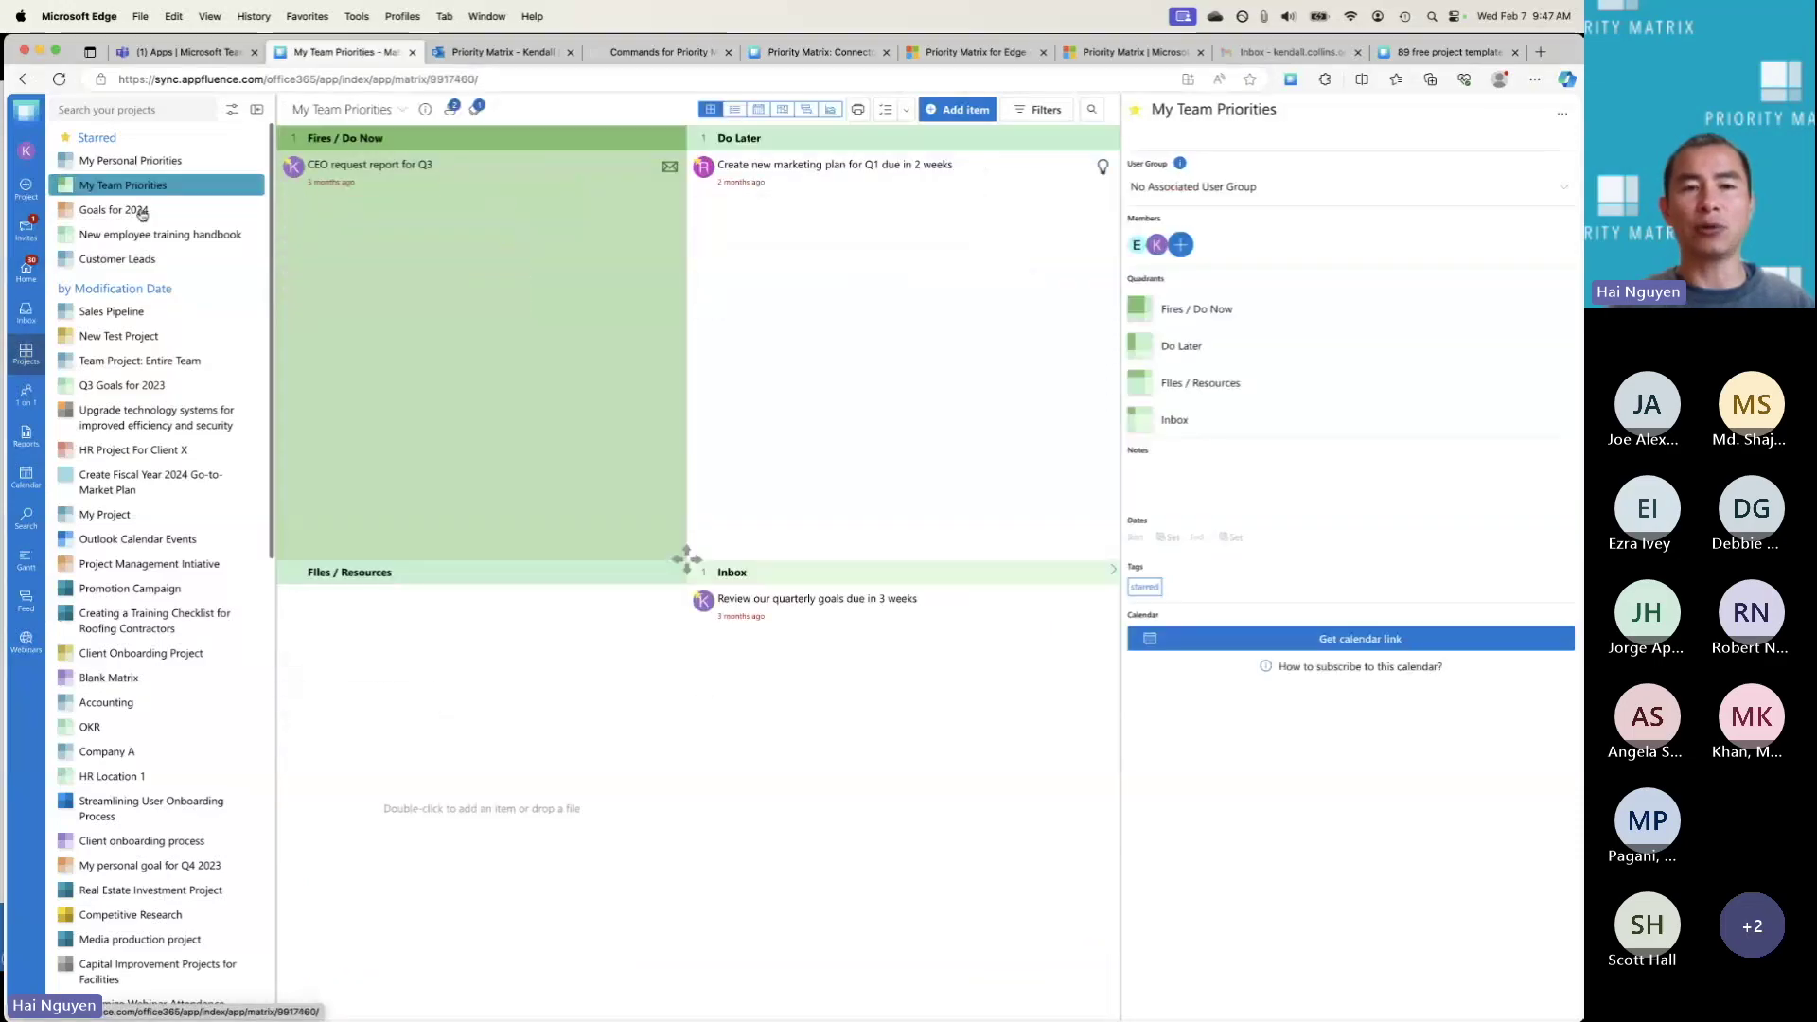
Step: In the Goals for 2024 project, move Read a new business book monthly from My Short Term Goals to My Long Term Goals
{"action": "left_click", "coordinate": [148, 214]}
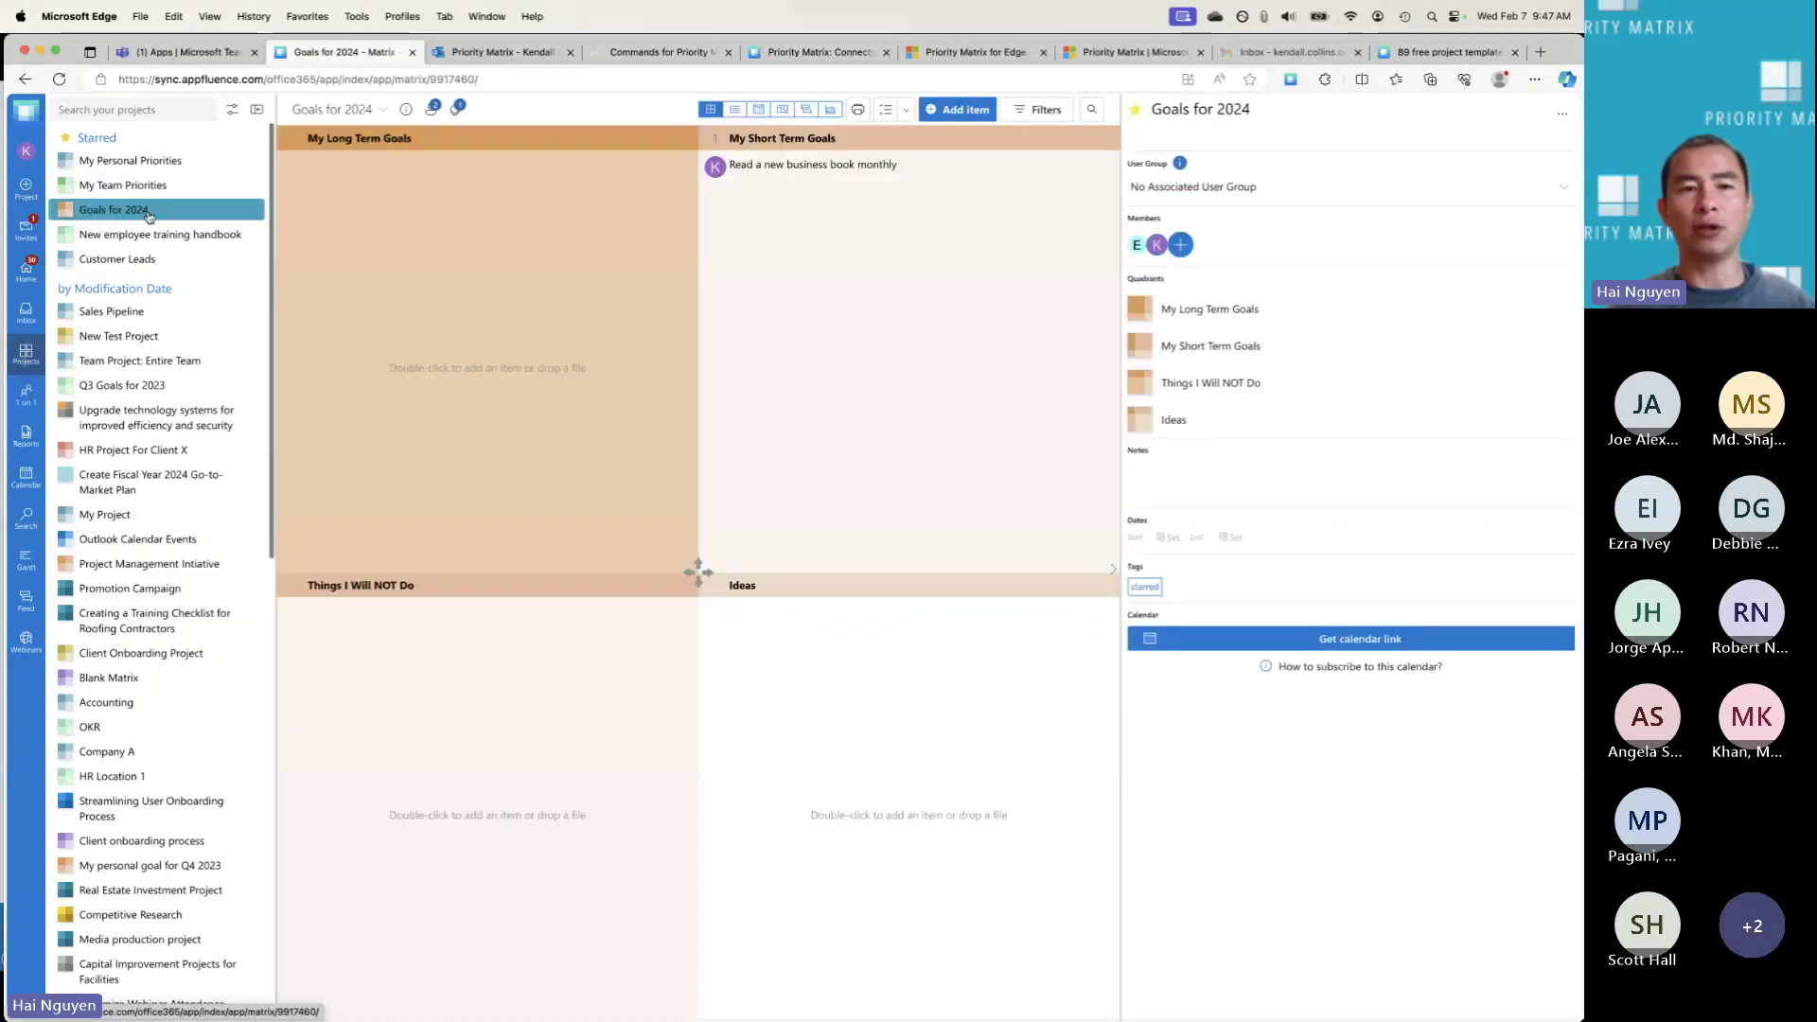
{"action": "left_click", "coordinate": [750, 185]}
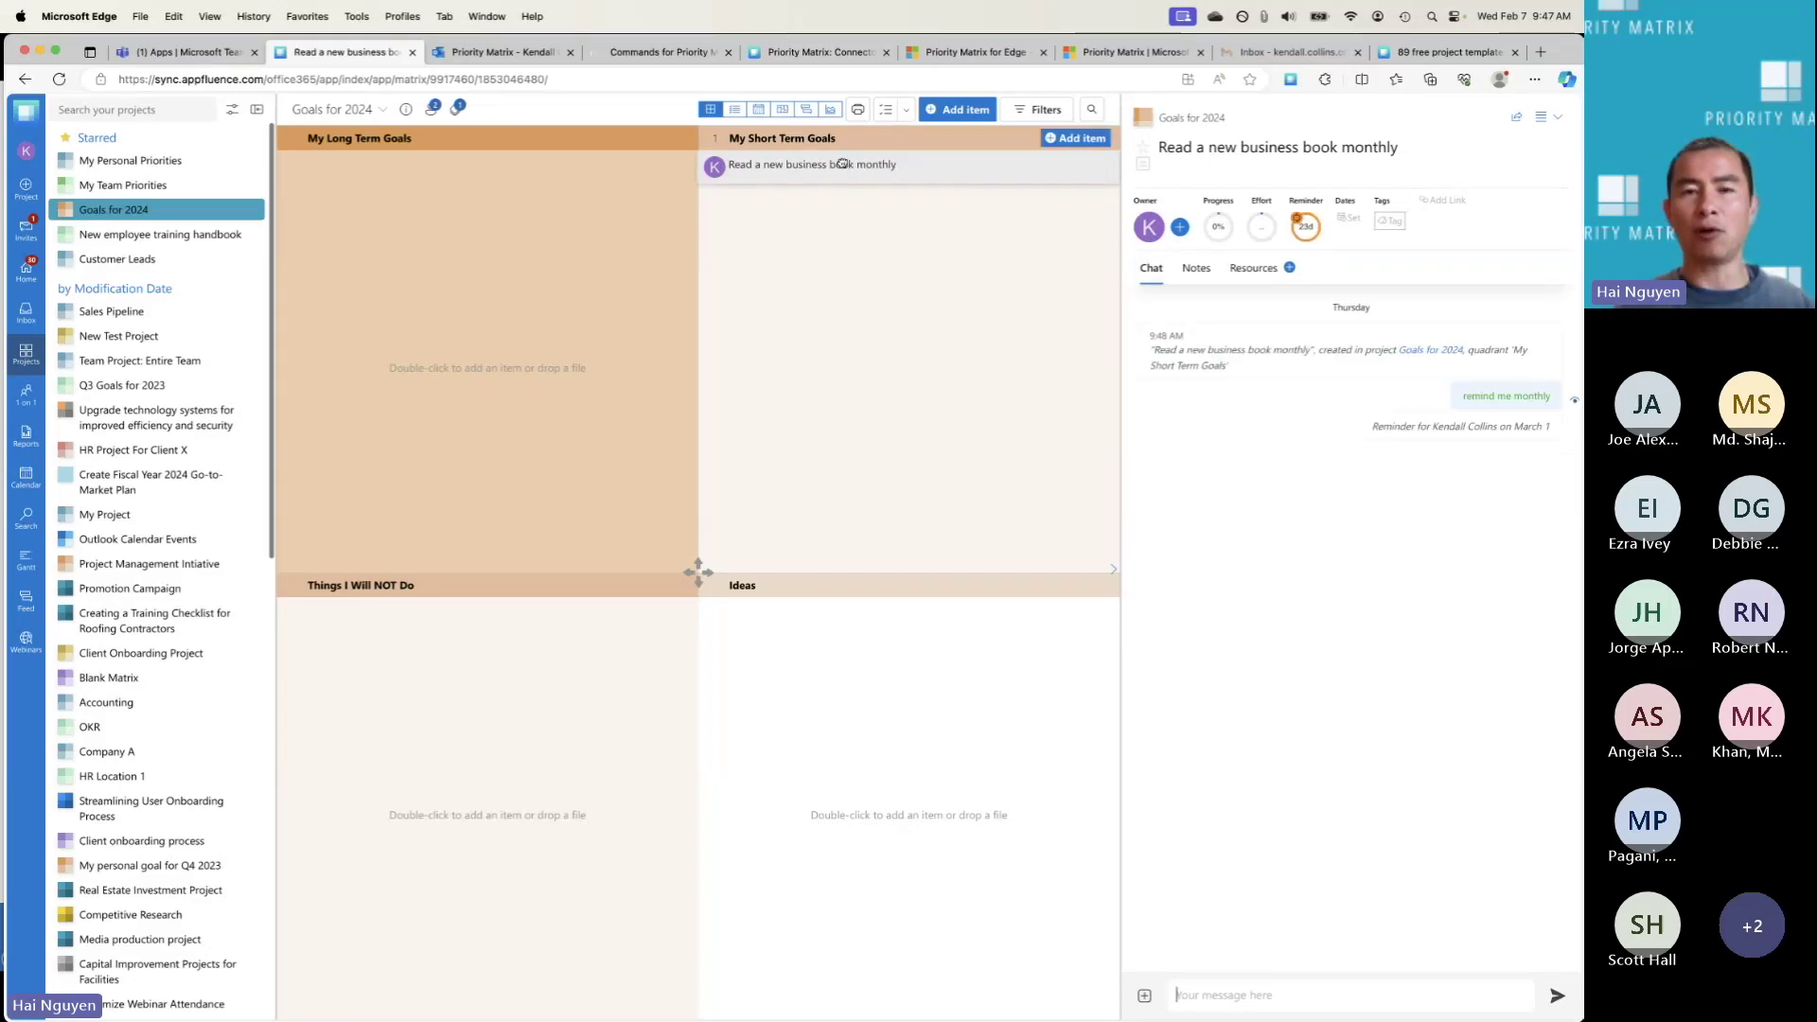
{"action": "left_click_drag", "start_coordinate": [849, 166], "coordinate": [552, 190]}
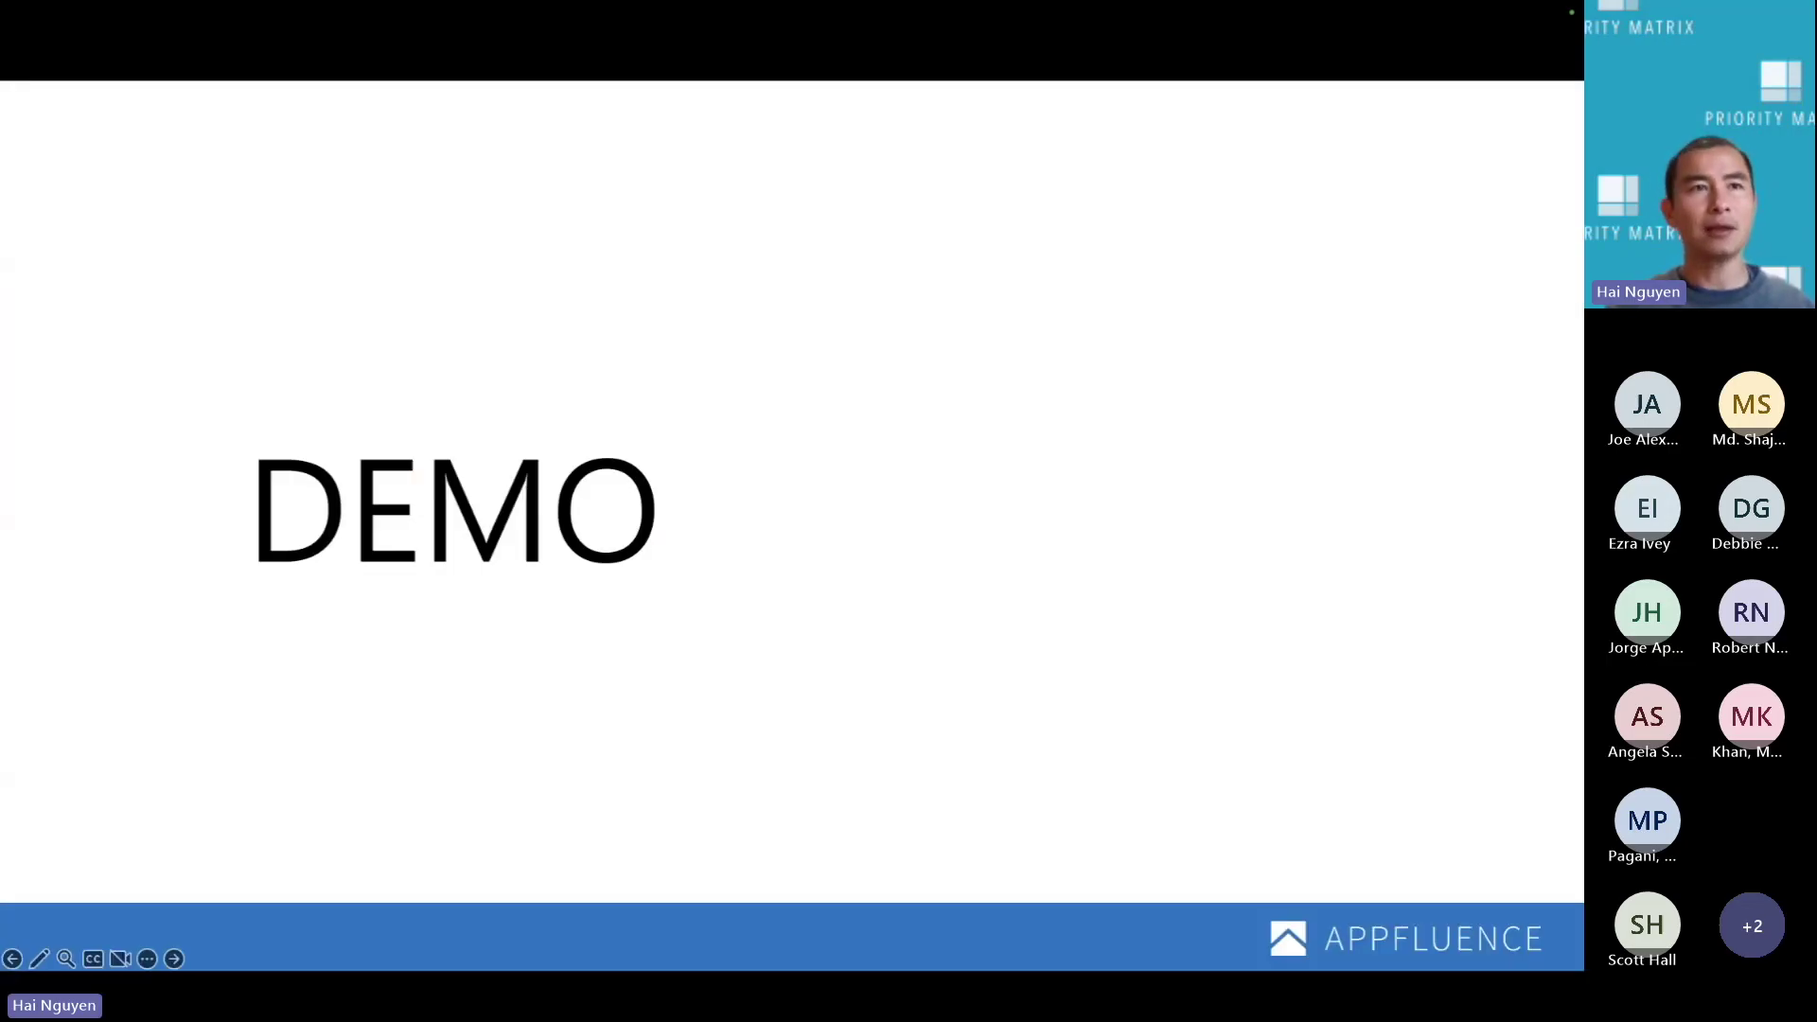
{"action": "key", "text": "Right"}
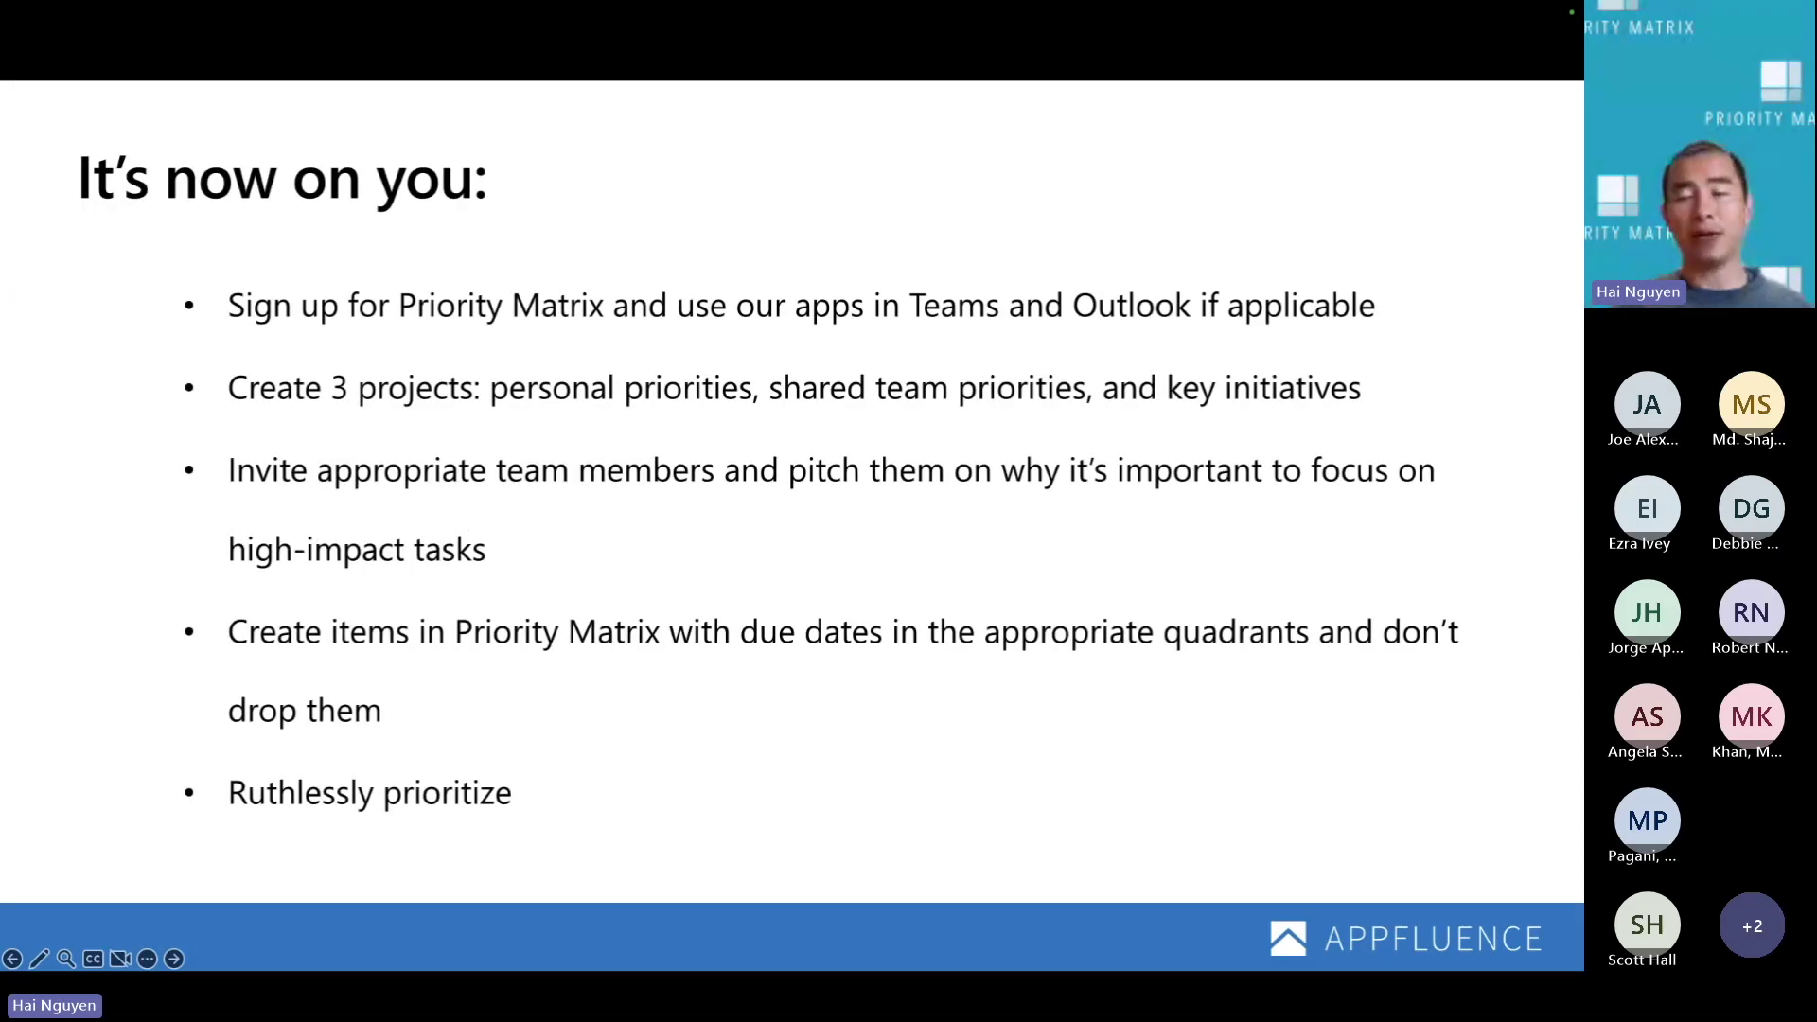
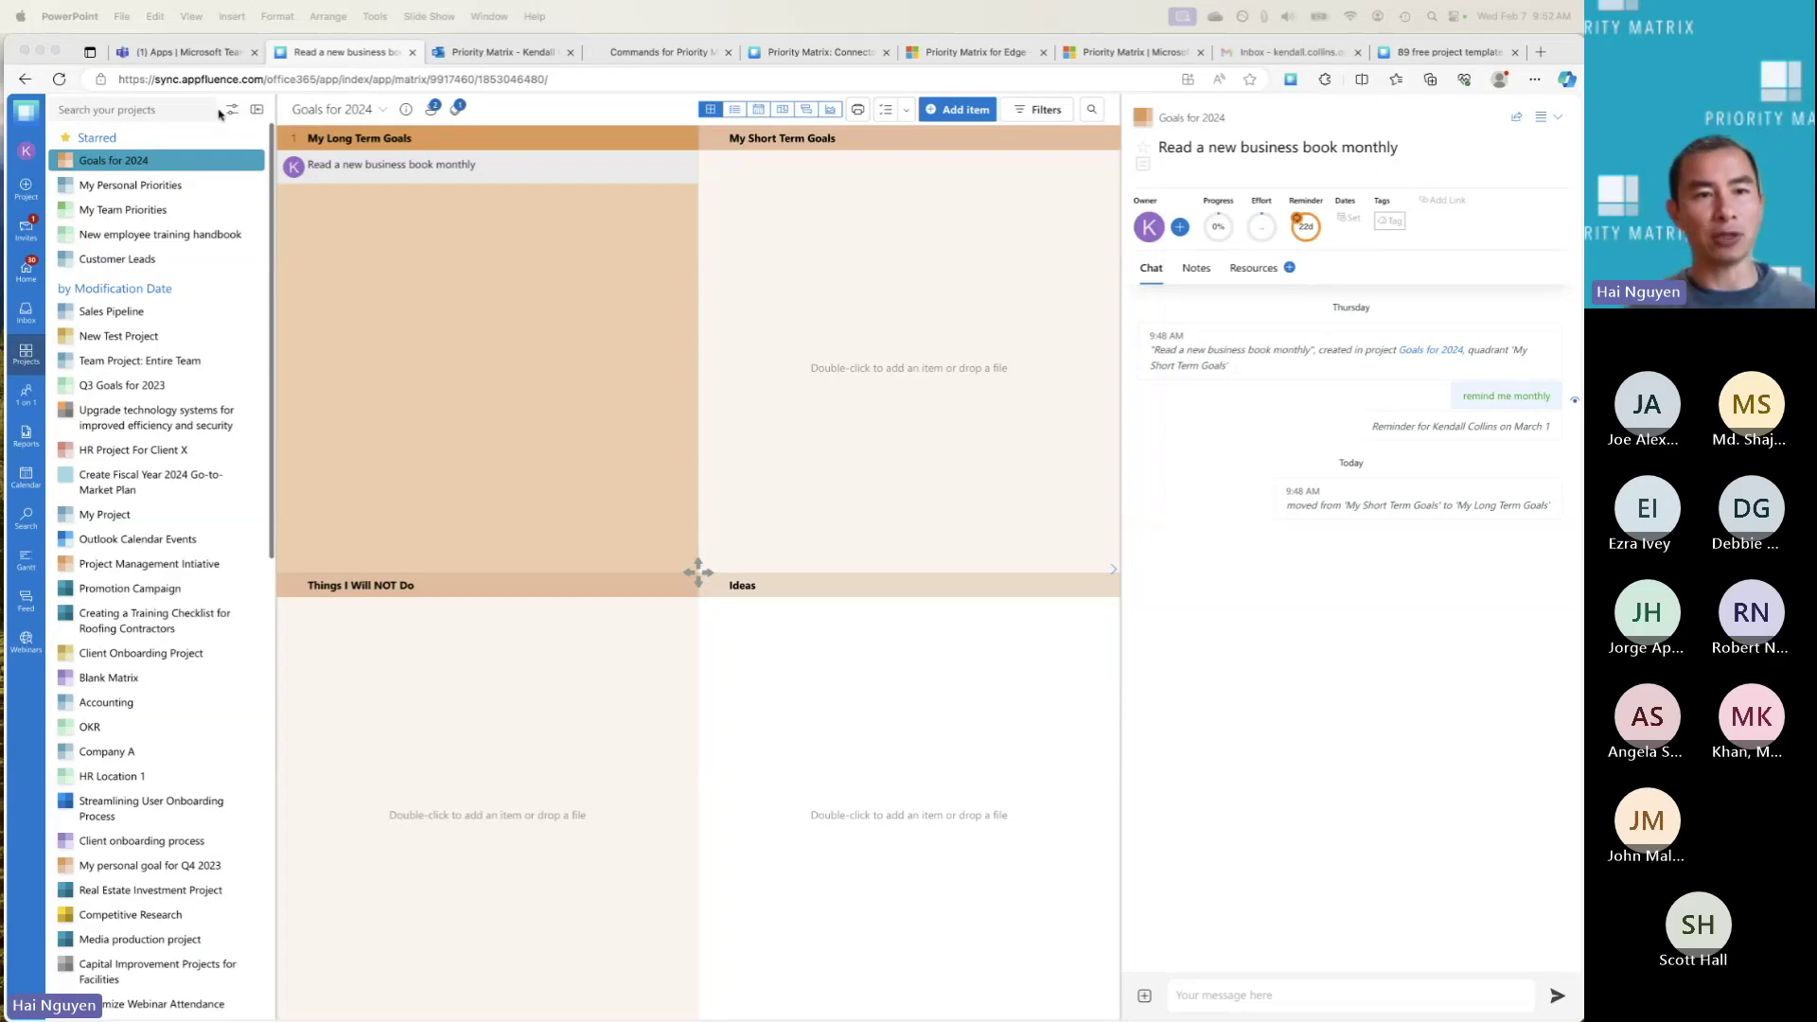
Step: Create a blank project named Architecture Project for Client A
{"action": "left_click", "coordinate": [28, 355]}
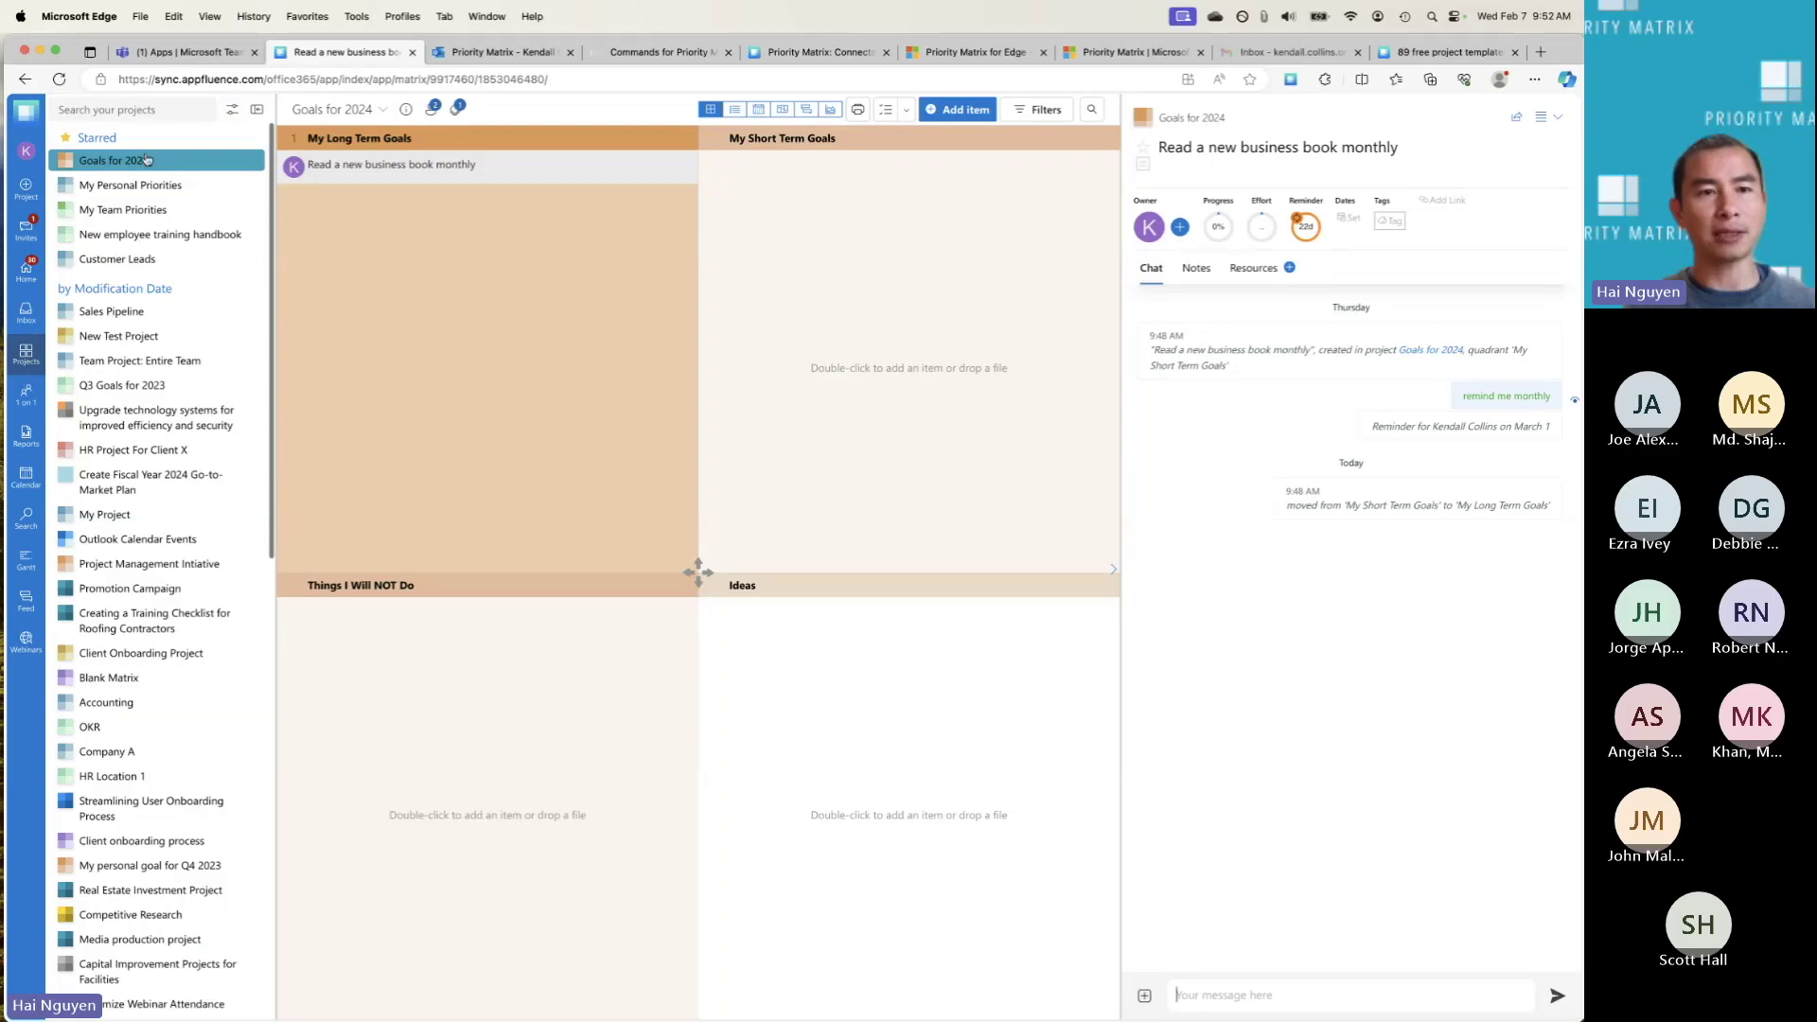
{"action": "left_click", "coordinate": [28, 366]}
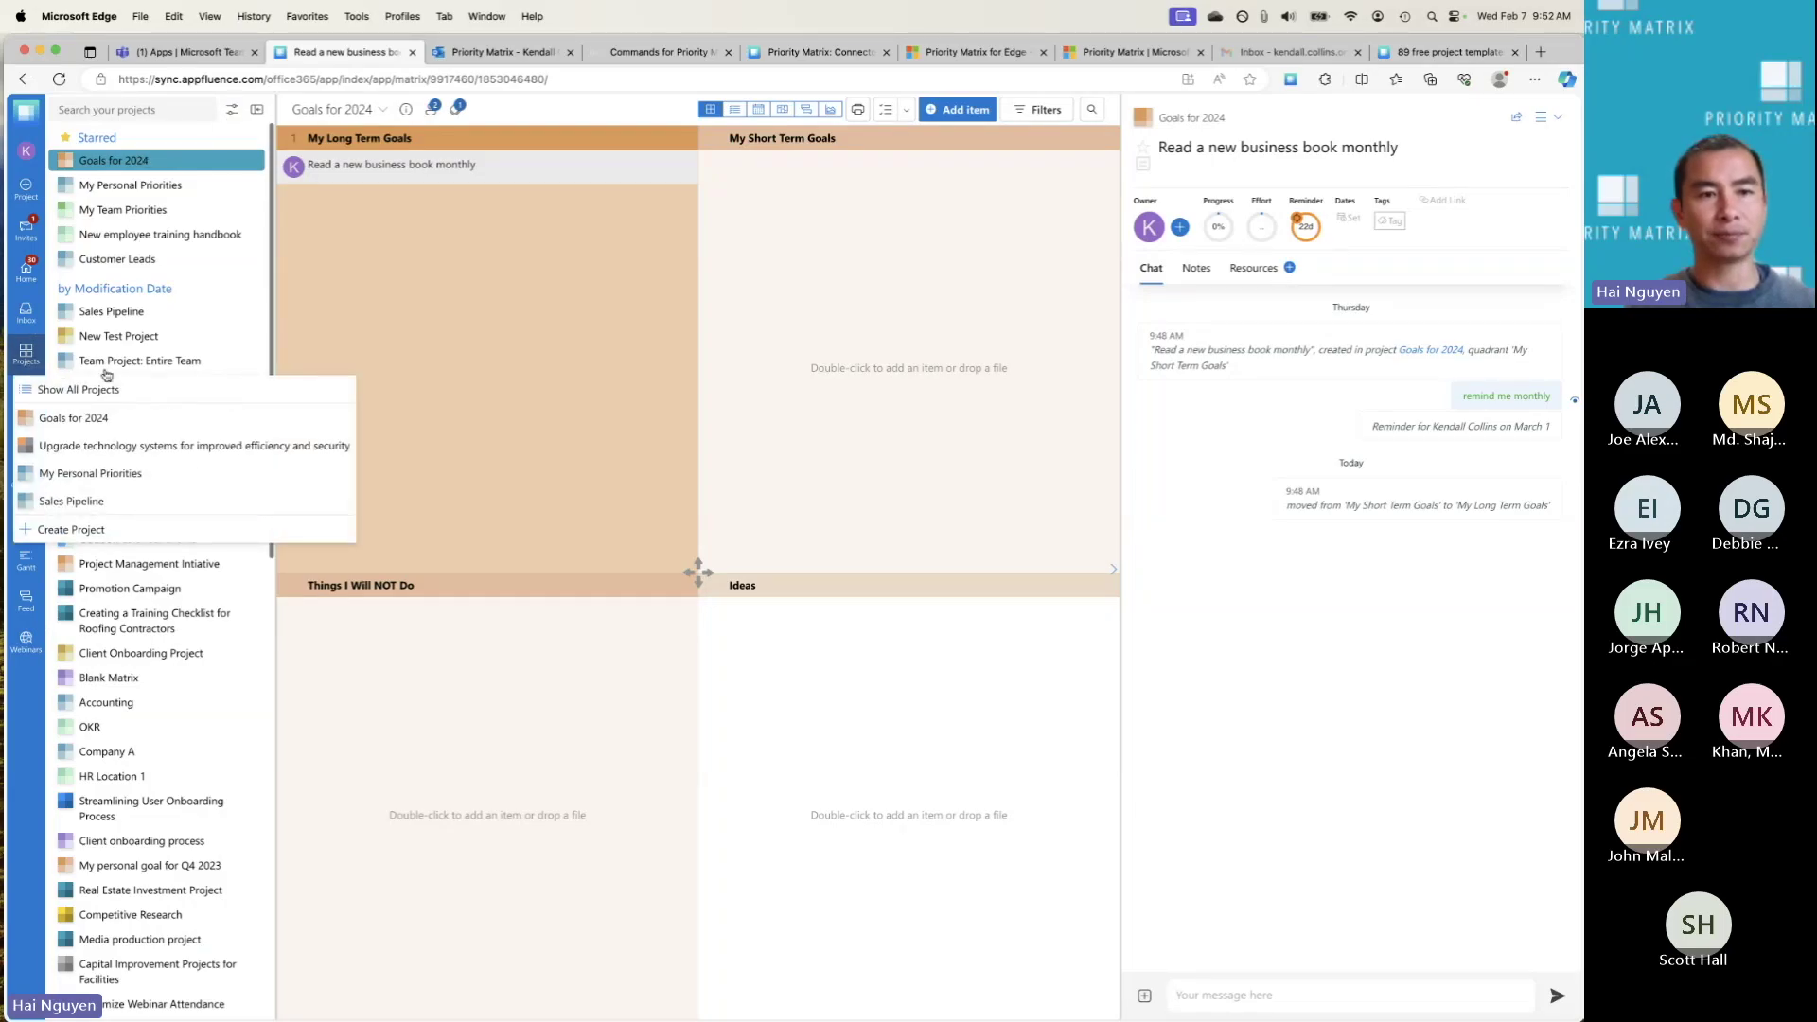
{"action": "left_click", "coordinate": [77, 528]}
{"action": "left_click", "coordinate": [495, 255]}
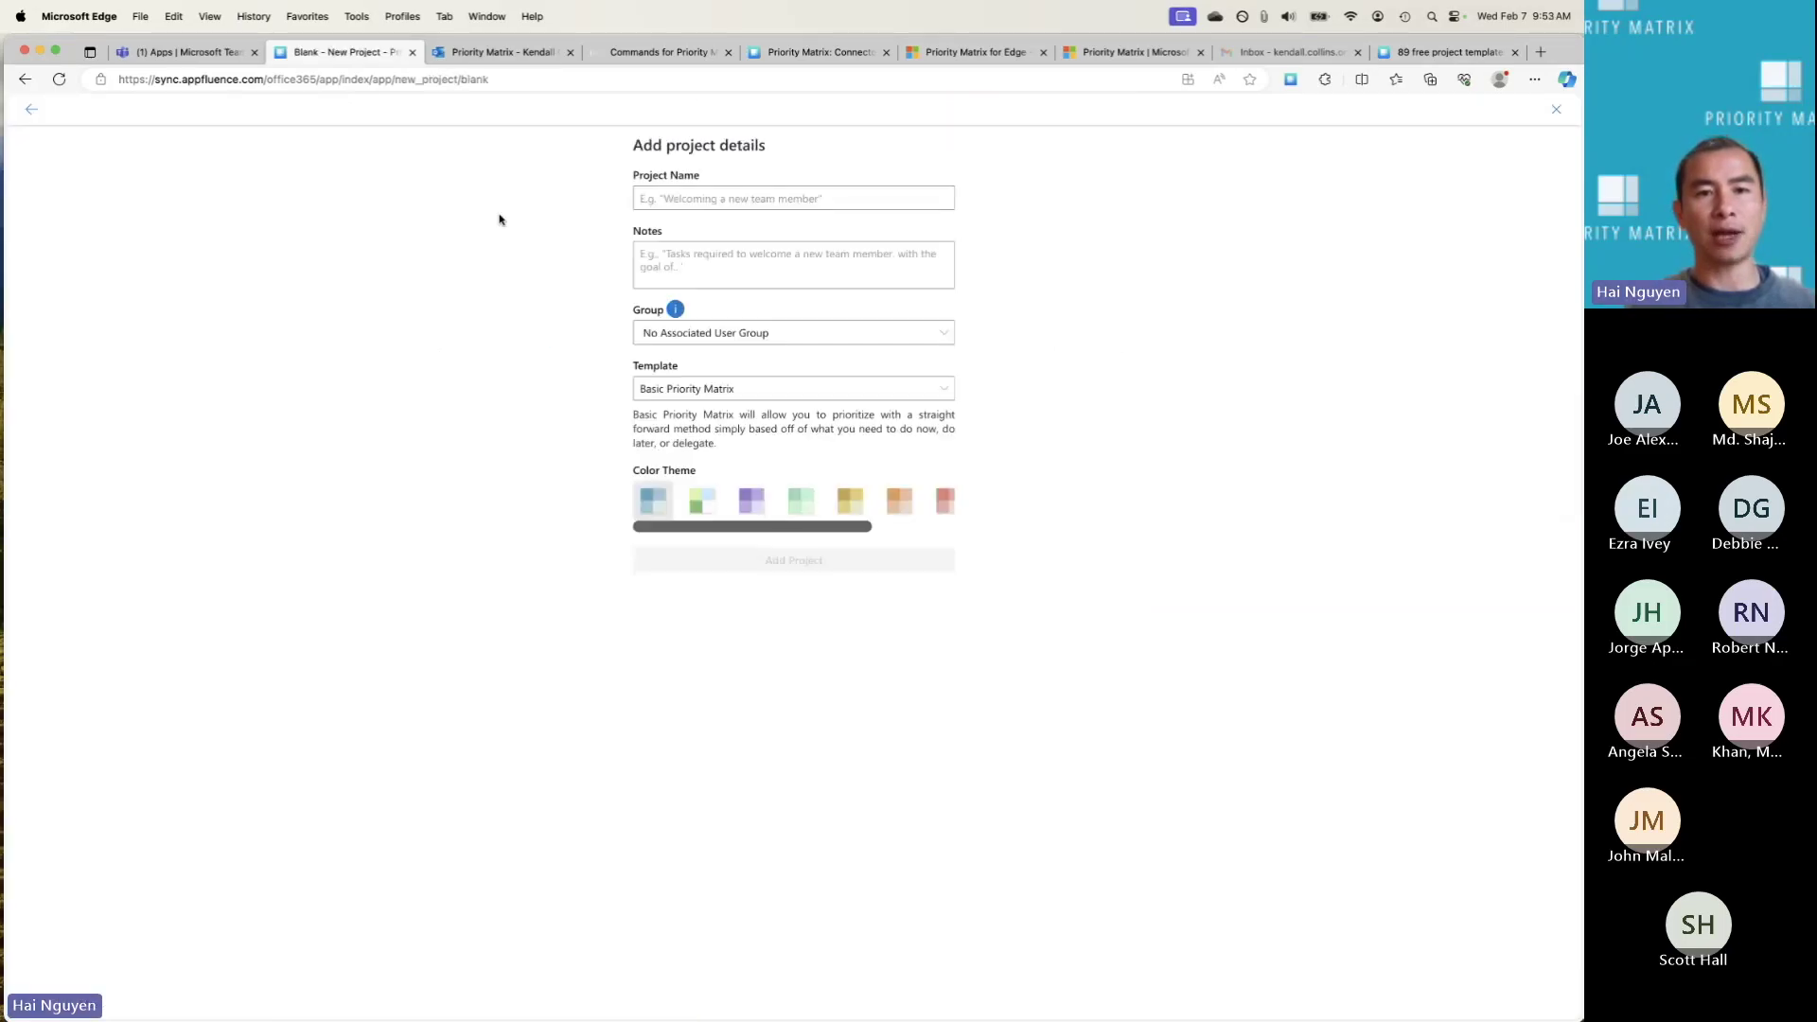
{"action": "left_click", "coordinate": [685, 199]}
{"action": "type", "text": "A"}
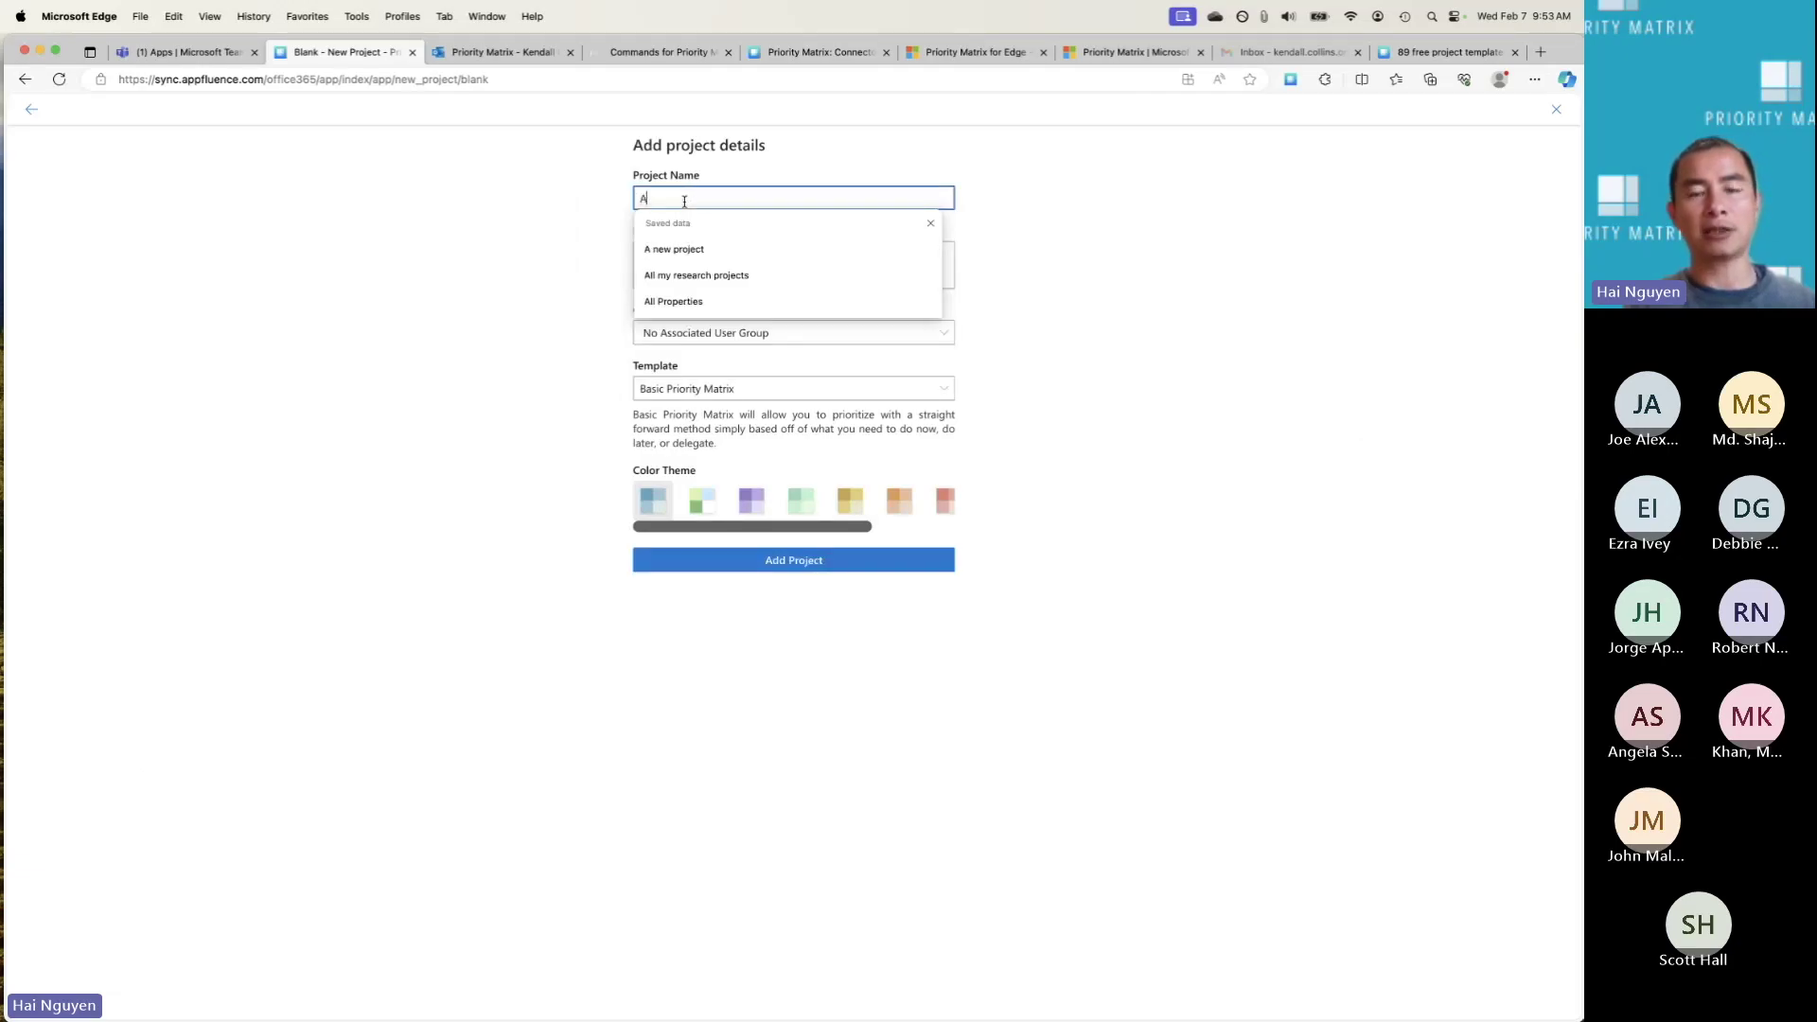
{"action": "type", "text": "rchi"}
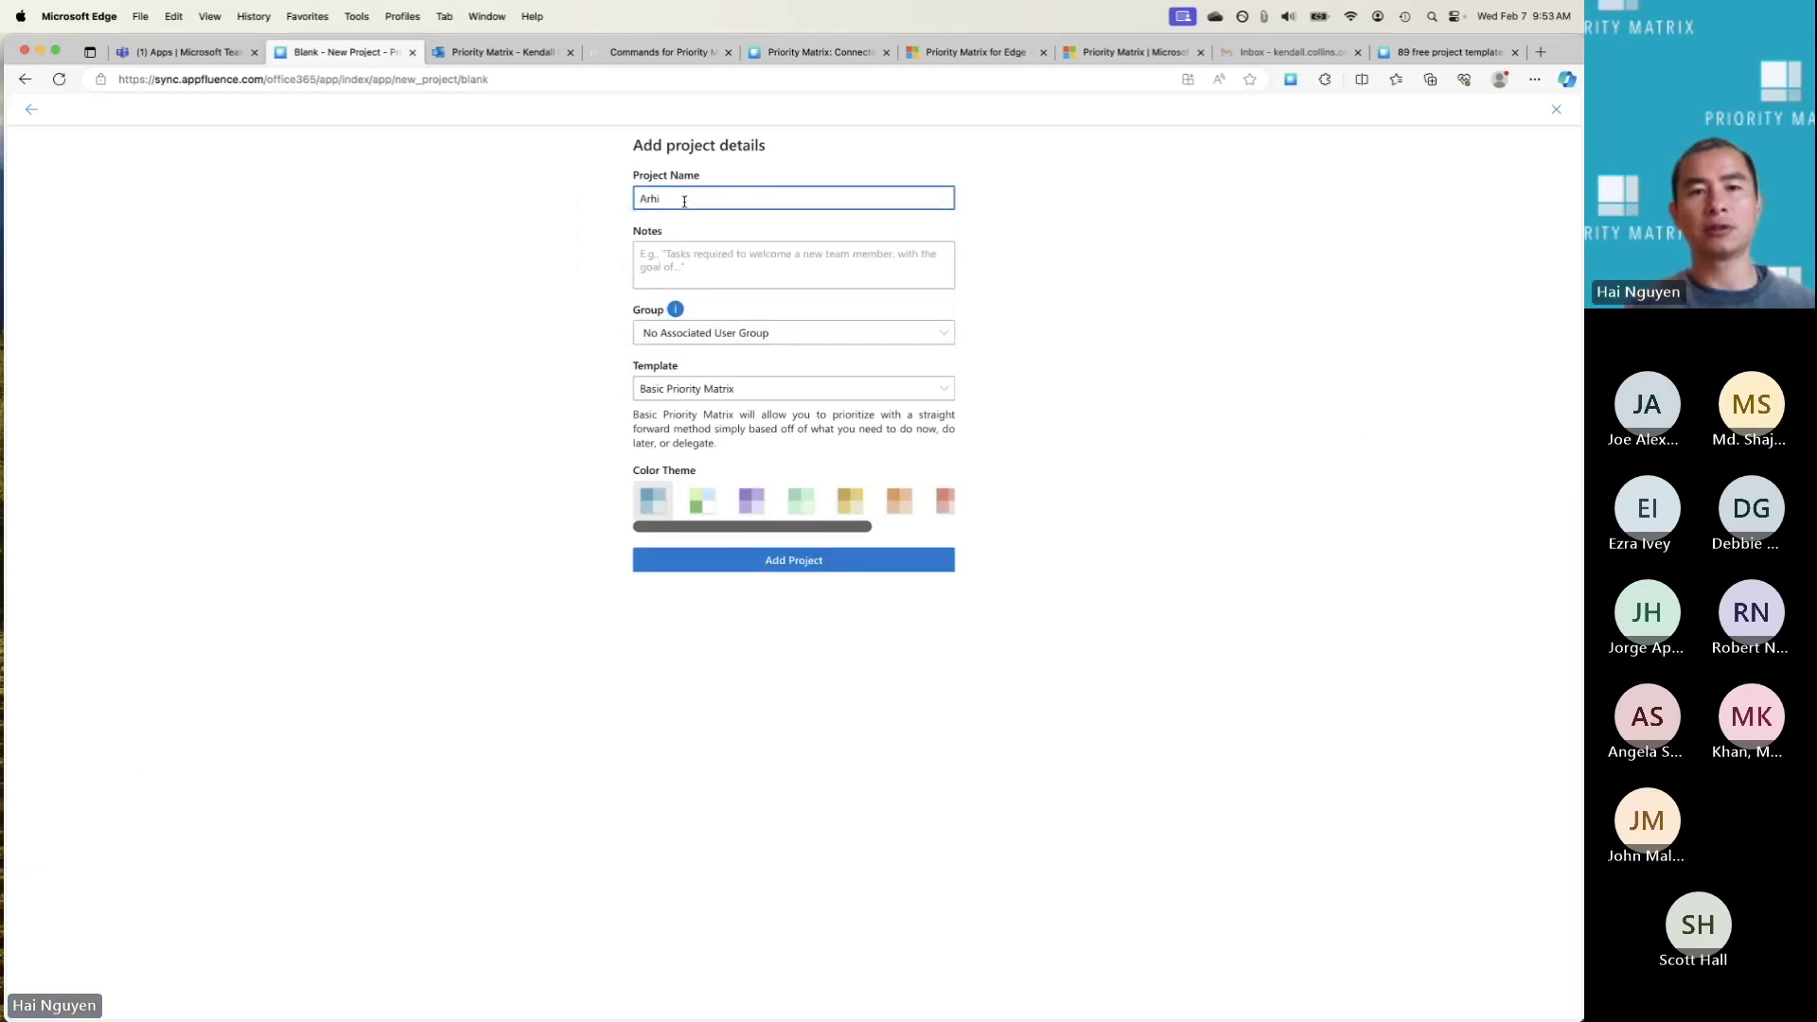
{"action": "type", "text": "tecture Pro"}
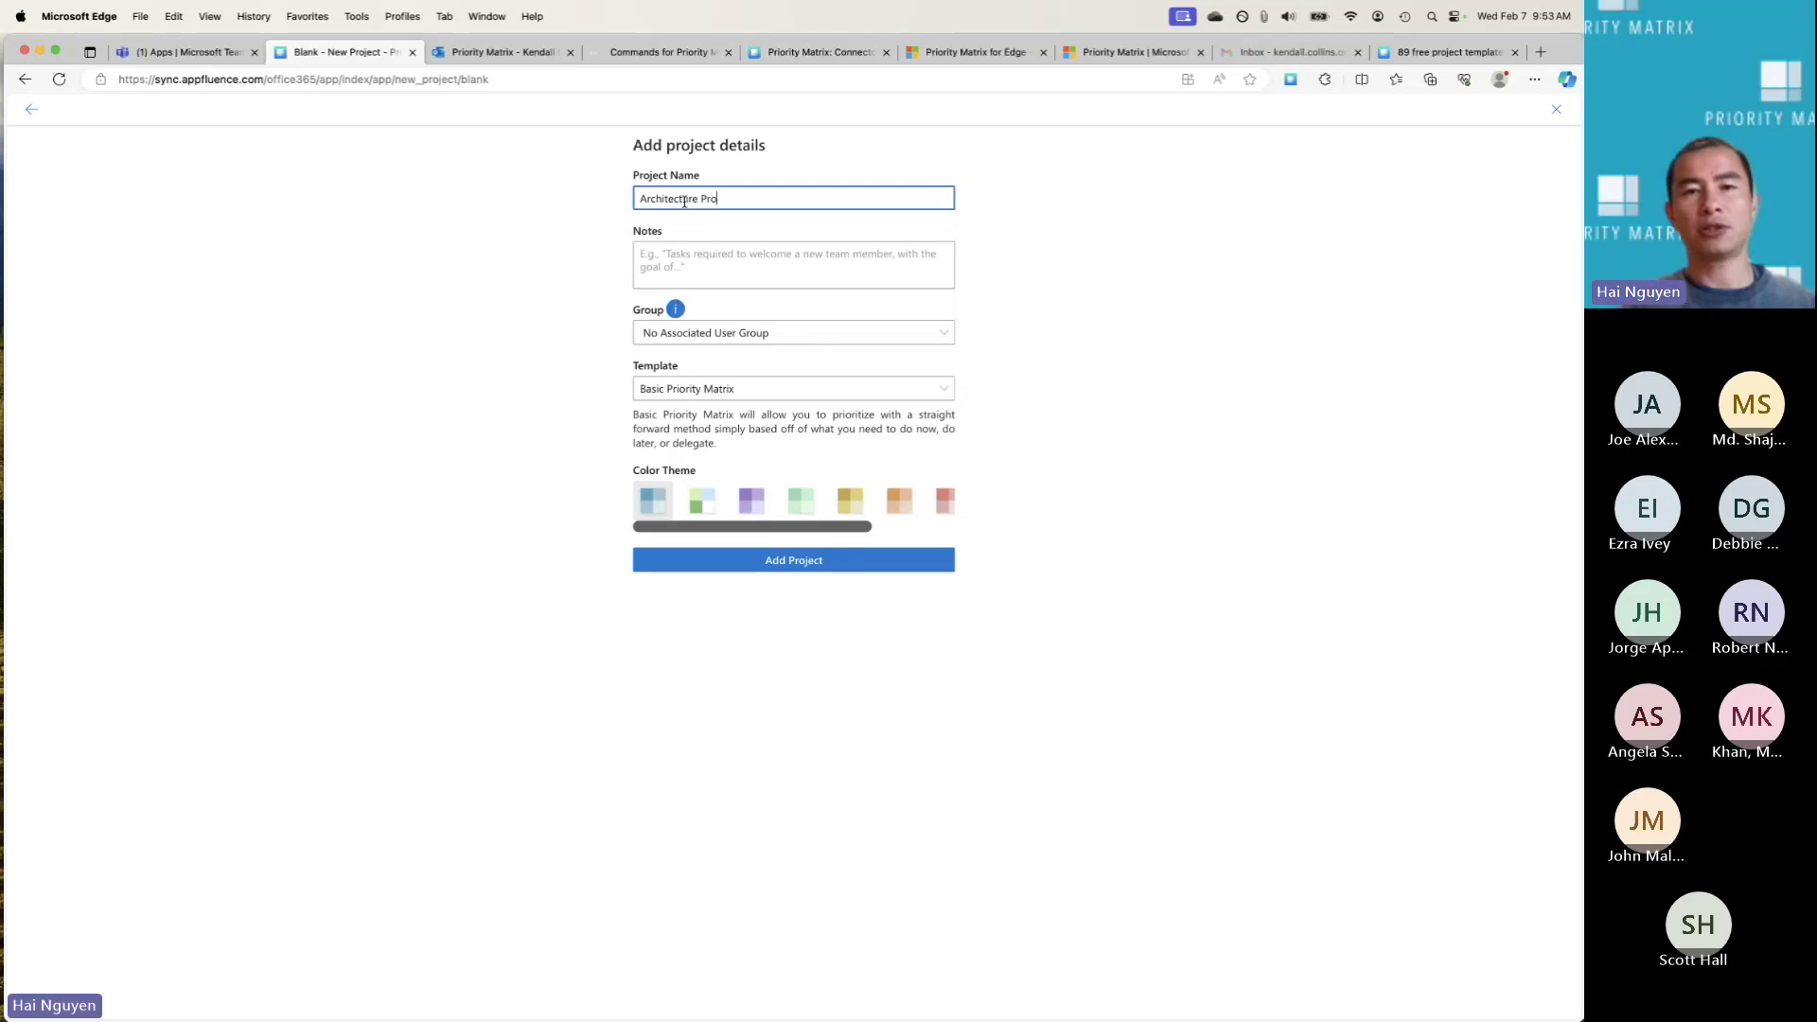
{"action": "type", "text": "ject for Cline"}
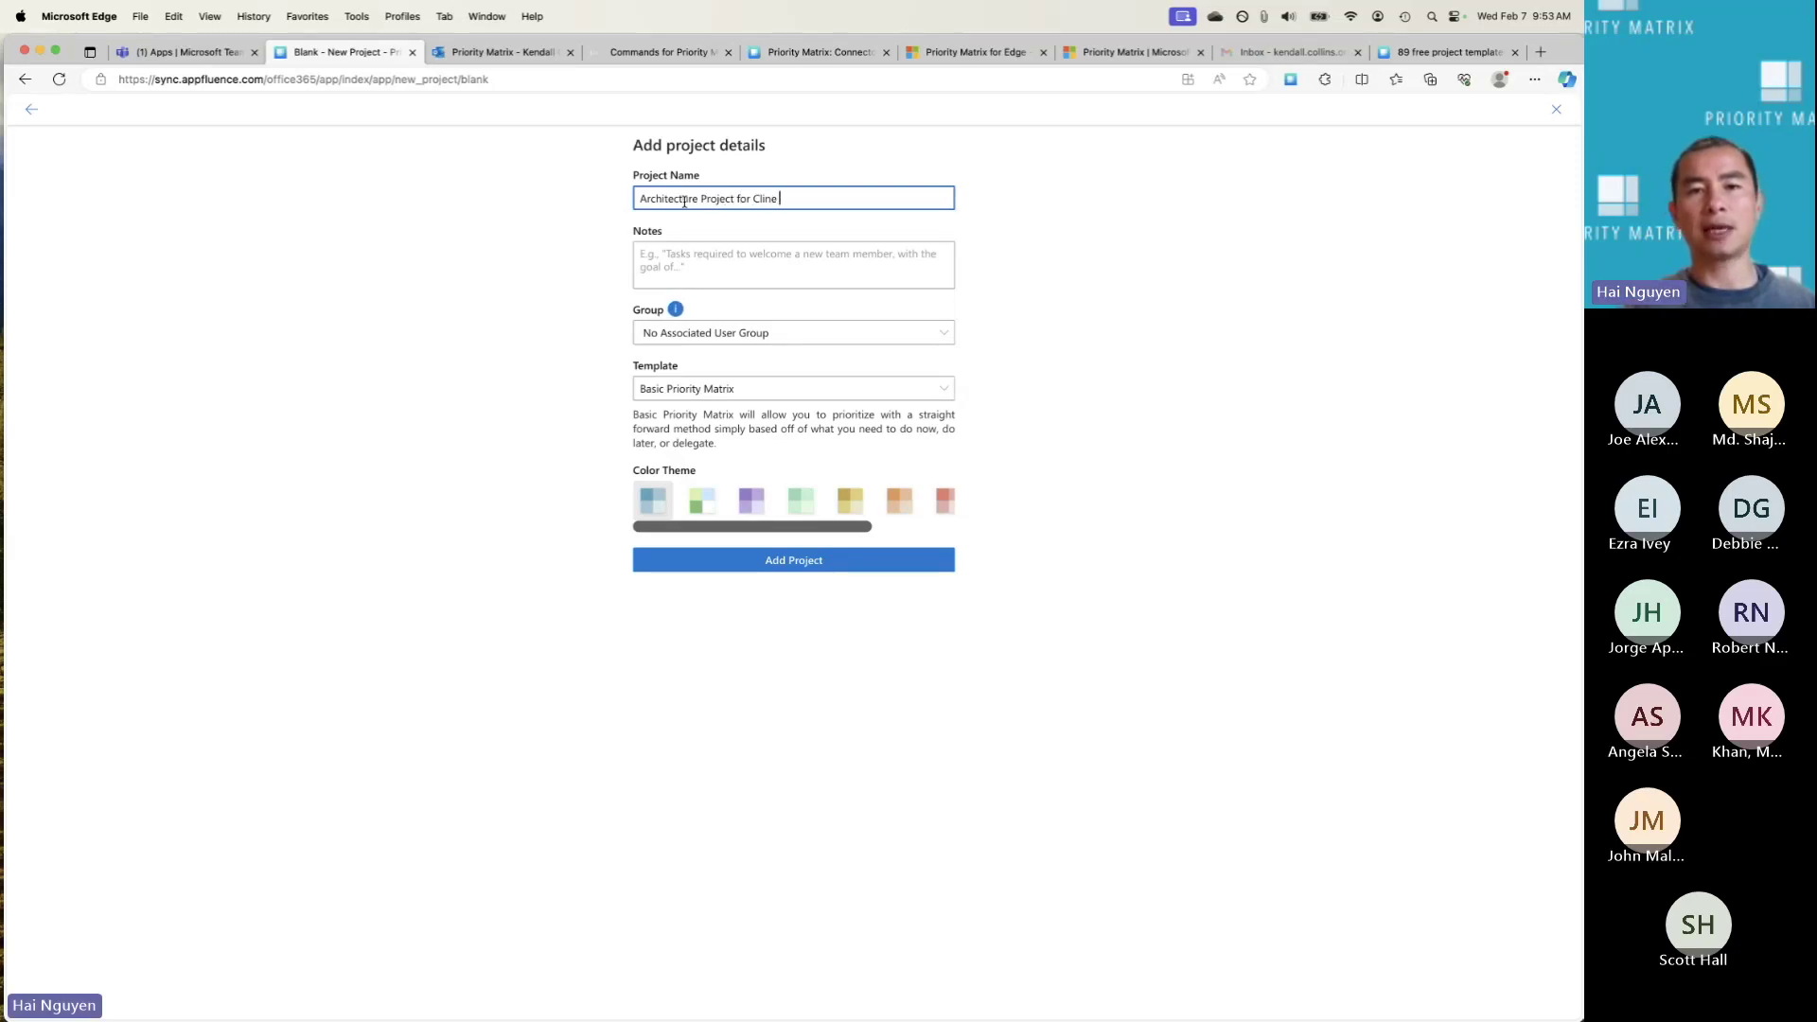
{"action": "key", "text": "BackSpace"}
{"action": "key", "text": "BackSpace"}
{"action": "type", "text": "ent A"}
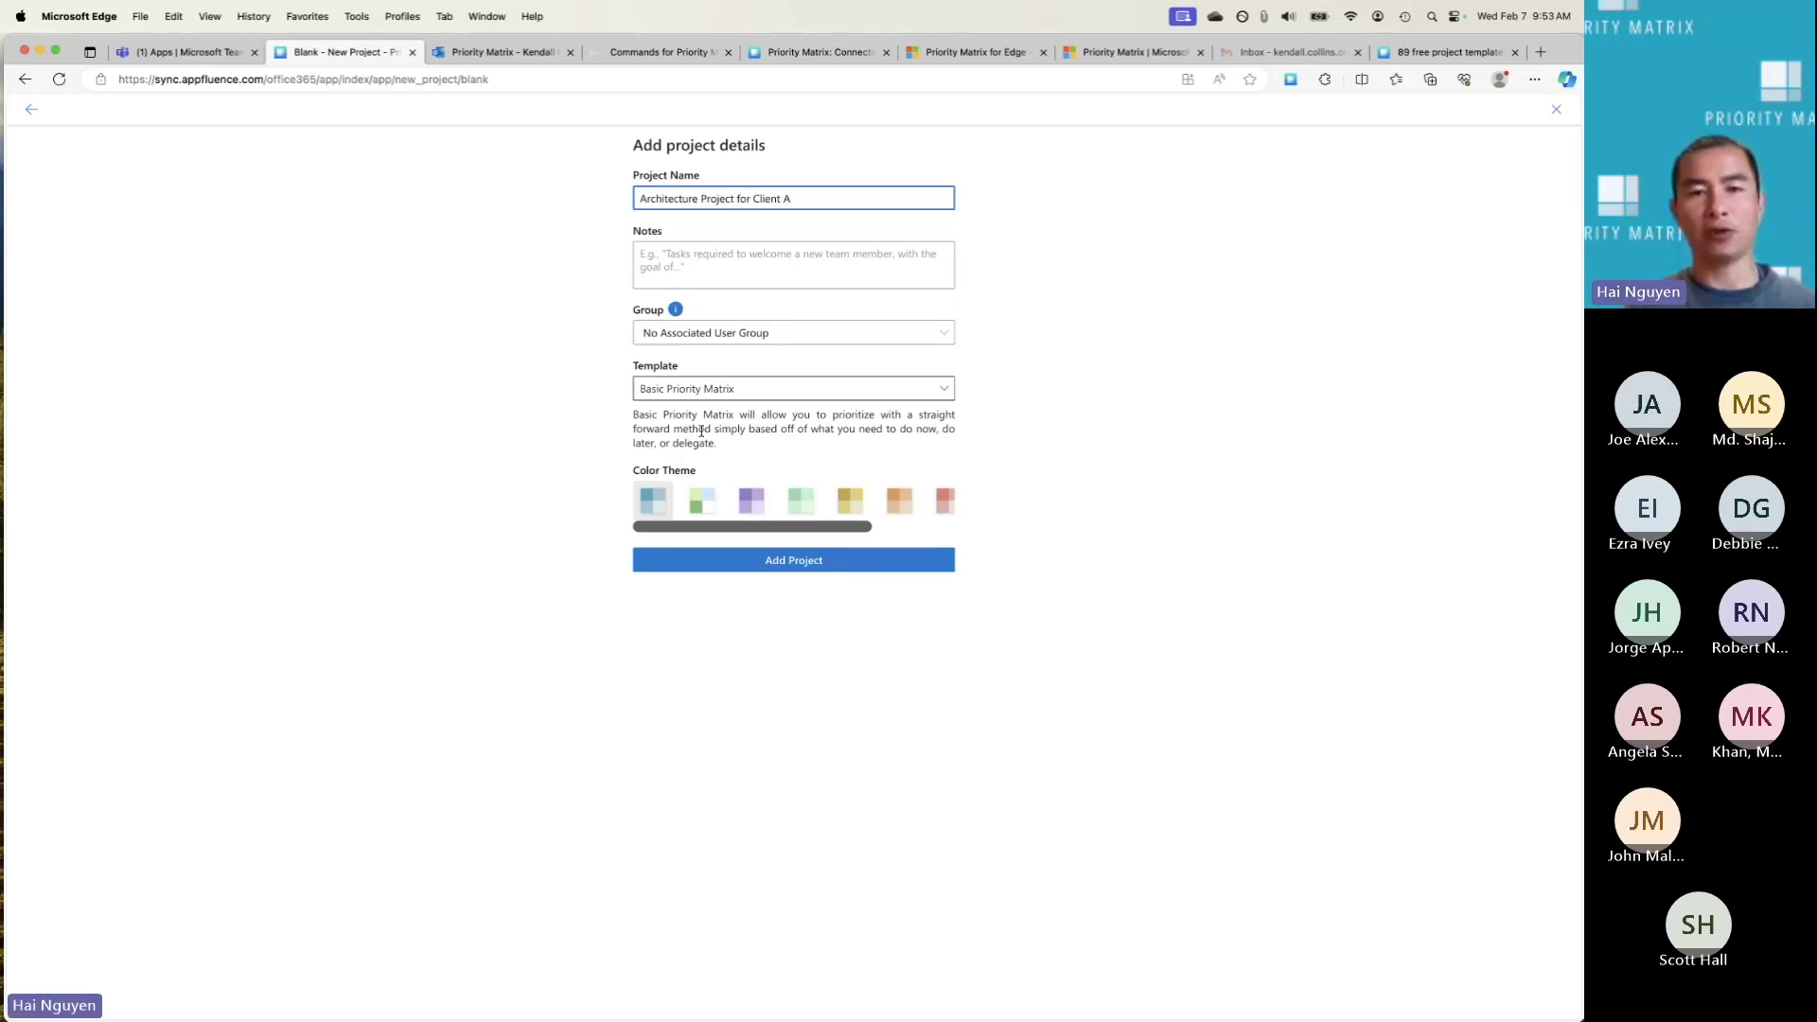
{"action": "left_click", "coordinate": [796, 560]}
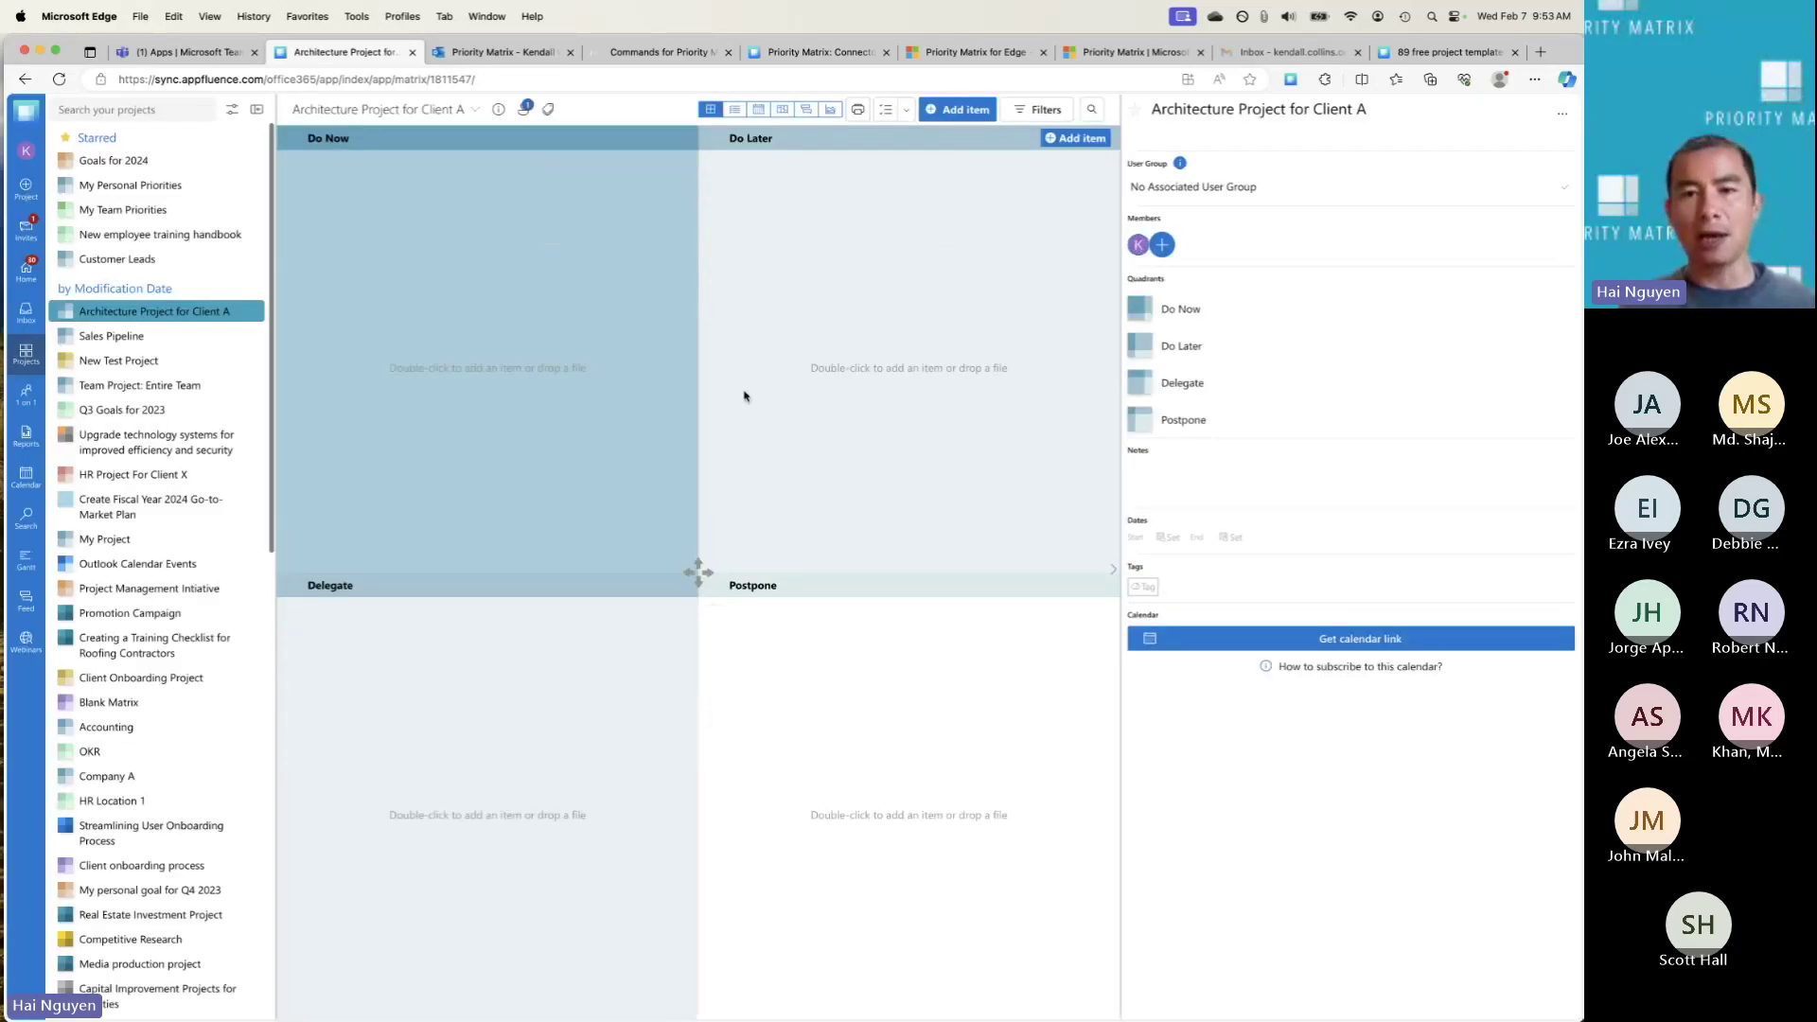
Step: Rename the Delegate quadrant of the Architecture Project for Client A as Information / Resources
{"action": "double_click", "coordinate": [1198, 382]}
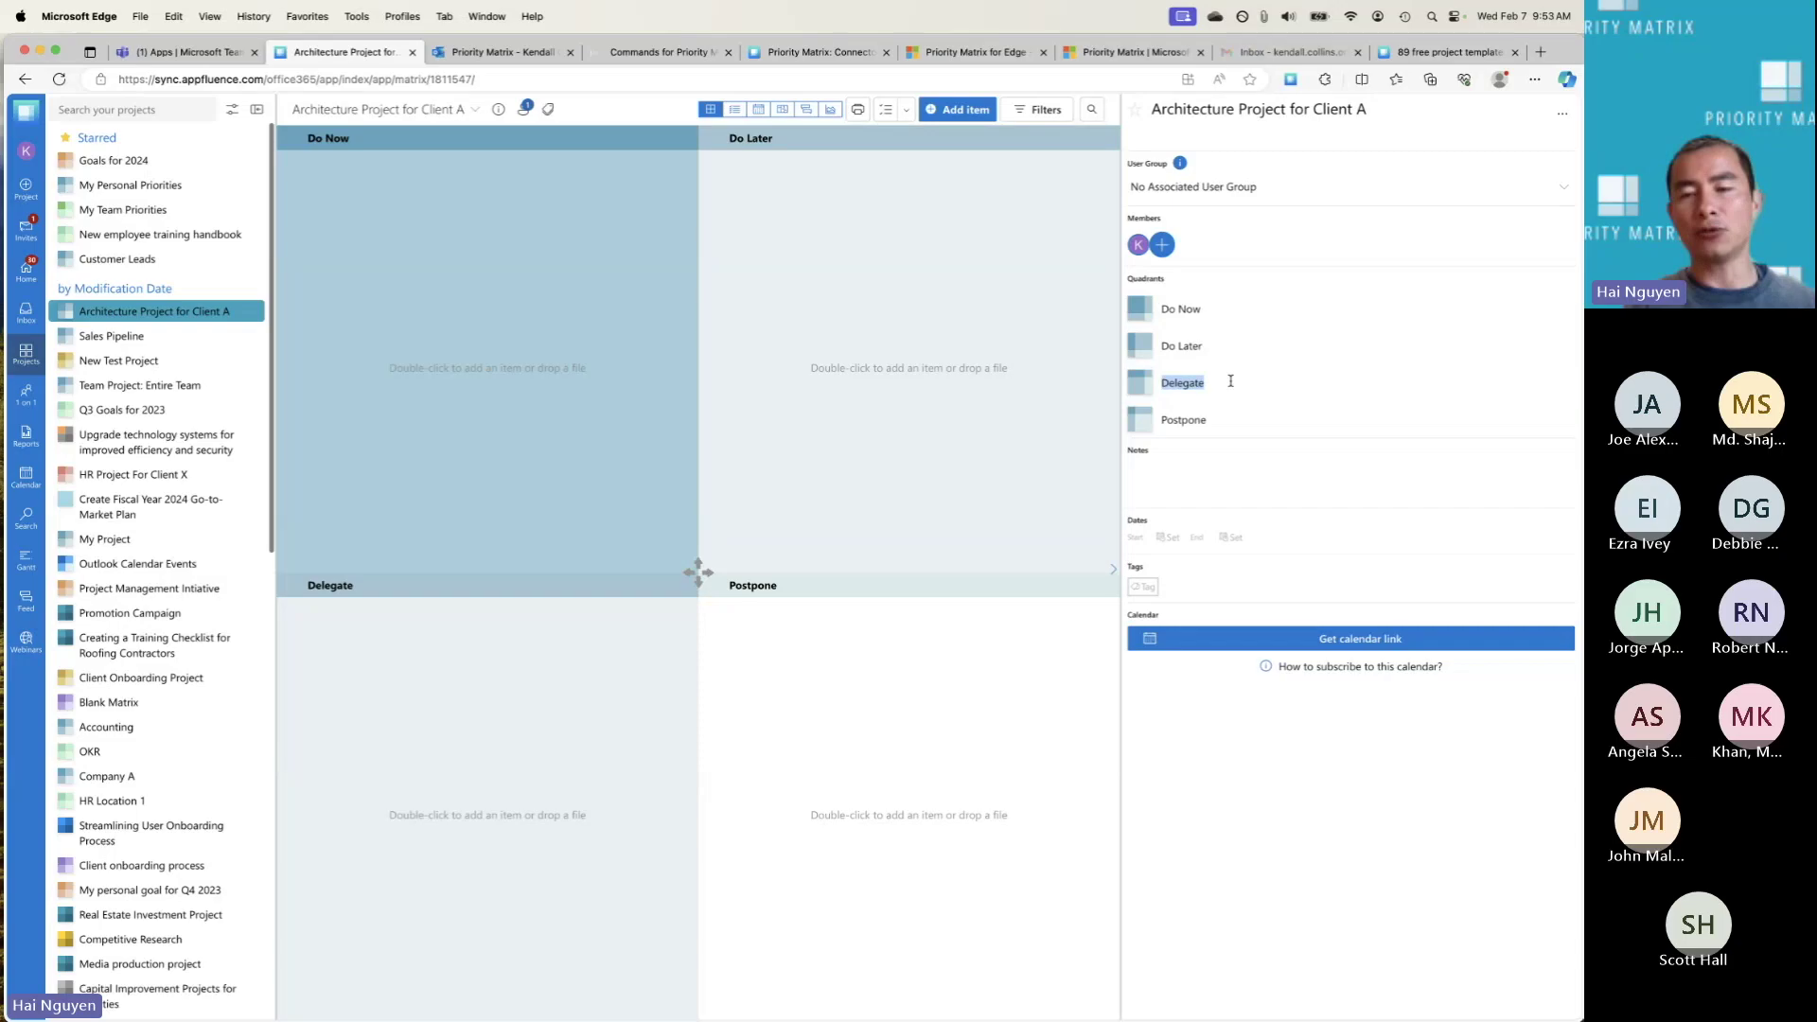
{"action": "type", "text": "Inform"}
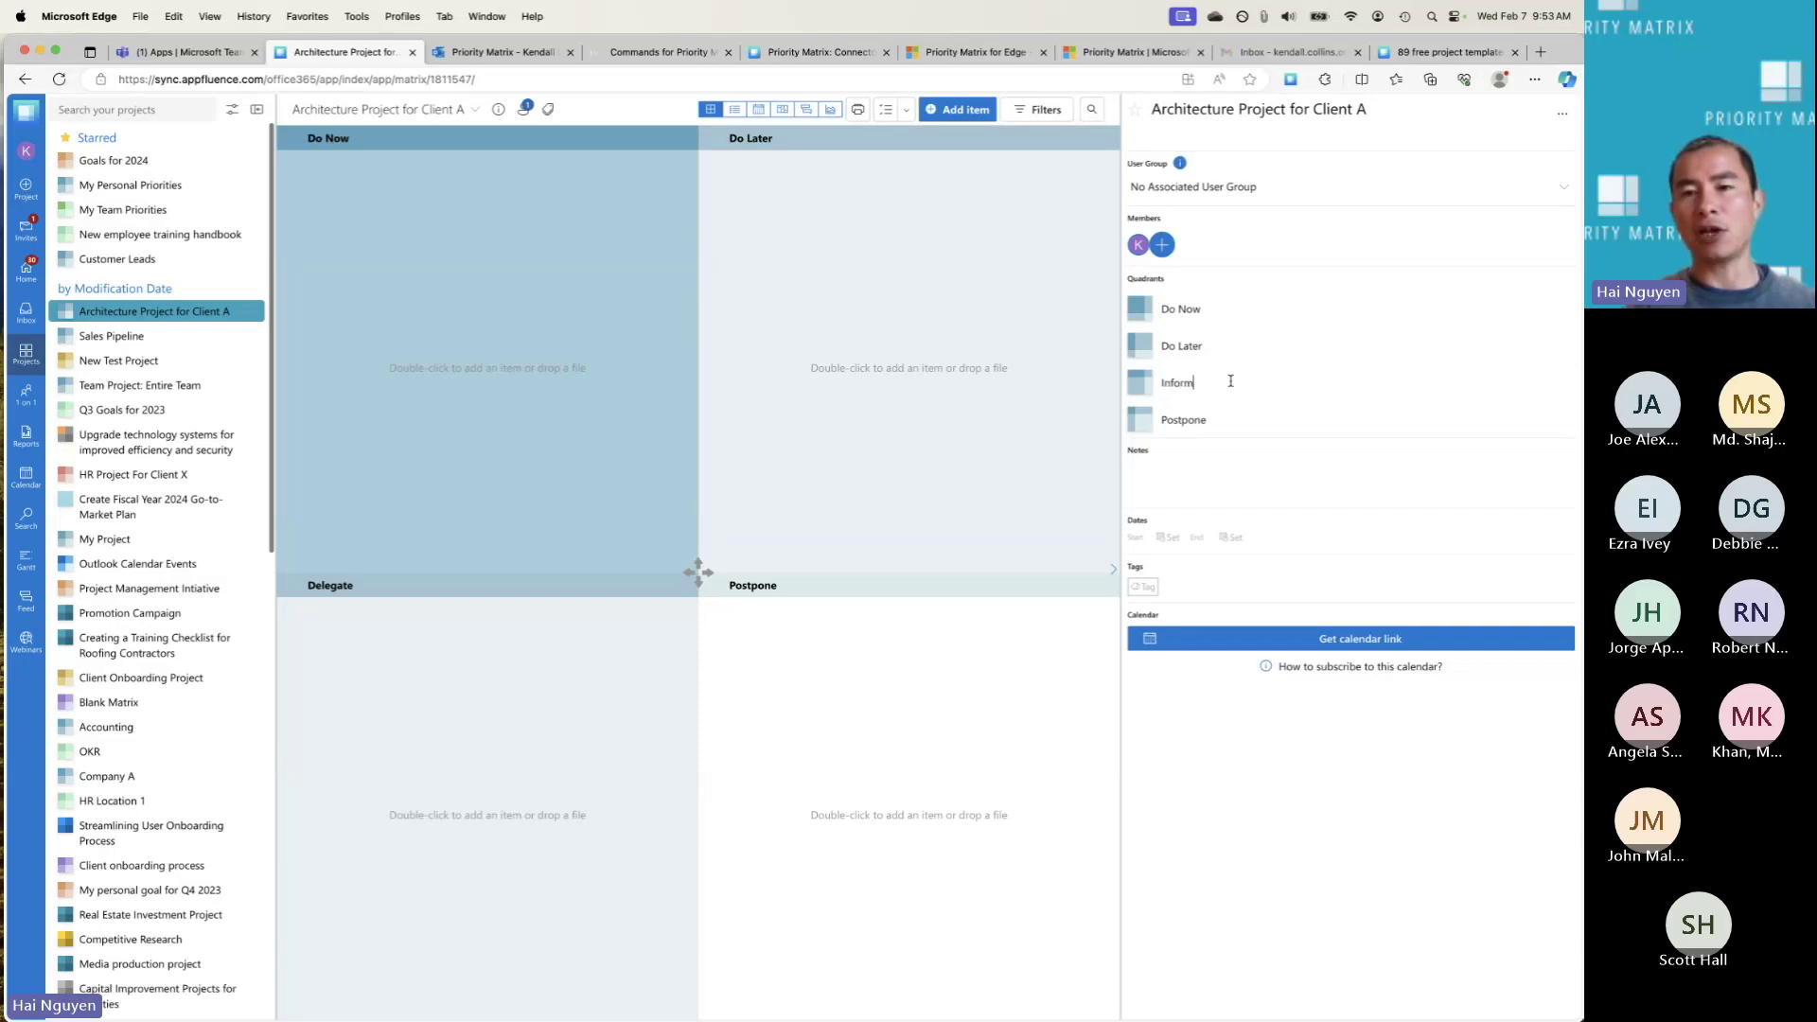
{"action": "type", "text": "ation / Resources"}
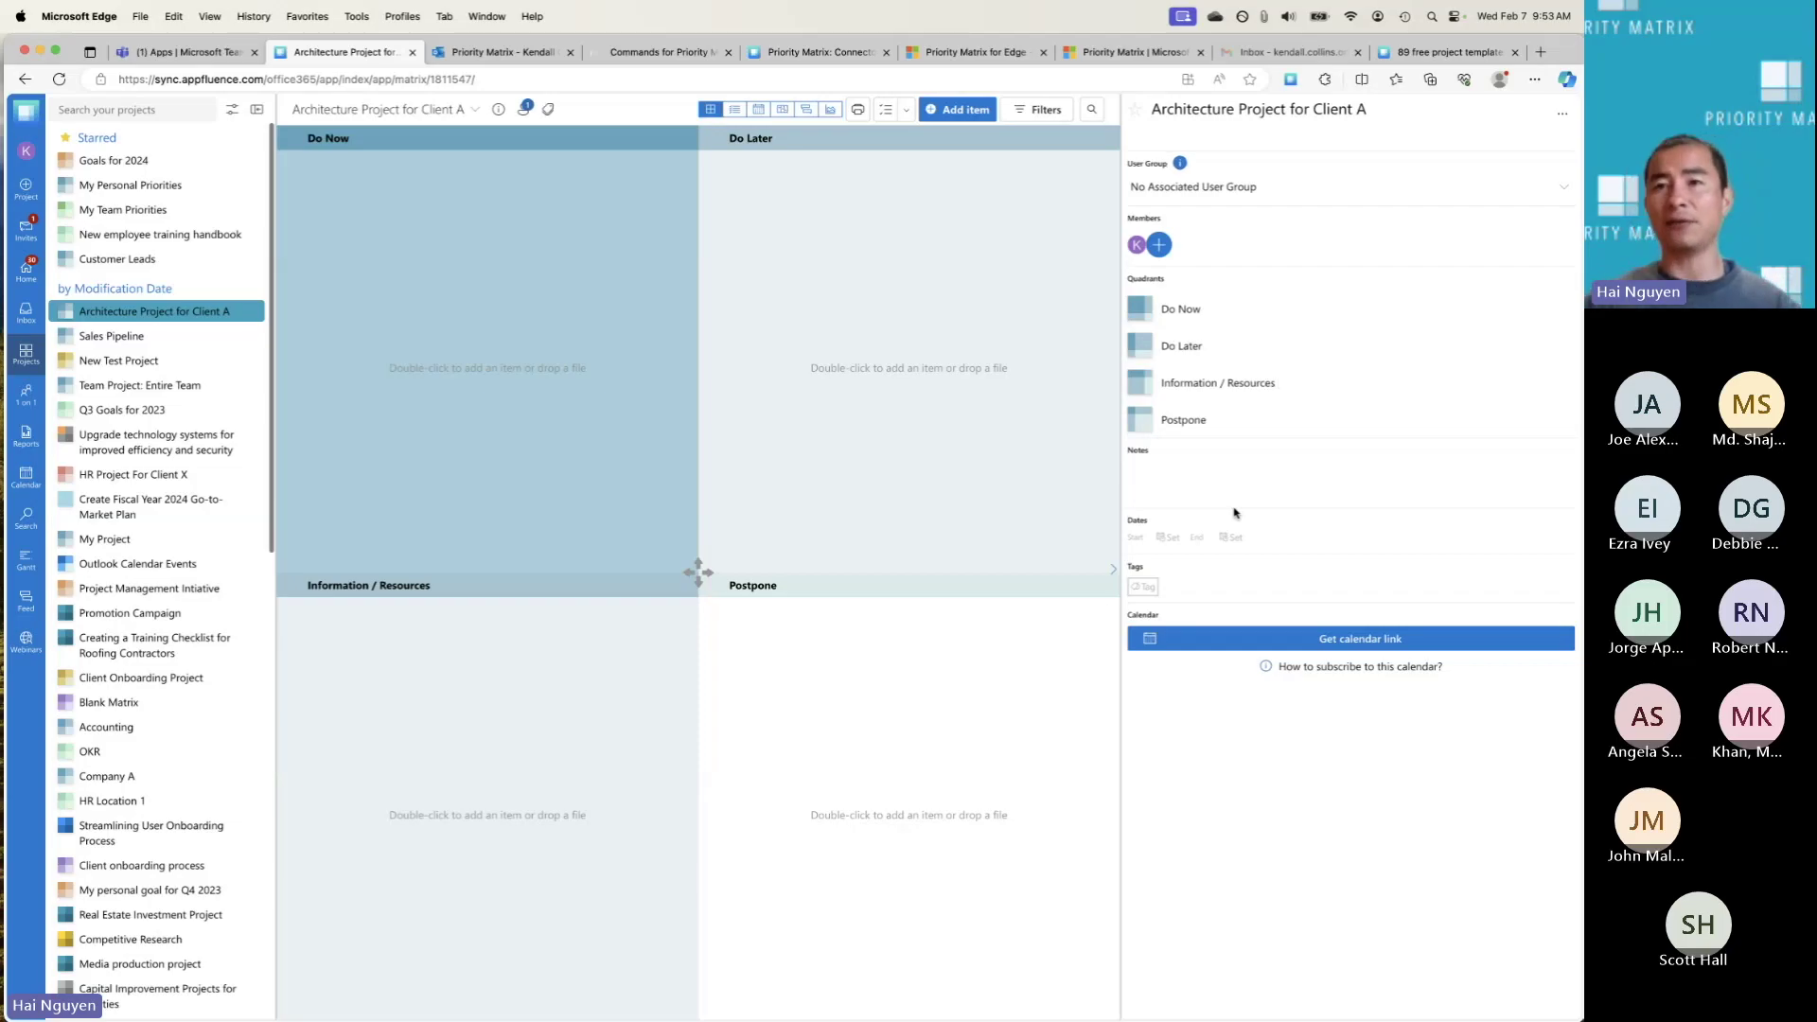
Step: Create a blank project named List of all Architecture Clients
{"action": "mouse_move", "coordinate": [570, 268]}
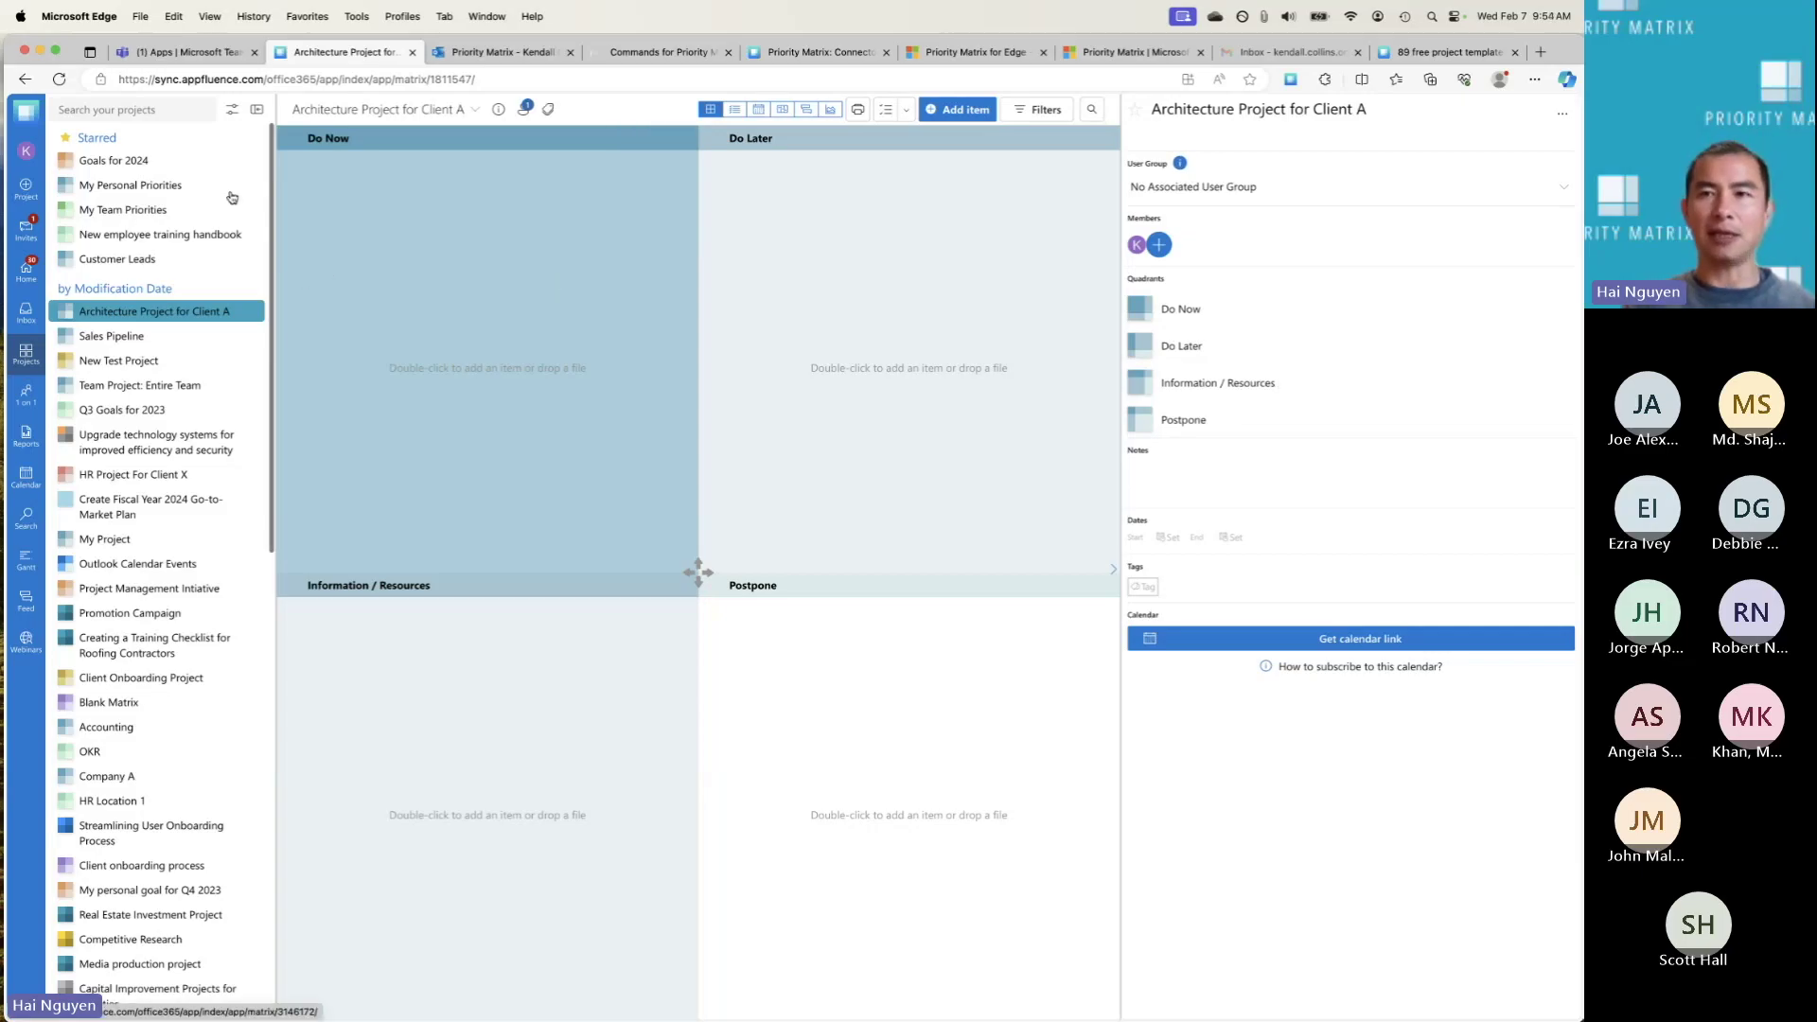
{"action": "left_click", "coordinate": [33, 360]}
{"action": "left_click", "coordinate": [133, 511]}
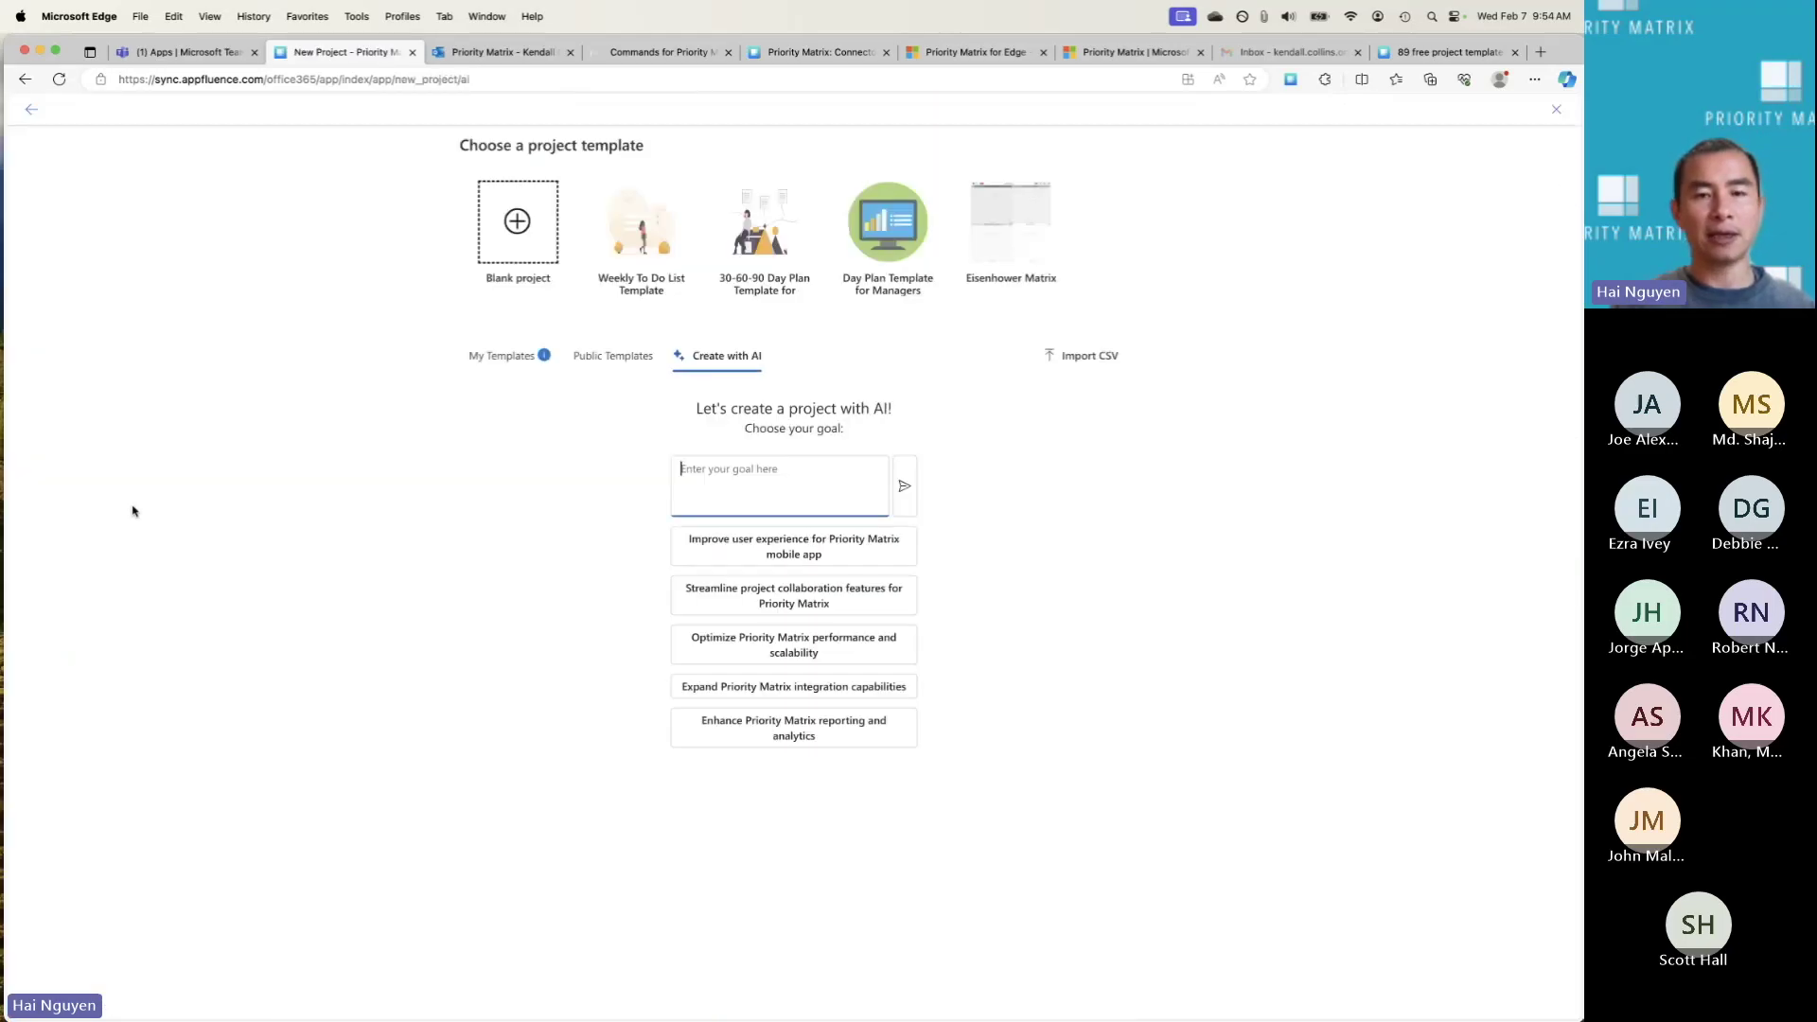
{"action": "left_click", "coordinate": [495, 240]}
{"action": "left_click", "coordinate": [718, 200]}
{"action": "type", "text": "L"}
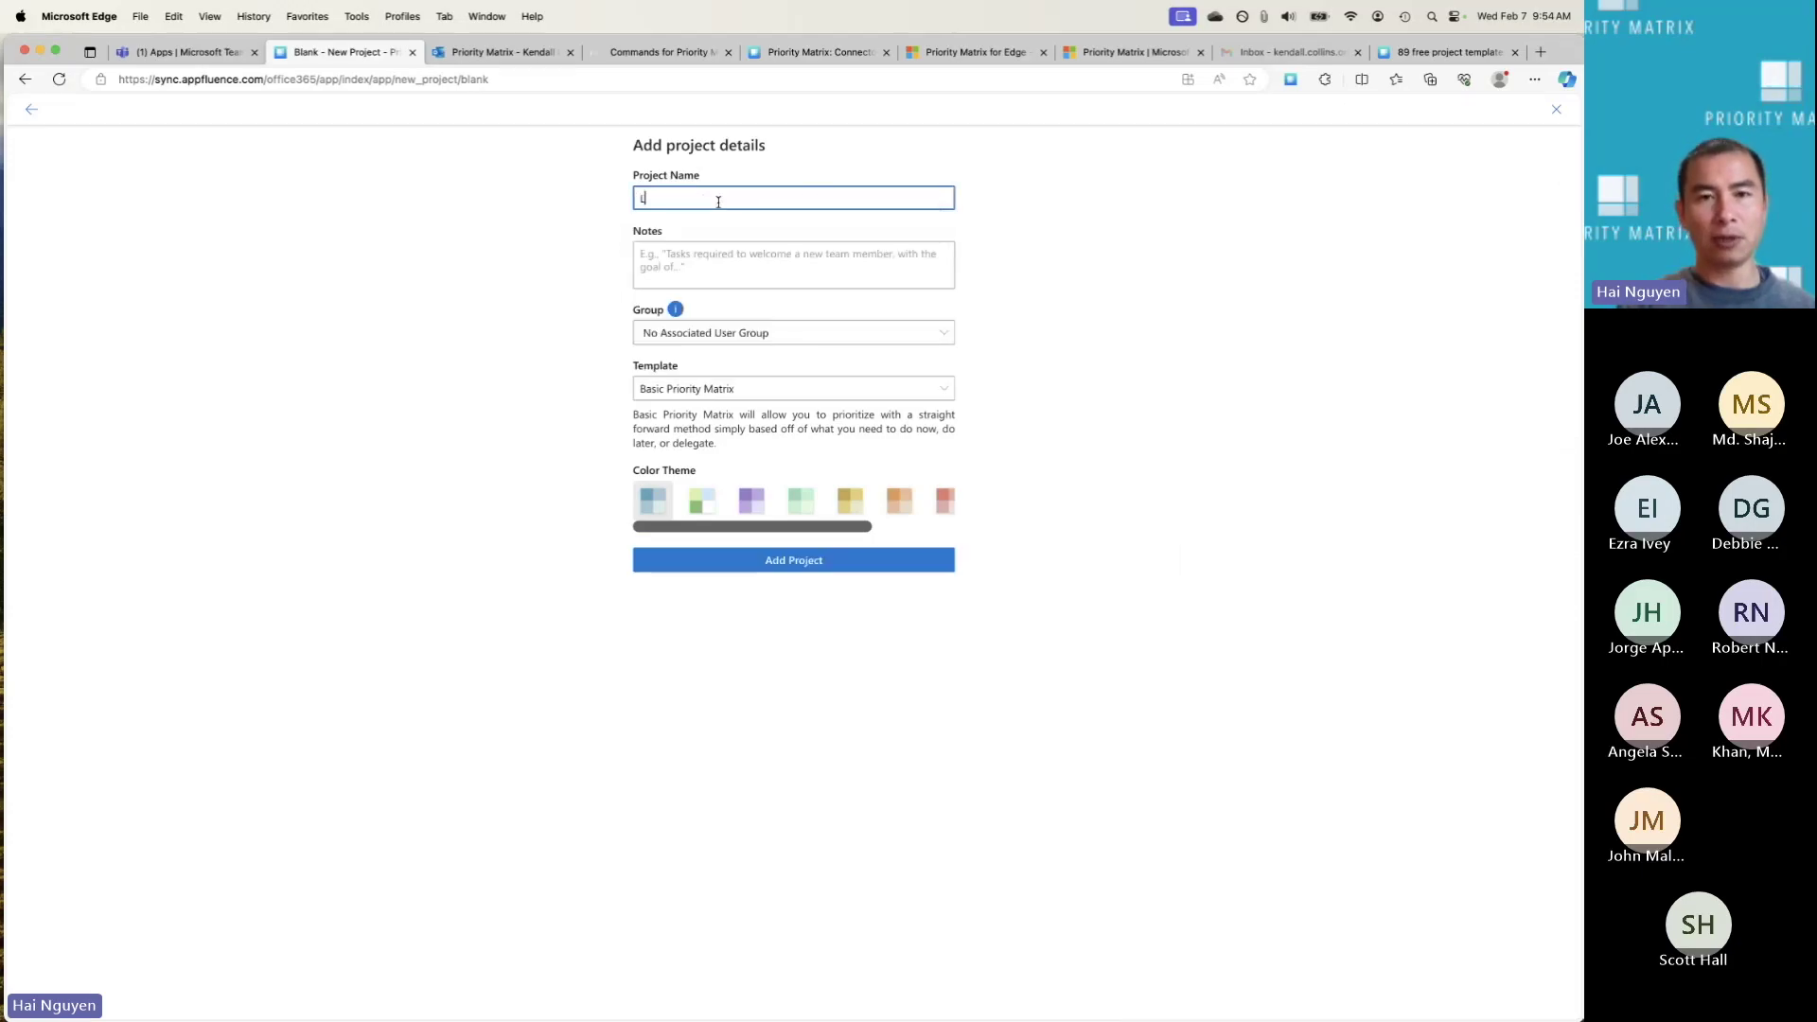
{"action": "type", "text": "ist of all Ar"}
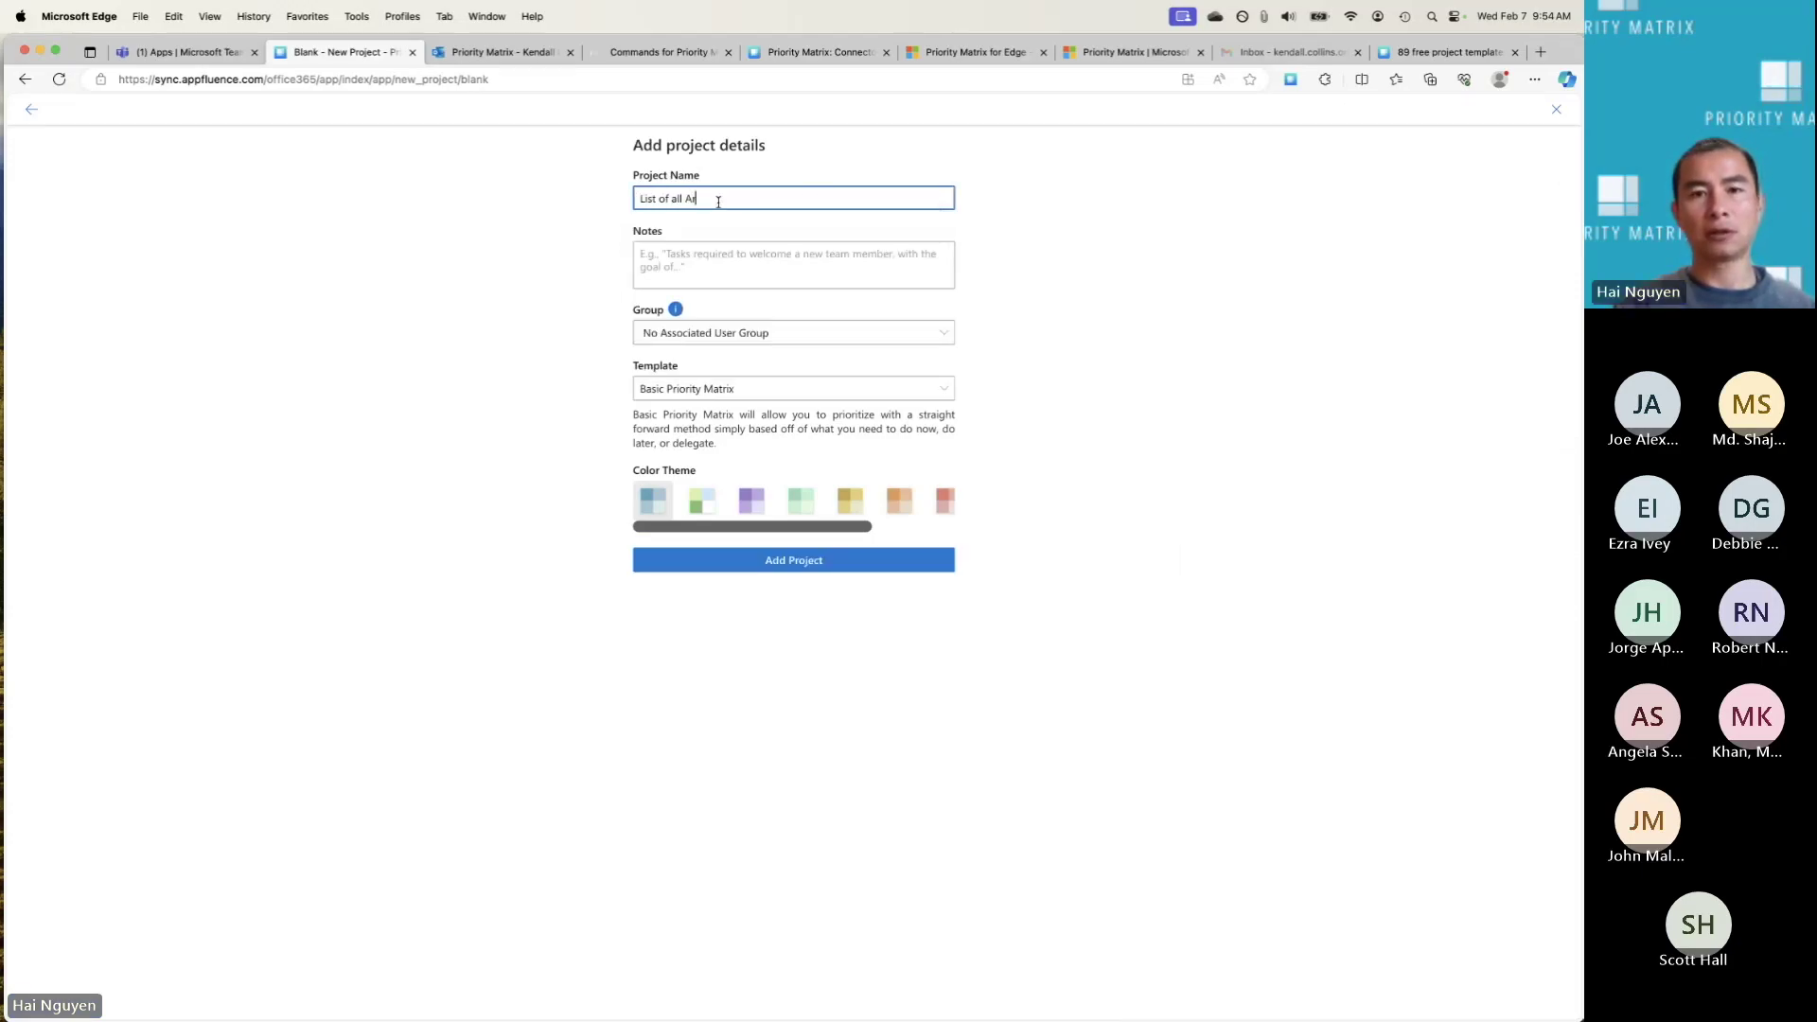
{"action": "type", "text": "chitecture Clients"}
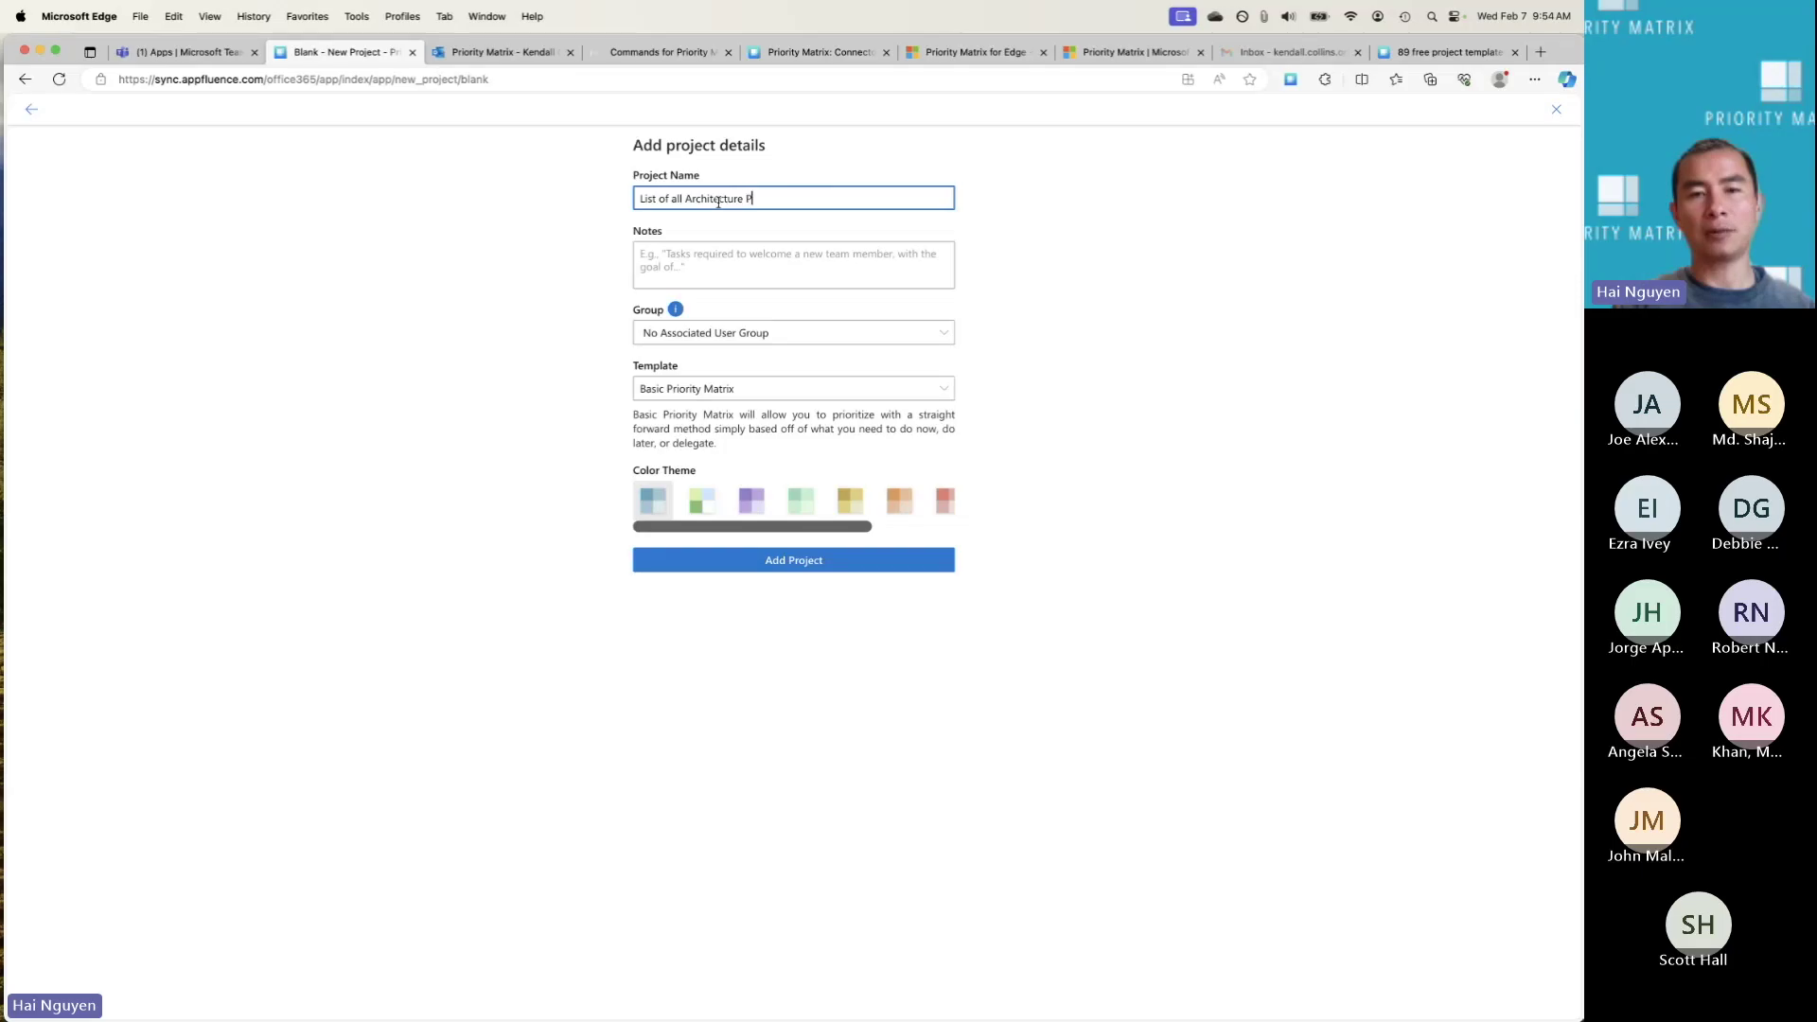
{"action": "left_click", "coordinate": [782, 560]}
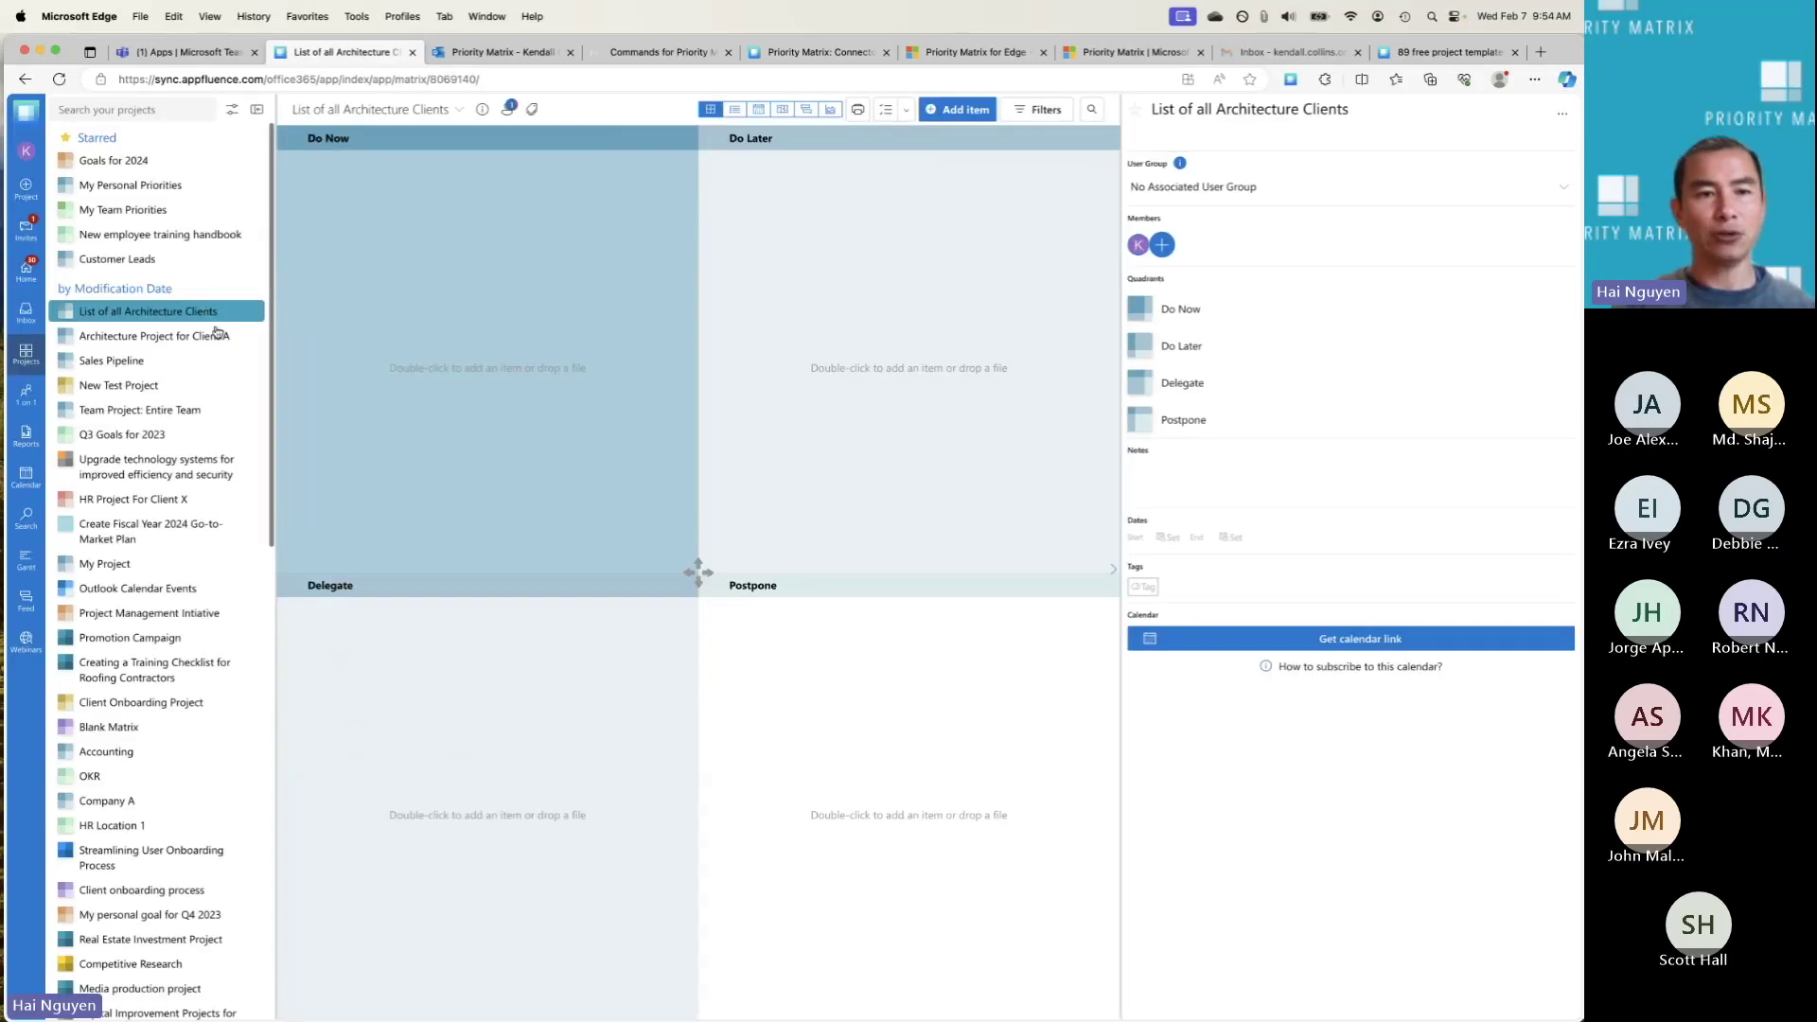
Step: Copy the link to Architecture Project for Client A and add it as an item in the Delegate quadrant of List of all Architecture Clients
{"action": "left_click", "coordinate": [194, 339]}
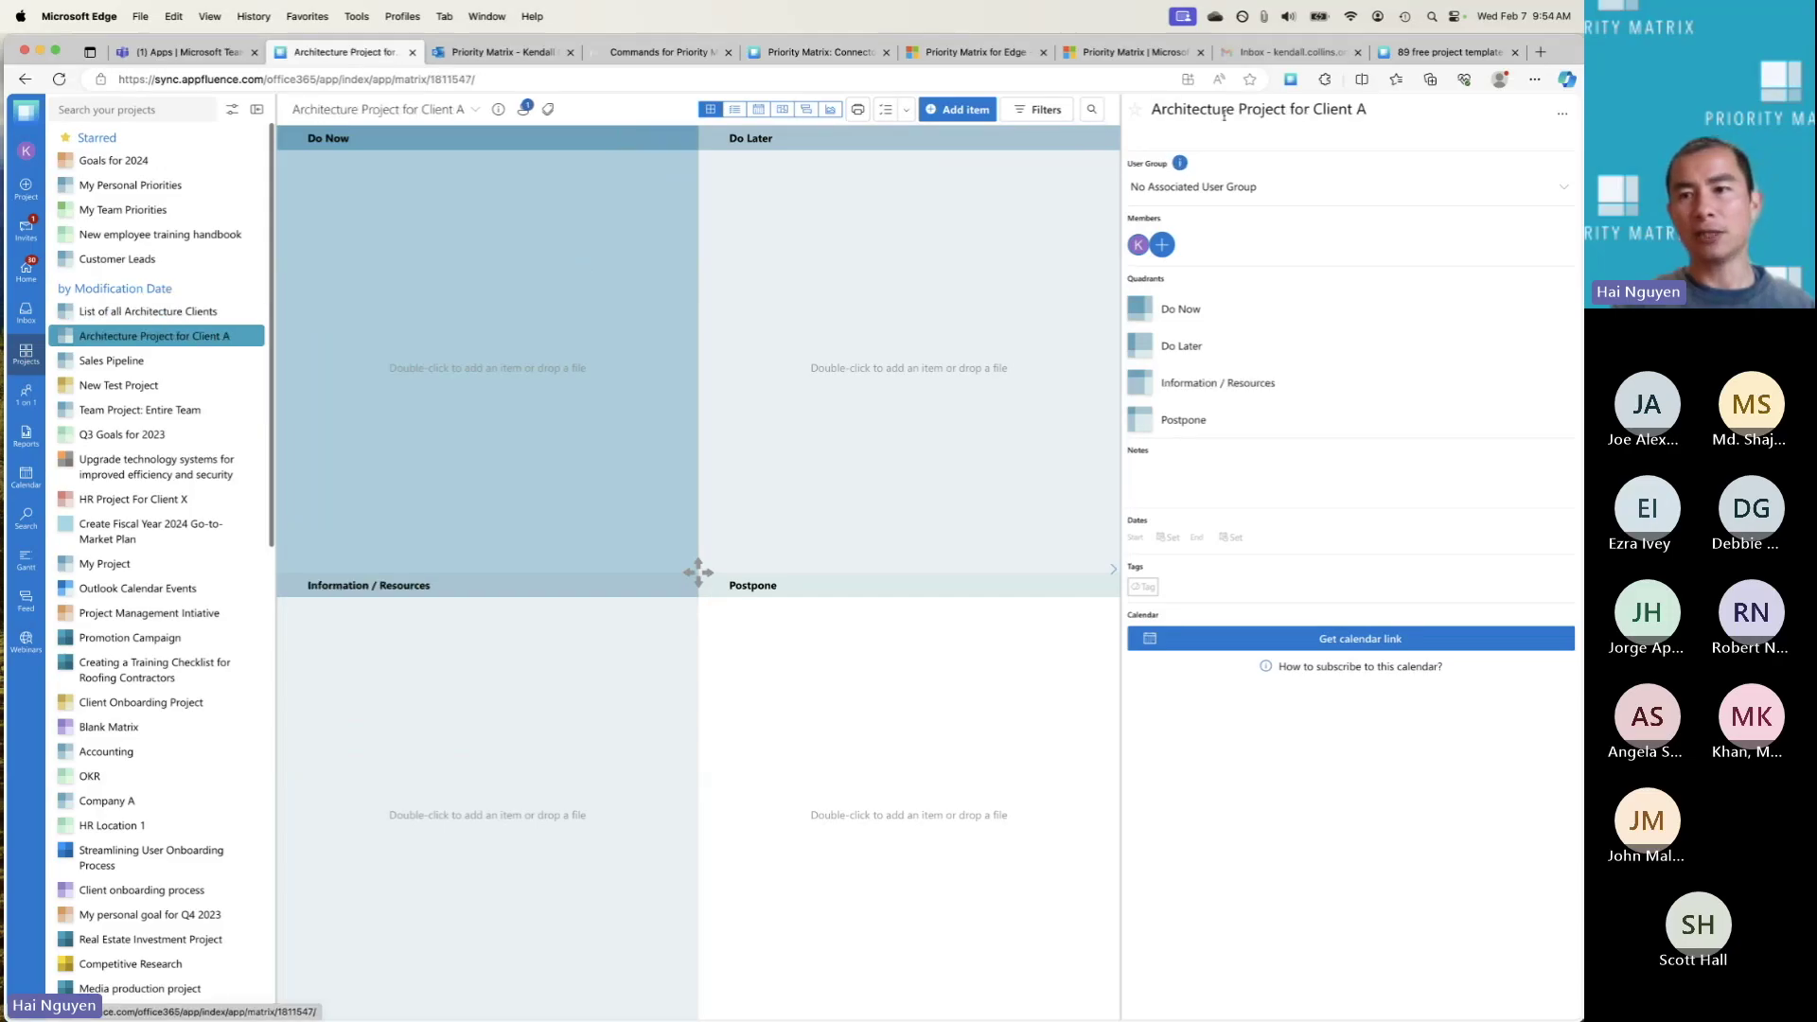
{"action": "left_click", "coordinate": [1564, 113]}
{"action": "left_click", "coordinate": [1510, 142]}
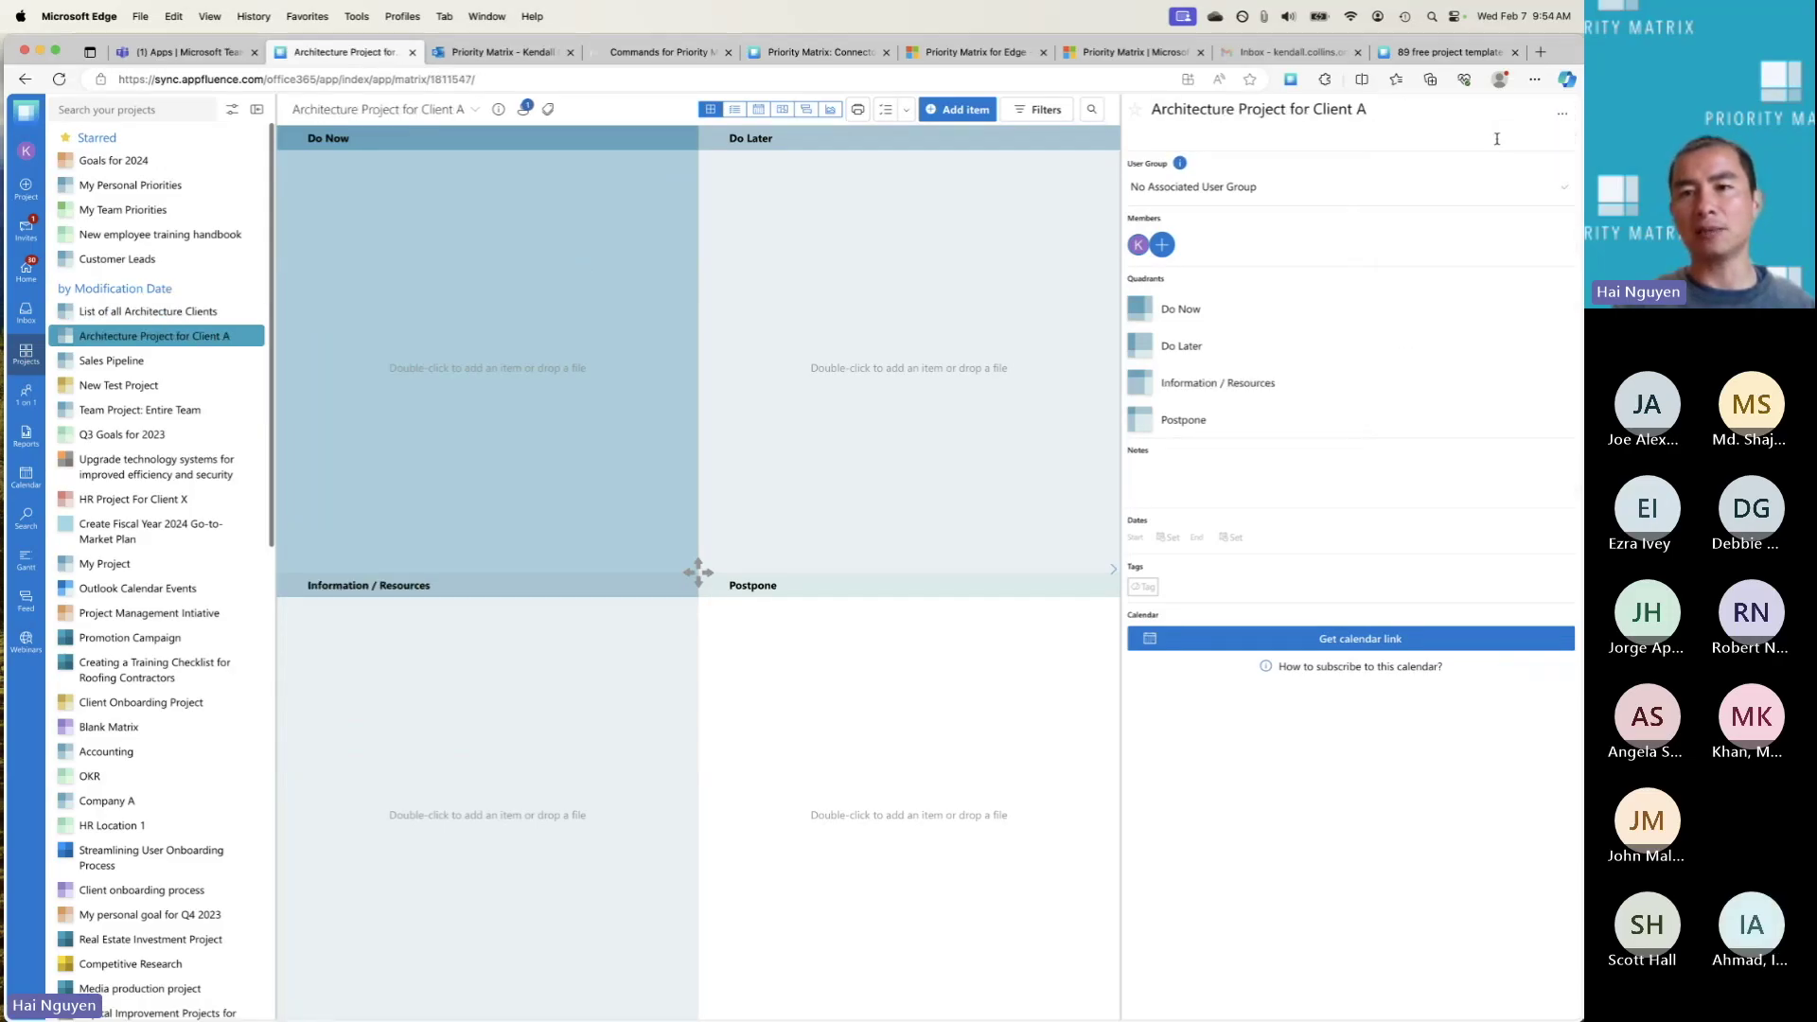
{"action": "left_click", "coordinate": [147, 311]}
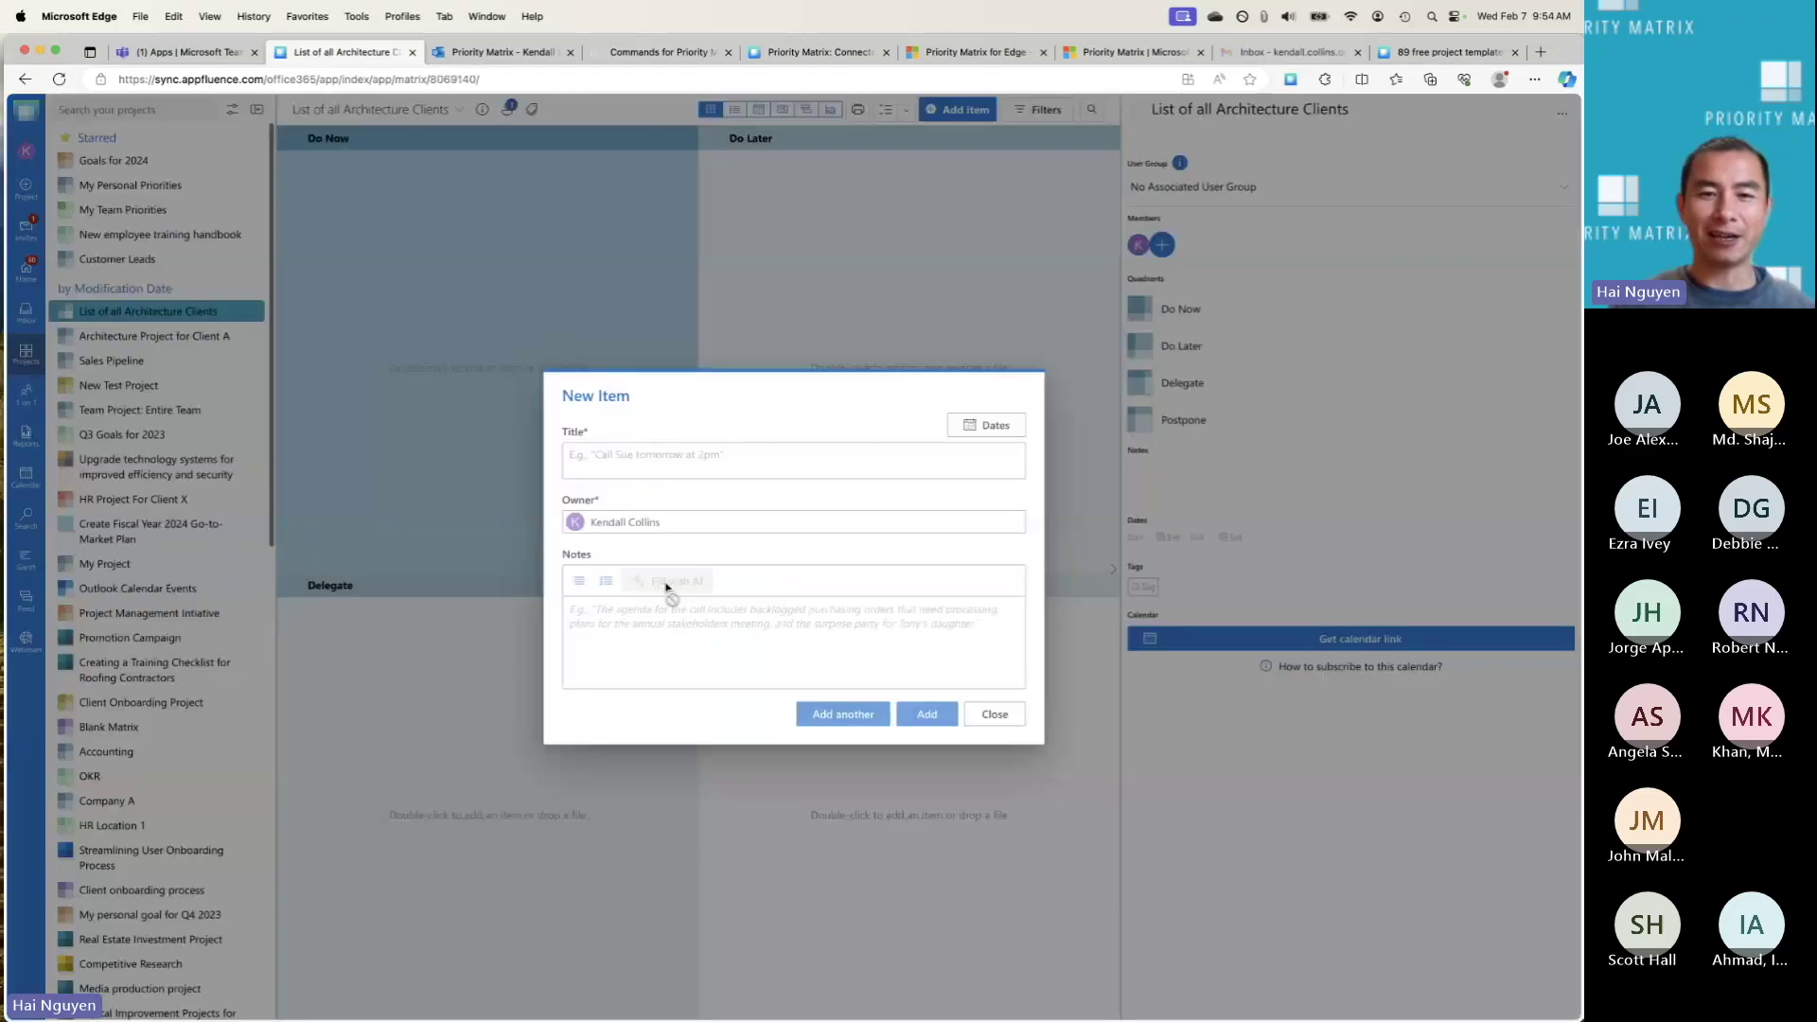
{"action": "left_click", "coordinate": [665, 585]}
{"action": "key", "text": "super+v"}
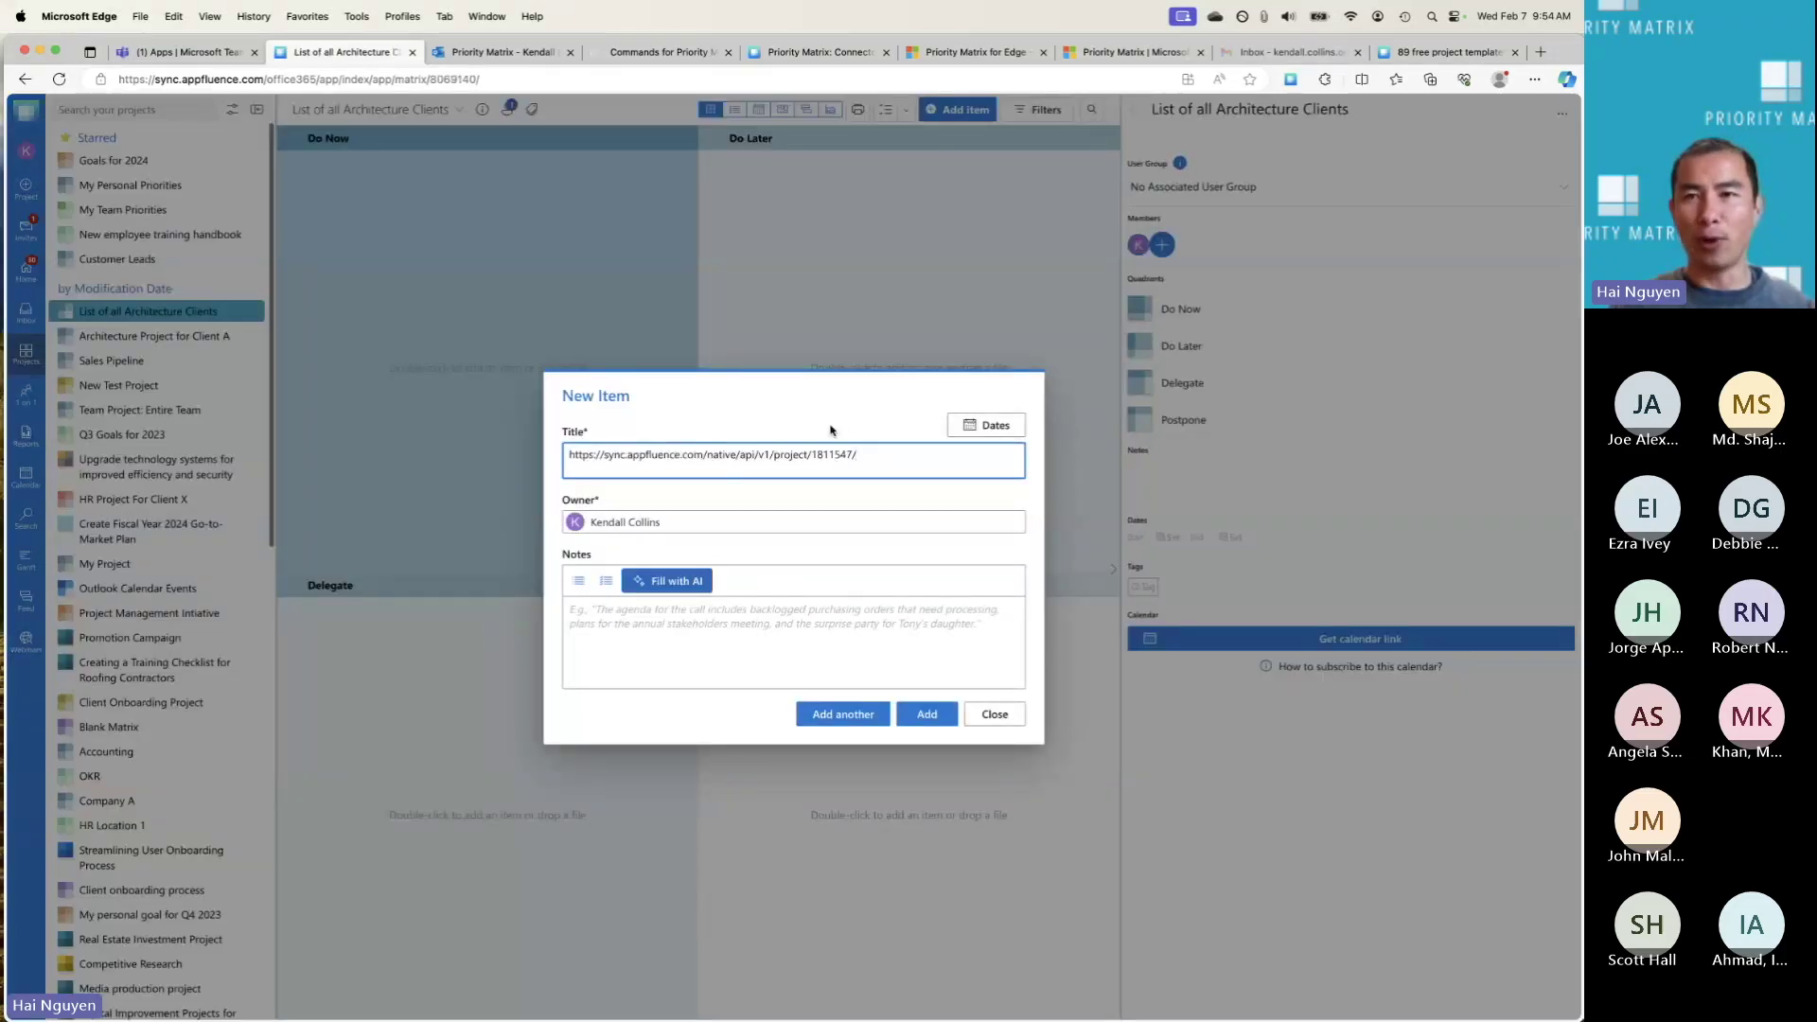
{"action": "left_click", "coordinate": [927, 720]}
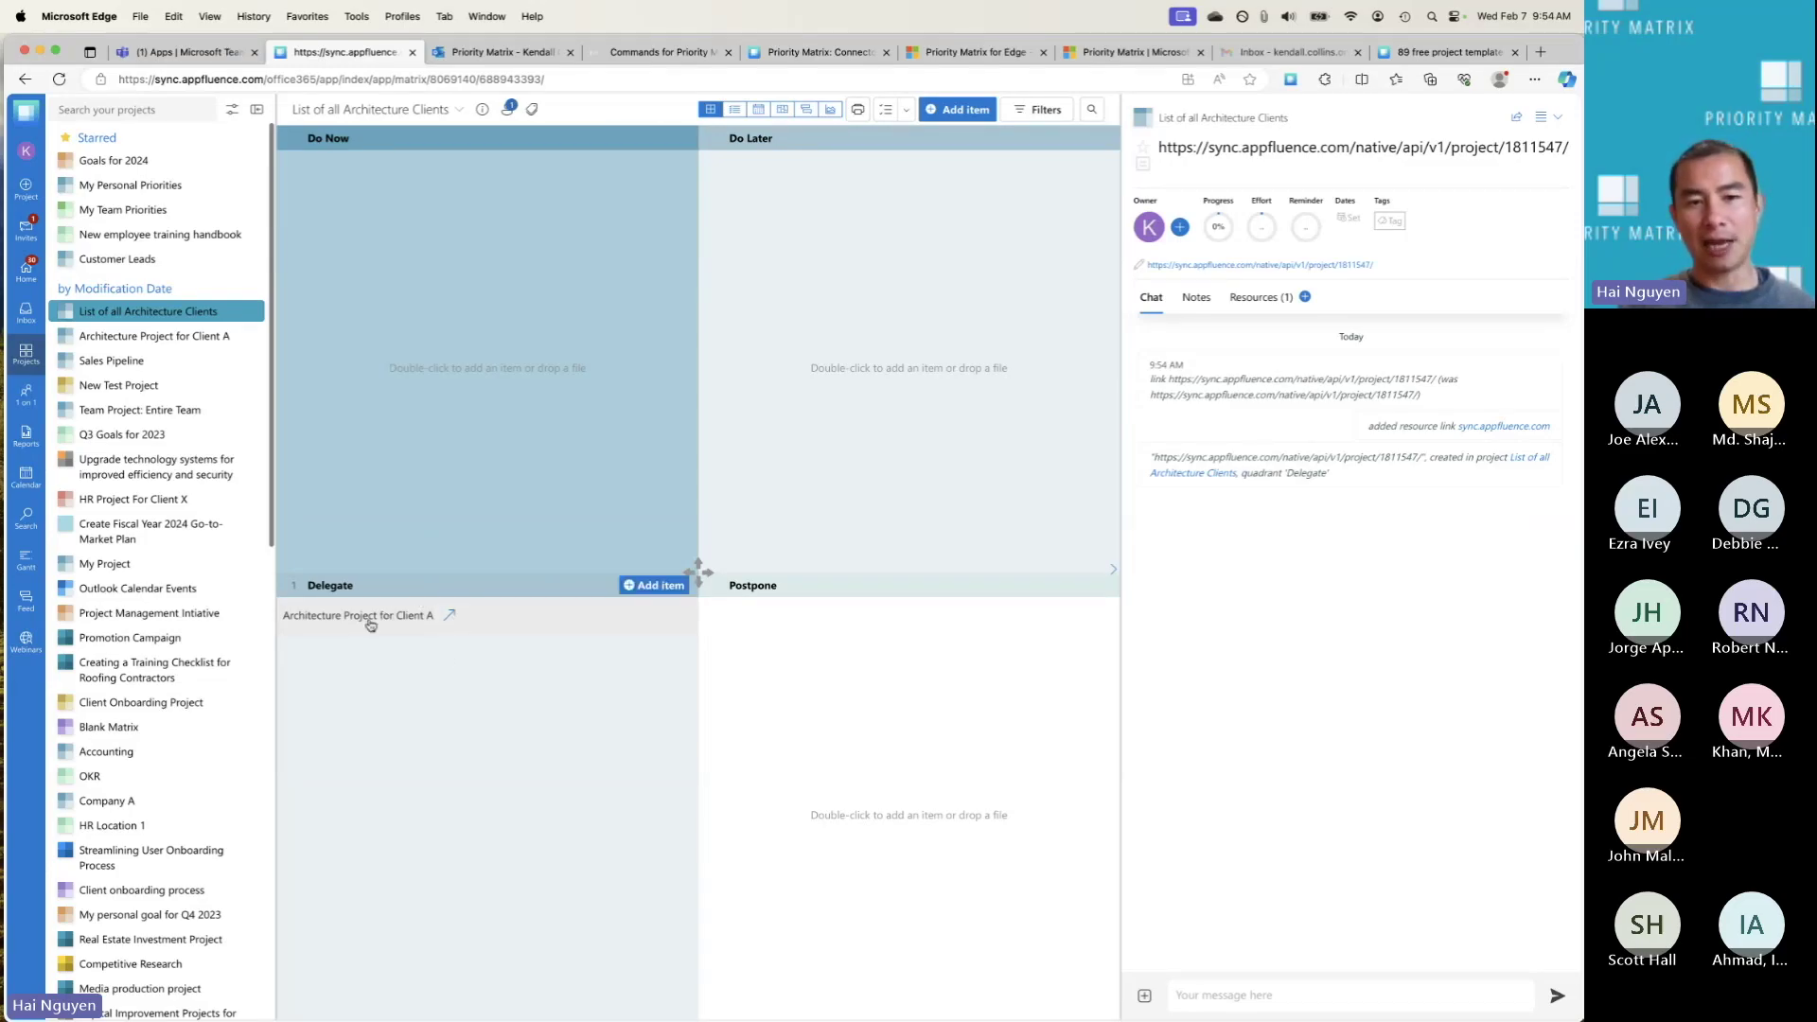
Step: Follow the new item's link to Architecture Project for Client A and view the project's secret email address options
{"action": "left_click", "coordinate": [449, 614]}
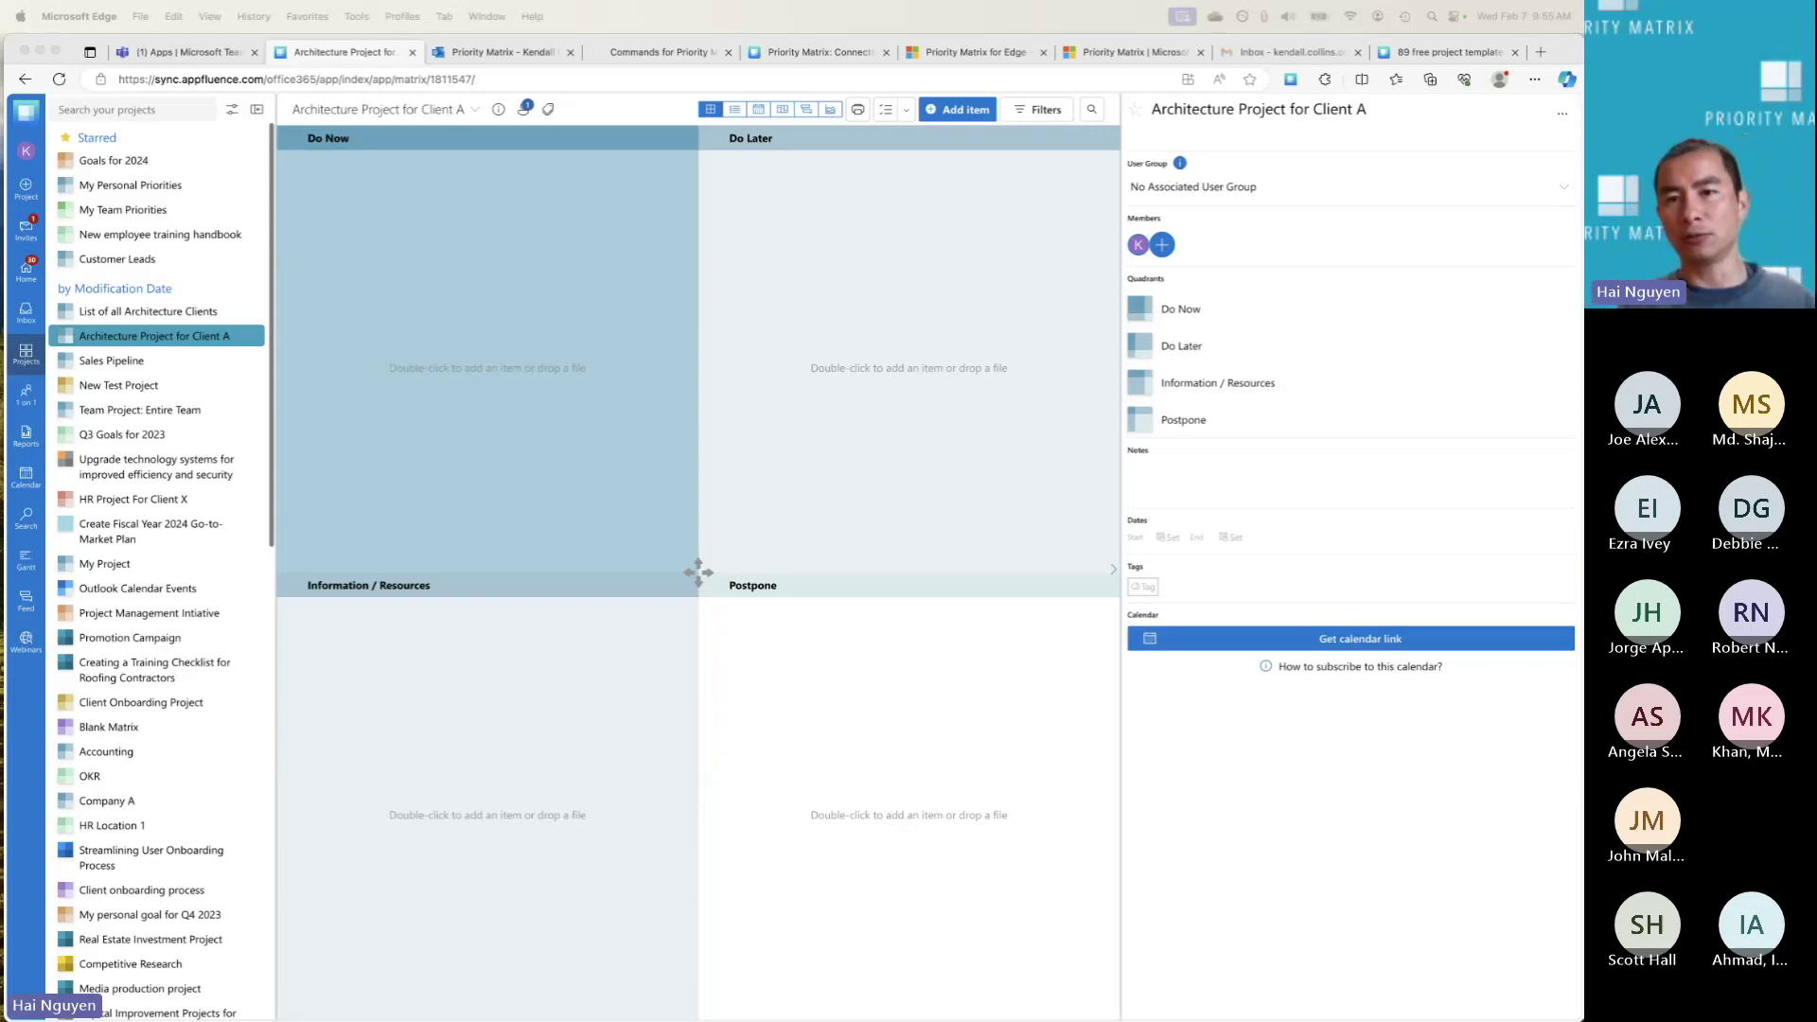
{"action": "left_click", "coordinate": [1562, 120]}
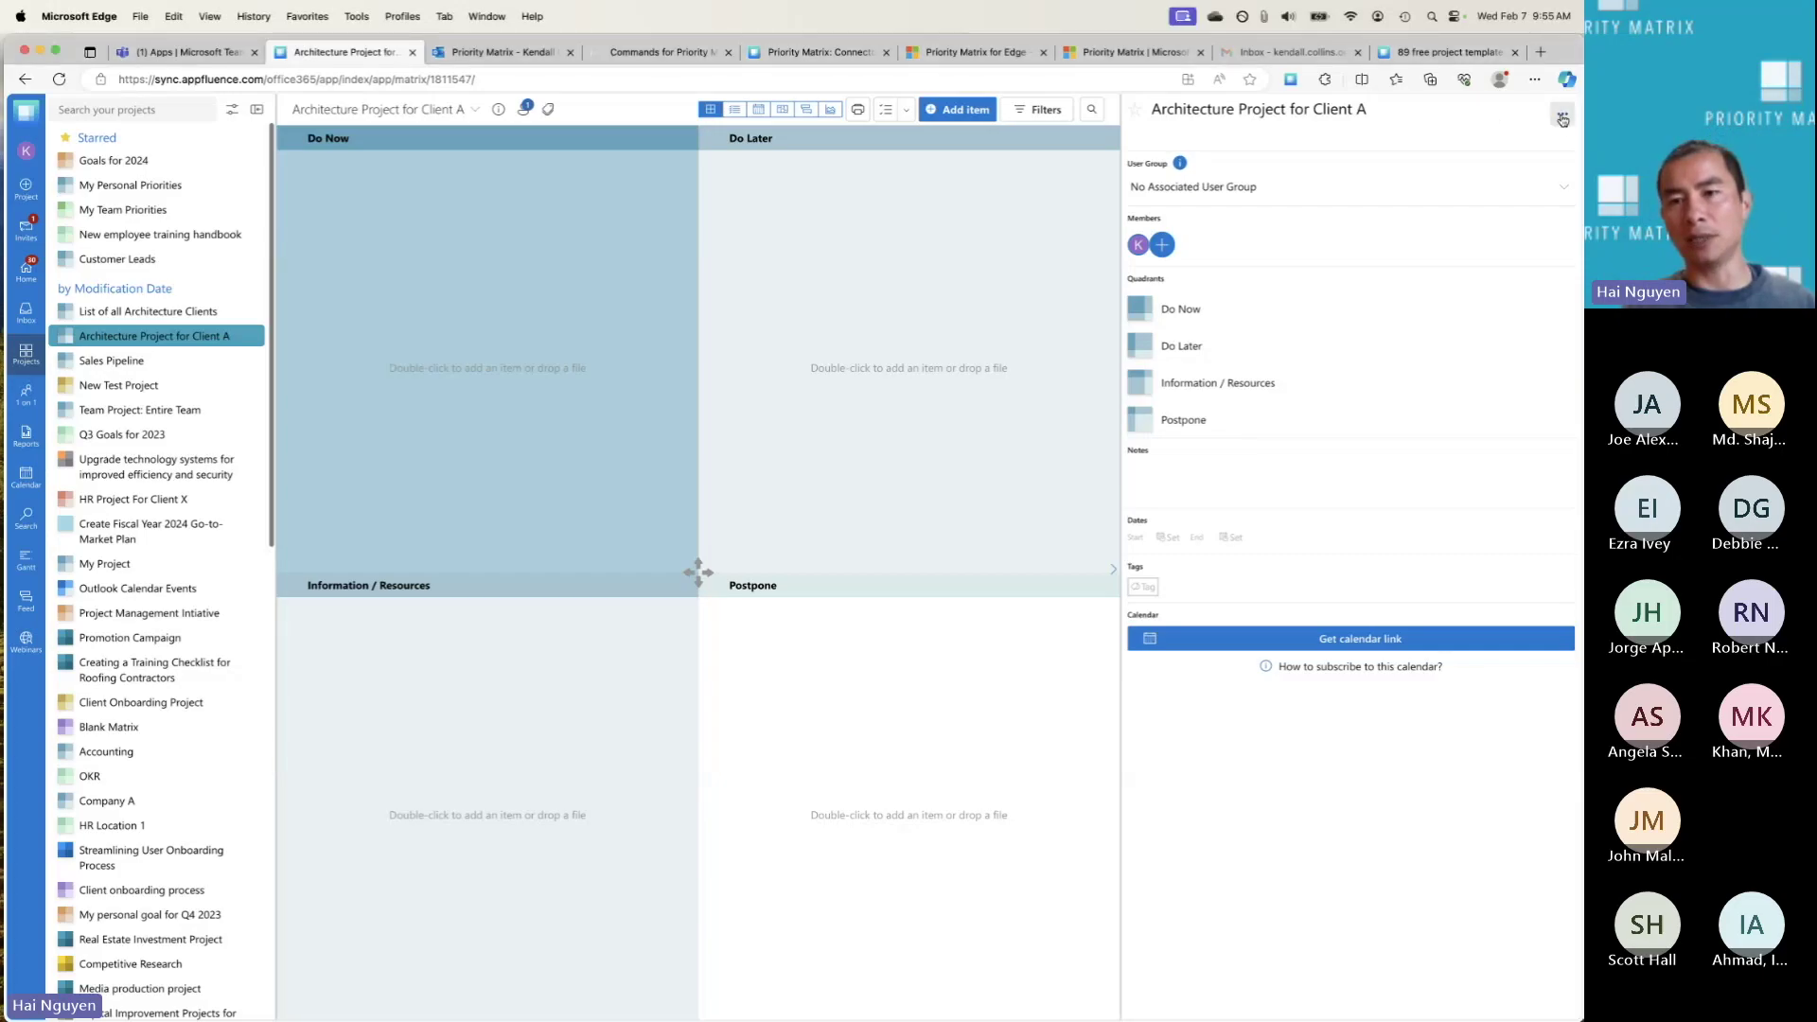
{"action": "left_click", "coordinate": [1563, 117]}
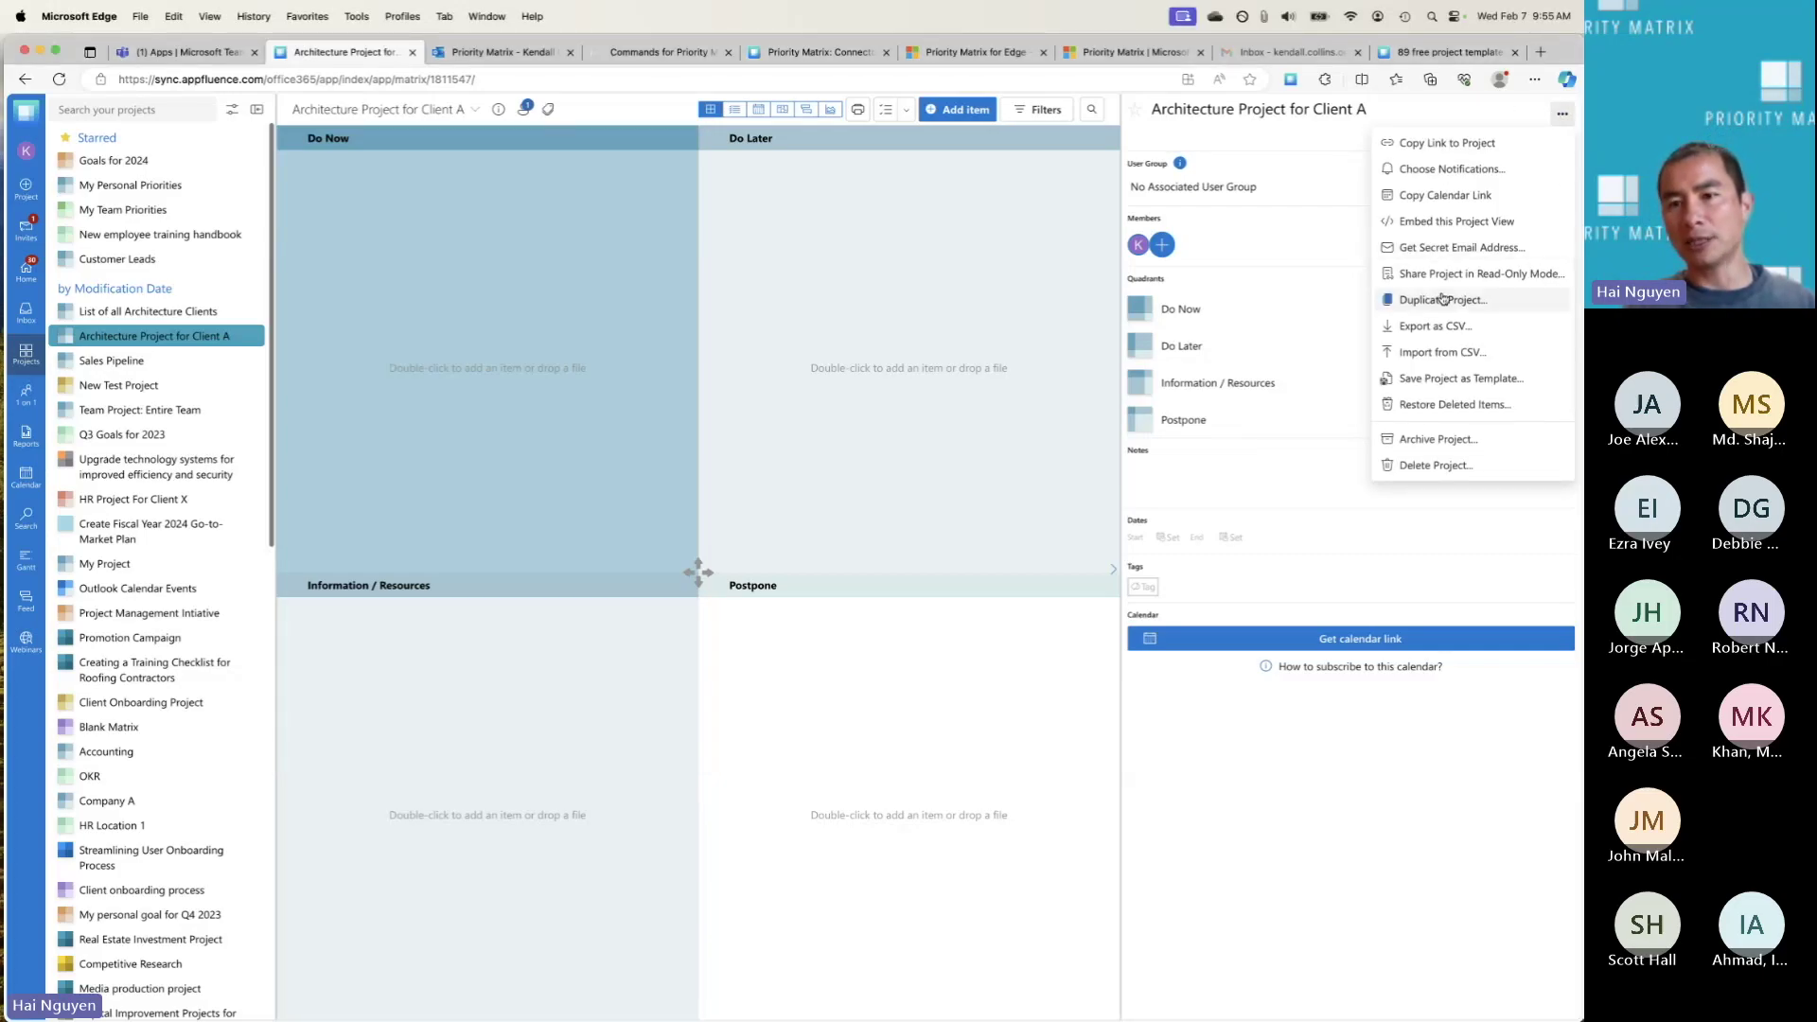
{"action": "left_click", "coordinate": [1467, 248]}
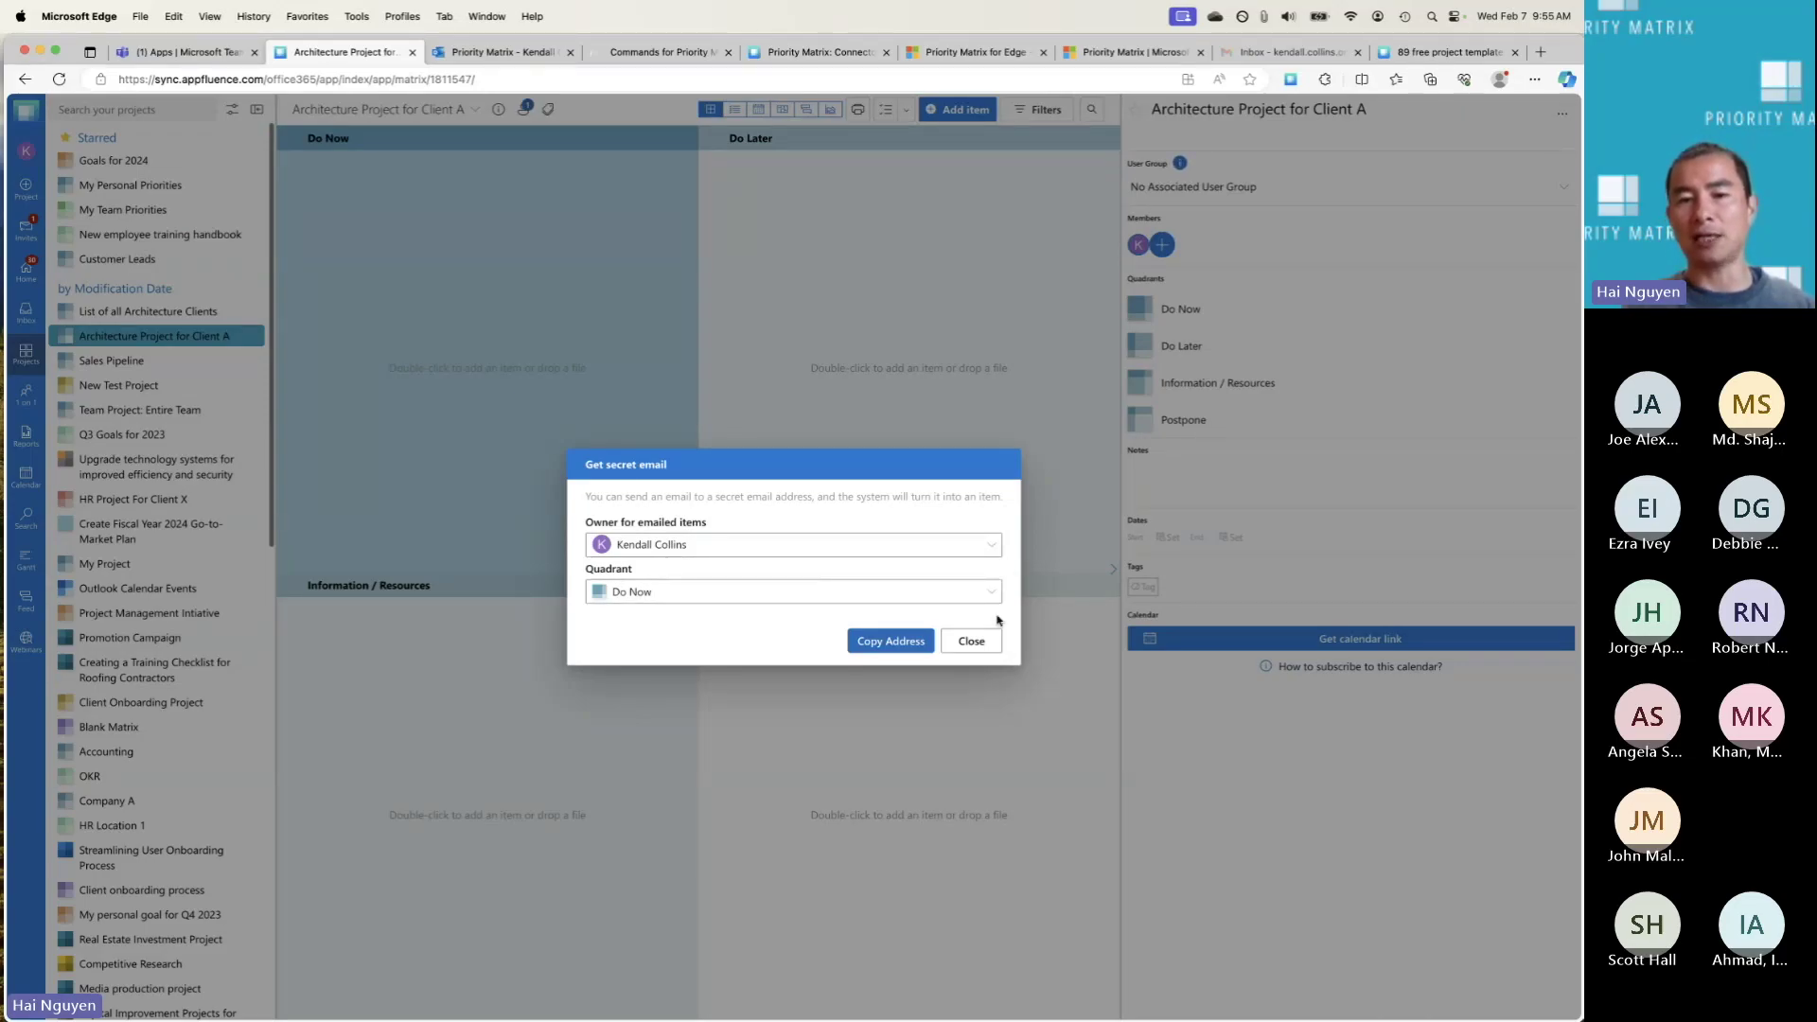
{"action": "left_click", "coordinate": [972, 640]}
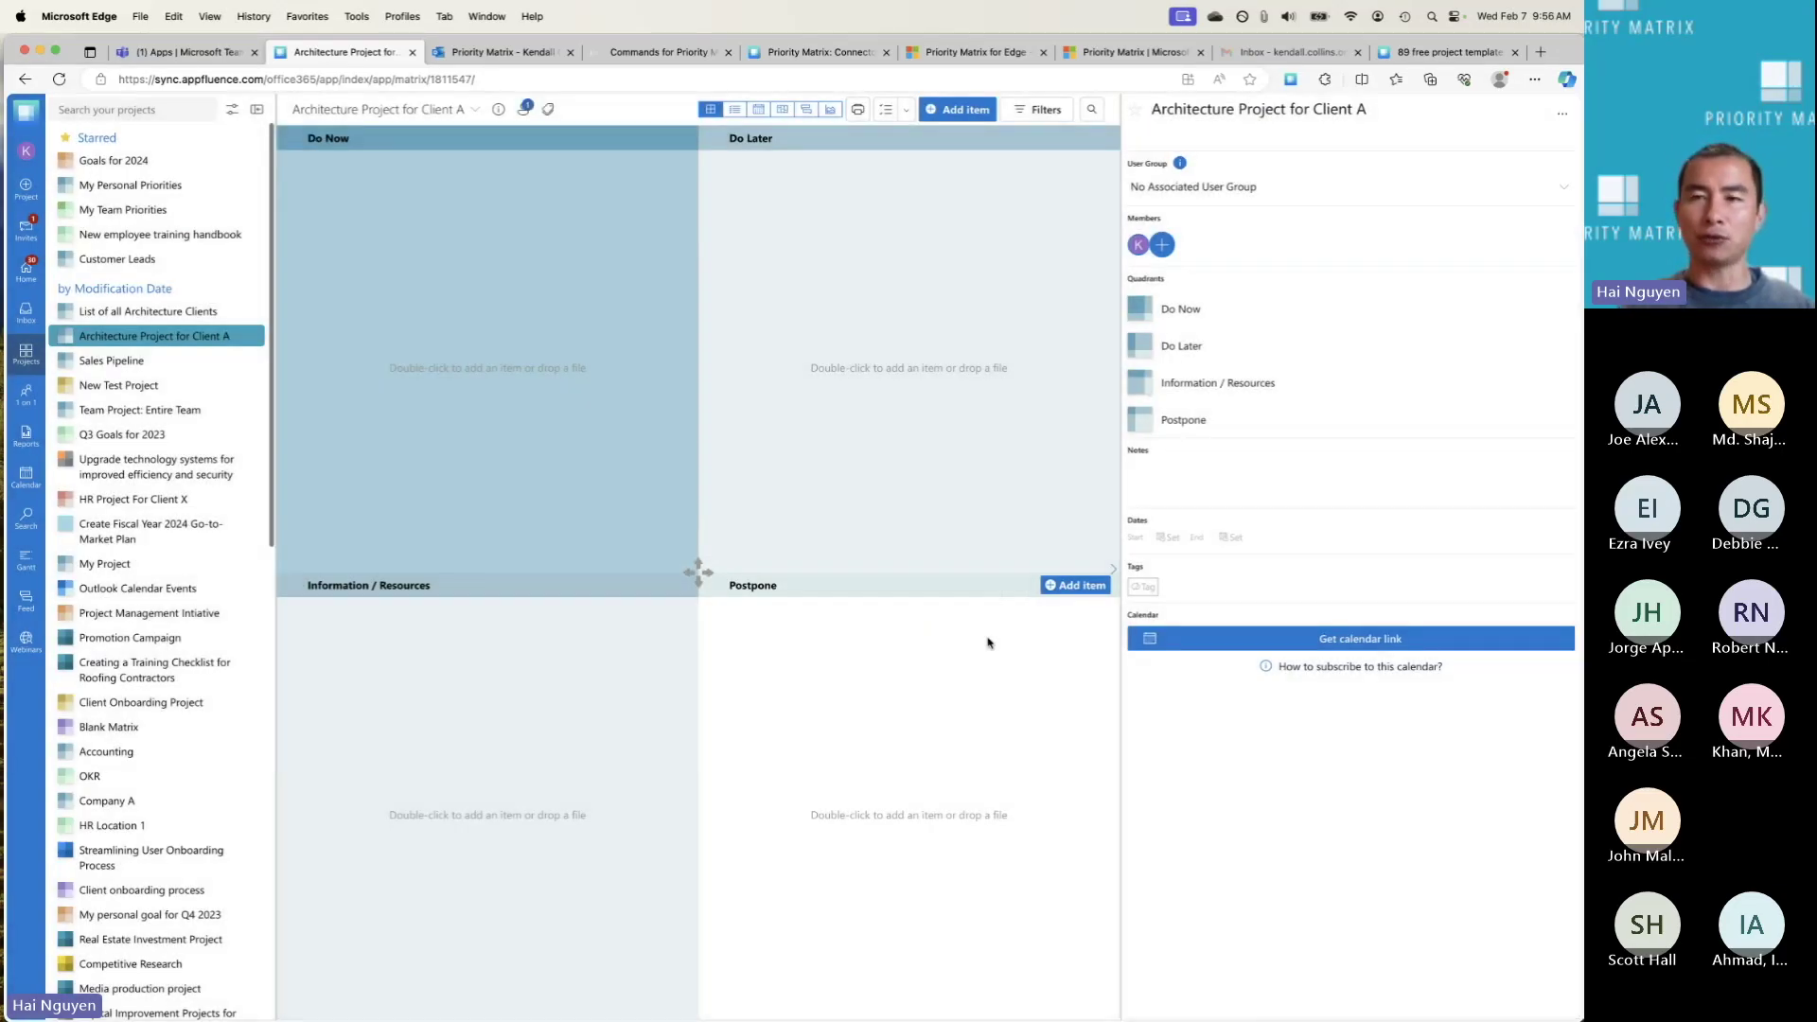